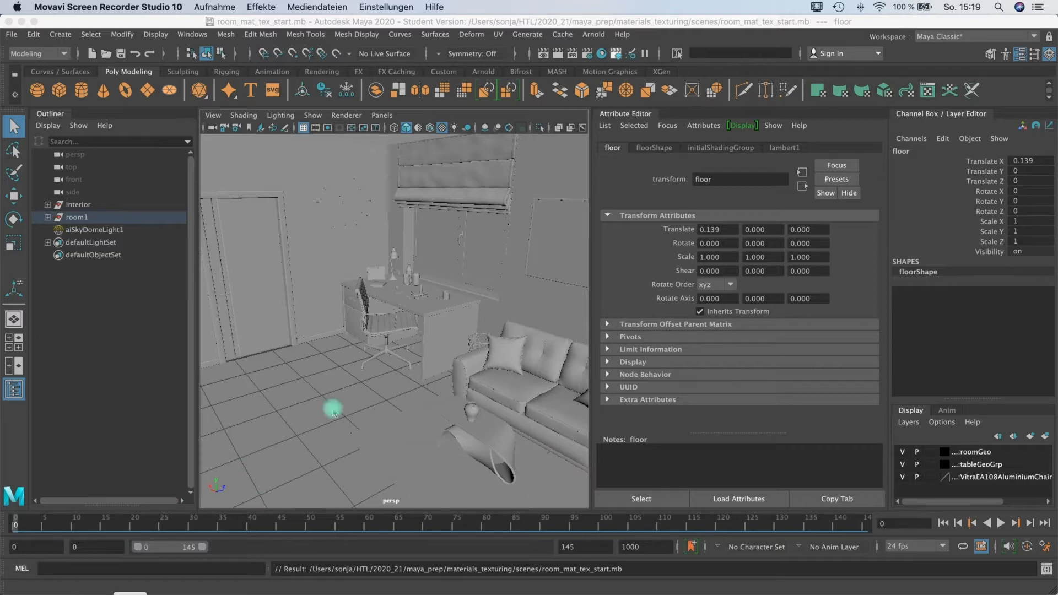
Set the current project to the materials_texturing folder inside maya_prep
{"action": "left_click_drag", "start_coordinate": [452, 369], "coordinate": [480, 370], "text": "alt"}
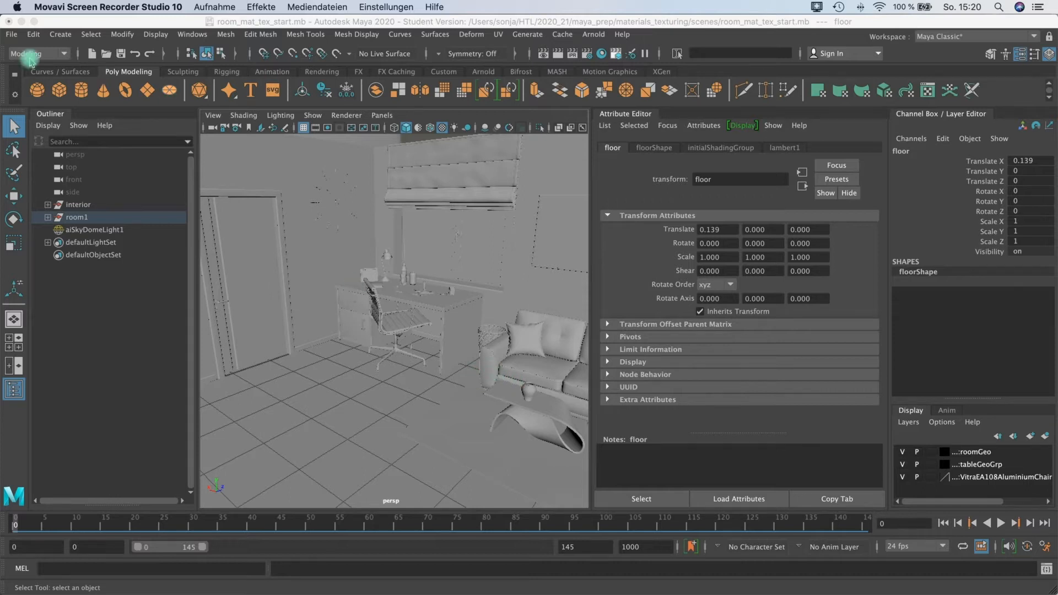
{"action": "left_click", "coordinate": [11, 35]}
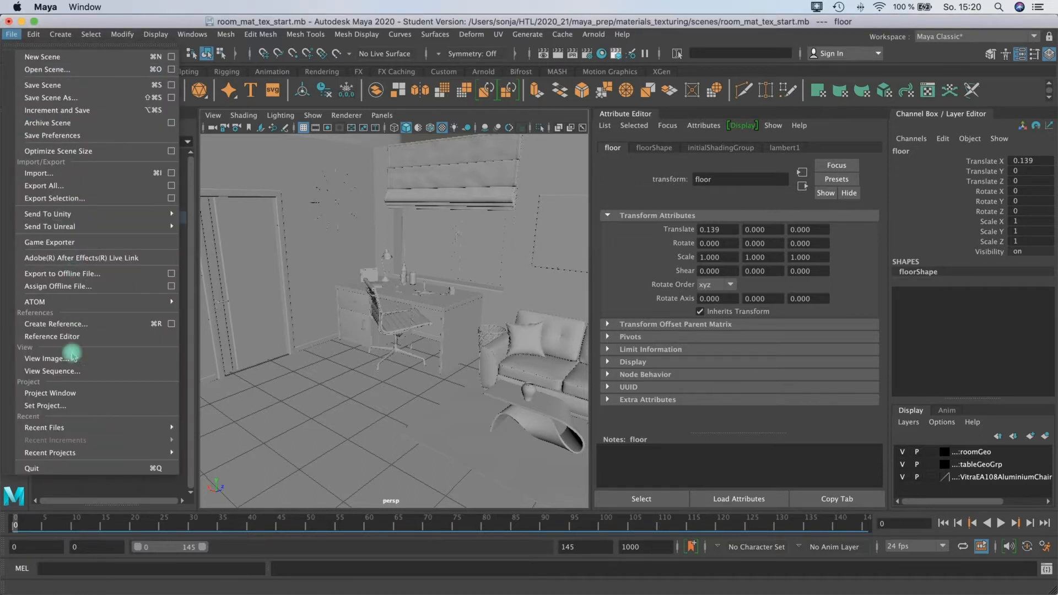
{"action": "left_click", "coordinate": [59, 407]}
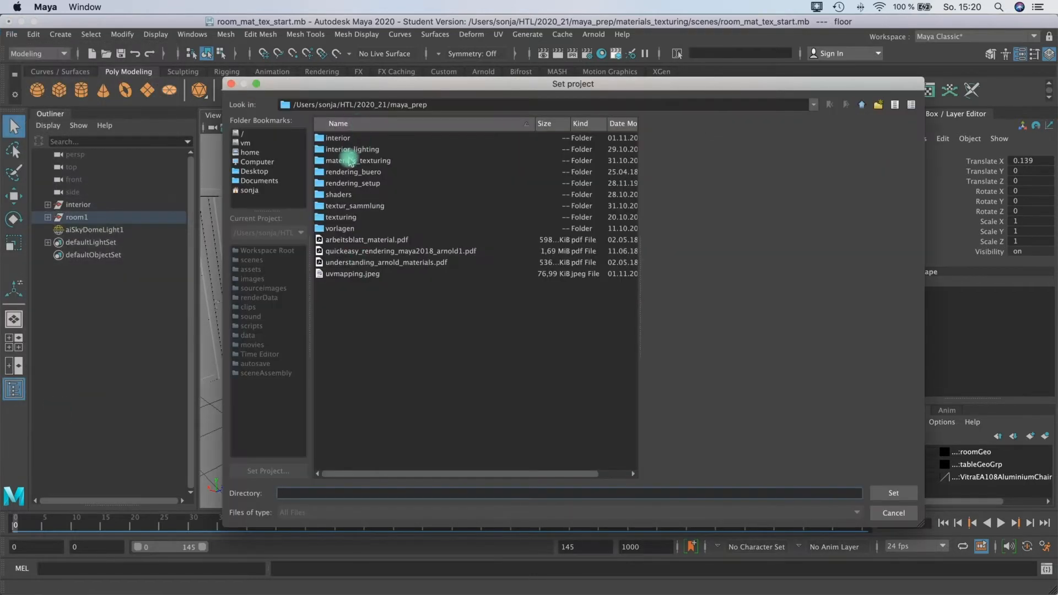
{"action": "left_click", "coordinate": [349, 161]}
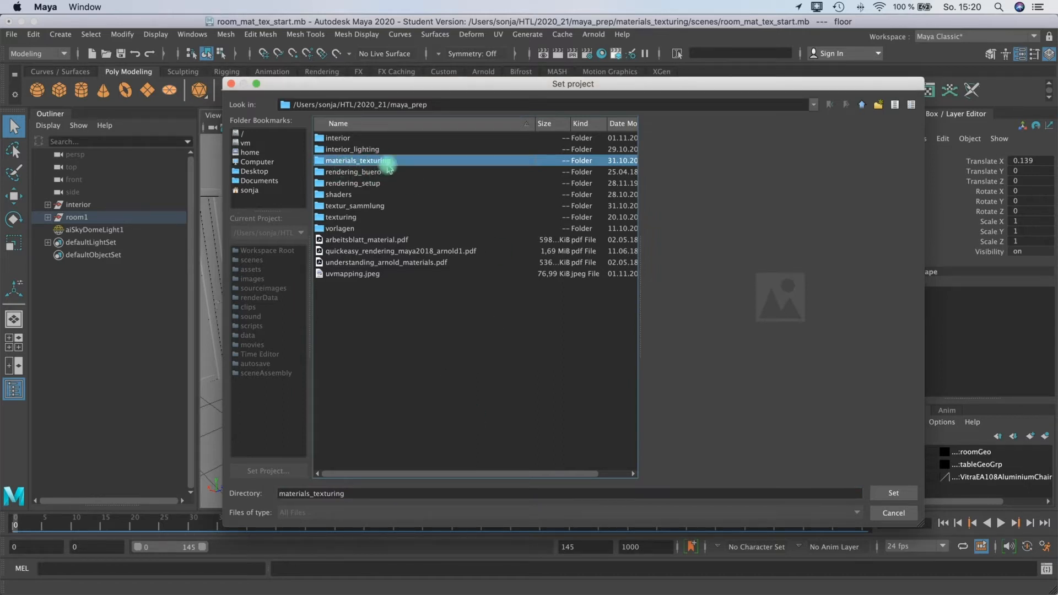
{"action": "left_click", "coordinate": [893, 493]}
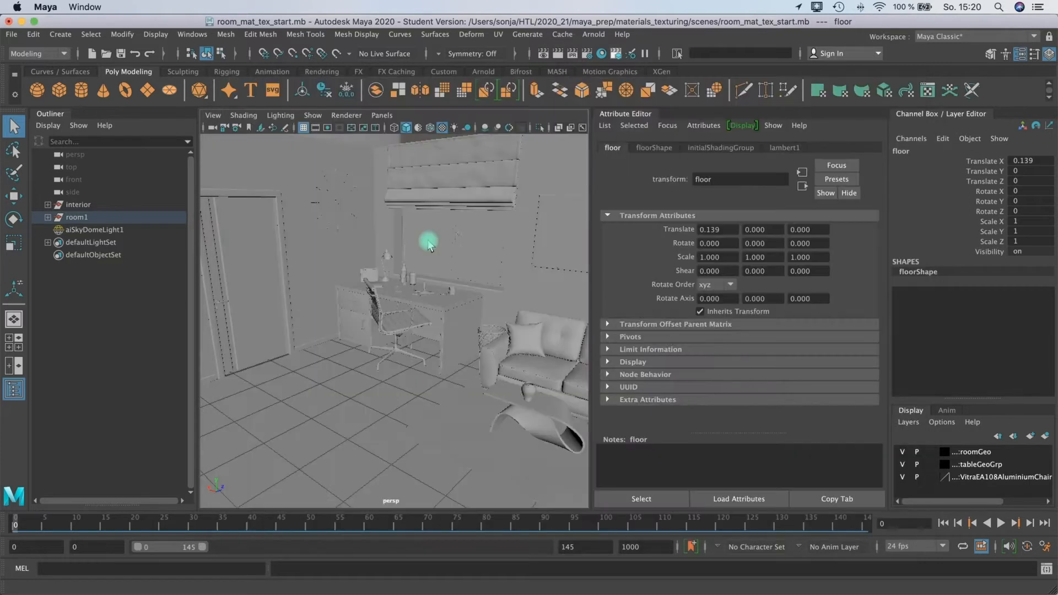
{"action": "left_click", "coordinate": [11, 34]}
{"action": "left_click", "coordinate": [34, 71]}
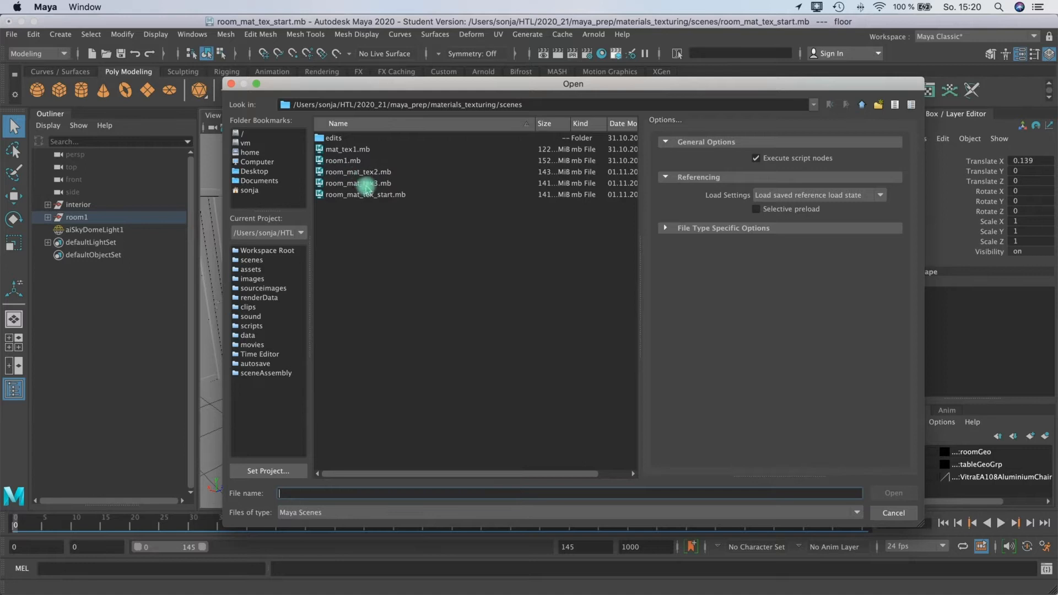
{"action": "left_click", "coordinate": [366, 184]}
{"action": "left_click", "coordinate": [361, 195]}
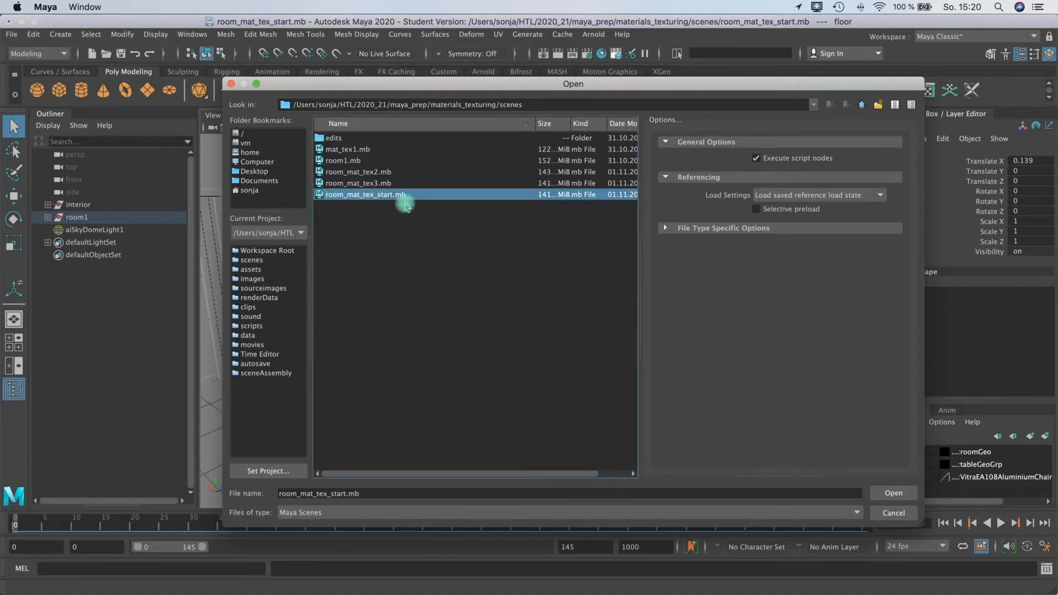
{"action": "left_click", "coordinate": [893, 513]}
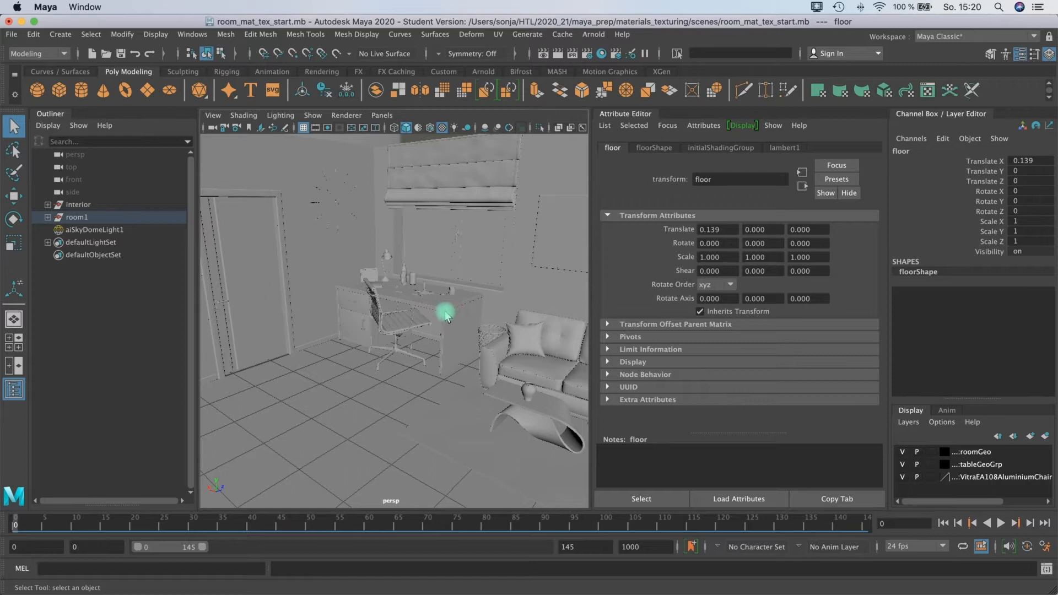
Select the sky dome light and examine how it surrounds the room model
{"action": "scroll", "coordinate": [445, 315], "scroll_direction": "down", "scroll_amount": 15}
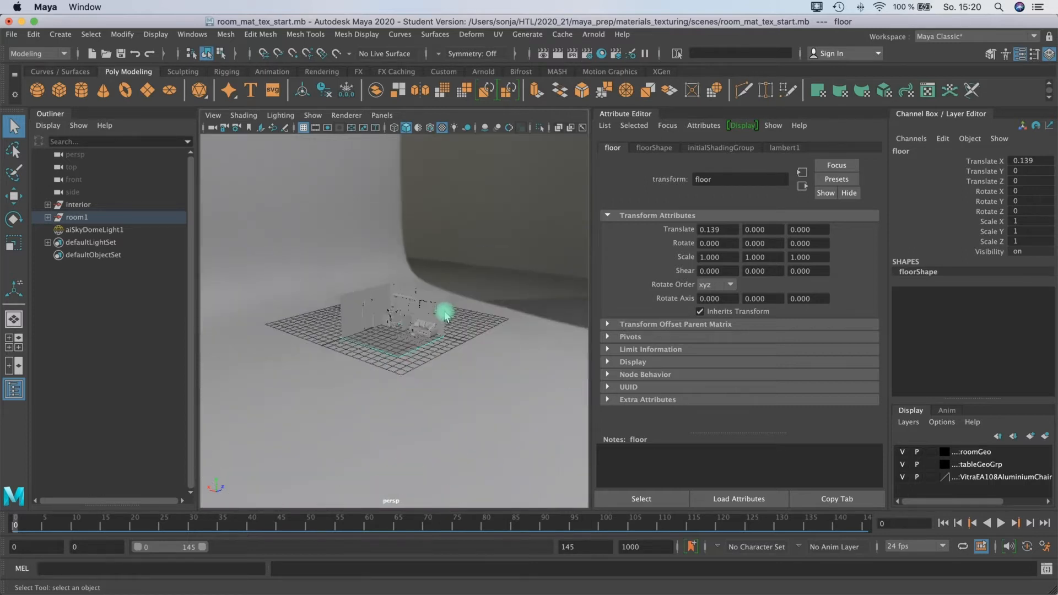
{"action": "scroll", "coordinate": [445, 315], "scroll_direction": "down", "scroll_amount": 10}
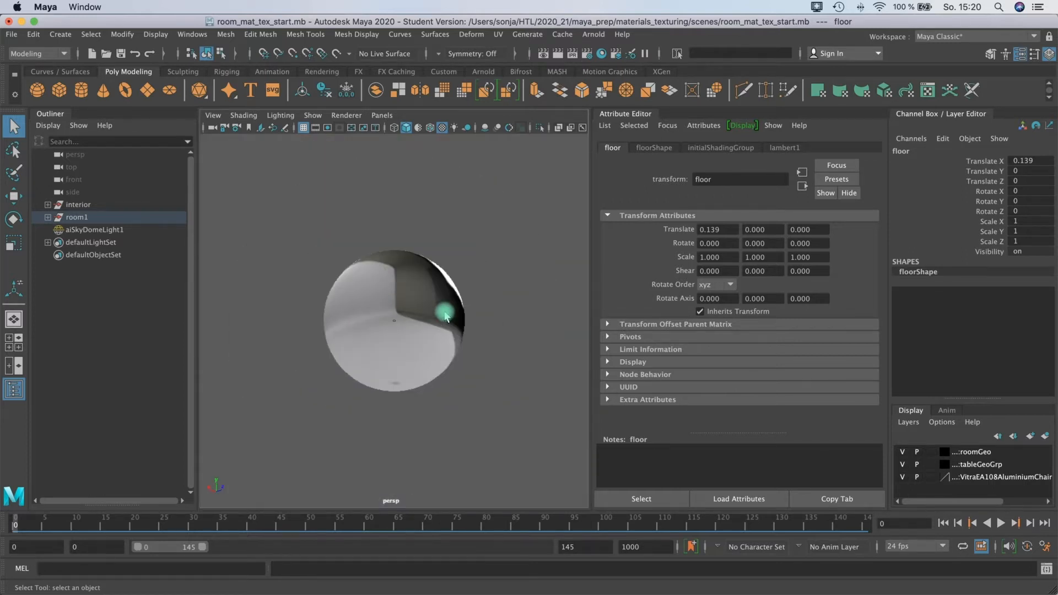
{"action": "left_click", "coordinate": [76, 232]}
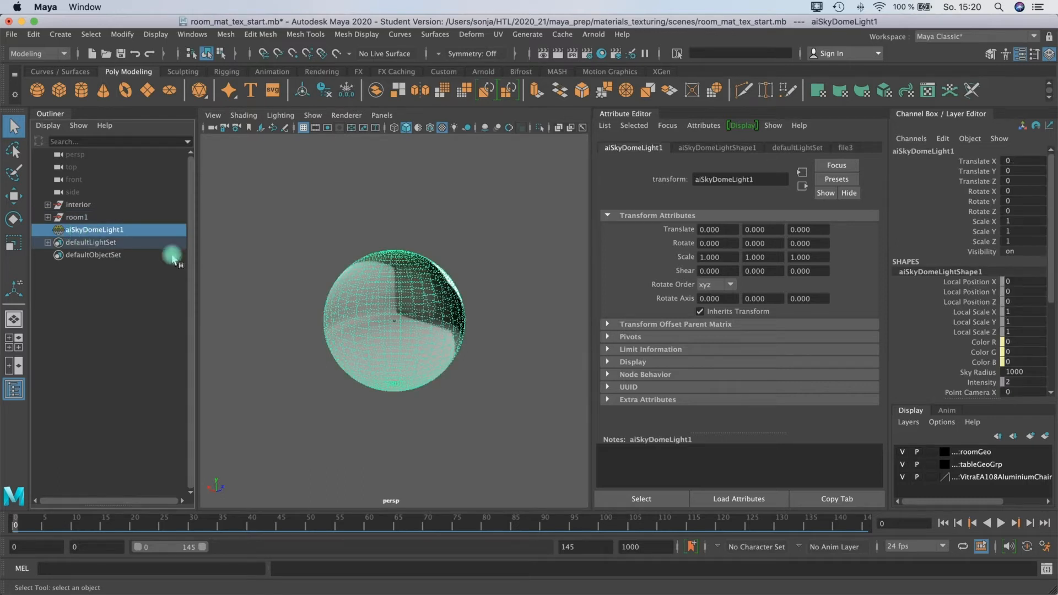
{"action": "key", "text": "f"}
{"action": "scroll", "coordinate": [400, 318], "scroll_direction": "up", "scroll_amount": 12}
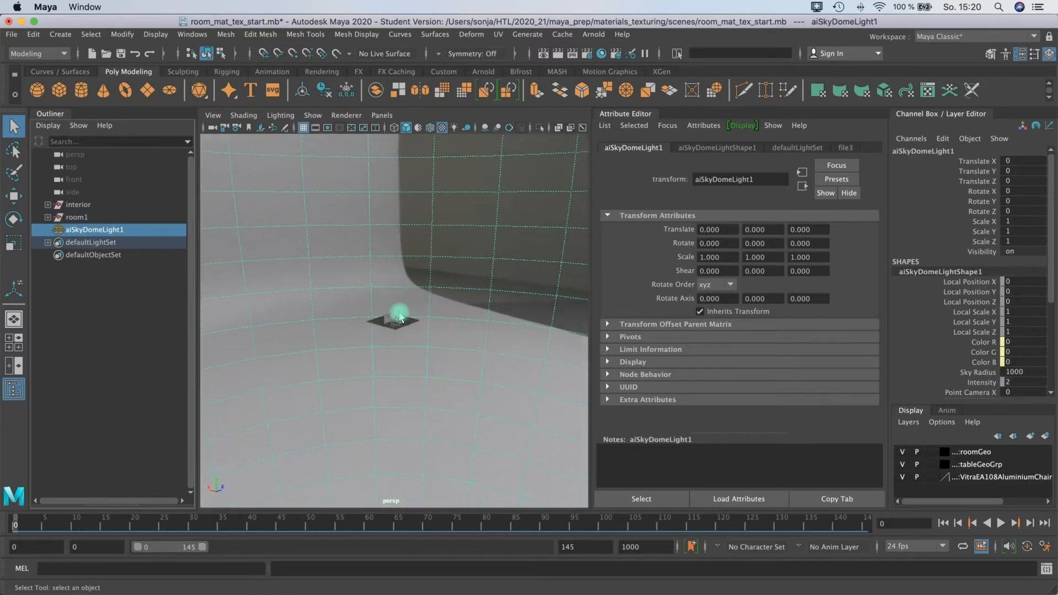
{"action": "scroll", "coordinate": [400, 319], "scroll_direction": "up", "scroll_amount": 3}
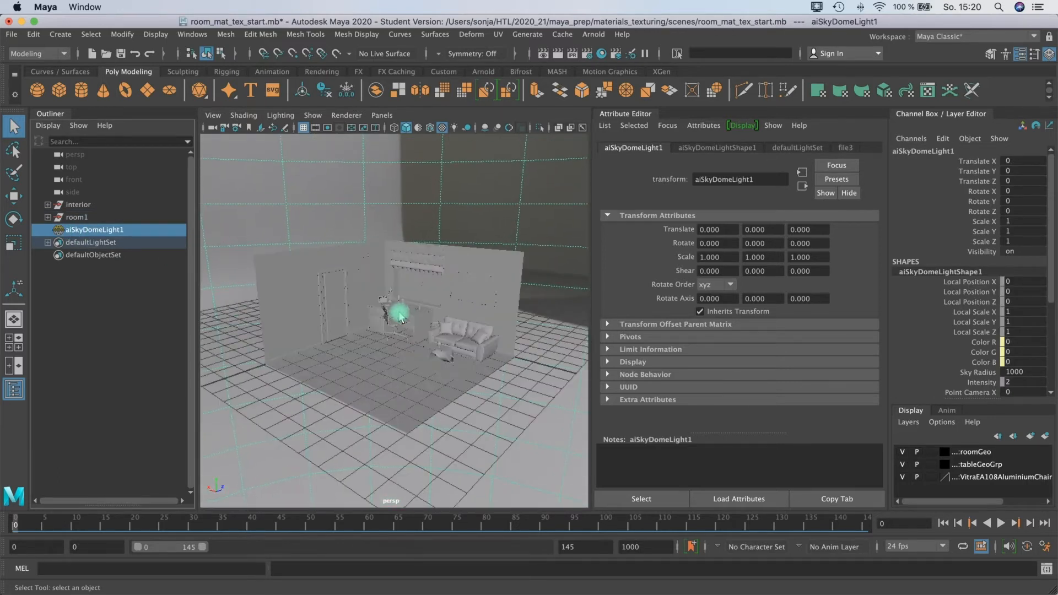
{"action": "scroll", "coordinate": [400, 318], "scroll_direction": "up", "scroll_amount": 4}
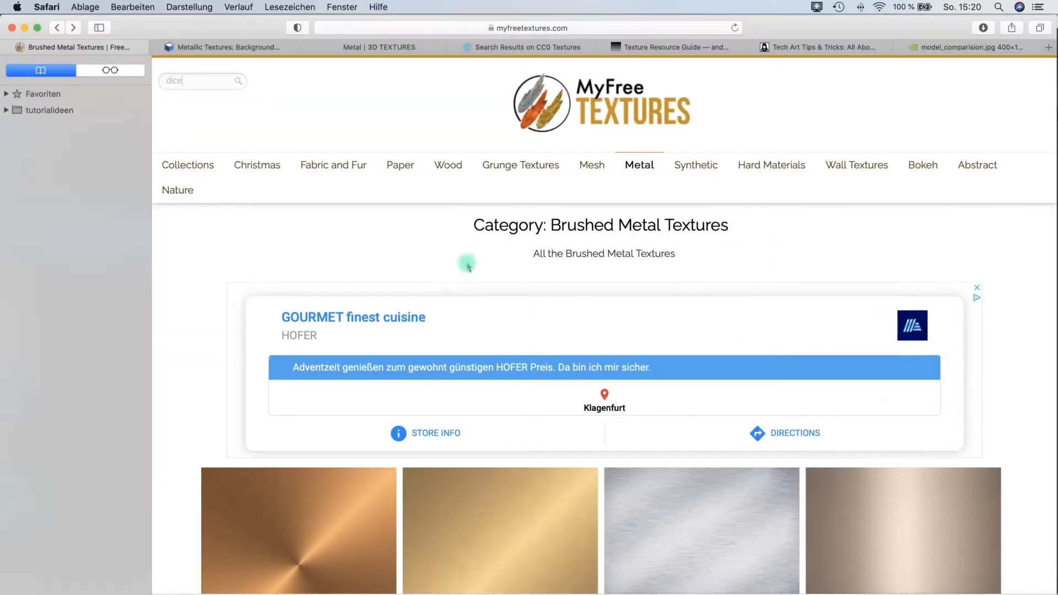
{"action": "type", "text": "dice"}
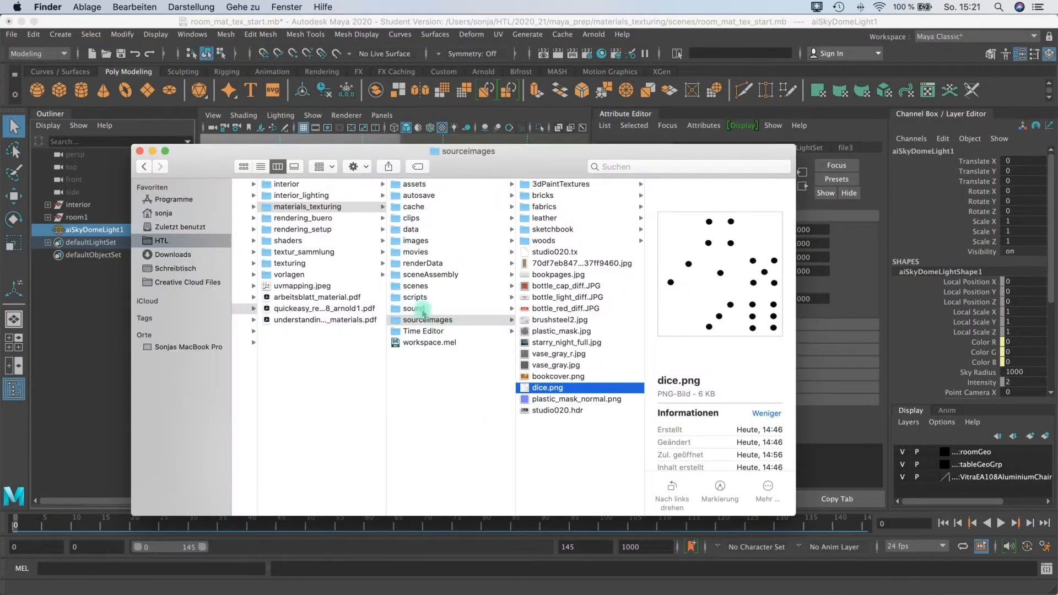
Preview the texture images in the project's sourceimages folder in Finder, from bookpages.jpg through vase_gray.jpg
{"action": "left_click", "coordinate": [426, 322]}
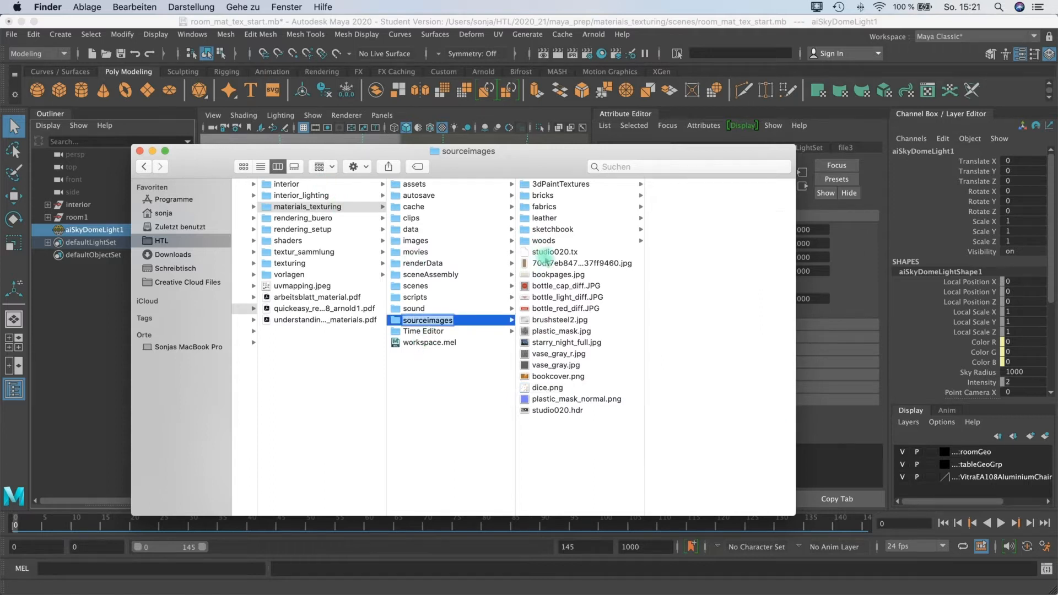
{"action": "left_click", "coordinate": [546, 253]}
{"action": "left_click", "coordinate": [556, 276]}
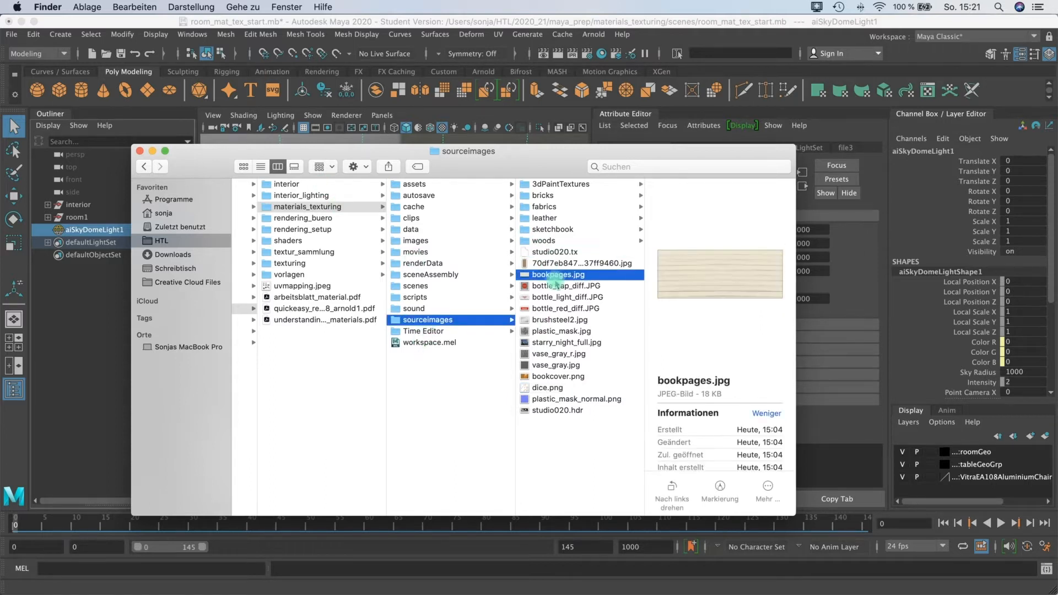
{"action": "key", "text": "Down"}
{"action": "key", "text": "Down"}
{"action": "key", "text": "Down"}
{"action": "key", "text": "Down"}
{"action": "key", "text": "Down"}
{"action": "key", "text": "Down"}
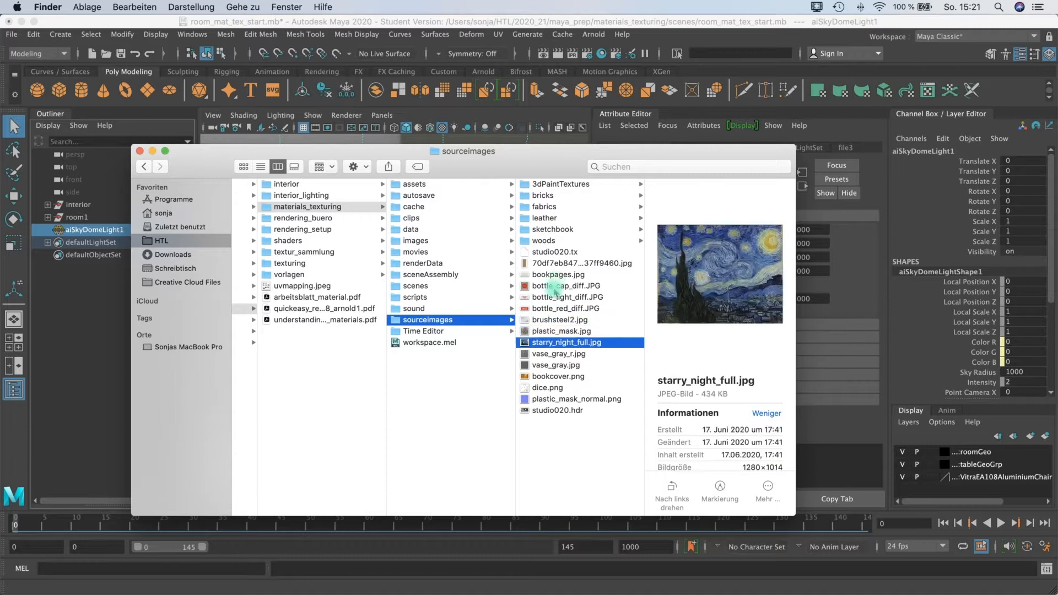
{"action": "key", "text": "Down"}
{"action": "key", "text": "Down"}
Look through the texture files in the bricks, fabrics, leather, sketchbook and woods subfolders of sourceimages
{"action": "left_click", "coordinate": [543, 195]}
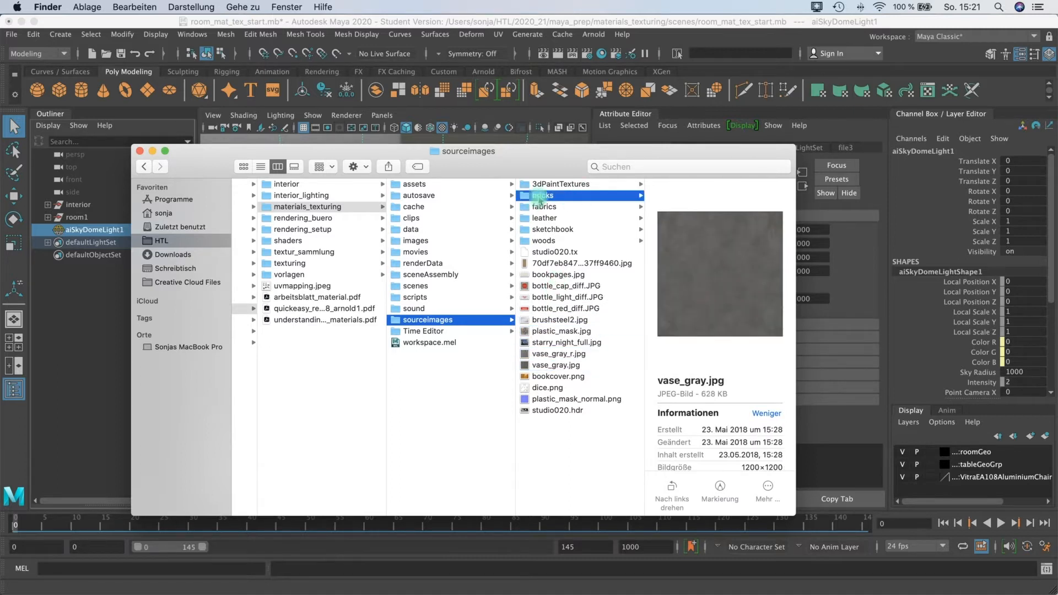
{"action": "left_click", "coordinate": [672, 188]}
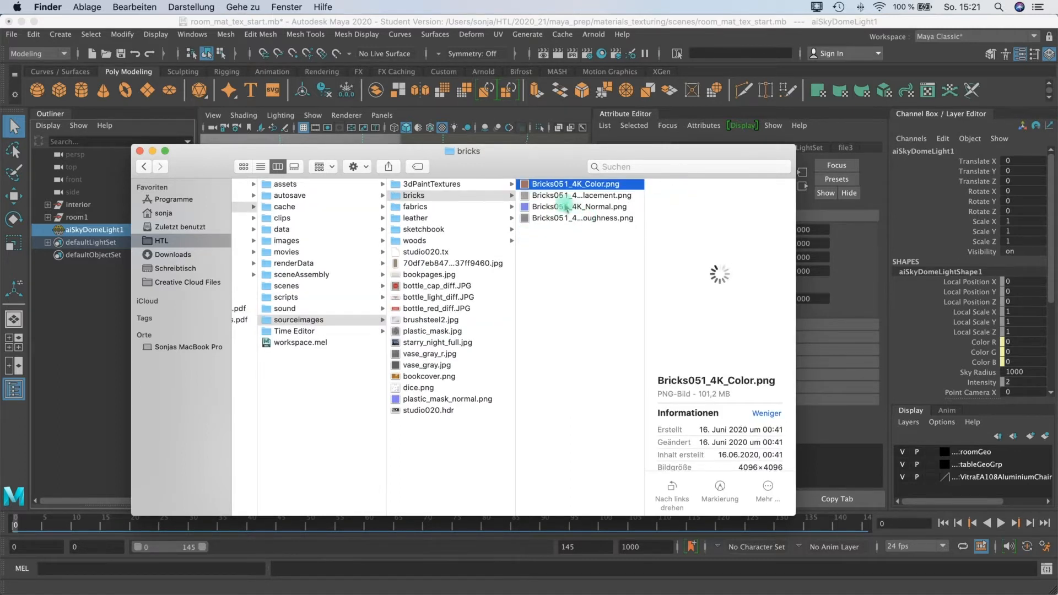
{"action": "left_click", "coordinate": [434, 208]}
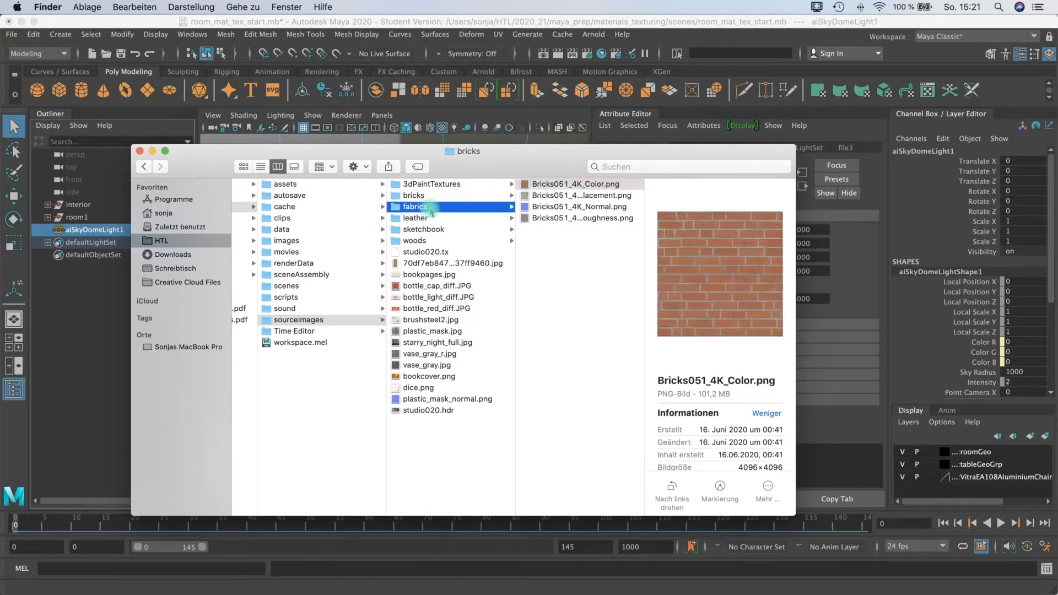
{"action": "left_click", "coordinate": [546, 207]}
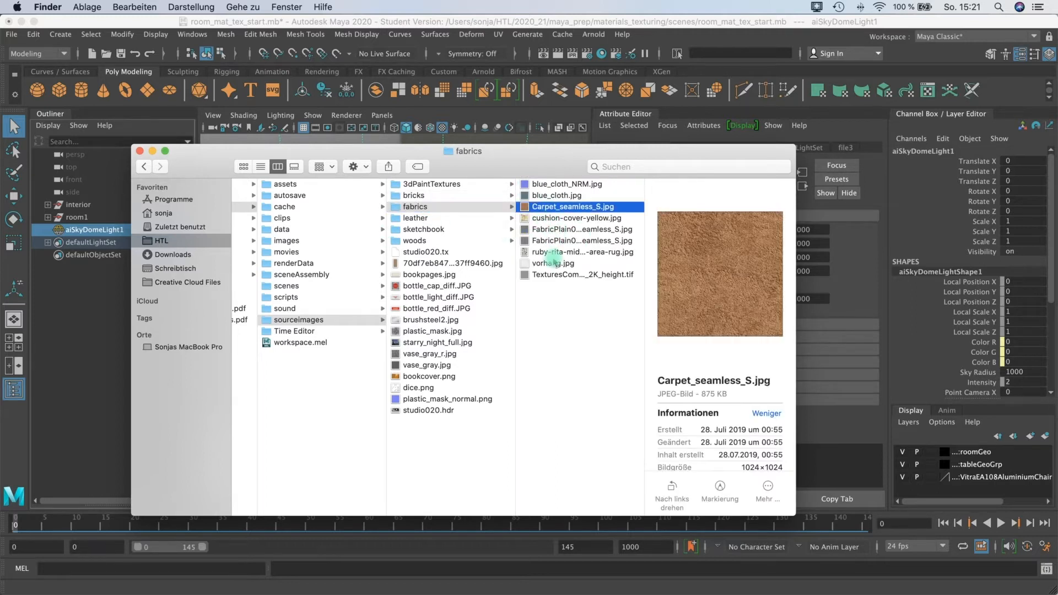
{"action": "left_click", "coordinate": [545, 241]}
{"action": "left_click", "coordinate": [545, 195]}
{"action": "left_click", "coordinate": [416, 218]}
{"action": "left_click", "coordinate": [568, 196]}
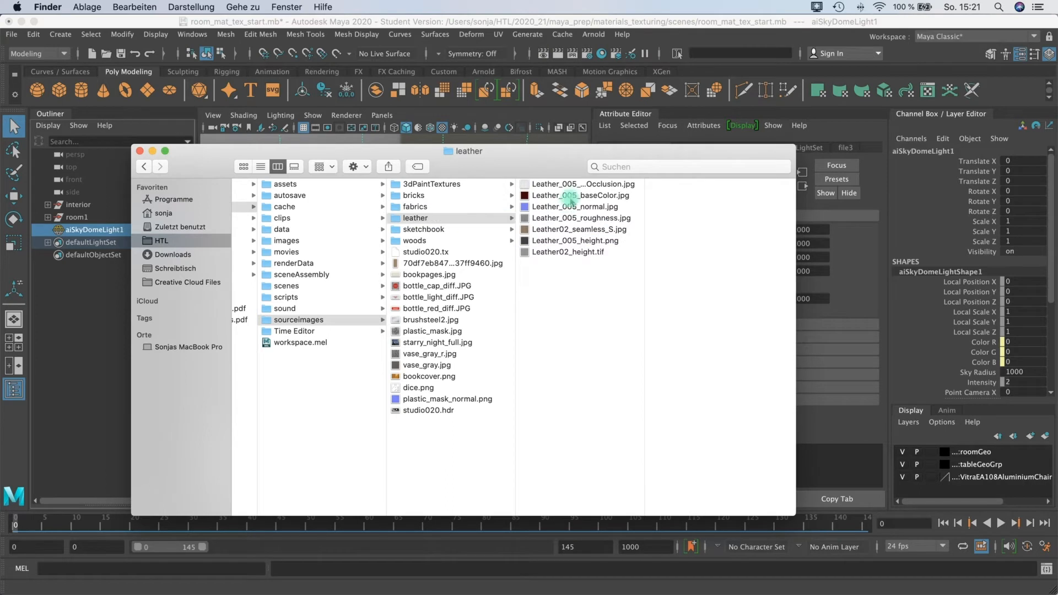
{"action": "left_click", "coordinate": [563, 219]}
{"action": "left_click", "coordinate": [423, 228]}
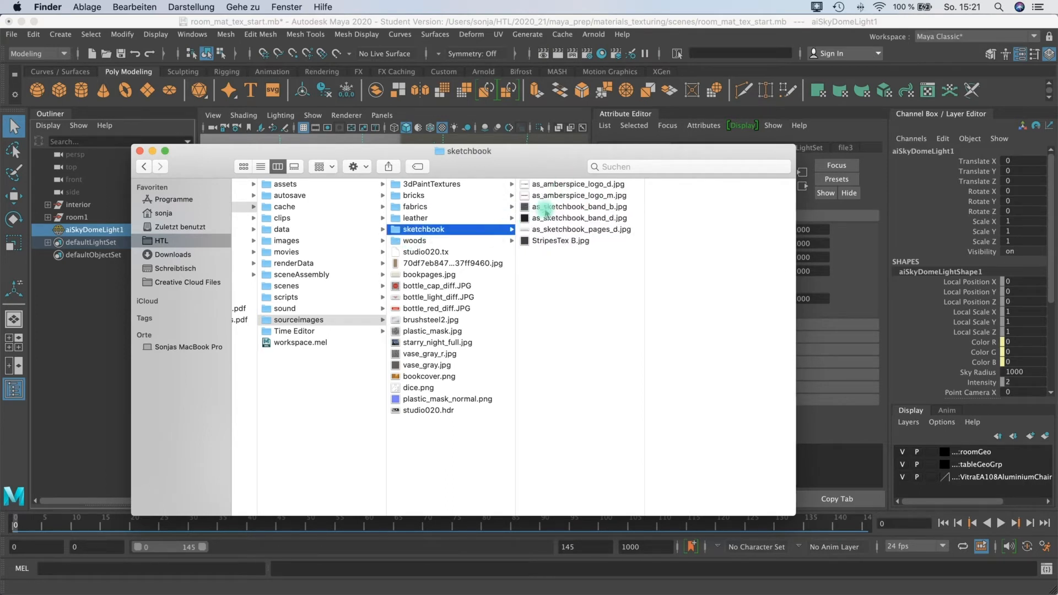
{"action": "left_click", "coordinate": [435, 241]}
{"action": "left_click", "coordinate": [551, 229]}
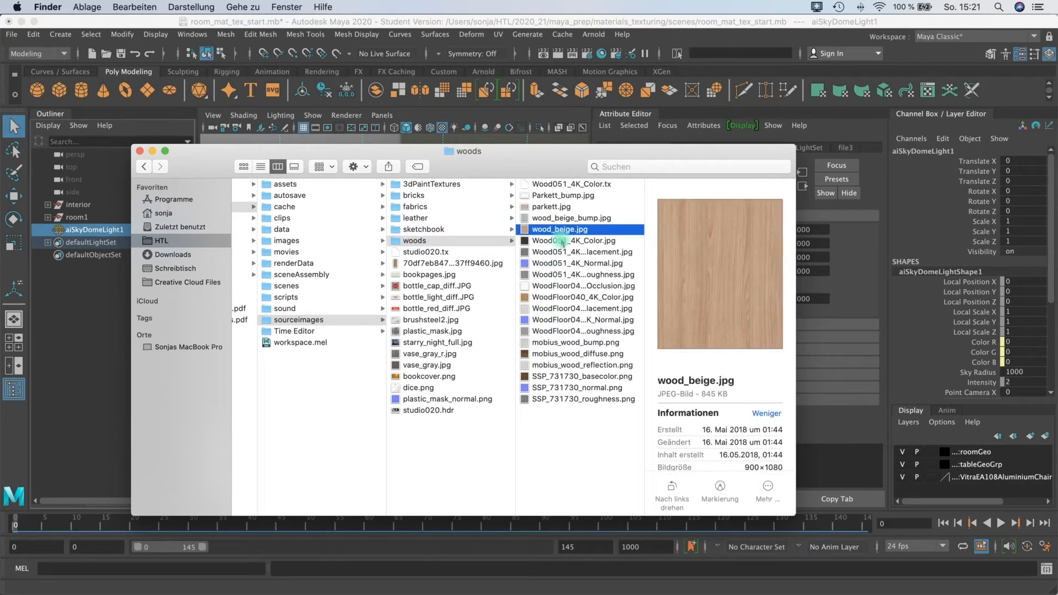
{"action": "left_click", "coordinate": [559, 240]}
{"action": "left_click", "coordinate": [551, 342]}
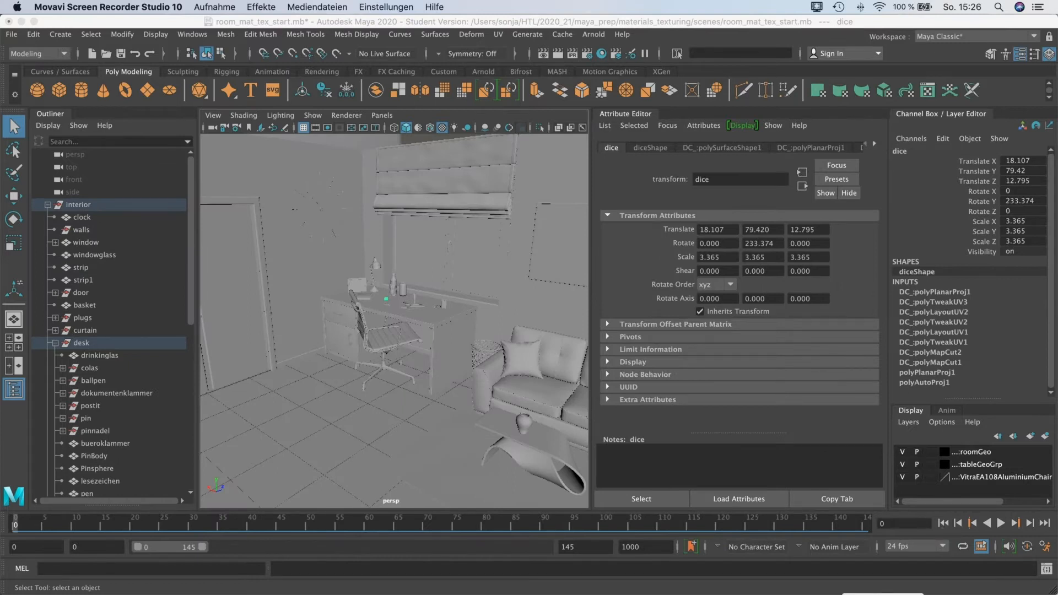
View the reference image uvmapping.jpeg in Preview and return to the Maya scene
{"action": "left_click", "coordinate": [883, 593]}
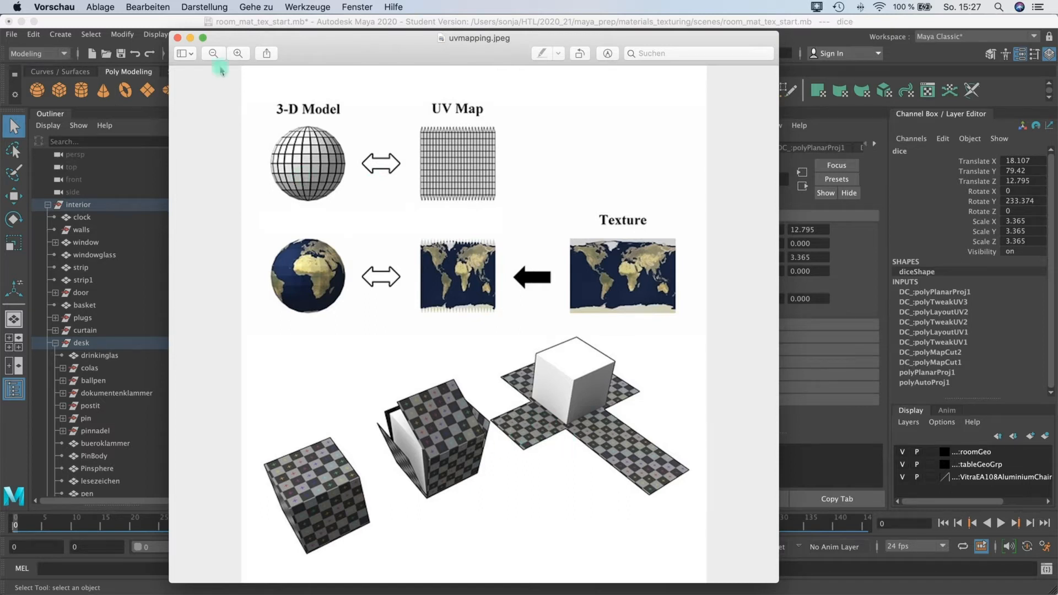
{"action": "left_click", "coordinate": [190, 39]}
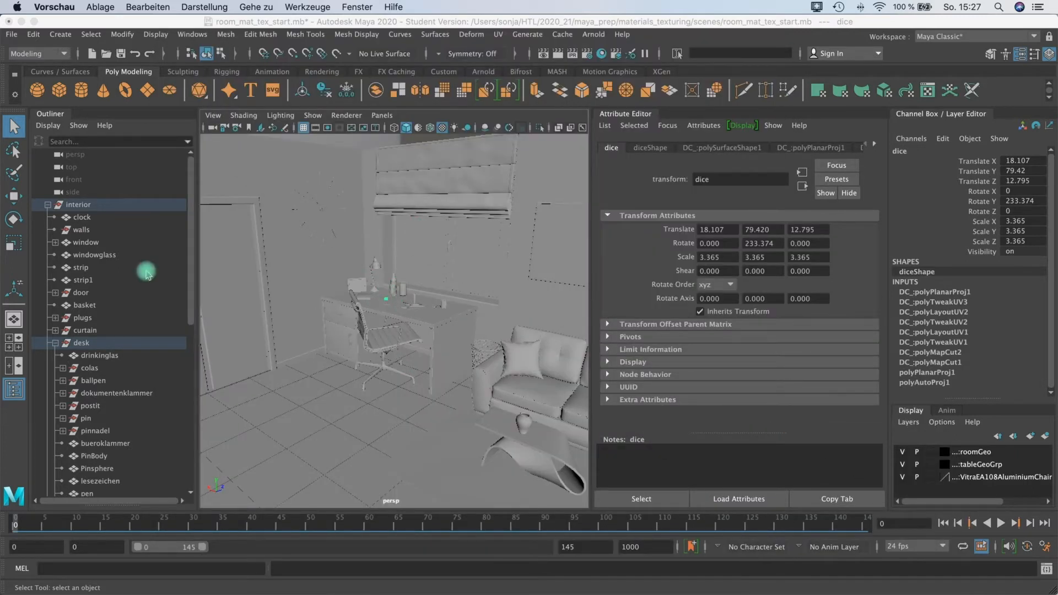
Try component selection on the dice on the desk and return it to object mode
{"action": "scroll", "coordinate": [392, 317], "scroll_direction": "up", "scroll_amount": 6}
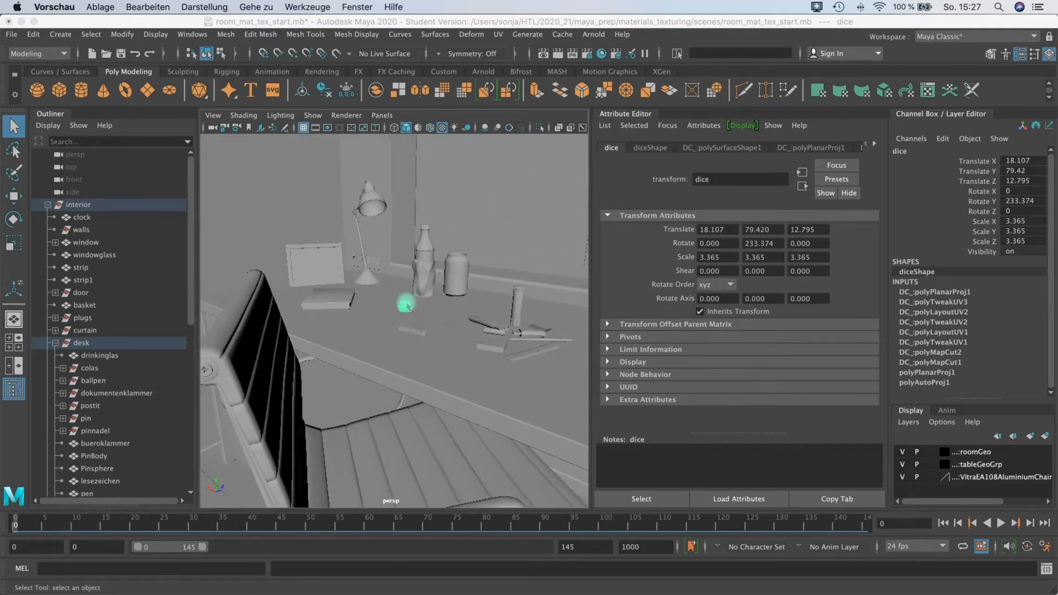
{"action": "scroll", "coordinate": [406, 307], "scroll_direction": "up", "scroll_amount": 6}
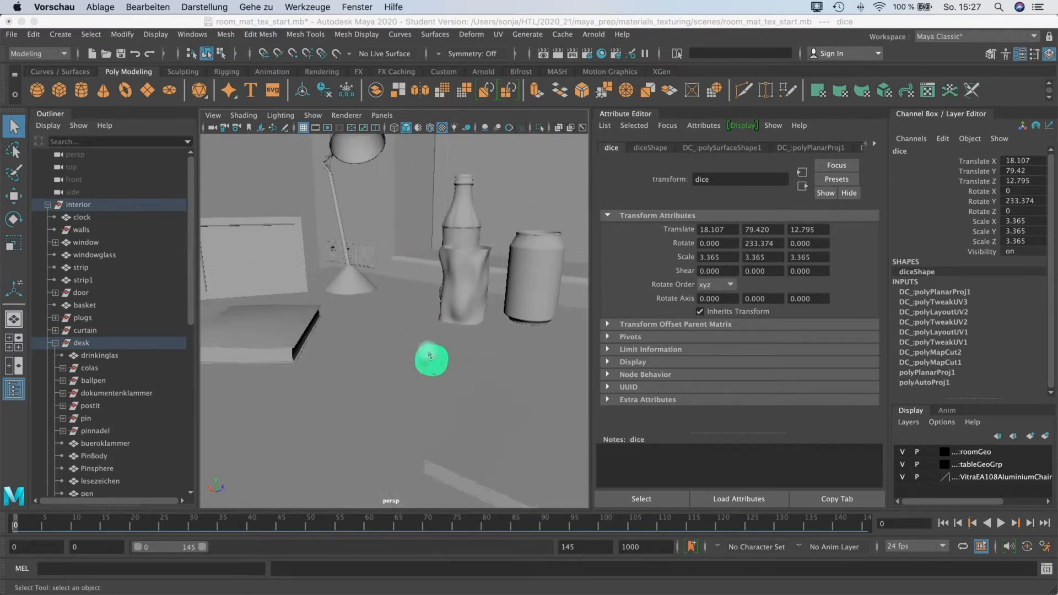
{"action": "middle_click_drag", "start_coordinate": [439, 369], "coordinate": [407, 345], "text": "alt"}
{"action": "mouse_move", "coordinate": [405, 347]}
{"action": "right_mouse_down"}
{"action": "mouse_move", "coordinate": [433, 348]}
{"action": "mouse_move", "coordinate": [423, 356]}
{"action": "right_mouse_up"}
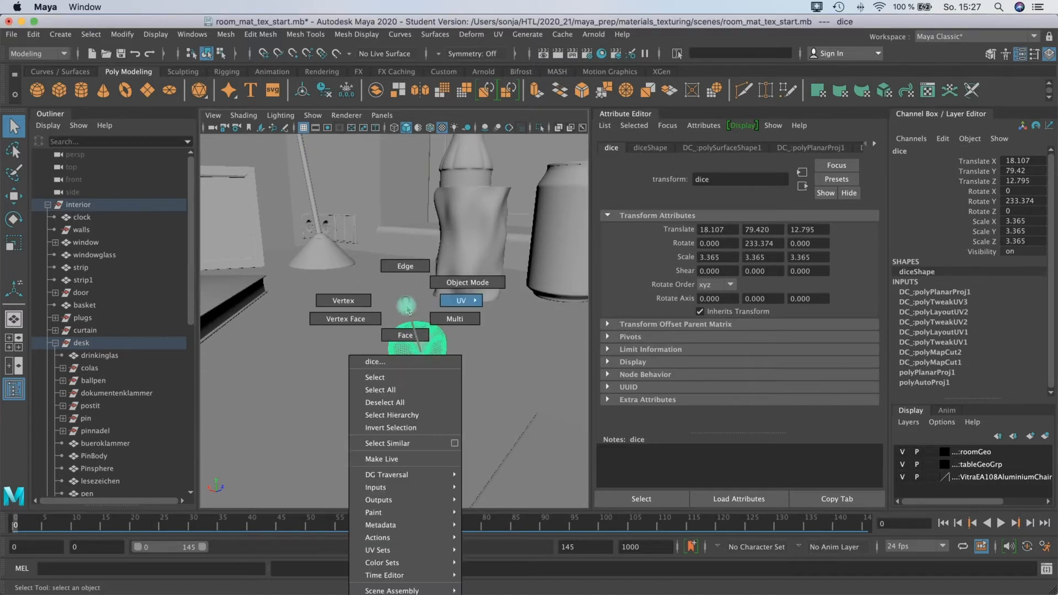
{"action": "right_click_drag", "start_coordinate": [407, 305], "coordinate": [453, 314]}
{"action": "left_click", "coordinate": [419, 355]}
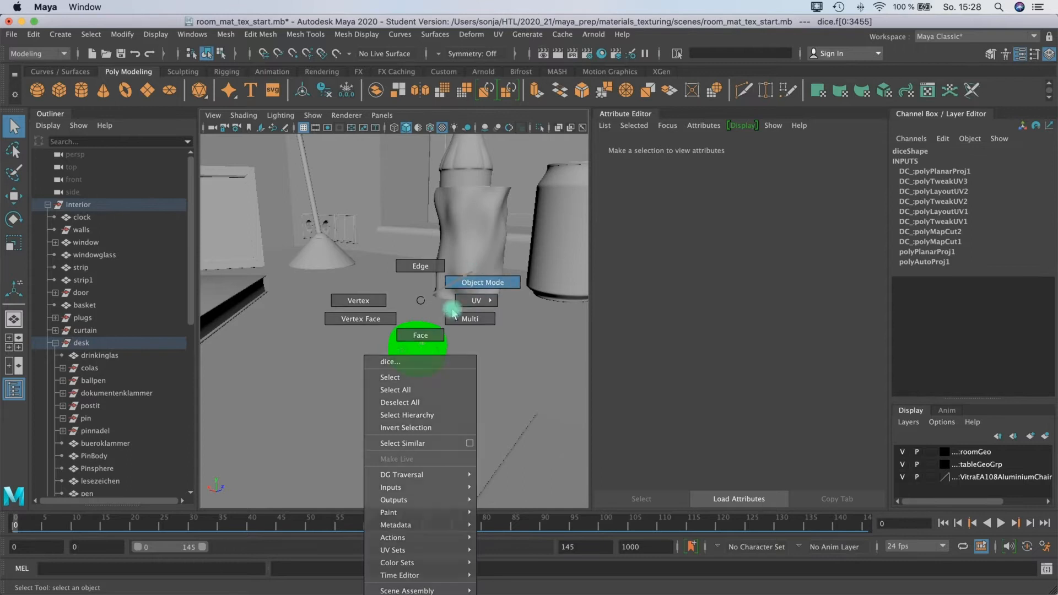
{"action": "middle_click_drag", "start_coordinate": [437, 330], "coordinate": [433, 317], "text": "alt"}
{"action": "mouse_move", "coordinate": [416, 316]}
{"action": "right_mouse_down"}
{"action": "mouse_move", "coordinate": [467, 311]}
{"action": "mouse_move", "coordinate": [416, 326]}
{"action": "mouse_move", "coordinate": [484, 307]}
{"action": "mouse_move", "coordinate": [419, 309]}
{"action": "right_mouse_up"}
Assign a new Arnold aiStandardSurface material to the dice on the desk
{"action": "middle_click_drag", "start_coordinate": [419, 308], "coordinate": [398, 223], "text": "alt"}
{"action": "right_click", "coordinate": [398, 223]}
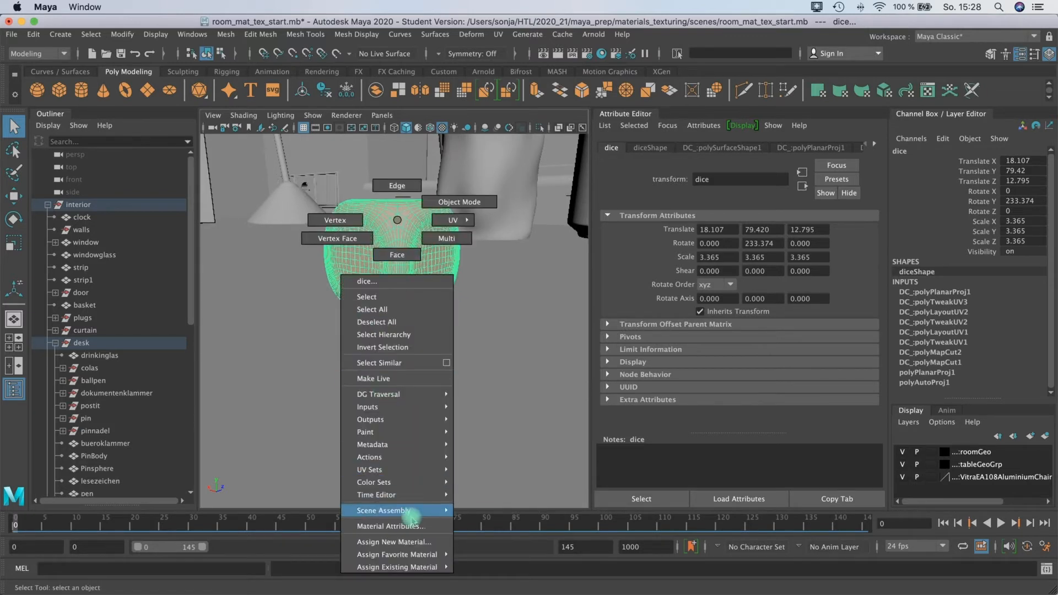
{"action": "mouse_move", "coordinate": [414, 563]}
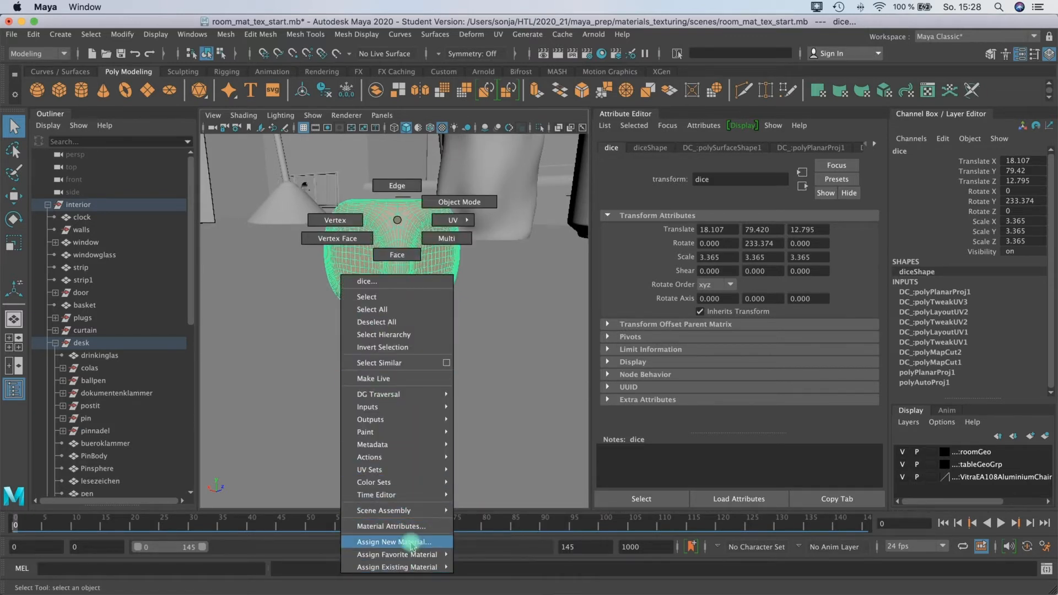
{"action": "left_click", "coordinate": [411, 542]}
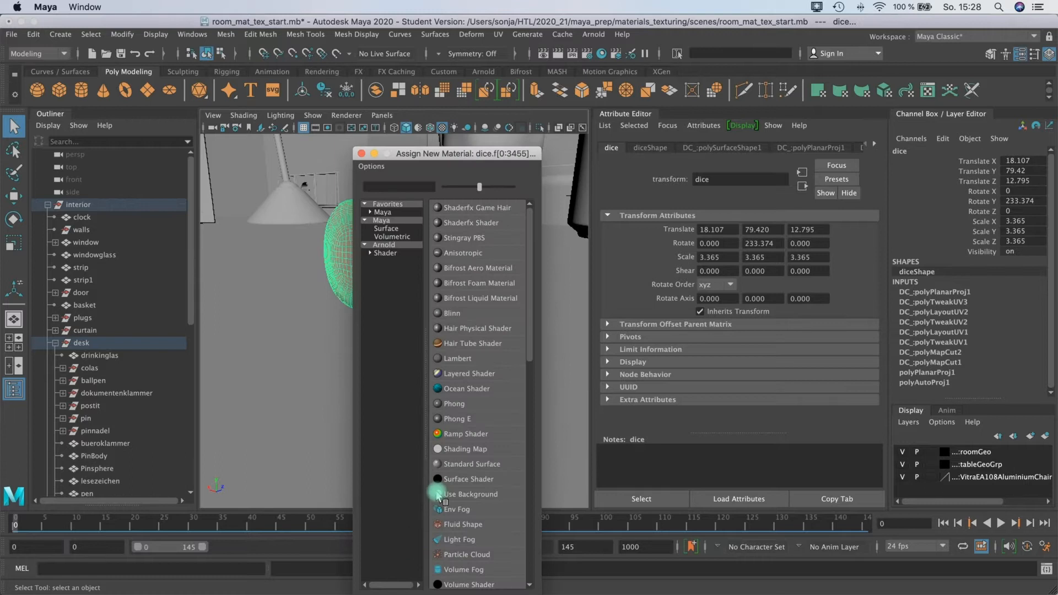
{"action": "left_click", "coordinate": [386, 253]}
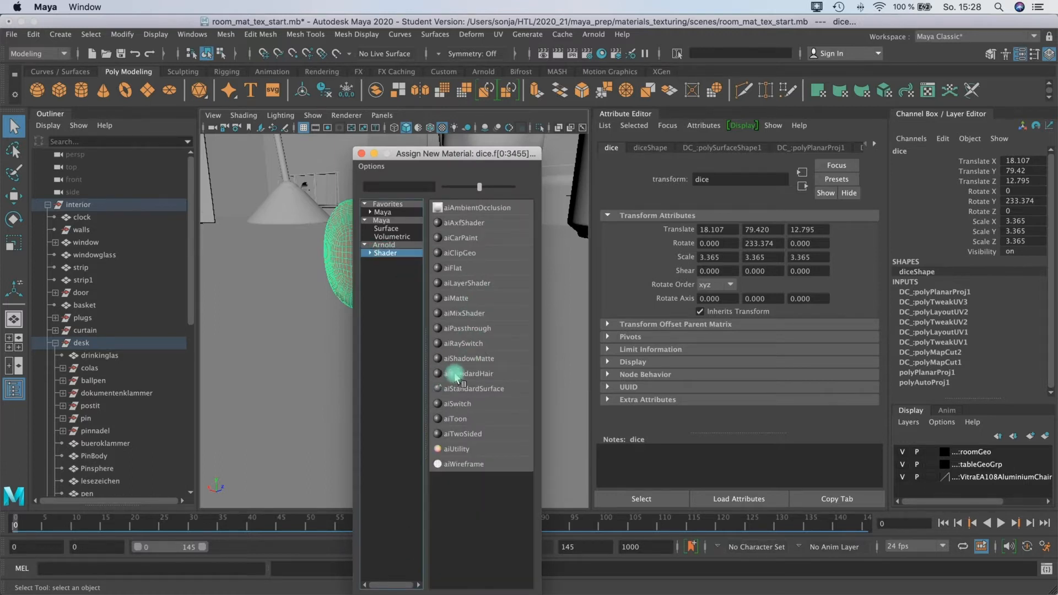
{"action": "left_click", "coordinate": [481, 391]}
Rename the dice's new aiStandardSurface material to dice1
{"action": "left_click_drag", "start_coordinate": [771, 179], "coordinate": [680, 182]}
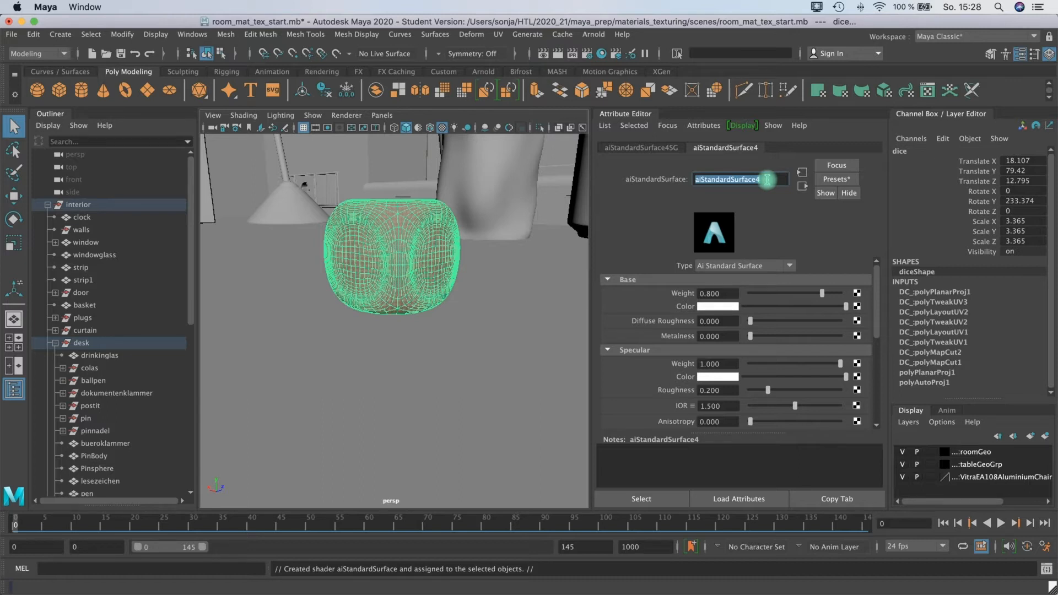
{"action": "type", "text": "dive"}
{"action": "key", "text": "Return"}
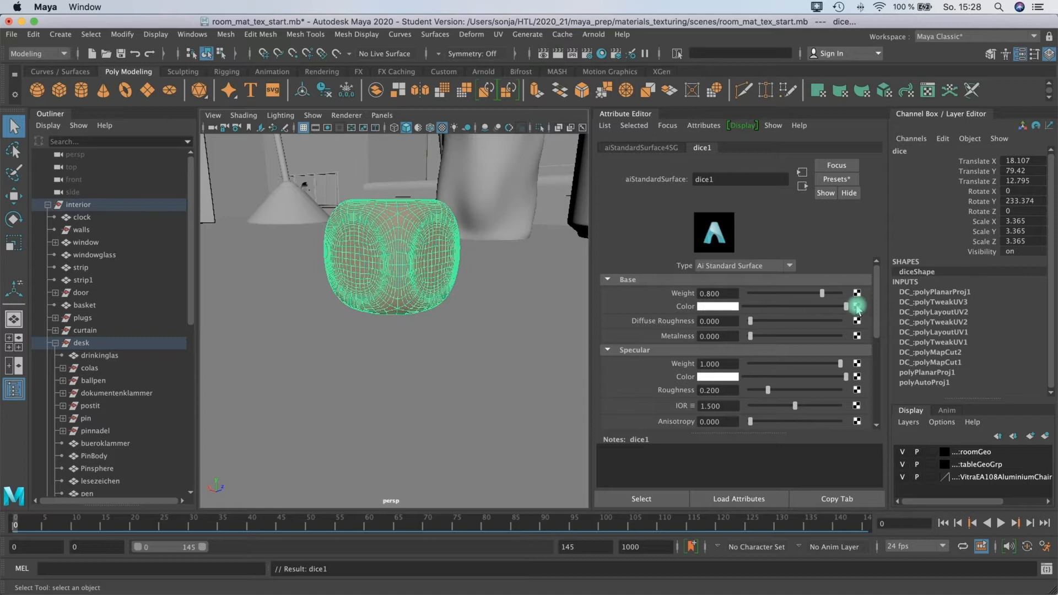
Connect a File texture to the dice material's base color and load dice.png from sourceimages
{"action": "left_click", "coordinate": [857, 307]}
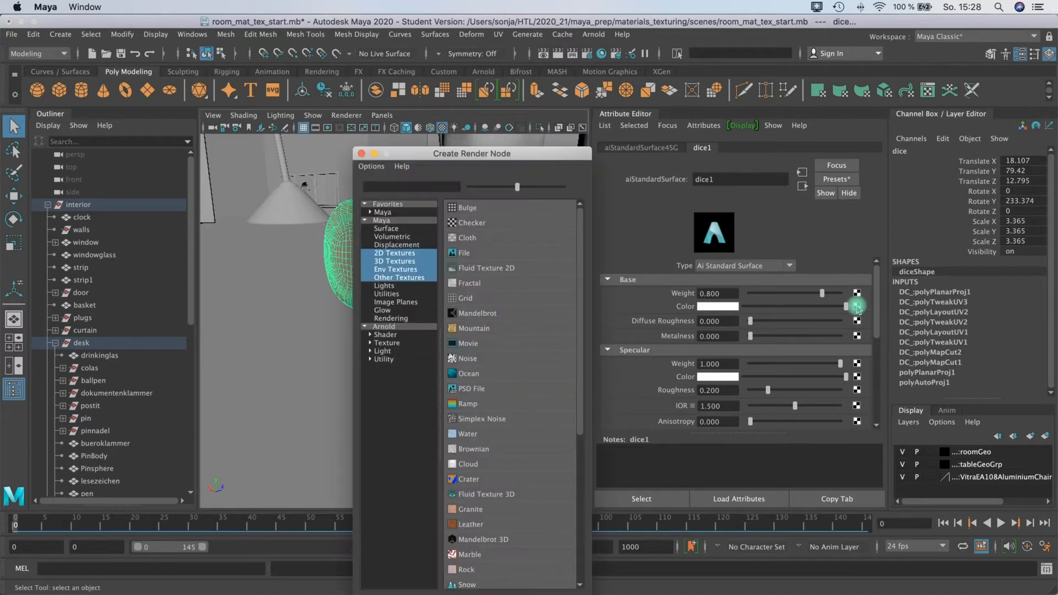
{"action": "left_click", "coordinate": [461, 252]}
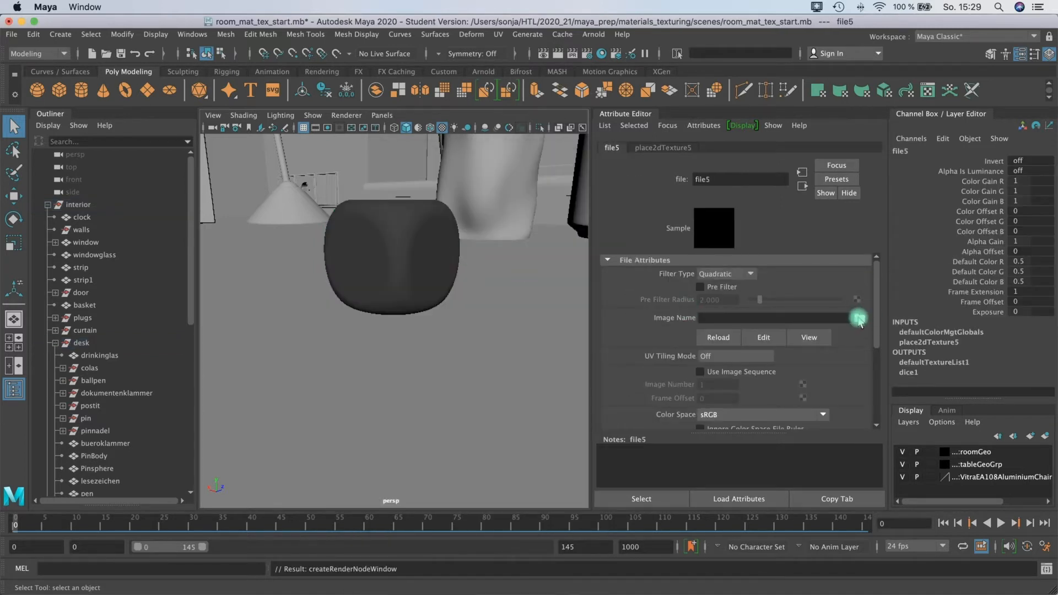
{"action": "left_click", "coordinate": [861, 323]}
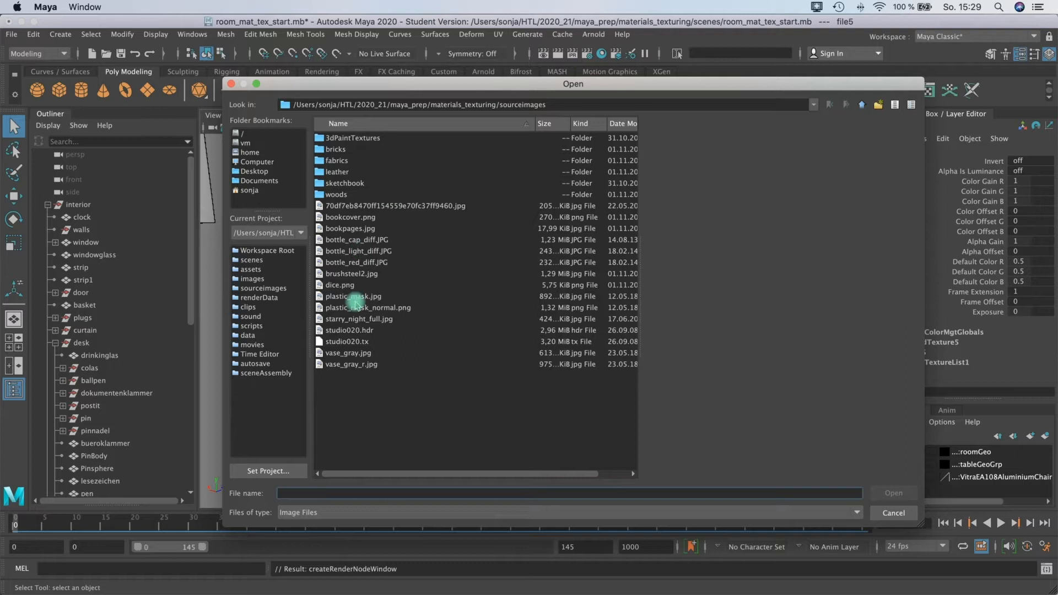
{"action": "left_click", "coordinate": [335, 286]}
{"action": "left_click", "coordinate": [885, 496]}
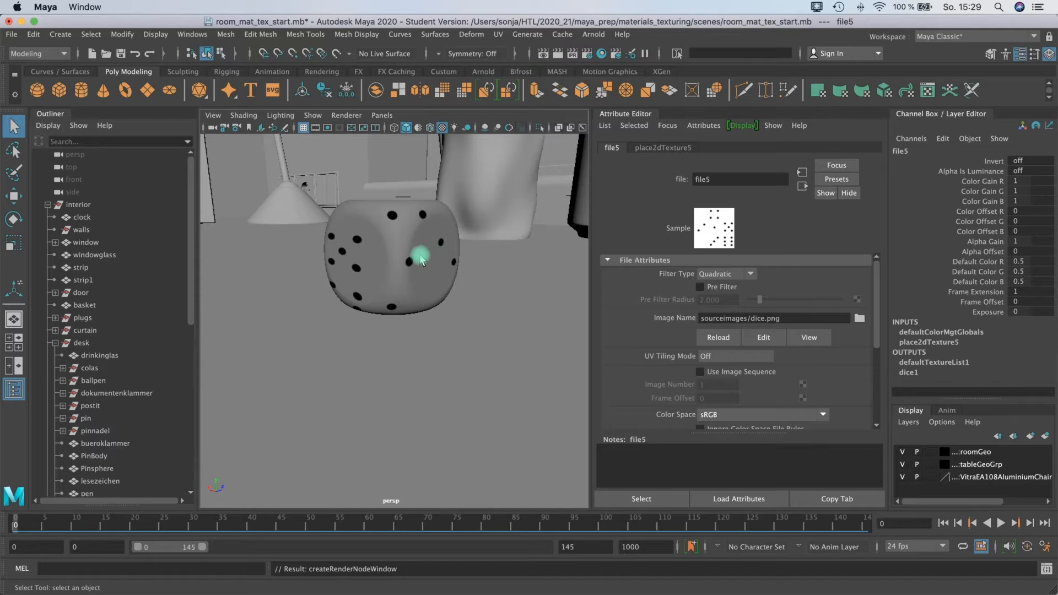
Open the UV Editor for the dice and move its window clear of the dice in the viewport
{"action": "left_click", "coordinate": [384, 252]}
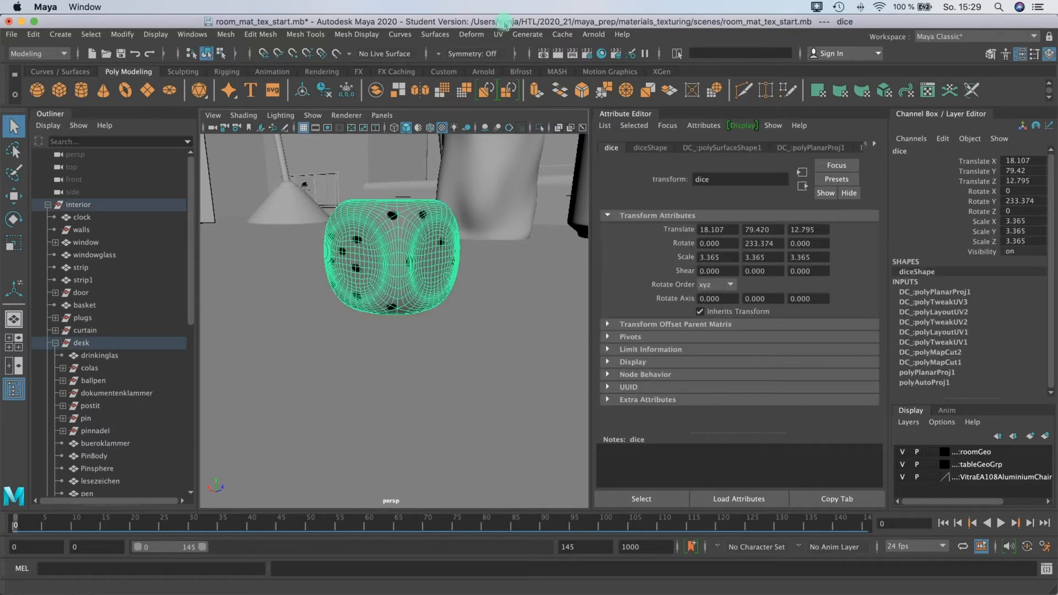
{"action": "left_click", "coordinate": [498, 35]}
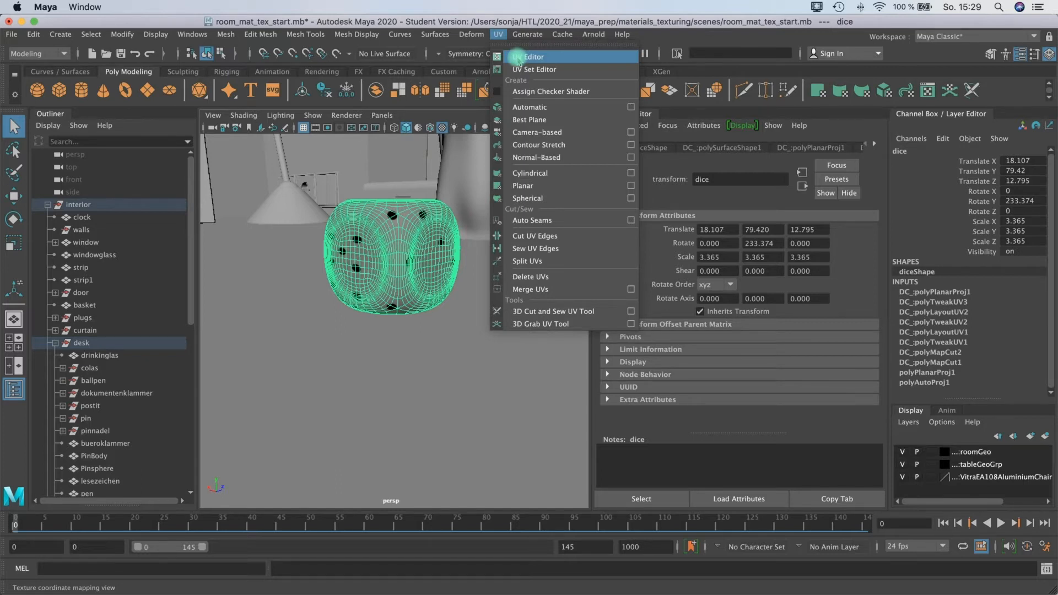
{"action": "left_click", "coordinate": [518, 57]}
{"action": "left_click", "coordinate": [555, 163]}
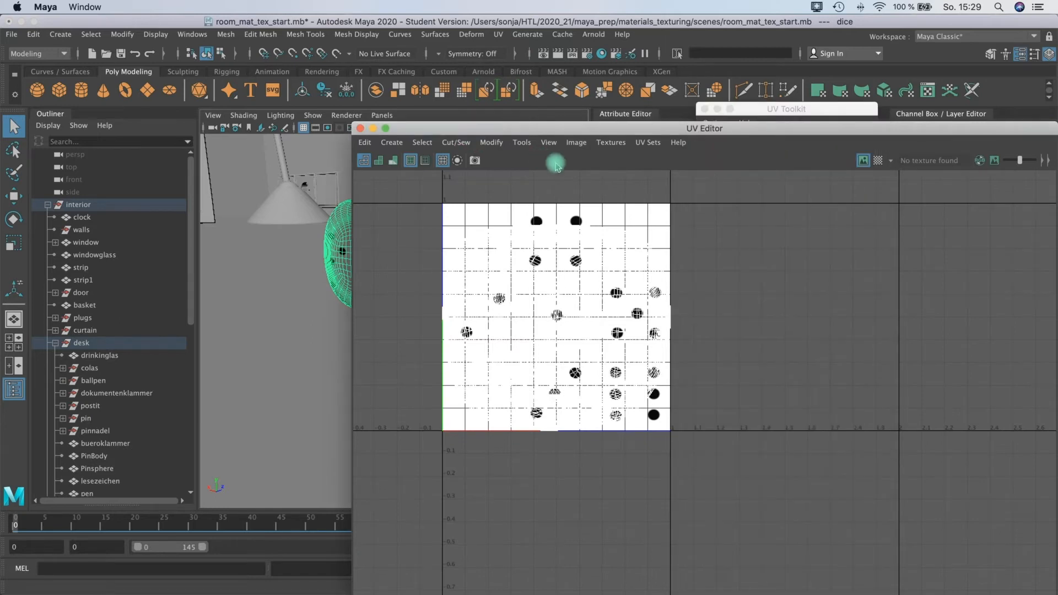
{"action": "left_click_drag", "start_coordinate": [546, 128], "coordinate": [689, 168]}
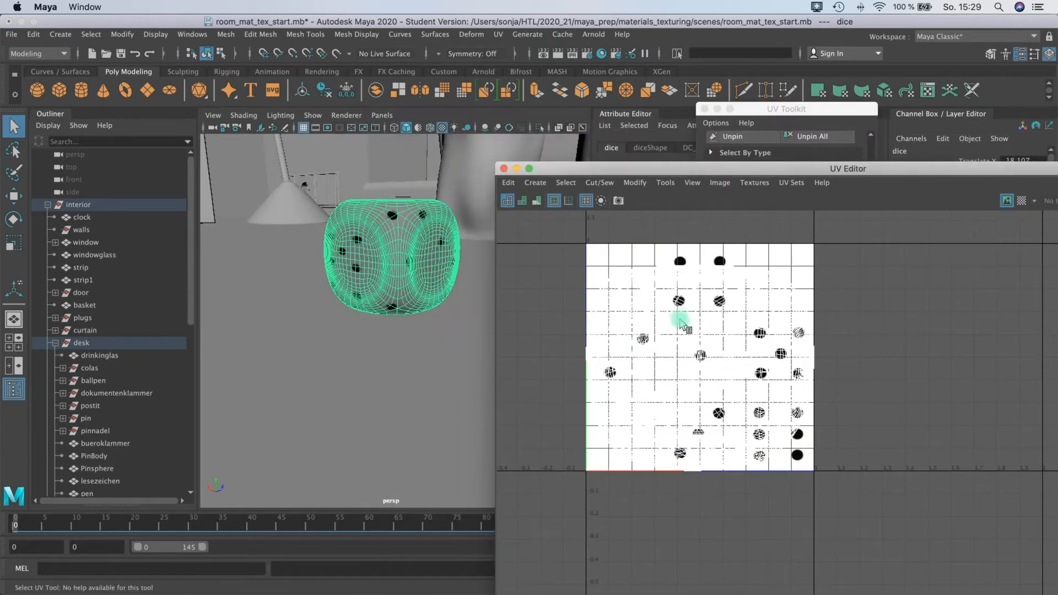
Hide the texture image in the UV Editor and place the editor window beside the dice
{"action": "left_click", "coordinate": [1007, 200]}
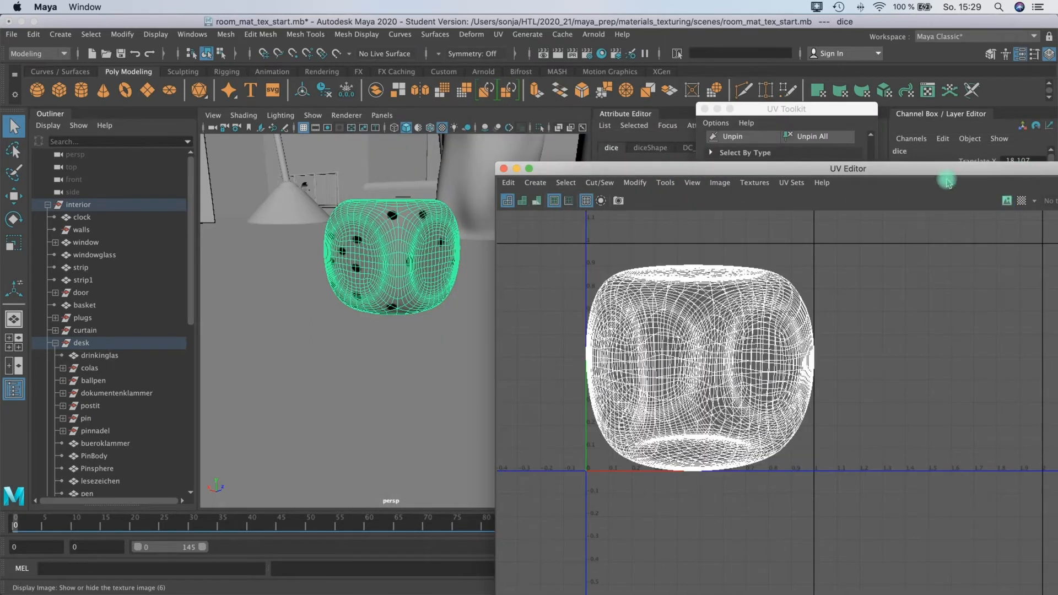
{"action": "left_click_drag", "start_coordinate": [925, 168], "coordinate": [800, 127]}
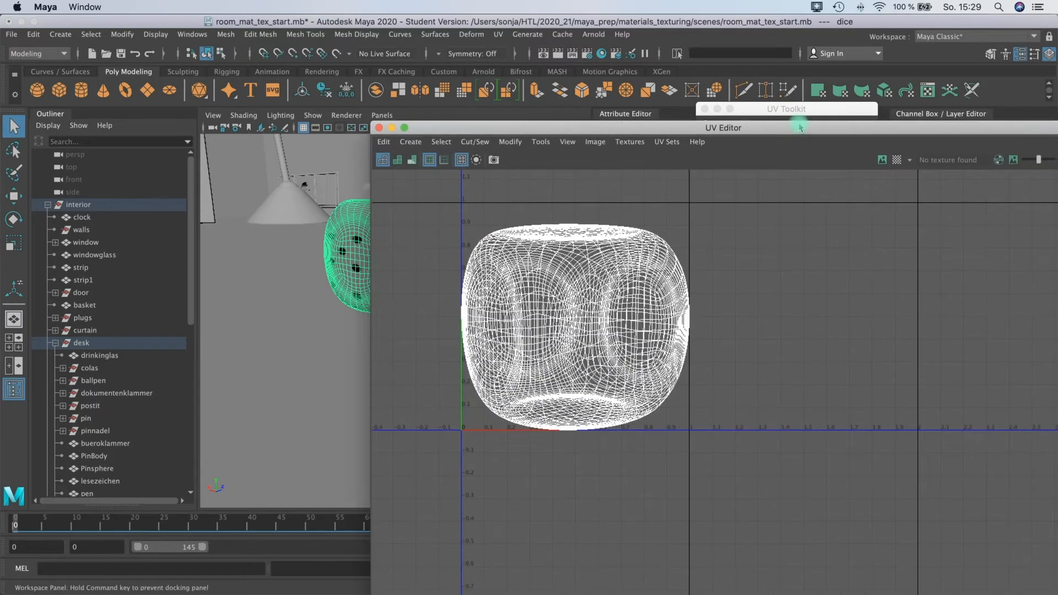
{"action": "left_click", "coordinate": [883, 160]}
{"action": "left_click", "coordinate": [883, 161]}
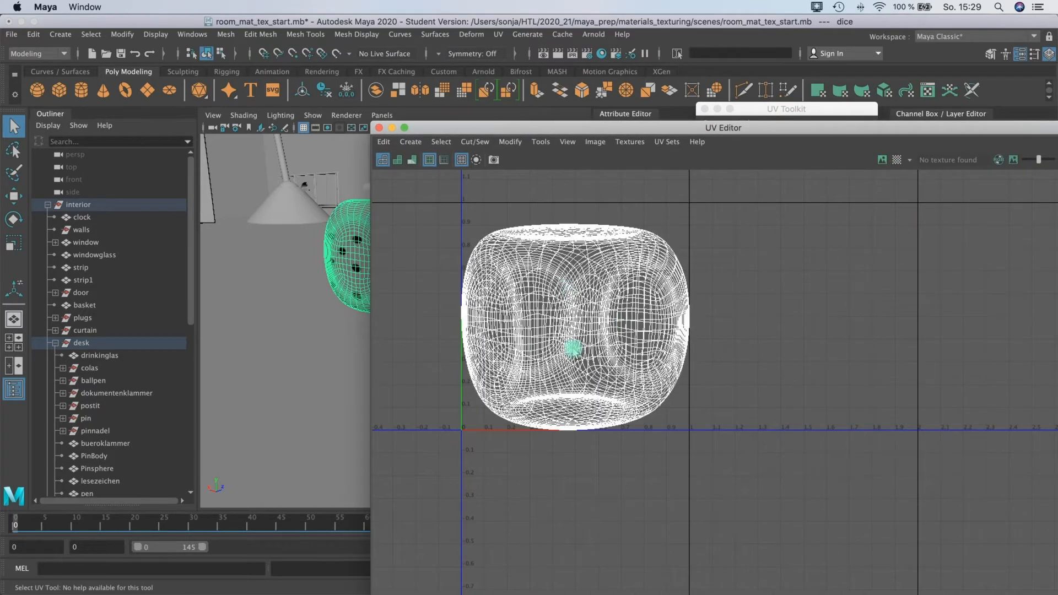
{"action": "left_click_drag", "start_coordinate": [578, 128], "coordinate": [641, 128]}
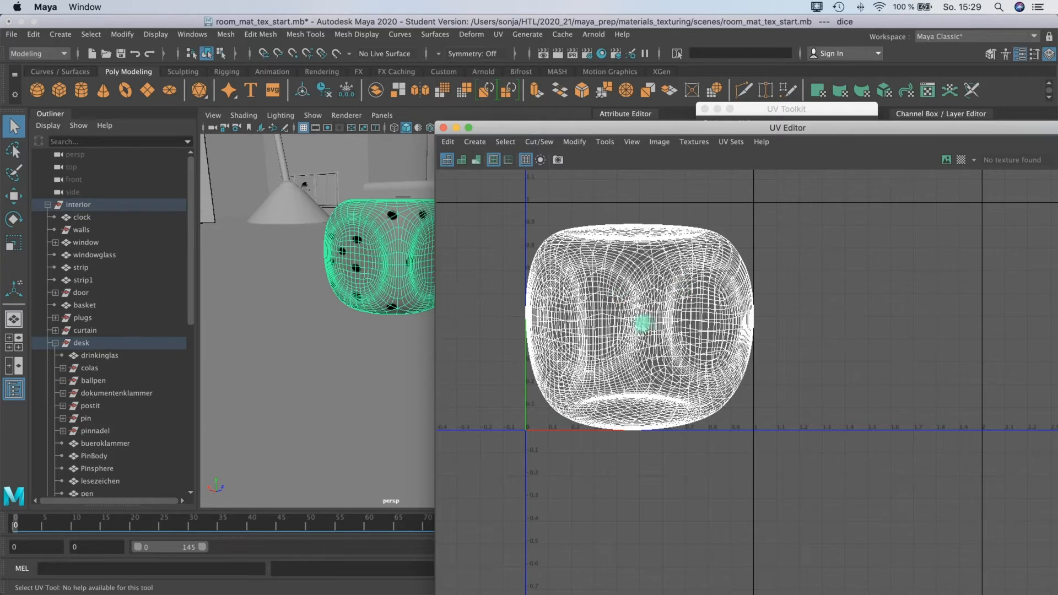
{"action": "left_click_drag", "start_coordinate": [592, 126], "coordinate": [601, 147]}
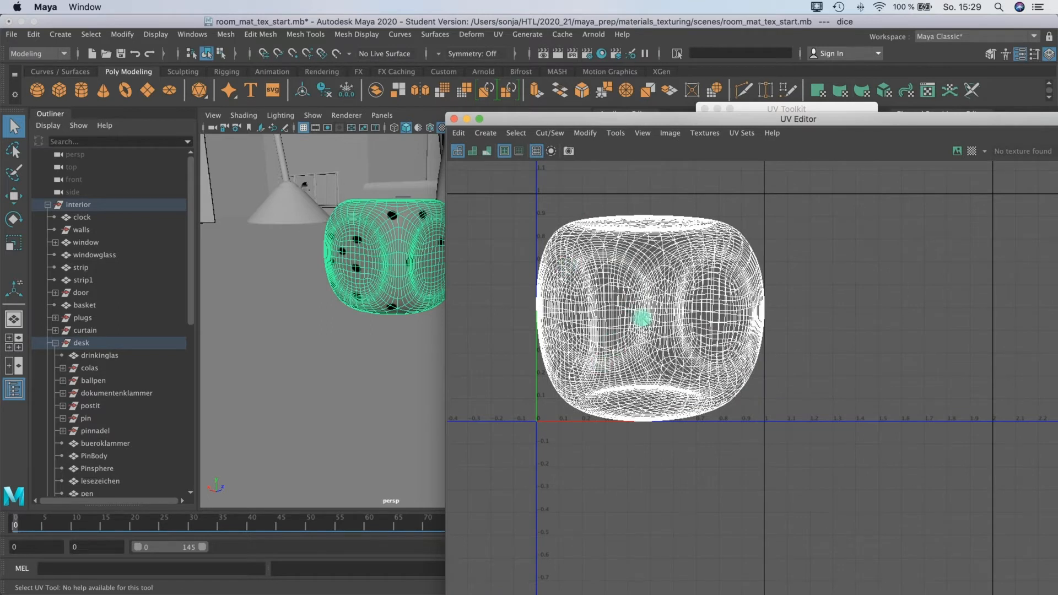
{"action": "left_click_drag", "start_coordinate": [574, 119], "coordinate": [590, 154]}
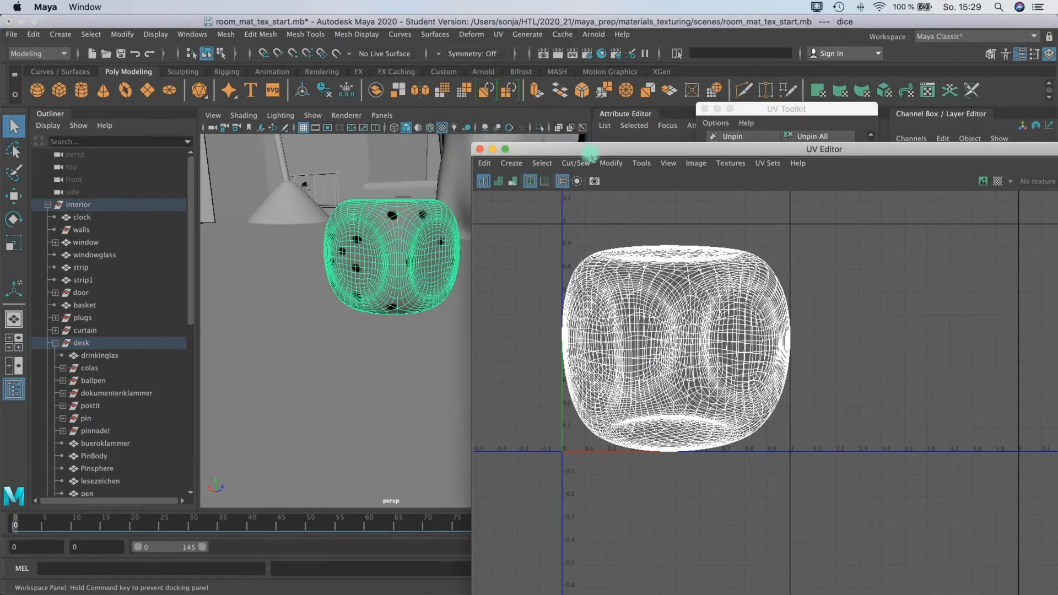
Frame the dice in the viewport and compare its plain shaded display with its textured display
{"action": "left_click_drag", "start_coordinate": [341, 302], "coordinate": [346, 302], "text": "alt"}
{"action": "key", "text": "w"}
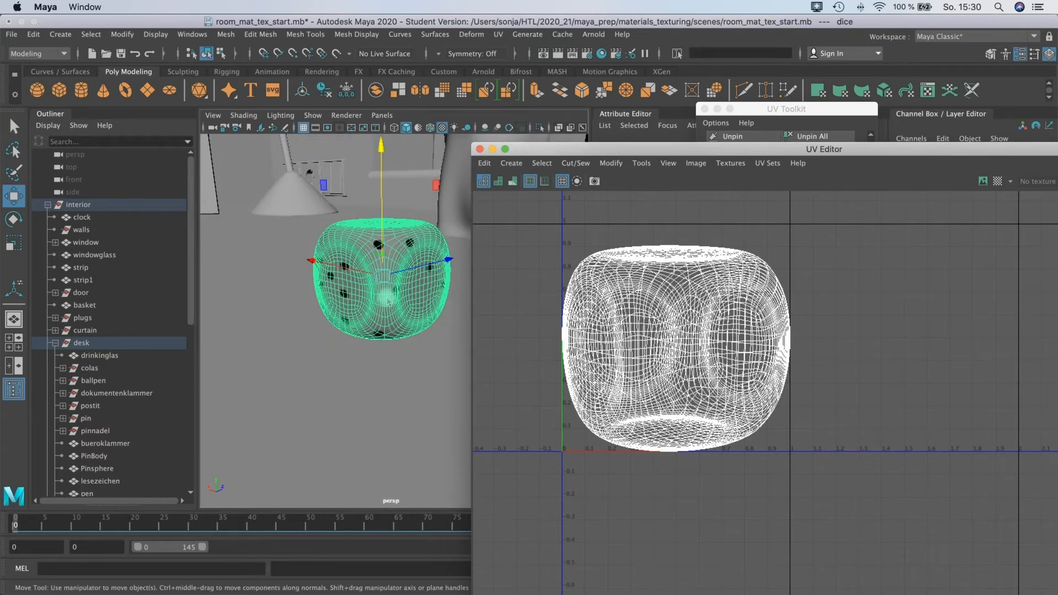
{"action": "key", "text": "f"}
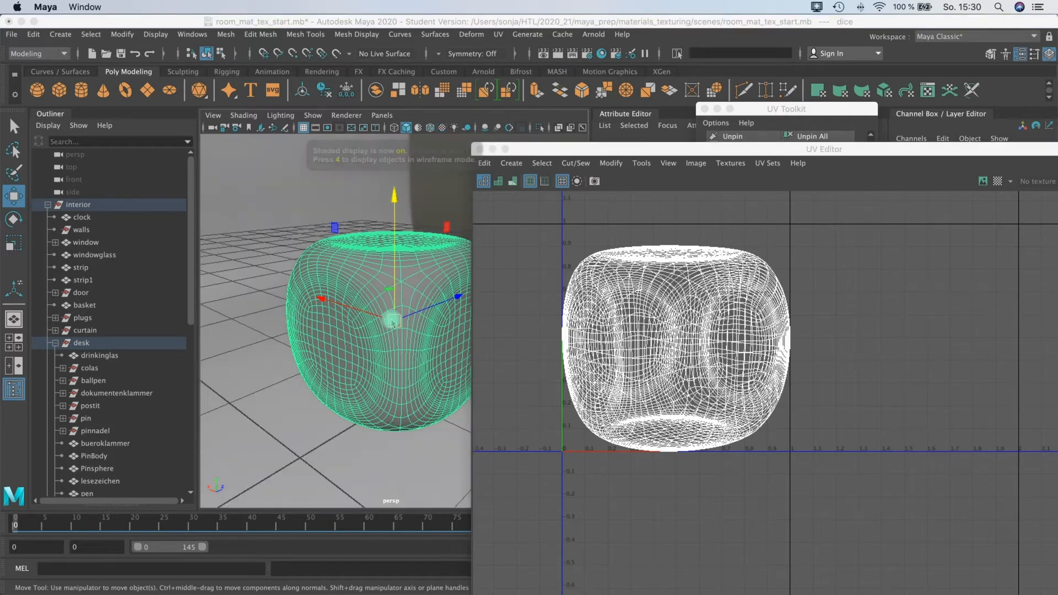
{"action": "key", "text": "6"}
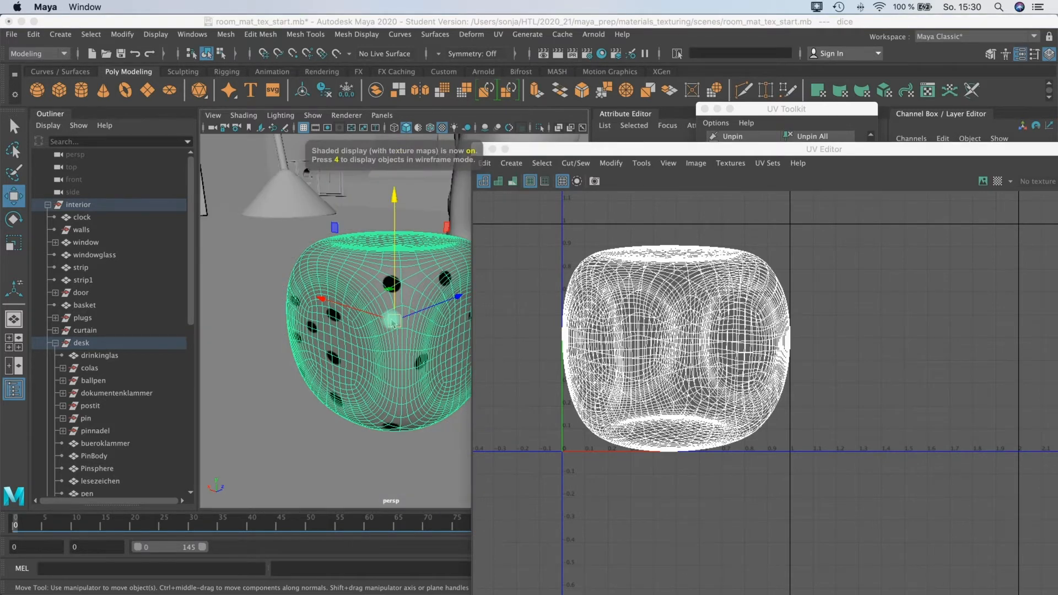
{"action": "key", "text": "5"}
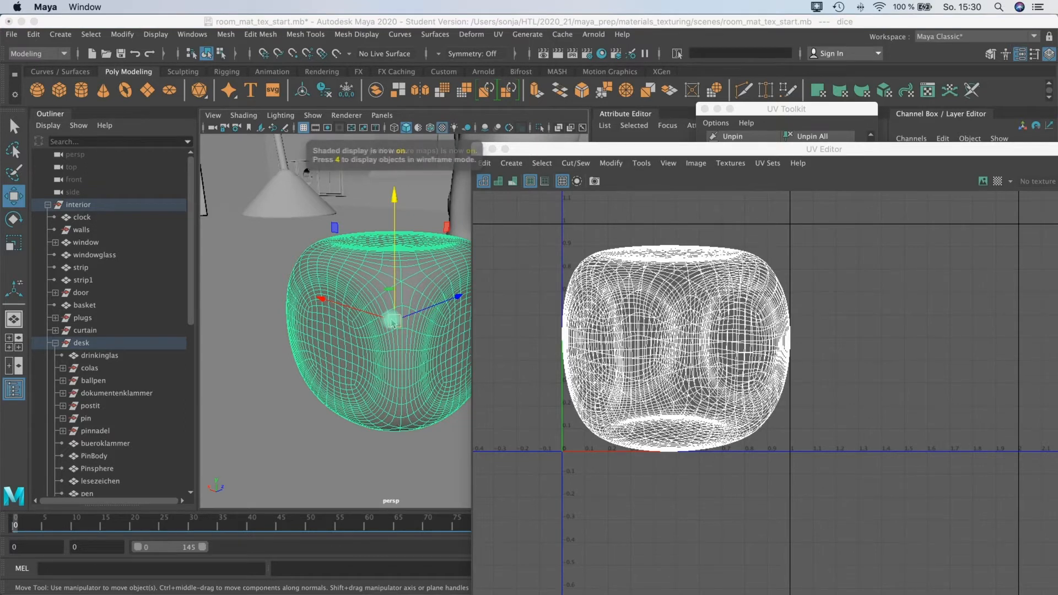
{"action": "key", "text": "6"}
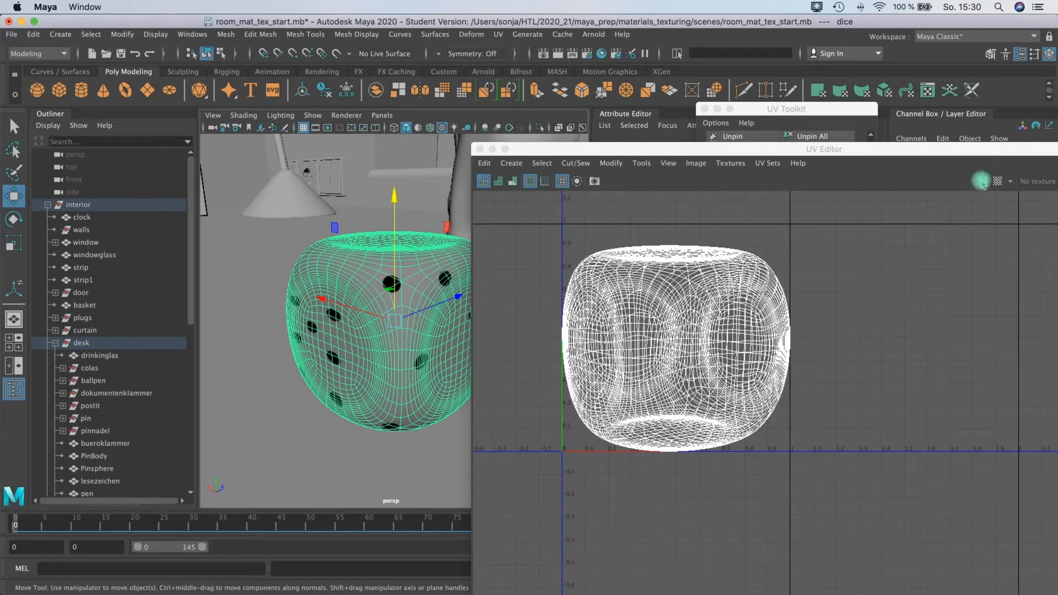
Check the dice's UVs against the texture image and create new UVs with the Automatic projection
{"action": "left_click", "coordinate": [979, 184]}
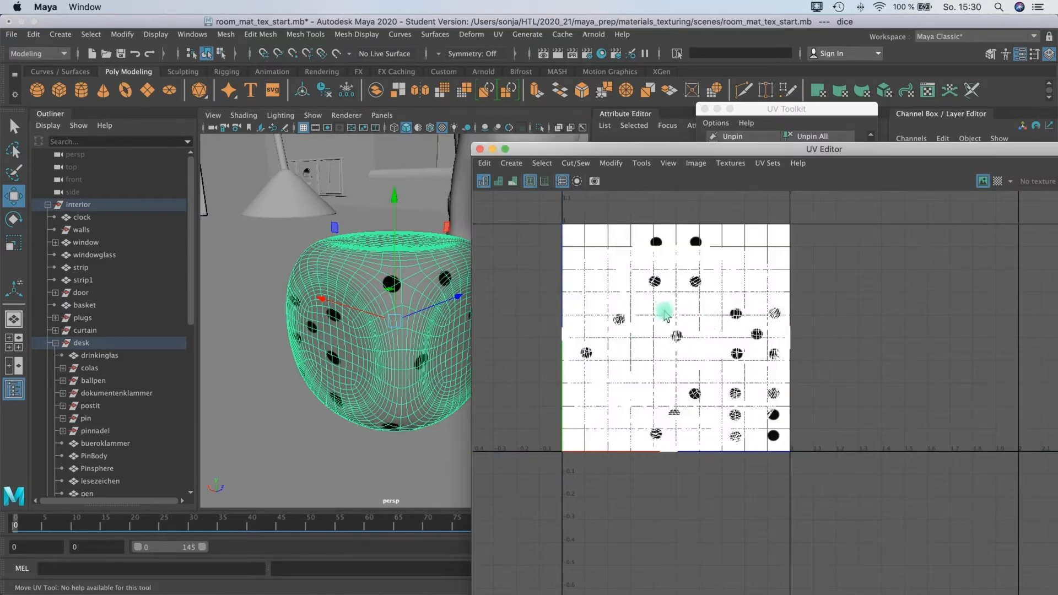
{"action": "left_click", "coordinate": [981, 183]}
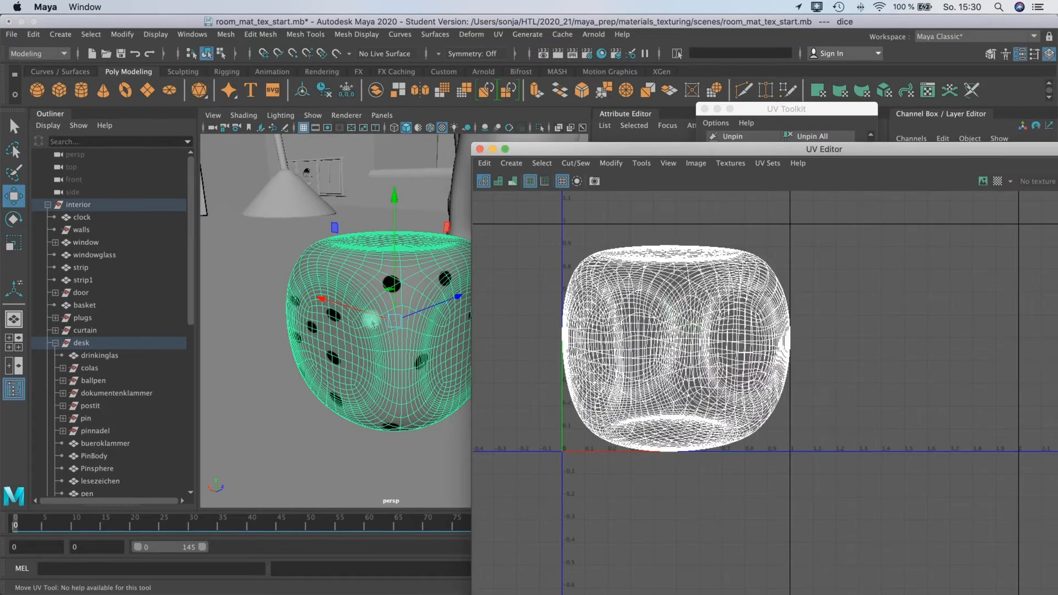
{"action": "left_click", "coordinate": [498, 35]}
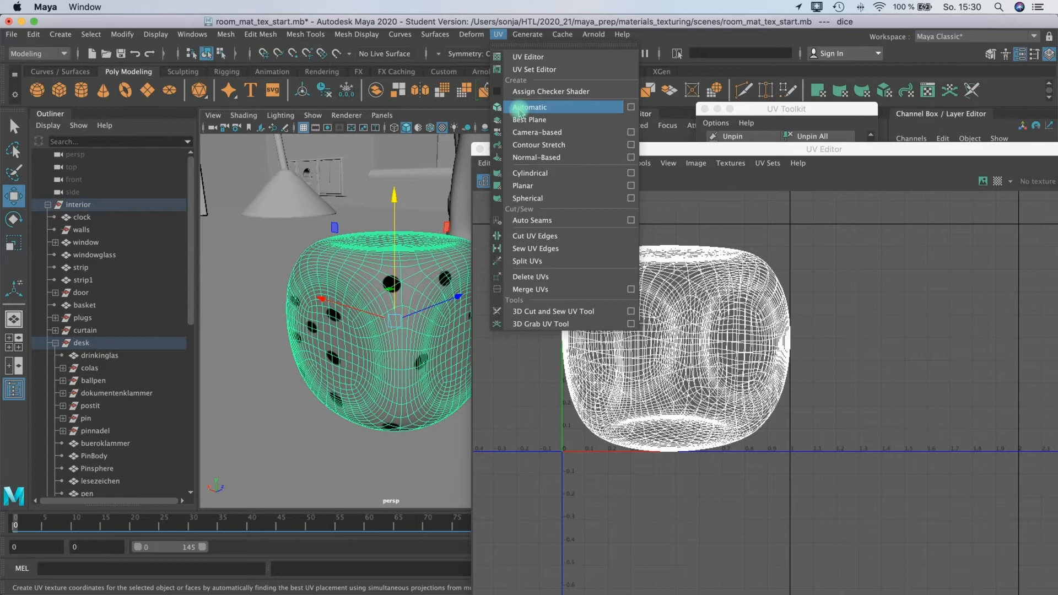
{"action": "left_click", "coordinate": [520, 109]}
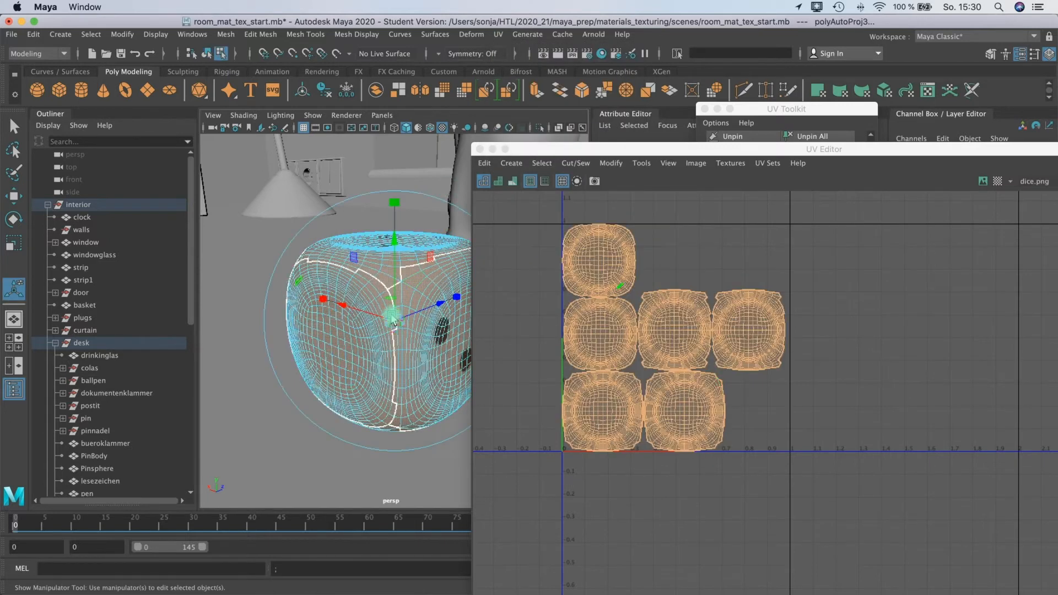
Examine the remapped dice up close and from another angle against its UV shells
{"action": "left_click_drag", "start_coordinate": [401, 332], "coordinate": [389, 325], "text": "alt"}
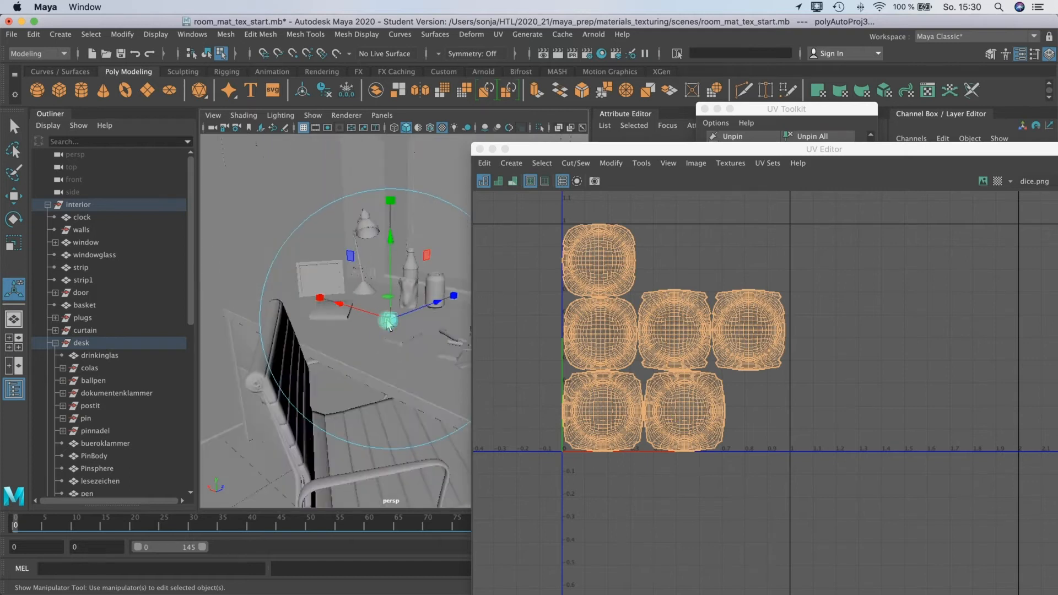
{"action": "scroll", "coordinate": [388, 321], "scroll_direction": "up", "scroll_amount": 10}
{"action": "scroll", "coordinate": [384, 281], "scroll_direction": "down", "scroll_amount": 8}
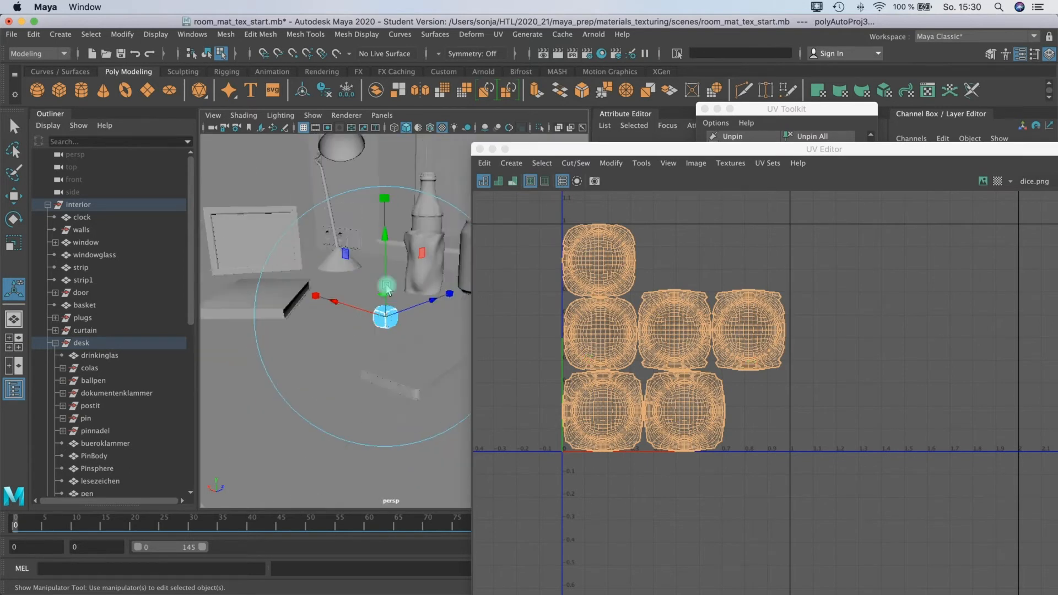
{"action": "scroll", "coordinate": [379, 317], "scroll_direction": "up", "scroll_amount": 10}
{"action": "scroll", "coordinate": [475, 311], "scroll_direction": "down", "scroll_amount": 10}
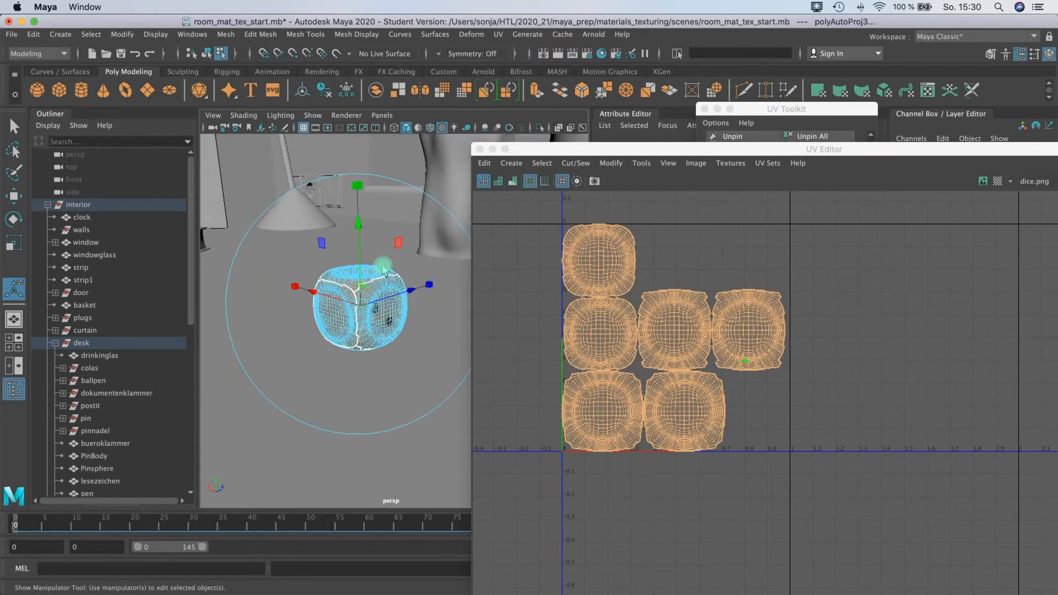
{"action": "left_click_drag", "start_coordinate": [391, 296], "coordinate": [368, 299], "text": "alt"}
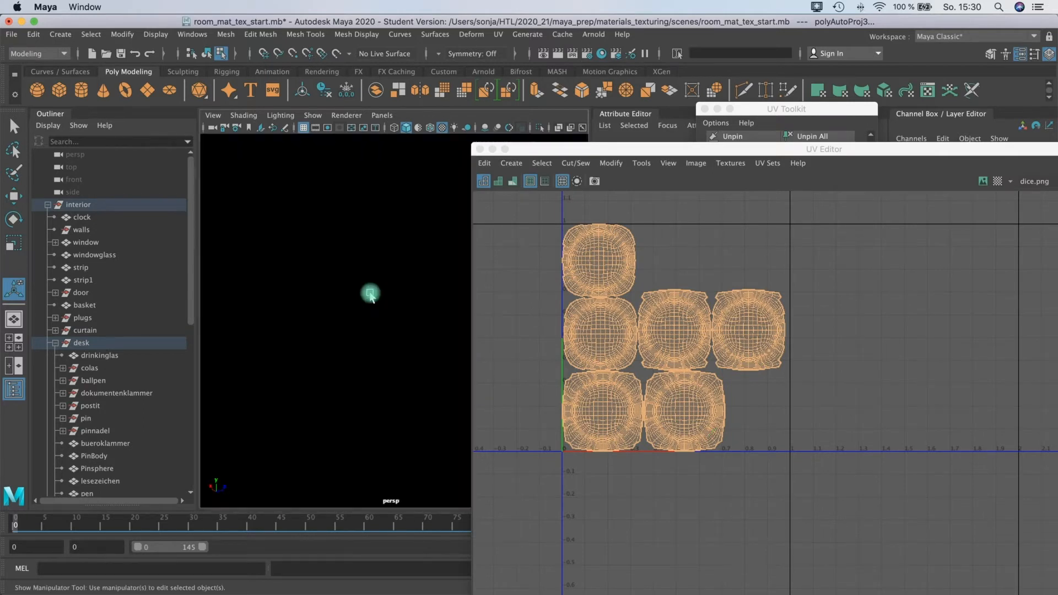
{"action": "right_click_drag", "start_coordinate": [368, 299], "coordinate": [414, 282], "text": "alt"}
{"action": "key", "text": "f"}
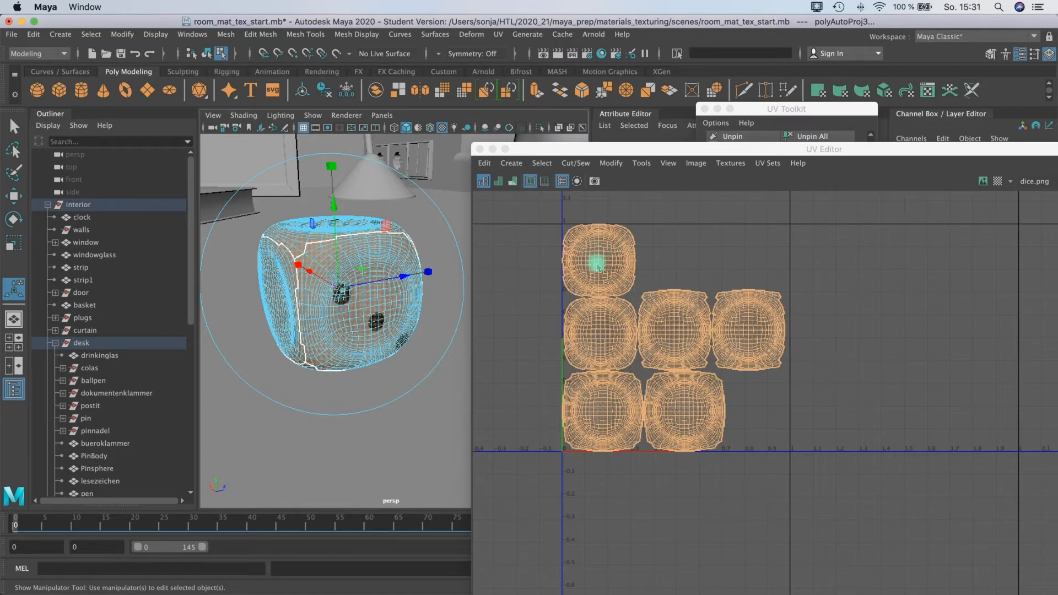
{"action": "left_click", "coordinate": [598, 255]}
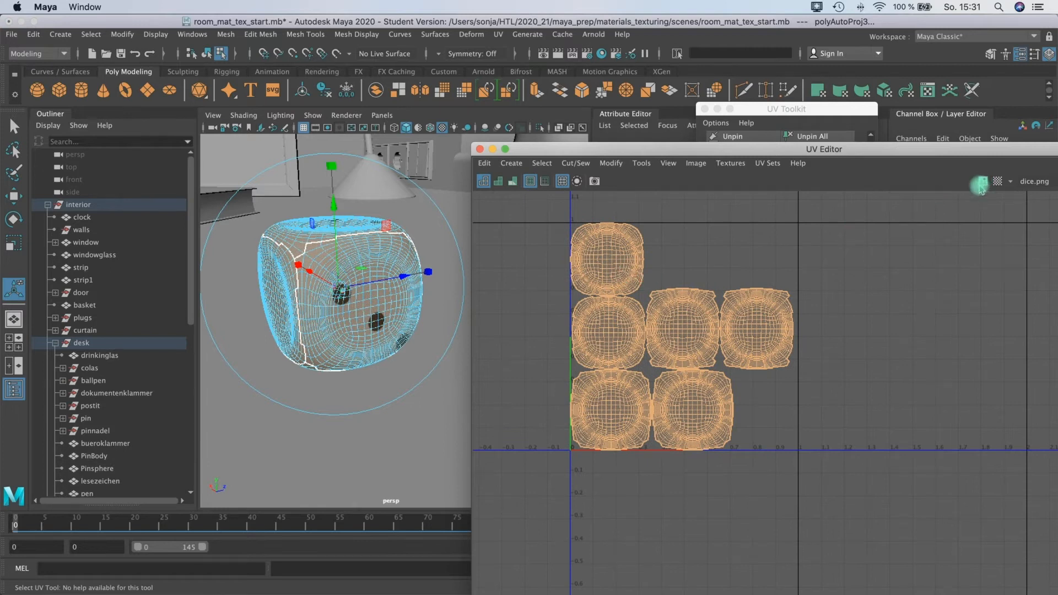
Display the texture image behind the UVs and move the upper-left UV shell onto the four-dot motif
{"action": "left_click", "coordinate": [983, 181]}
{"action": "scroll", "coordinate": [633, 265], "scroll_direction": "up", "scroll_amount": 1}
{"action": "right_click_drag", "start_coordinate": [609, 253], "coordinate": [574, 237]}
{"action": "left_click", "coordinate": [627, 270]}
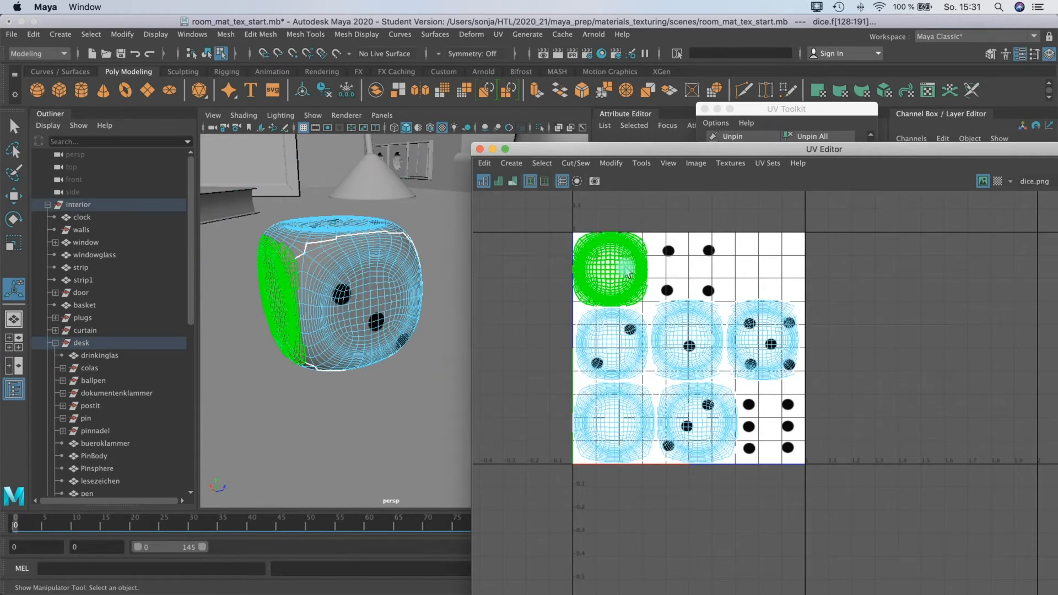
{"action": "key", "text": "w"}
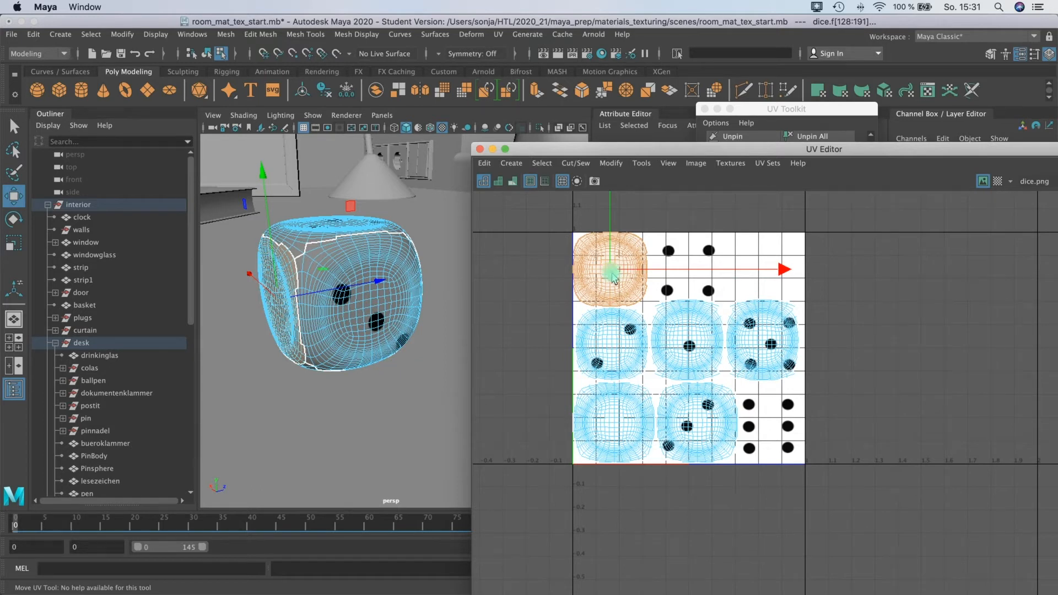
{"action": "left_click_drag", "start_coordinate": [624, 274], "coordinate": [687, 280]}
{"action": "mouse_move", "coordinate": [338, 349]}
{"action": "left_mouse_down", "text": "alt"}
{"action": "mouse_move", "coordinate": [399, 349]}
{"action": "mouse_move", "coordinate": [339, 345]}
{"action": "left_mouse_up", "text": "alt"}
{"action": "left_click_drag", "start_coordinate": [689, 270], "coordinate": [690, 276]}
{"action": "mouse_move", "coordinate": [397, 354]}
{"action": "left_mouse_down", "text": "alt"}
{"action": "mouse_move", "coordinate": [407, 358]}
{"action": "mouse_move", "coordinate": [399, 367]}
{"action": "left_mouse_up", "text": "alt"}
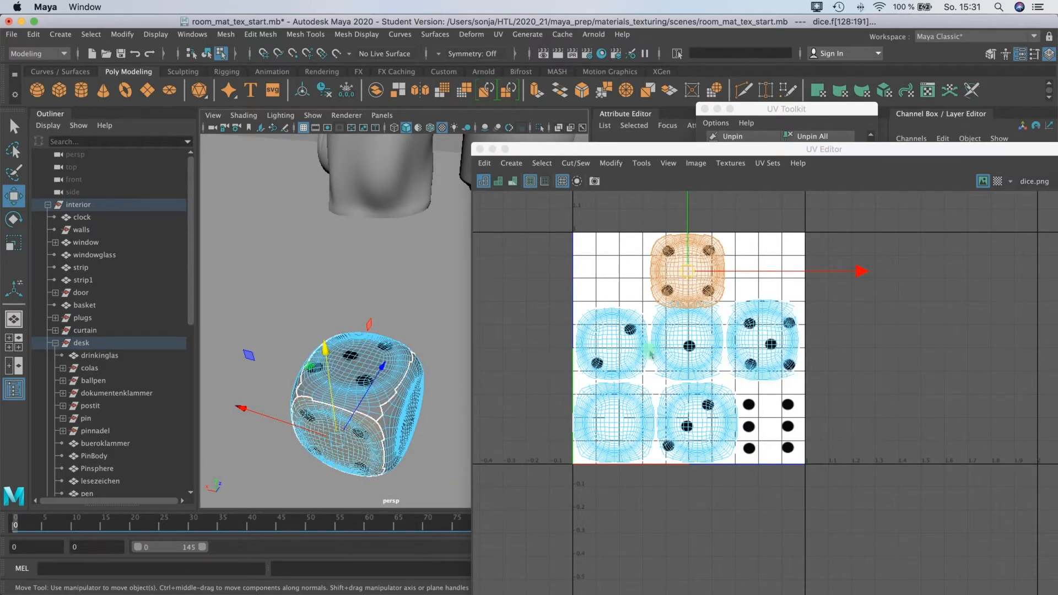
Center the two neighbouring UV shells on the five-dot and one-dot motifs of the texture
{"action": "left_click", "coordinate": [775, 342]}
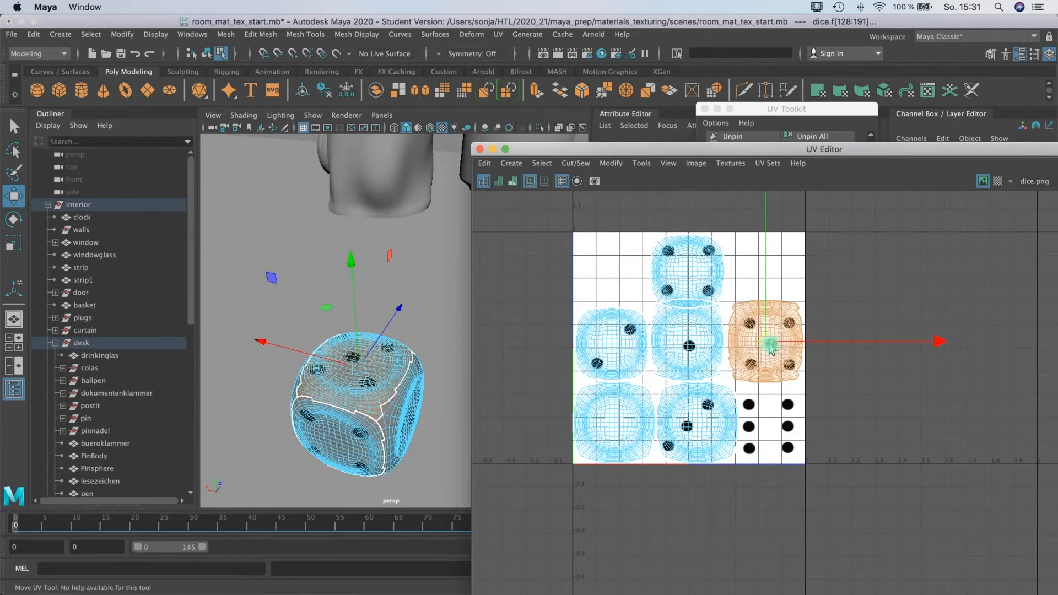
{"action": "left_click", "coordinate": [691, 344]}
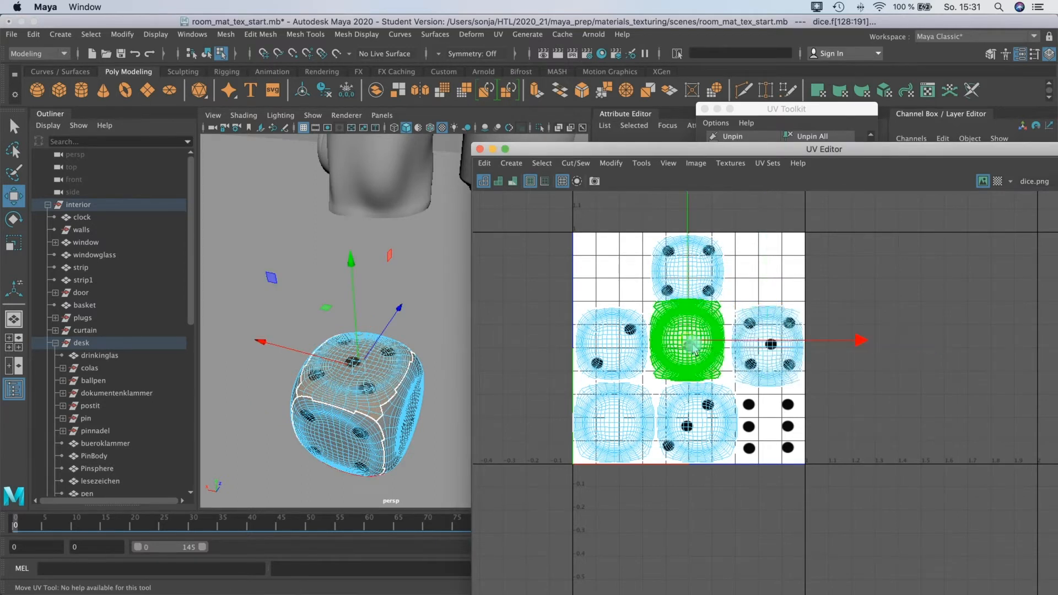
{"action": "left_click_drag", "start_coordinate": [691, 347], "coordinate": [693, 351]}
{"action": "key", "text": "w"}
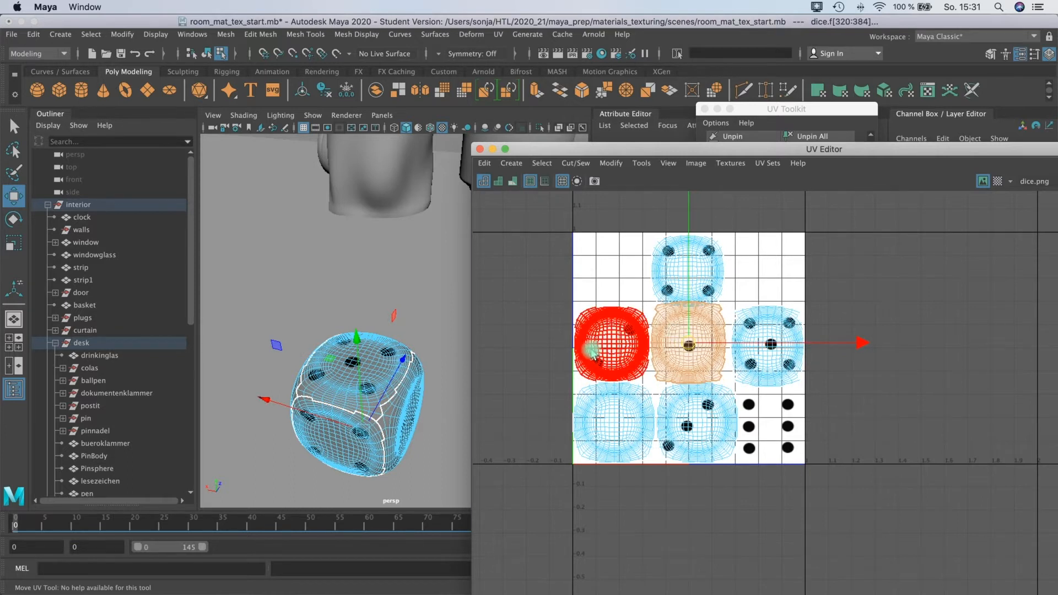
Center the lower-middle UV shell on the three-dot motif and move the lower-left shell onto the six-dot motif
{"action": "left_click", "coordinate": [627, 355]}
{"action": "left_click", "coordinate": [692, 427]}
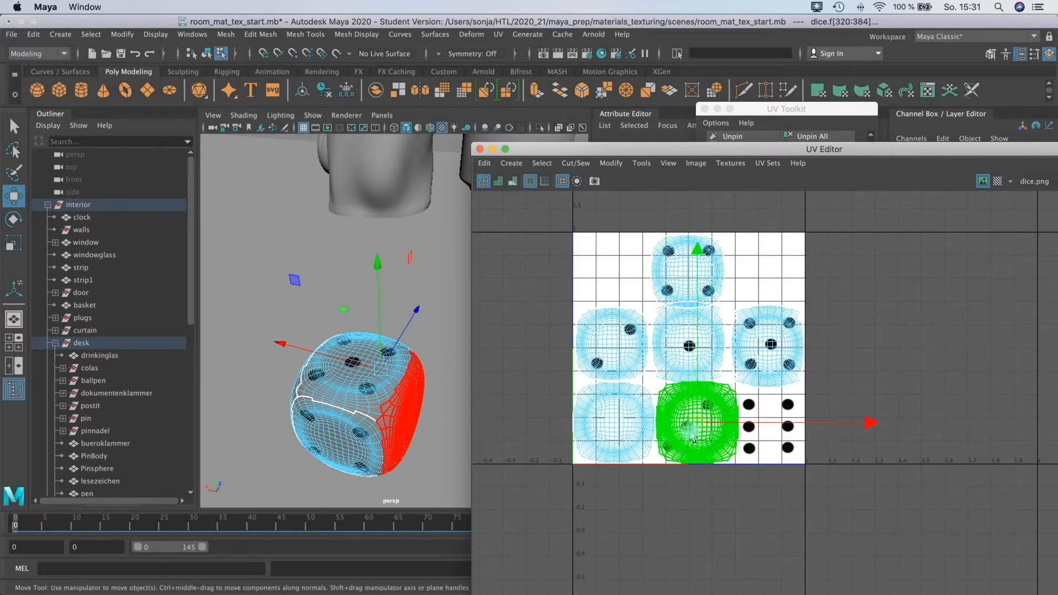
{"action": "mouse_move", "coordinate": [692, 429]}
{"action": "left_mouse_down"}
{"action": "mouse_move", "coordinate": [682, 429]}
{"action": "mouse_move", "coordinate": [693, 429]}
{"action": "left_mouse_up"}
{"action": "left_click", "coordinate": [615, 424]}
{"action": "left_click_drag", "start_coordinate": [615, 423], "coordinate": [771, 423]}
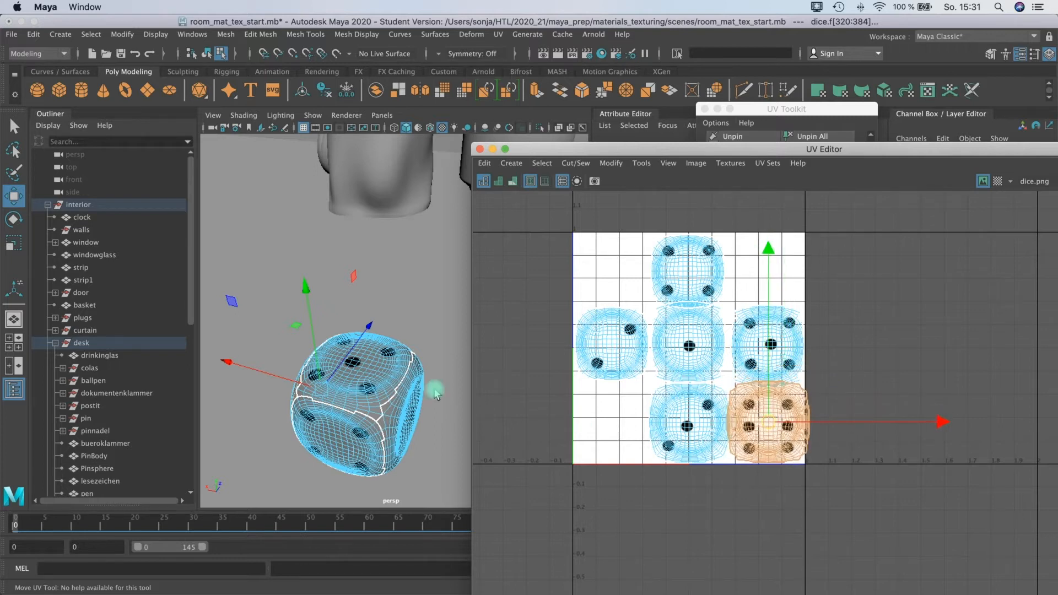
Move the shell on the three dots outside the texture's left edge, put the two-dot shell on the three dots, and check the dice
{"action": "left_click_drag", "start_coordinate": [325, 378], "coordinate": [340, 345], "text": "alt"}
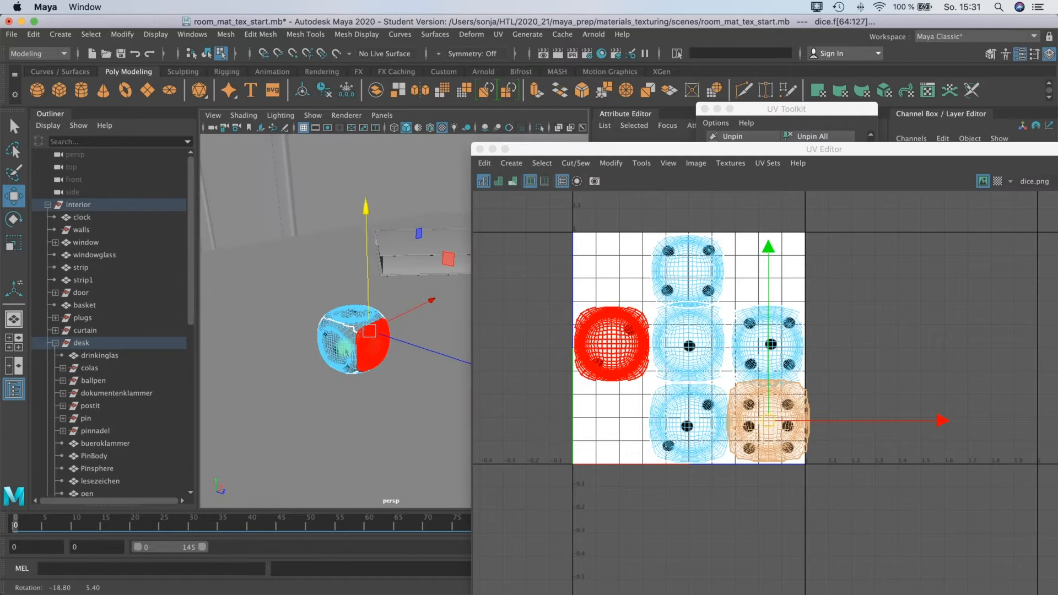
{"action": "left_click", "coordinate": [374, 350]}
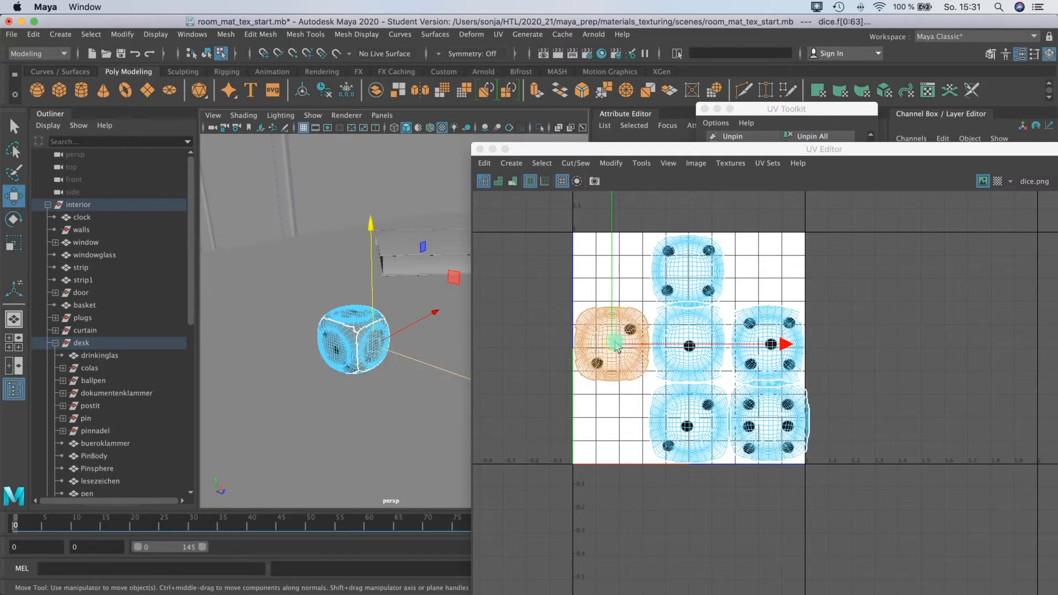
{"action": "left_click_drag", "start_coordinate": [617, 346], "coordinate": [606, 445]}
{"action": "left_click", "coordinate": [686, 424]}
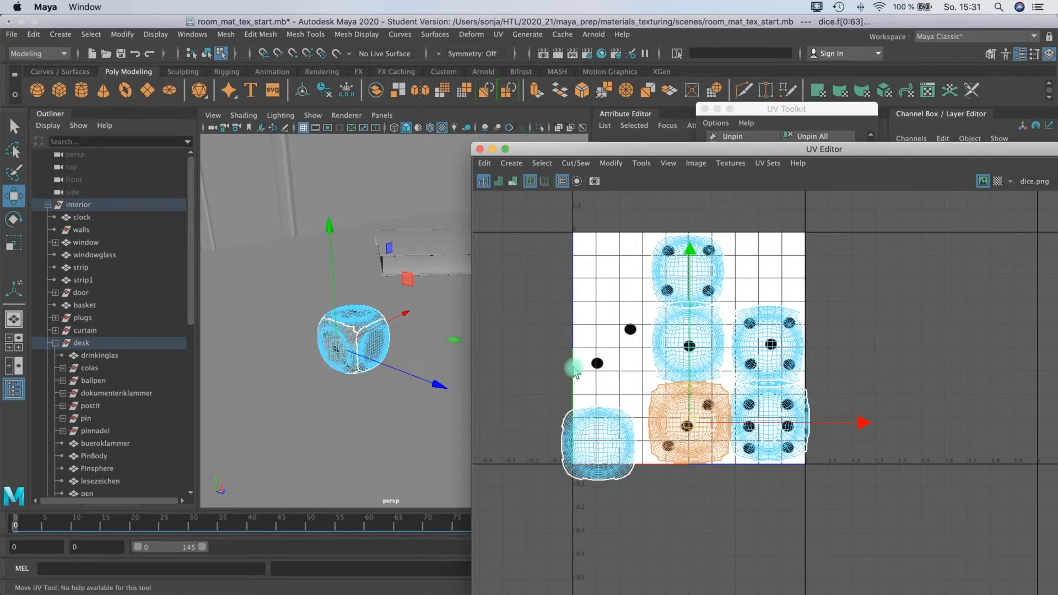
{"action": "left_click_drag", "start_coordinate": [687, 424], "coordinate": [550, 358]}
{"action": "left_click", "coordinate": [602, 447]}
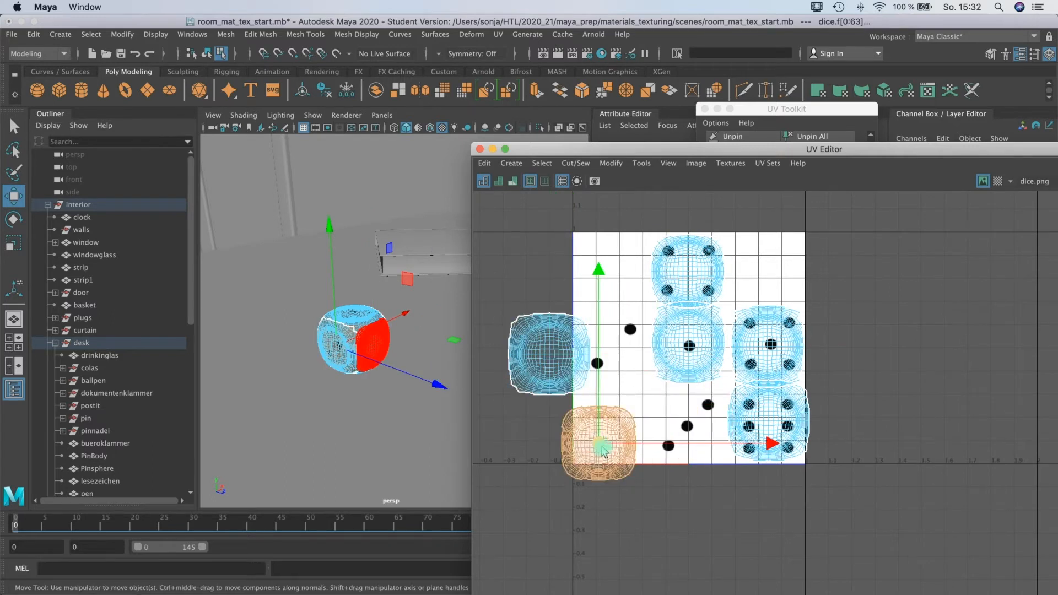
{"action": "left_click_drag", "start_coordinate": [603, 451], "coordinate": [690, 432]}
{"action": "left_click_drag", "start_coordinate": [378, 368], "coordinate": [398, 339], "text": "alt"}
{"action": "scroll", "coordinate": [397, 336], "scroll_direction": "up", "scroll_amount": 3}
{"action": "scroll", "coordinate": [396, 335], "scroll_direction": "down", "scroll_amount": 3}
{"action": "right_click_drag", "start_coordinate": [397, 336], "coordinate": [401, 359], "text": "alt"}
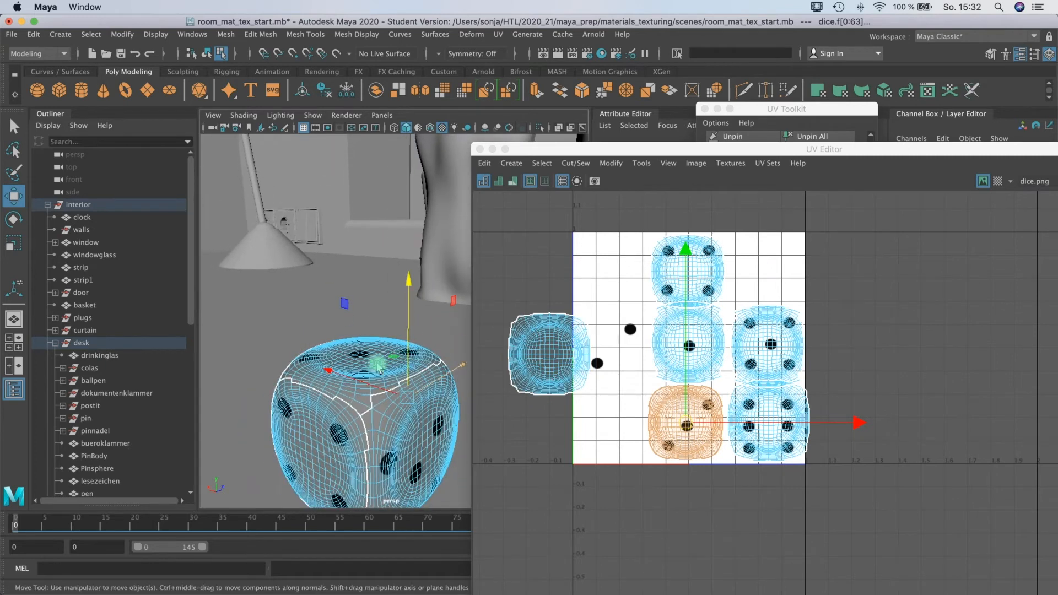
{"action": "left_click_drag", "start_coordinate": [378, 364], "coordinate": [378, 358], "text": "alt"}
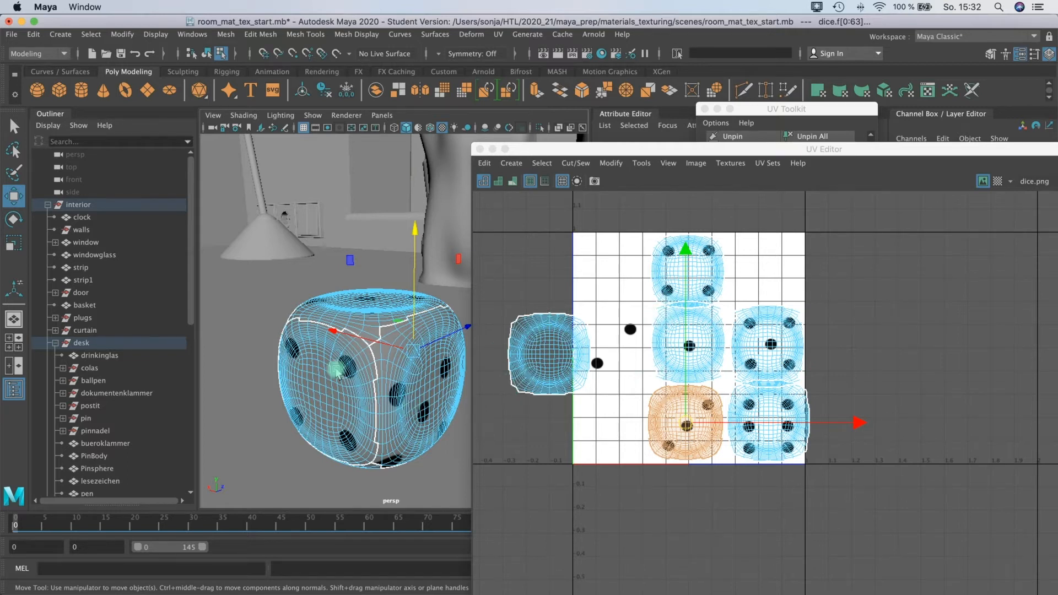
Switch the UV Editor to UV selection and select all UVs of the dice's six shells
{"action": "mouse_move", "coordinate": [343, 300]}
{"action": "right_mouse_down"}
{"action": "mouse_move", "coordinate": [339, 310]}
{"action": "mouse_move", "coordinate": [299, 286]}
{"action": "mouse_move", "coordinate": [380, 285]}
{"action": "mouse_move", "coordinate": [342, 303]}
{"action": "mouse_move", "coordinate": [305, 296]}
{"action": "mouse_move", "coordinate": [363, 299]}
{"action": "mouse_move", "coordinate": [348, 305]}
{"action": "right_mouse_up"}
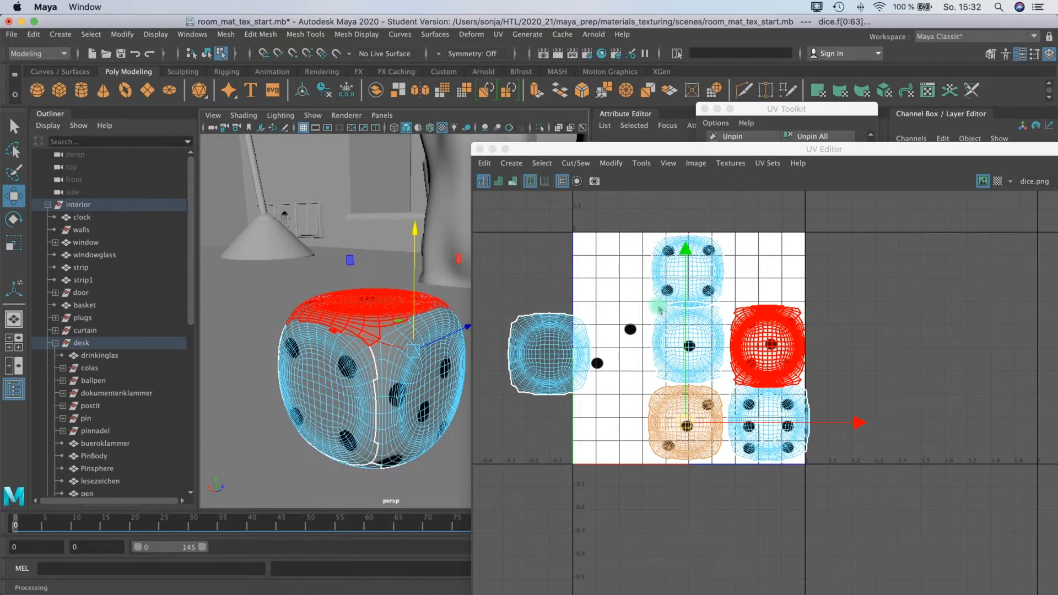
{"action": "right_click_drag", "start_coordinate": [700, 327], "coordinate": [548, 237]}
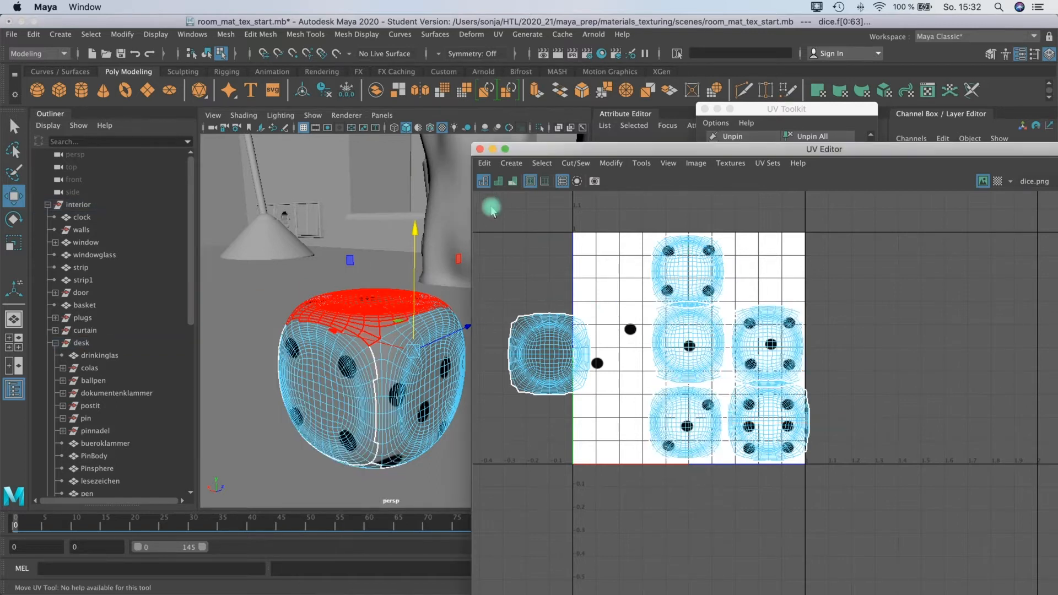
{"action": "left_click_drag", "start_coordinate": [528, 276], "coordinate": [855, 503]}
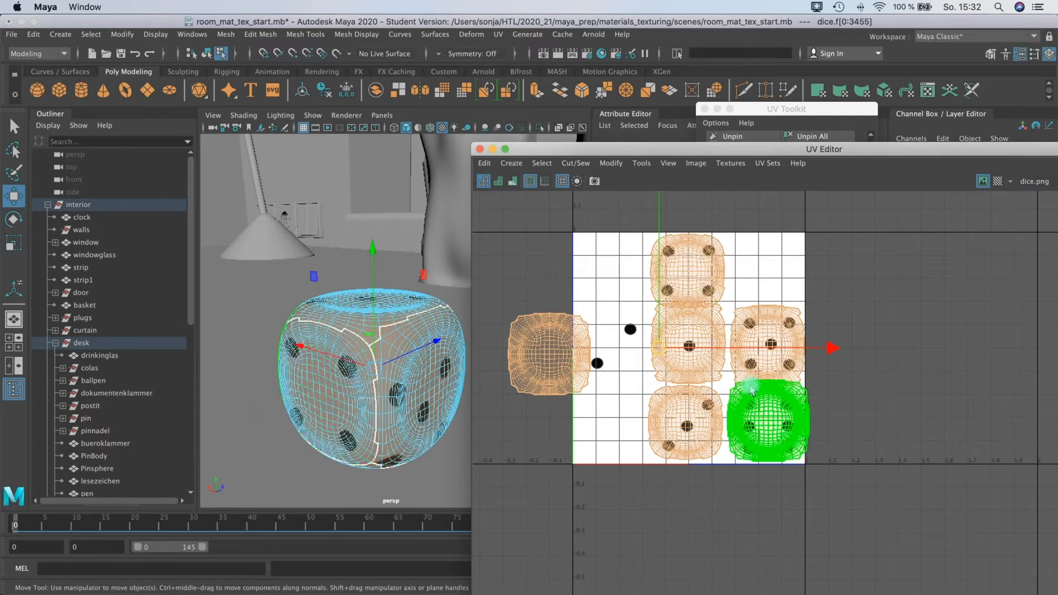
{"action": "right_click_drag", "start_coordinate": [673, 308], "coordinate": [619, 307]}
{"action": "right_click_drag", "start_coordinate": [671, 274], "coordinate": [710, 275]}
{"action": "left_click_drag", "start_coordinate": [503, 219], "coordinate": [845, 496]}
Sew all selected UVs of the dice together and arrange the UV Editor beside the dice
{"action": "left_click_drag", "start_coordinate": [713, 166], "coordinate": [309, 101]}
{"action": "left_click_drag", "start_coordinate": [757, 108], "coordinate": [766, 87]}
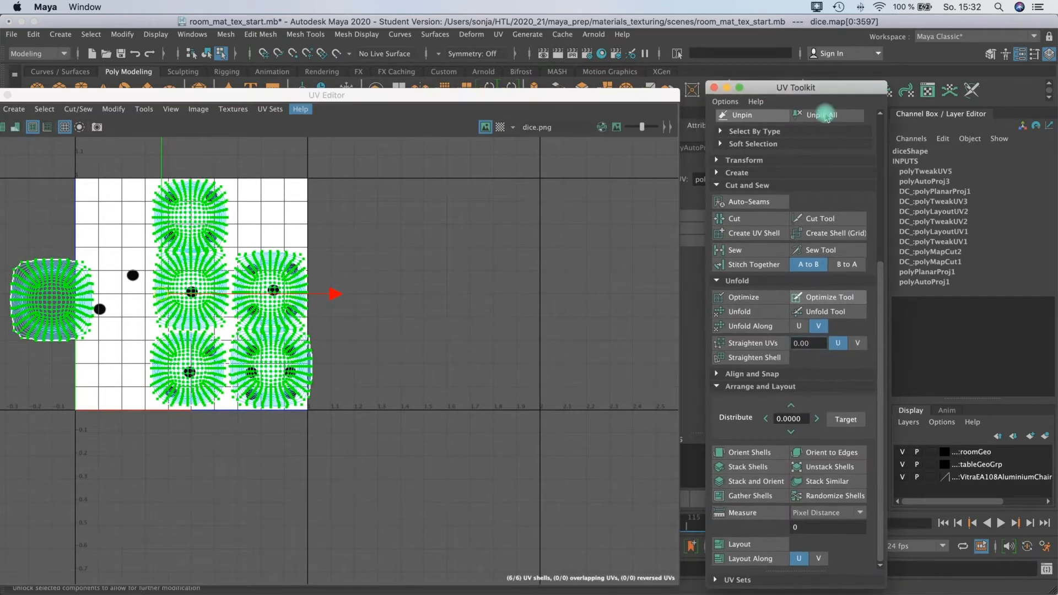
{"action": "left_click_drag", "start_coordinate": [505, 99], "coordinate": [534, 440]}
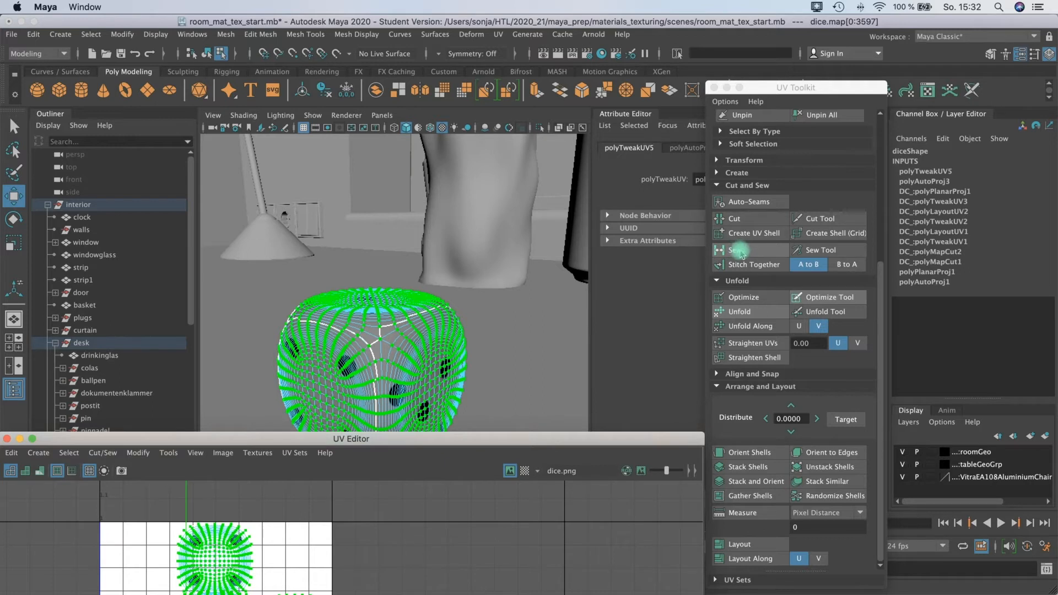
{"action": "left_click", "coordinate": [740, 252]}
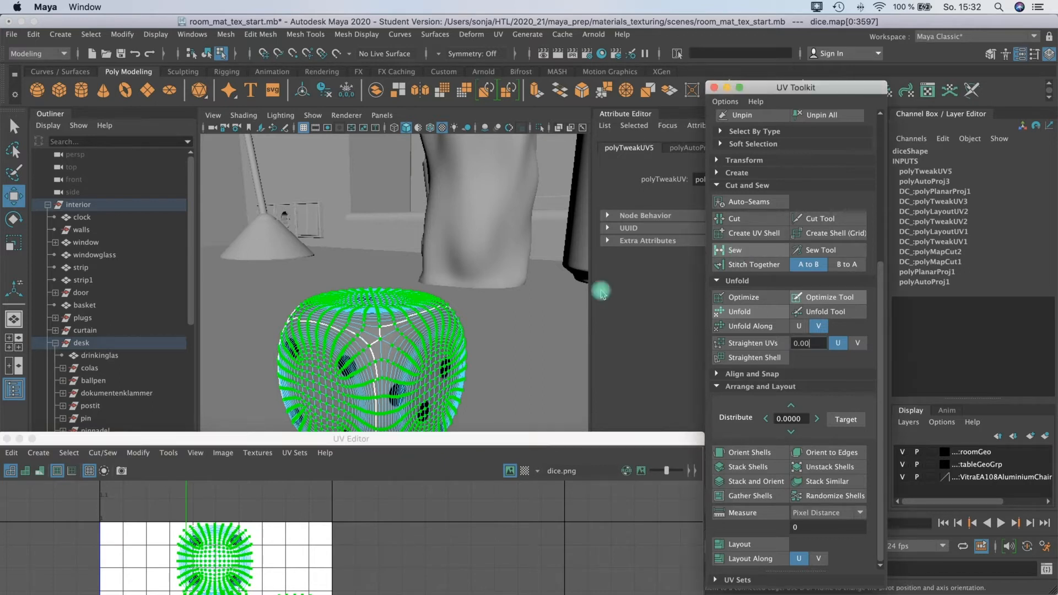
{"action": "left_click_drag", "start_coordinate": [265, 439], "coordinate": [436, 136]}
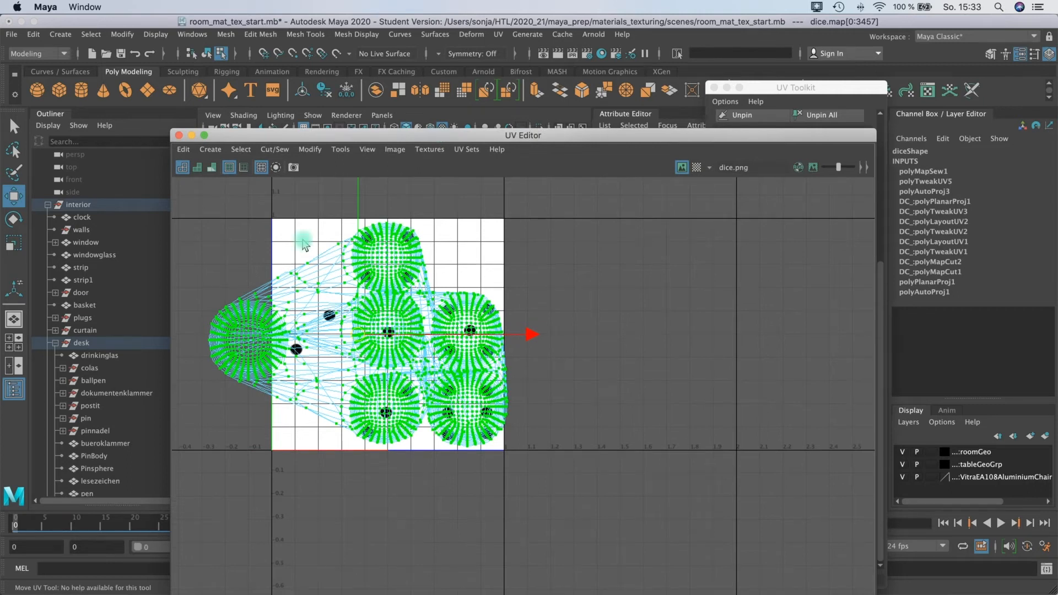
{"action": "left_click_drag", "start_coordinate": [418, 141], "coordinate": [606, 200]}
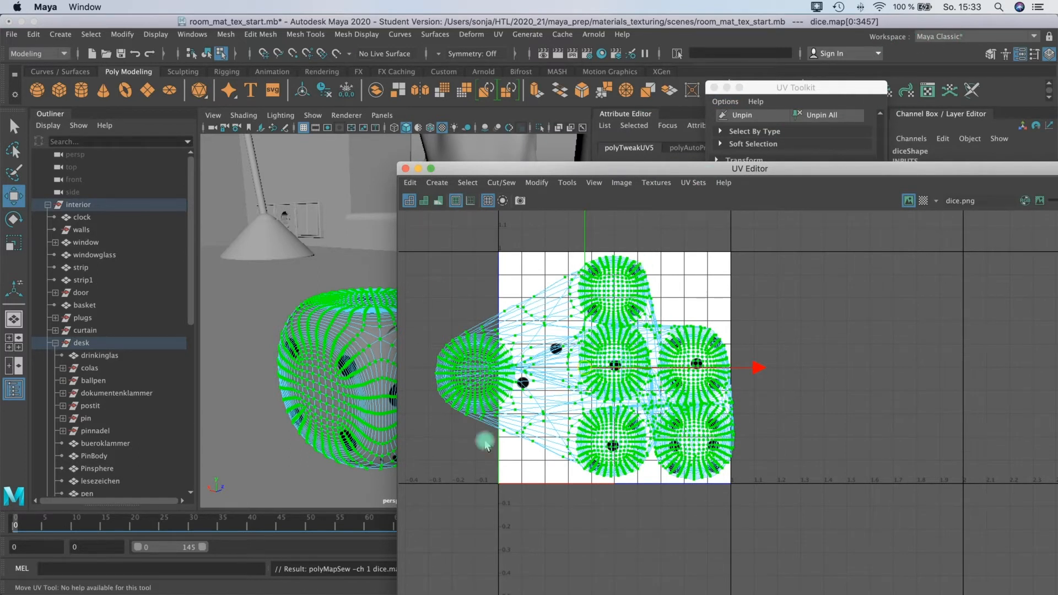
Switch to the UV Editing workspace and widen the perspective view beside the UV Editor
{"action": "left_click", "coordinate": [1033, 40]}
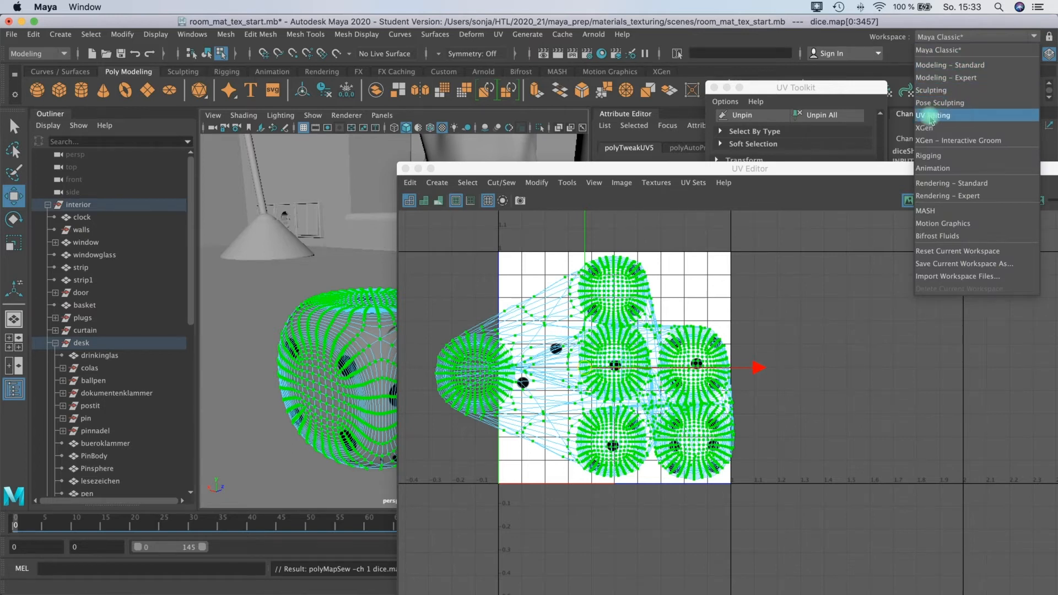
{"action": "left_click", "coordinate": [931, 116]}
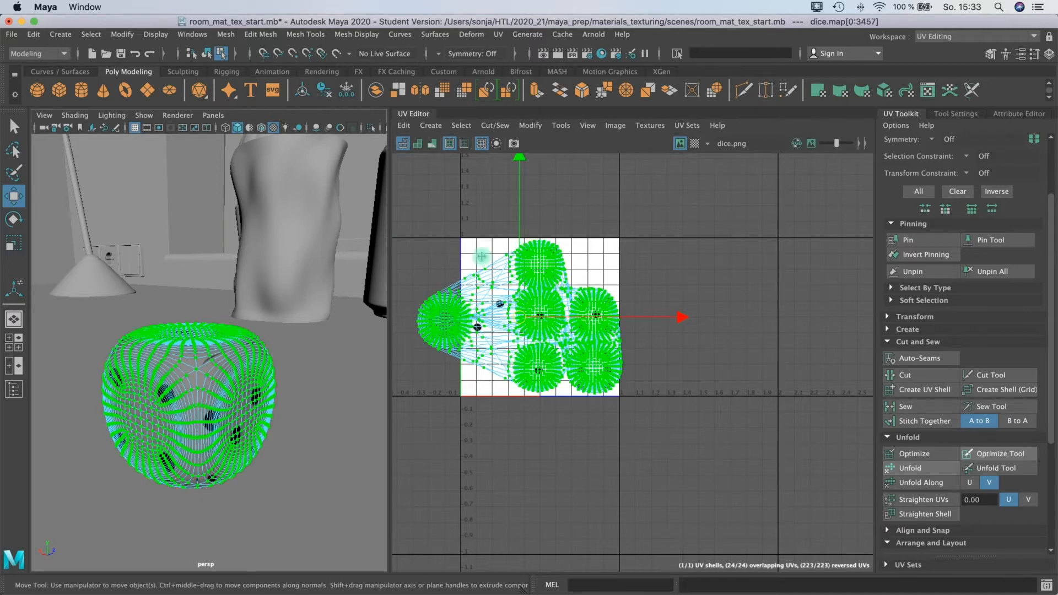
{"action": "left_click_drag", "start_coordinate": [390, 342], "coordinate": [477, 256]}
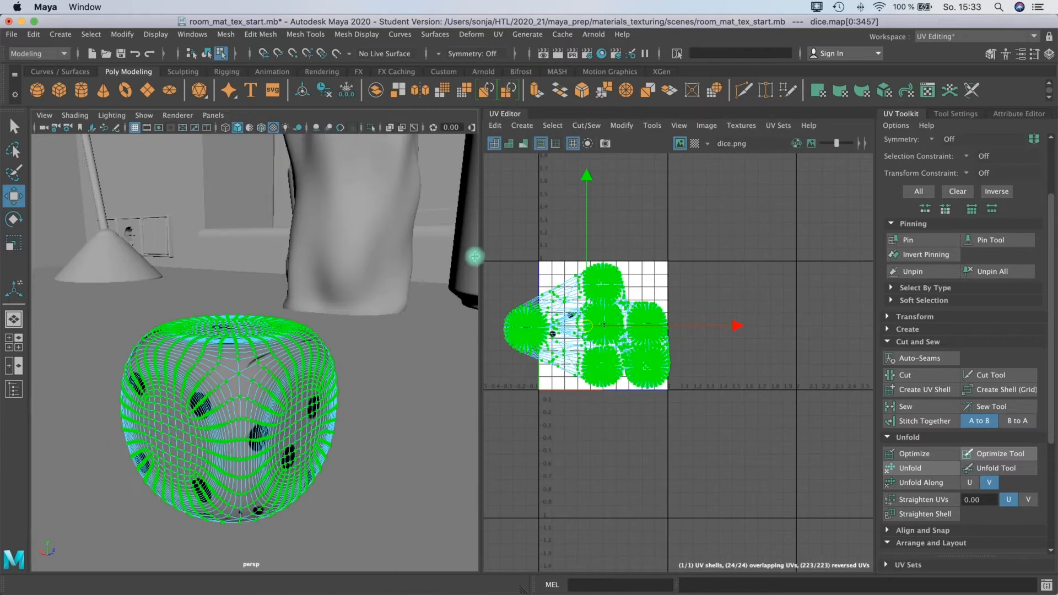
Switch the dice to edge selection and select the edge run along the top border of its four-dot face
{"action": "right_click", "coordinate": [603, 291]}
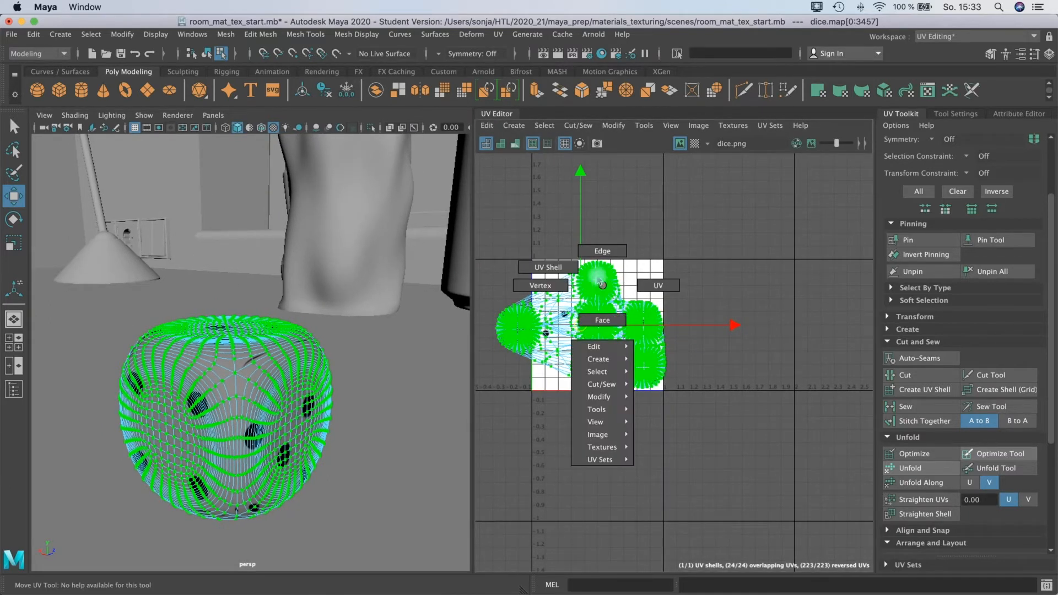
{"action": "key", "text": "F8"}
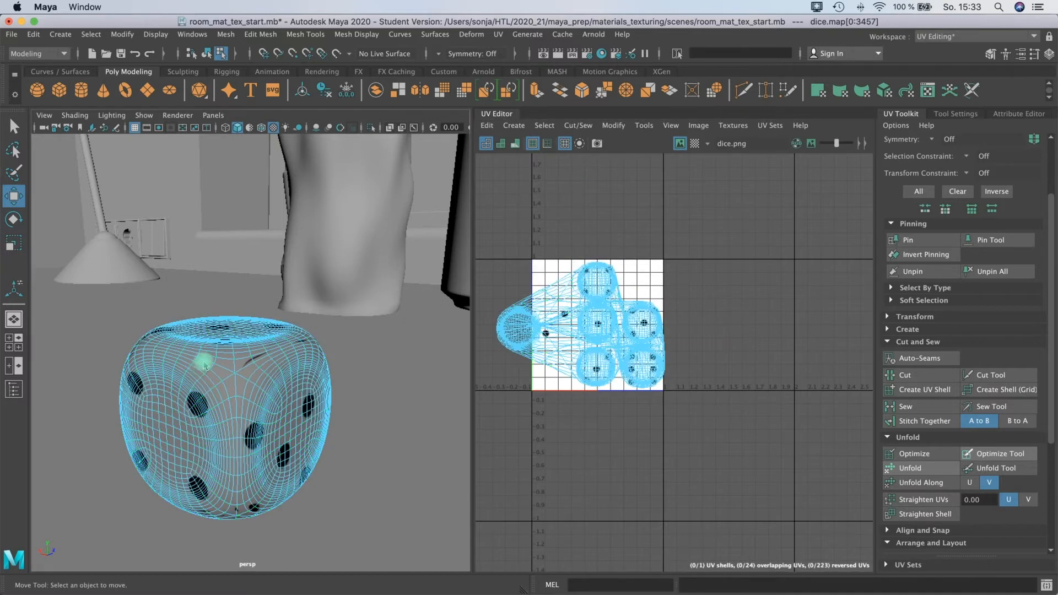
{"action": "right_click", "coordinate": [190, 298]}
{"action": "left_click", "coordinate": [198, 335]}
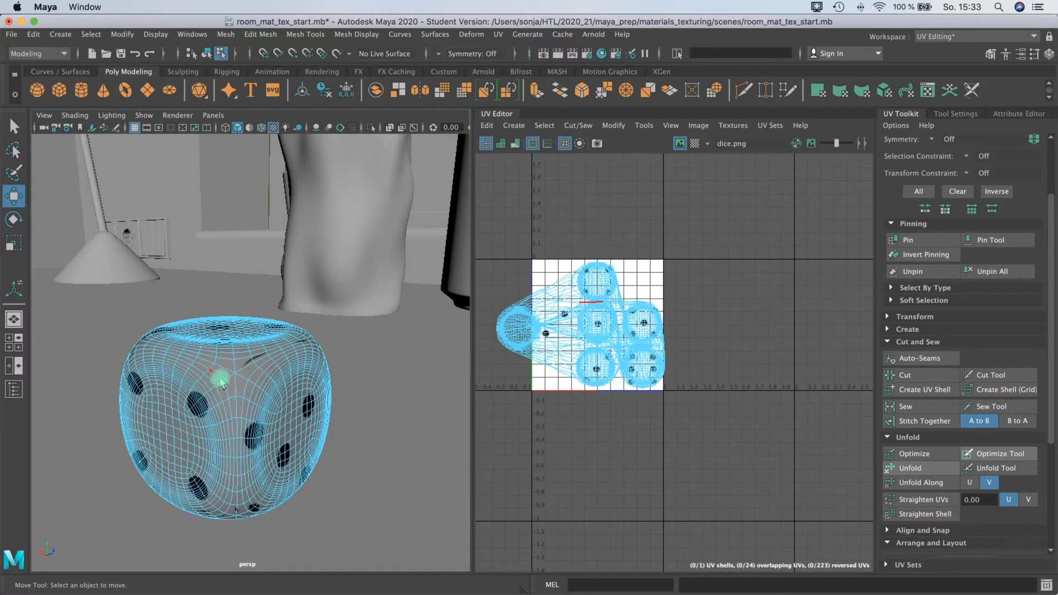
{"action": "left_click_drag", "start_coordinate": [229, 373], "coordinate": [261, 359], "text": "alt"}
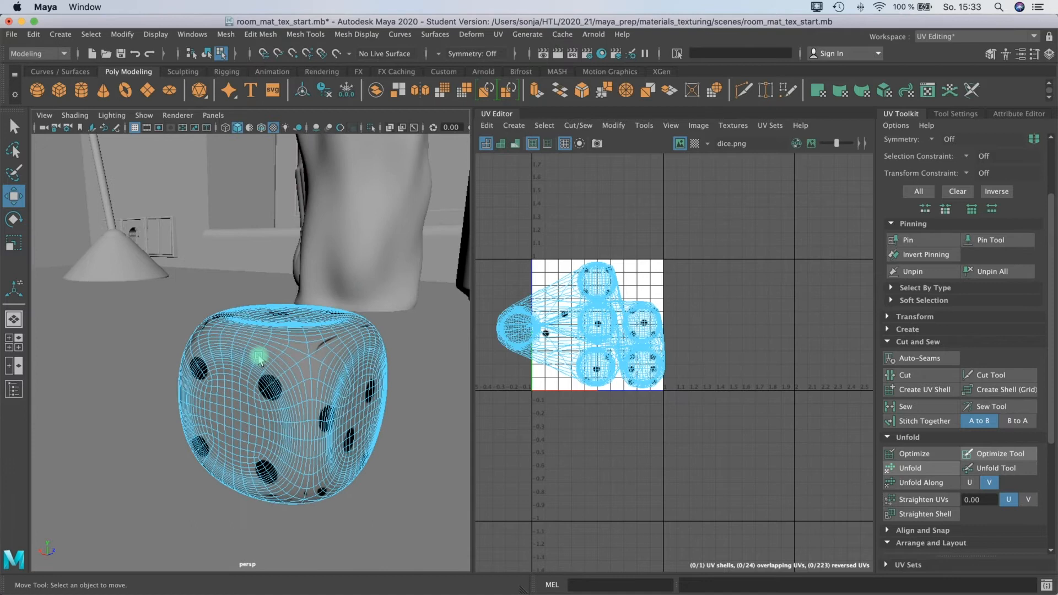
{"action": "left_click", "coordinate": [299, 354]}
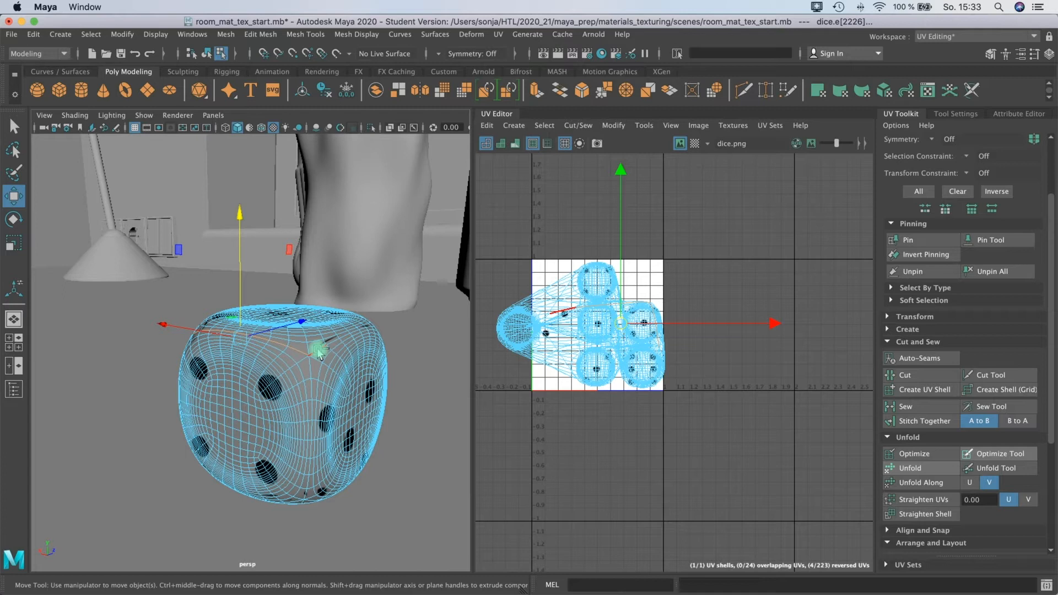
Add edge runs along the dice's adjoining sides to the selection and frame the dice from another side
{"action": "left_click", "coordinate": [317, 354]}
{"action": "left_click", "coordinate": [333, 436]}
{"action": "left_click_drag", "start_coordinate": [343, 415], "coordinate": [402, 413], "text": "alt"}
{"action": "left_click", "coordinate": [393, 363], "text": "shift"}
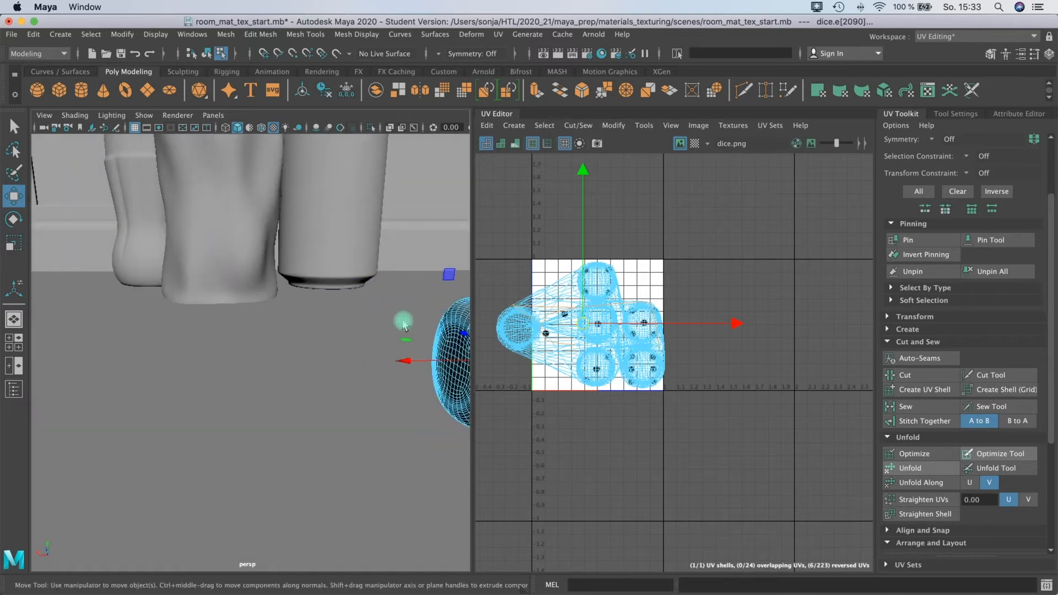
{"action": "left_click_drag", "start_coordinate": [421, 321], "coordinate": [365, 355], "text": "alt"}
{"action": "scroll", "coordinate": [350, 346], "scroll_direction": "up", "scroll_amount": 4}
{"action": "left_click_drag", "start_coordinate": [416, 325], "coordinate": [409, 446]}
{"action": "left_click_drag", "start_coordinate": [398, 406], "coordinate": [442, 406], "text": "alt"}
{"action": "middle_click_drag", "start_coordinate": [441, 406], "coordinate": [364, 362], "text": "alt"}
{"action": "left_click_drag", "start_coordinate": [364, 362], "coordinate": [276, 296], "text": "alt"}
{"action": "key", "text": "f"}
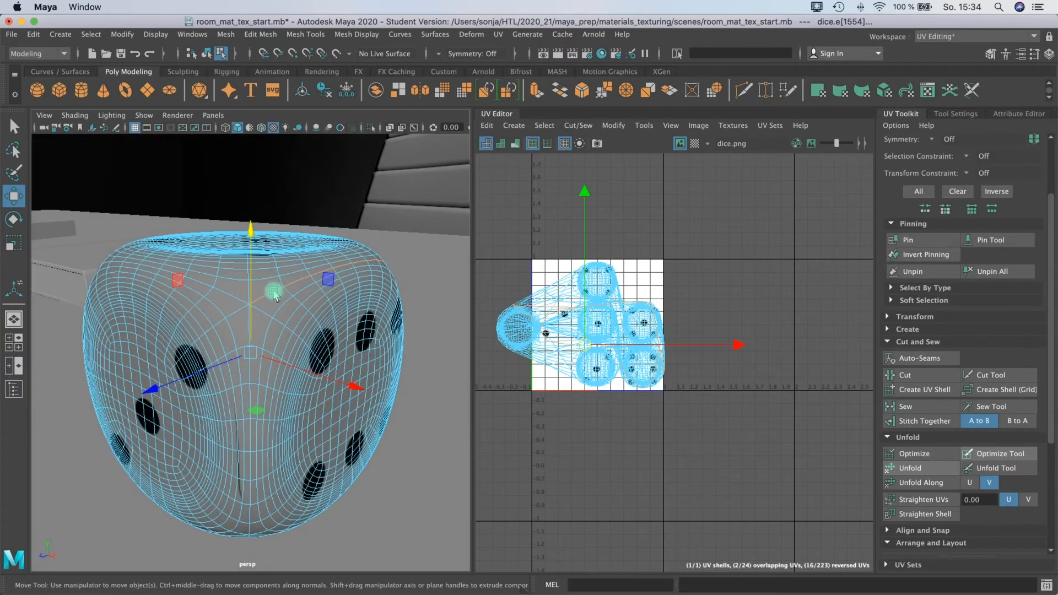
Add the next top-border edge run and the edge runs around the dice's underside to the selection
{"action": "left_click", "coordinate": [229, 298]}
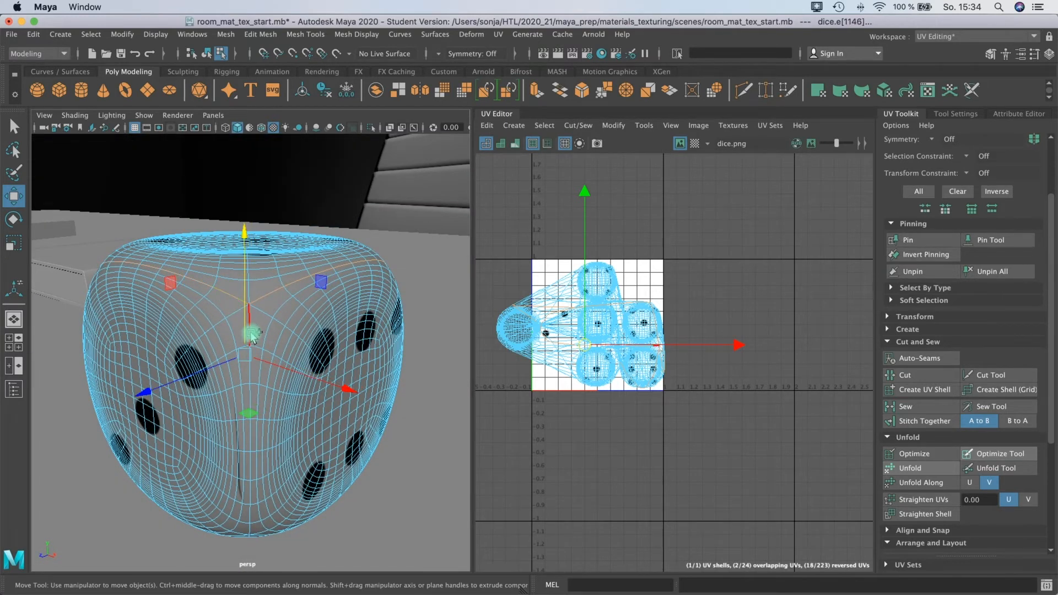
{"action": "left_click", "coordinate": [265, 461]}
{"action": "left_click_drag", "start_coordinate": [268, 437], "coordinate": [214, 471], "text": "alt"}
{"action": "left_click", "coordinate": [233, 462]}
{"action": "left_click_drag", "start_coordinate": [279, 448], "coordinate": [271, 488], "text": "alt"}
{"action": "left_click", "coordinate": [351, 460]}
Add the vertical edge runs between the dice's side faces to the edge selection
{"action": "left_click_drag", "start_coordinate": [311, 455], "coordinate": [180, 485], "text": "alt"}
{"action": "left_click", "coordinate": [202, 486]}
{"action": "left_click_drag", "start_coordinate": [366, 383], "coordinate": [260, 400], "text": "alt"}
{"action": "left_click", "coordinate": [280, 340]}
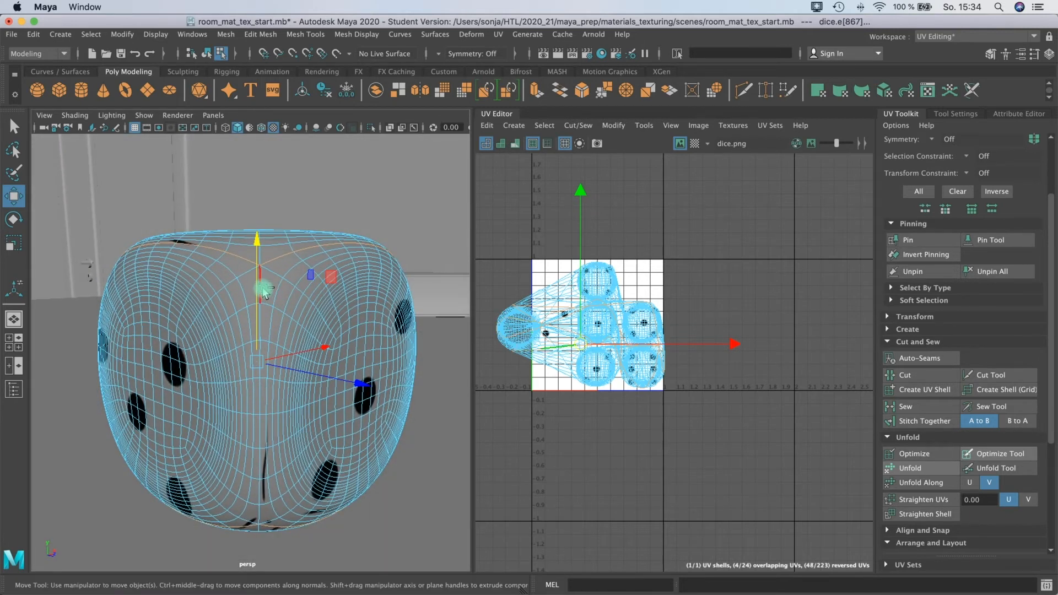
{"action": "left_click", "coordinate": [190, 373]}
{"action": "left_click_drag", "start_coordinate": [189, 359], "coordinate": [353, 380], "text": "alt"}
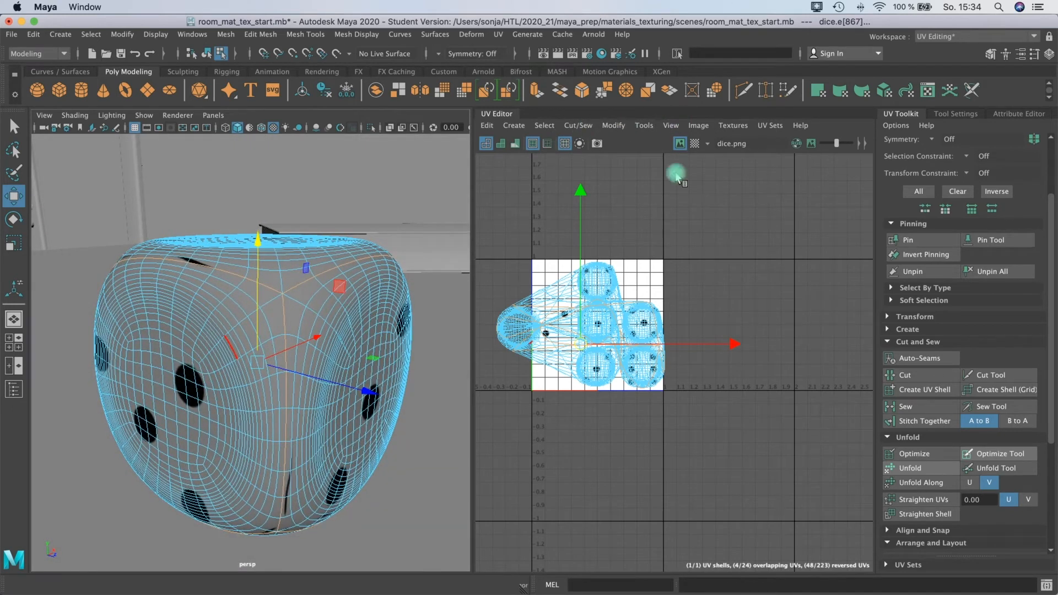
Cut the dice's UVs along the selected edges, return to object selection and hide the texture image behind the UVs
{"action": "left_click", "coordinate": [905, 379]}
{"action": "right_click_drag", "start_coordinate": [314, 304], "coordinate": [353, 281]}
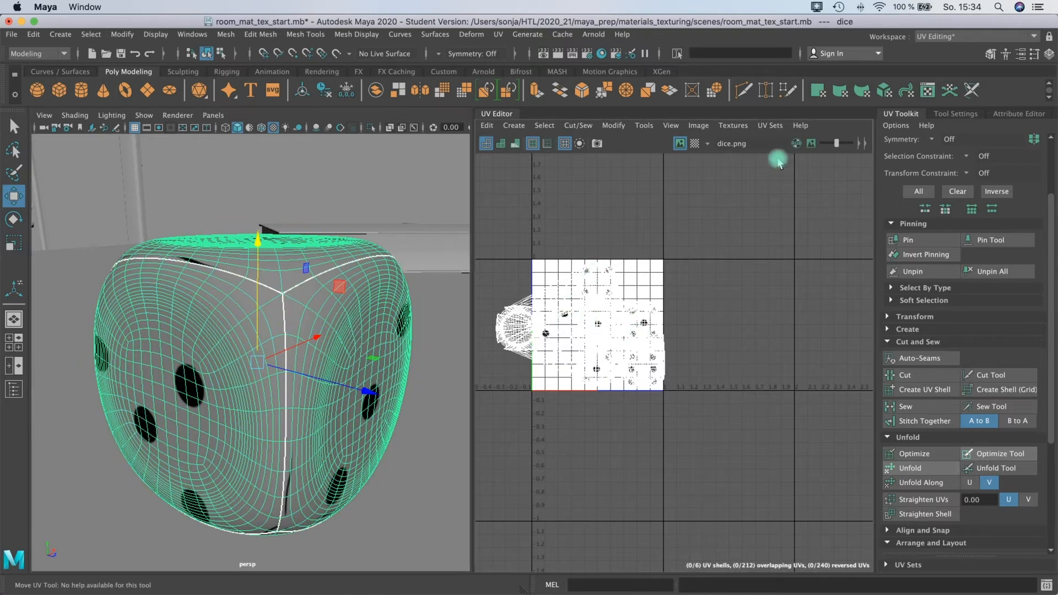
{"action": "left_click", "coordinate": [680, 143]}
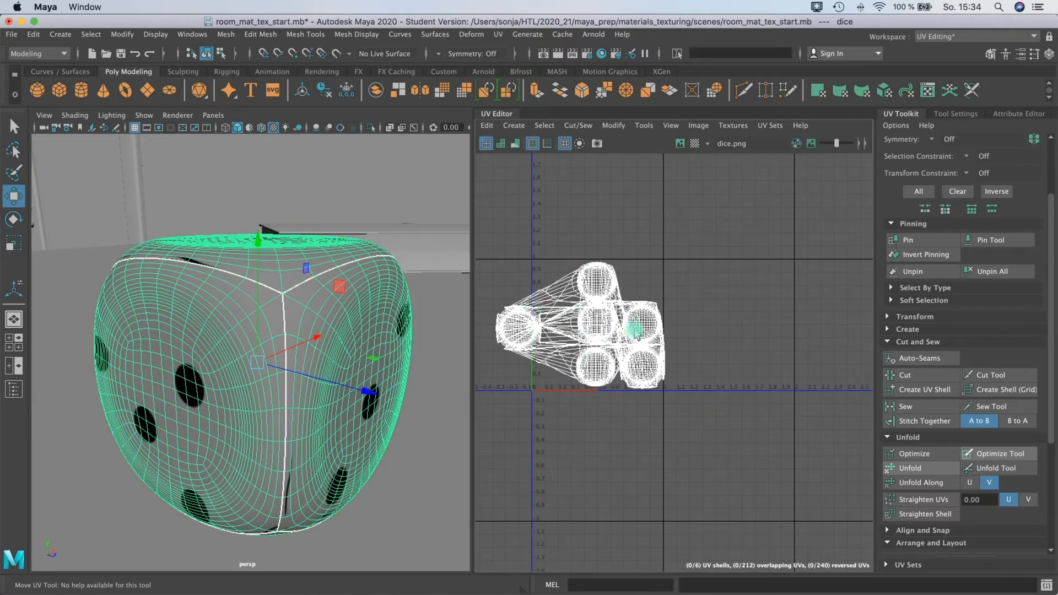
Switch the UV layout to UV shell selection and unfold the uppermost shell
{"action": "right_click_drag", "start_coordinate": [608, 312], "coordinate": [516, 310]}
{"action": "right_click", "coordinate": [554, 326]}
{"action": "left_click", "coordinate": [590, 286]}
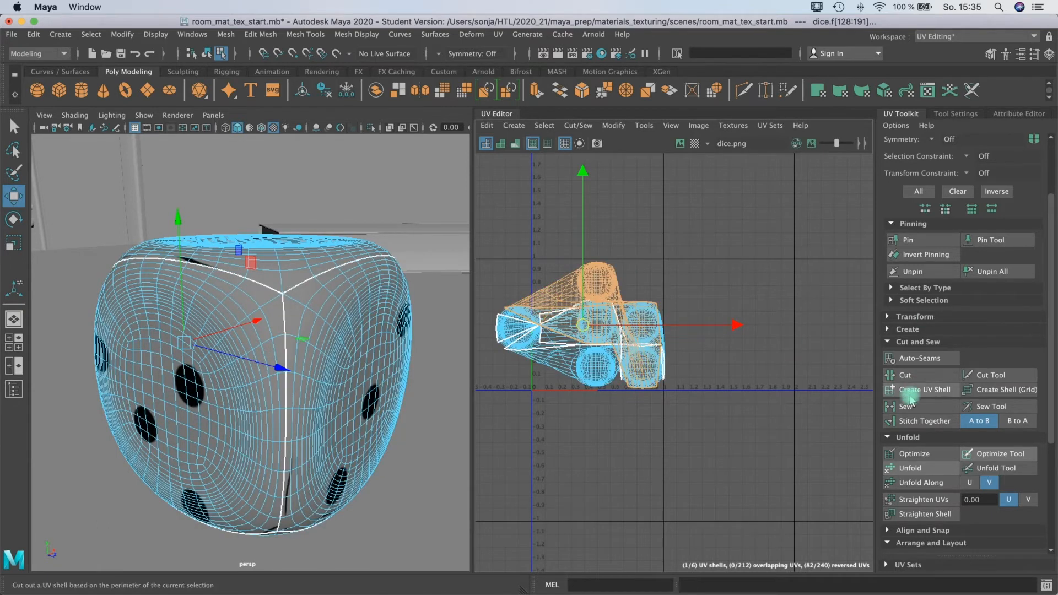
{"action": "left_click", "coordinate": [910, 469]}
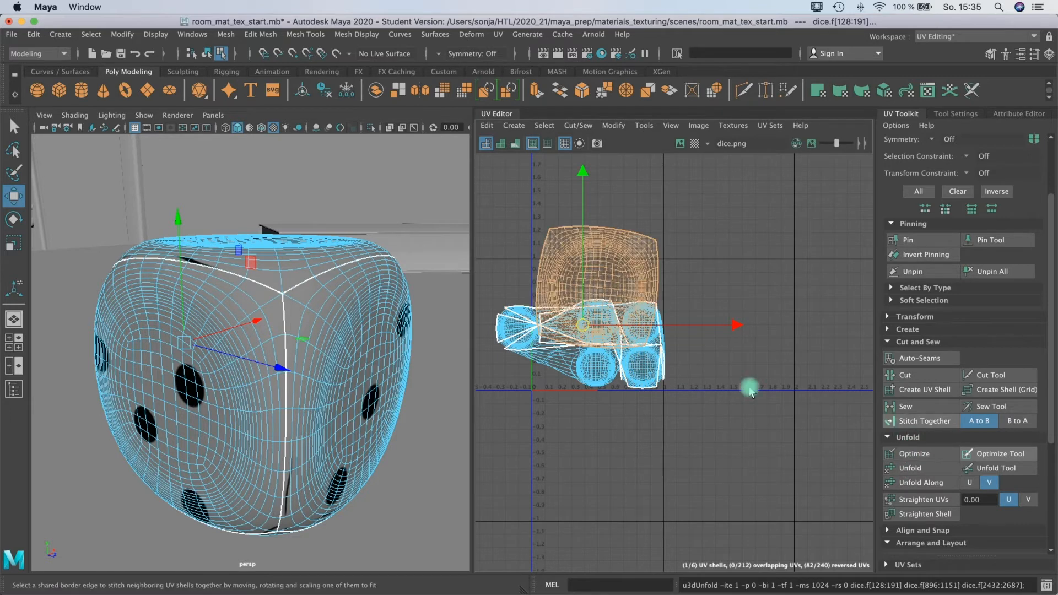
Select all of the dice's UV shells and unfold them together
{"action": "left_click_drag", "start_coordinate": [701, 445], "coordinate": [531, 337]}
{"action": "left_click_drag", "start_coordinate": [471, 281], "coordinate": [471, 280]}
{"action": "left_click", "coordinate": [927, 469]}
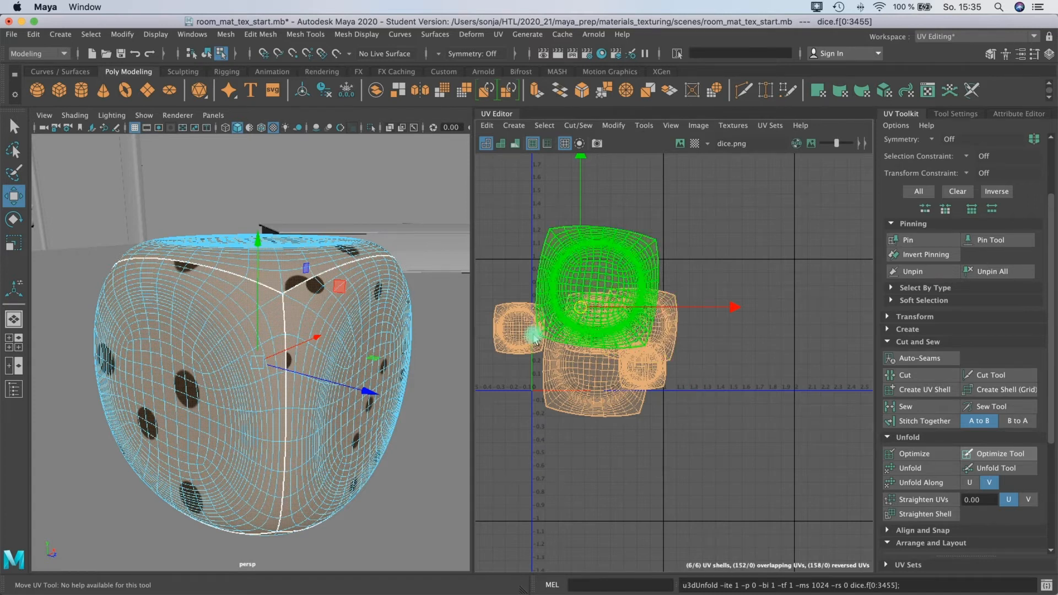
Reselect all six unfolded shells and arrange them inside the UV tile with Layout
{"action": "left_click", "coordinate": [506, 230]}
{"action": "left_click_drag", "start_coordinate": [506, 230], "coordinate": [701, 429]}
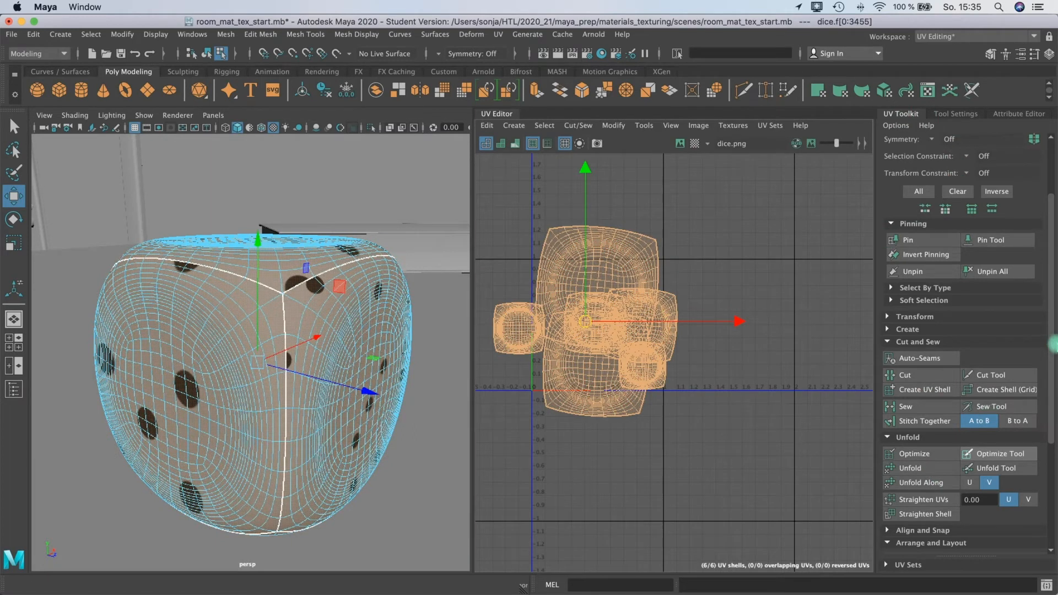
{"action": "left_click_drag", "start_coordinate": [1051, 350], "coordinate": [1050, 457]}
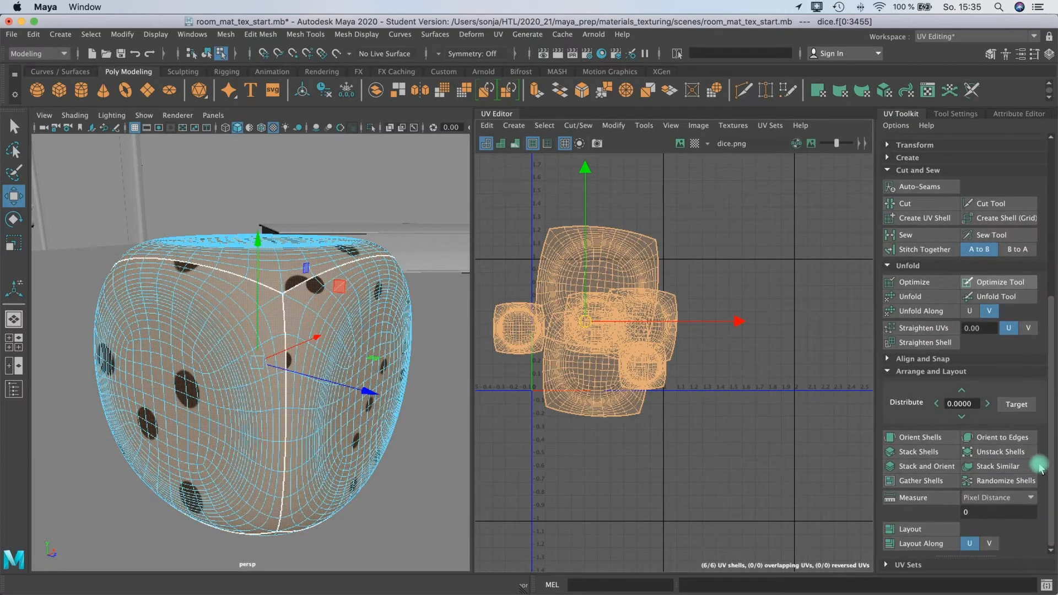
{"action": "left_click", "coordinate": [888, 371]}
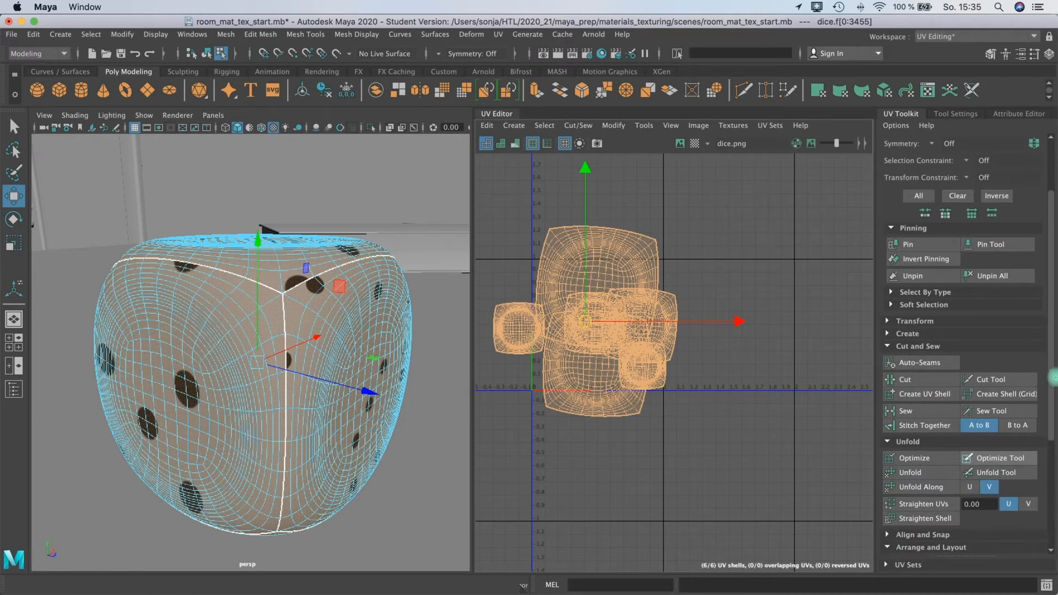
{"action": "left_click_drag", "start_coordinate": [1050, 382], "coordinate": [1043, 523]}
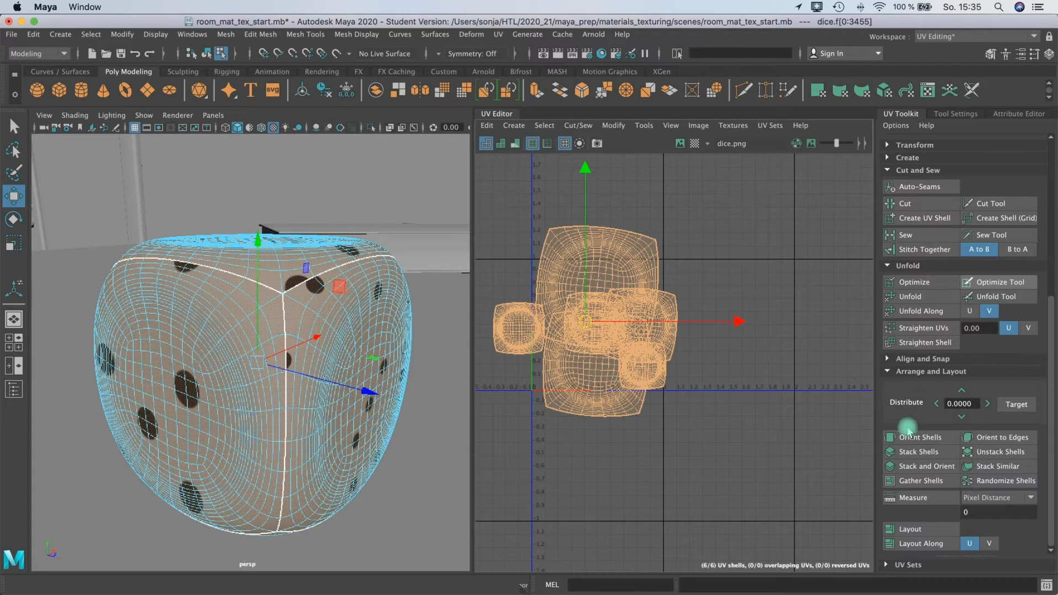
{"action": "left_click", "coordinate": [907, 530]}
Try laying out all six shells in a single row along U
{"action": "left_click", "coordinate": [561, 349]}
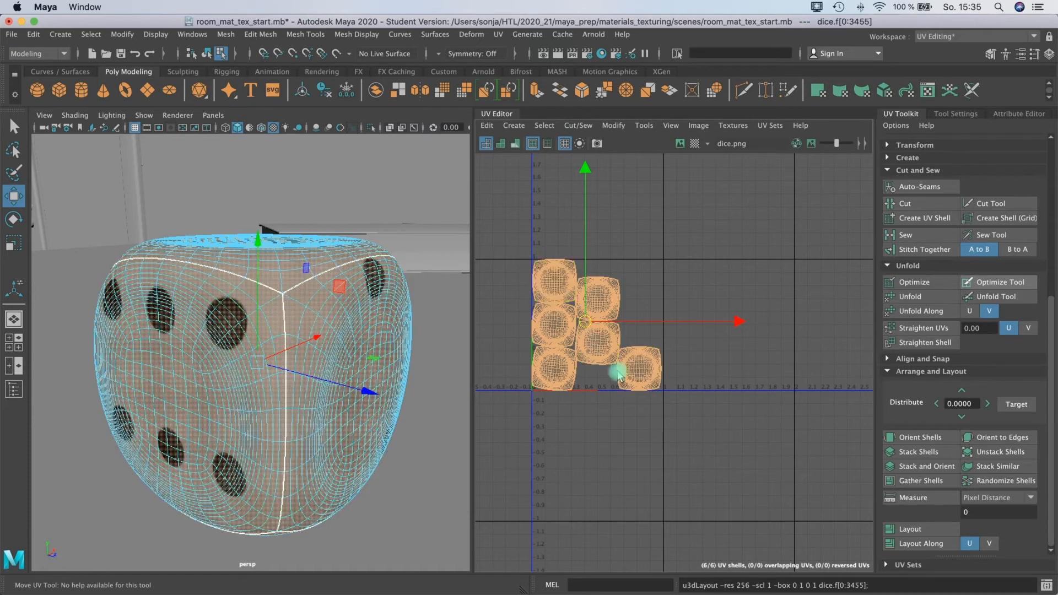
{"action": "left_click_drag", "start_coordinate": [722, 428], "coordinate": [724, 430]}
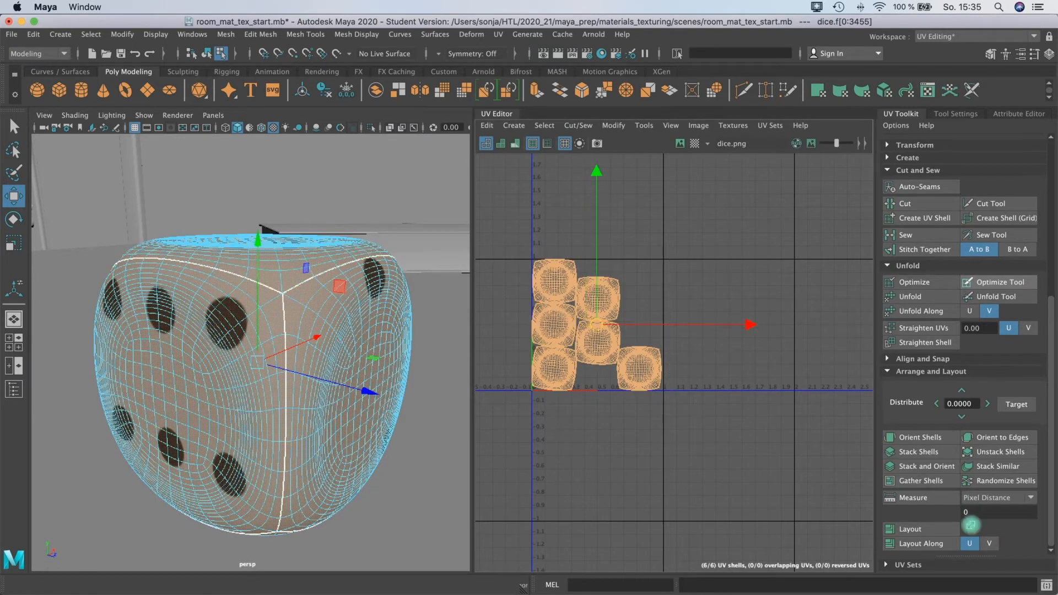
{"action": "left_click", "coordinate": [923, 543]}
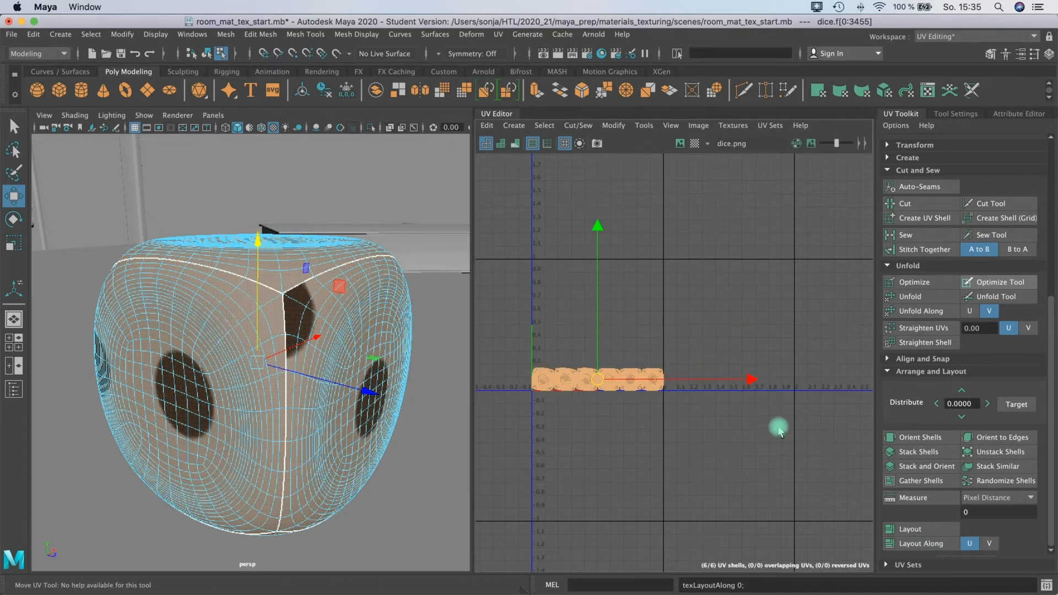
Apply the standard Layout to all six shells again and straighten them with Orient Shells
{"action": "left_click", "coordinate": [911, 530]}
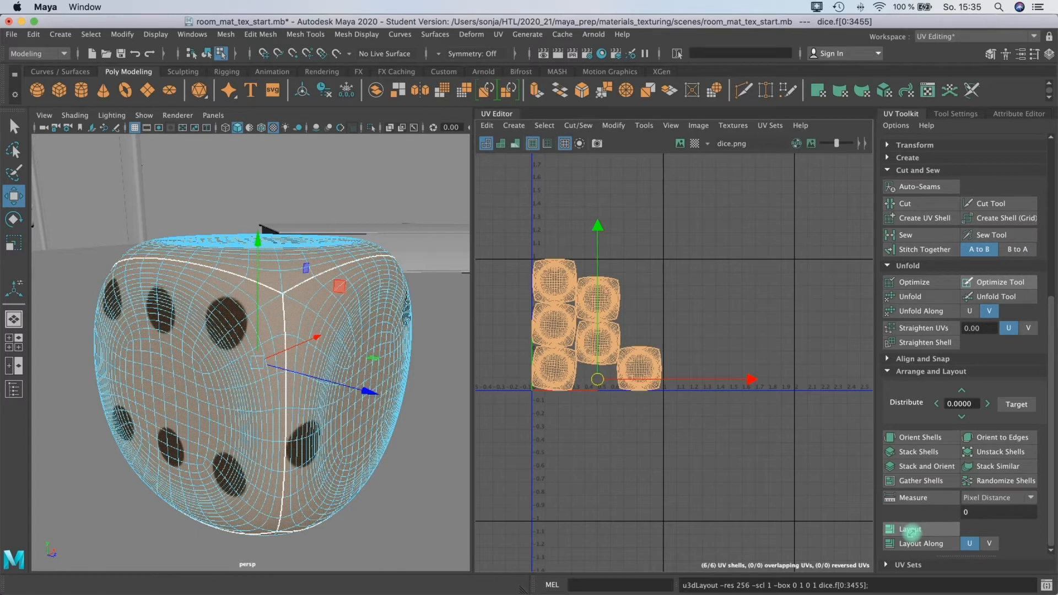
{"action": "left_click", "coordinate": [912, 437]}
{"action": "left_click", "coordinate": [548, 323]}
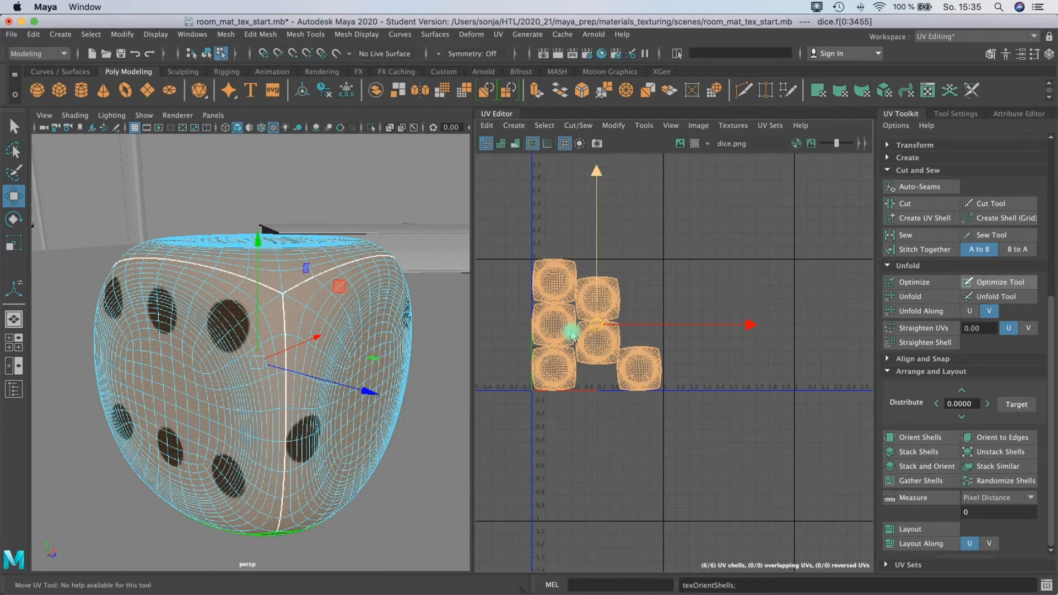
{"action": "left_click", "coordinate": [557, 286]}
Show the dice texture behind the UVs and move one shell onto the four dots and the upper-left shell onto the five dots
{"action": "scroll", "coordinate": [558, 290], "scroll_direction": "up", "scroll_amount": 8}
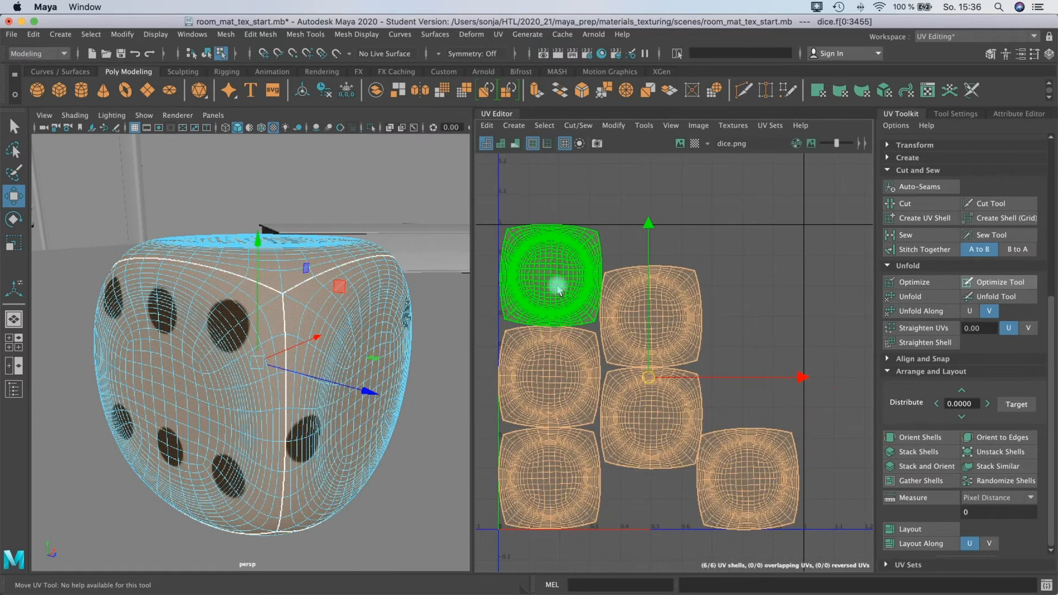
{"action": "left_click", "coordinate": [553, 220]}
{"action": "left_click", "coordinate": [545, 270]}
{"action": "left_click", "coordinate": [651, 310]}
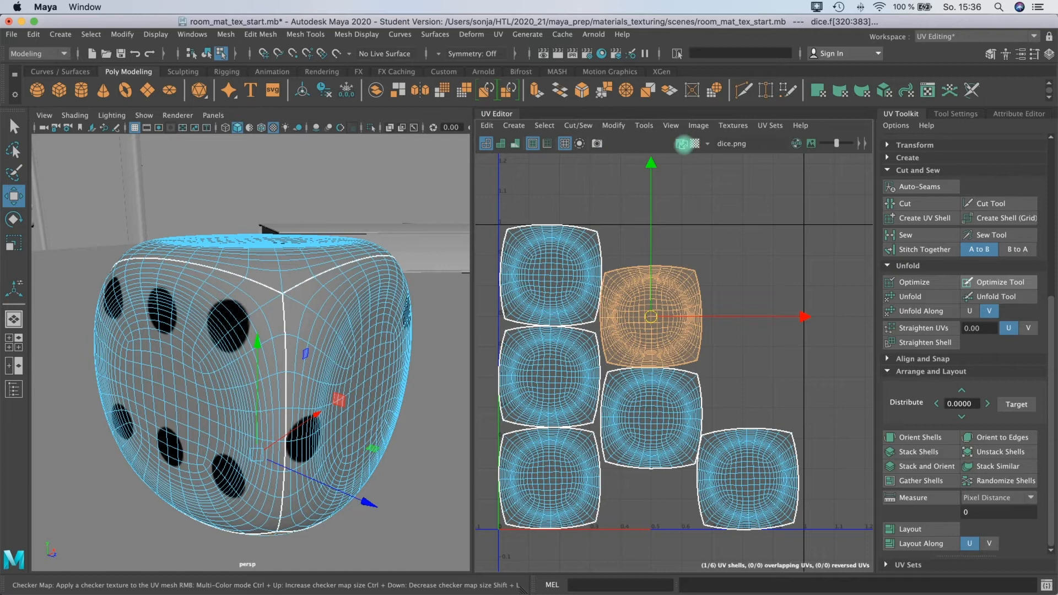
{"action": "left_click", "coordinate": [680, 143]}
{"action": "left_click_drag", "start_coordinate": [656, 321], "coordinate": [656, 279]}
{"action": "left_click_drag", "start_coordinate": [568, 281], "coordinate": [759, 380]}
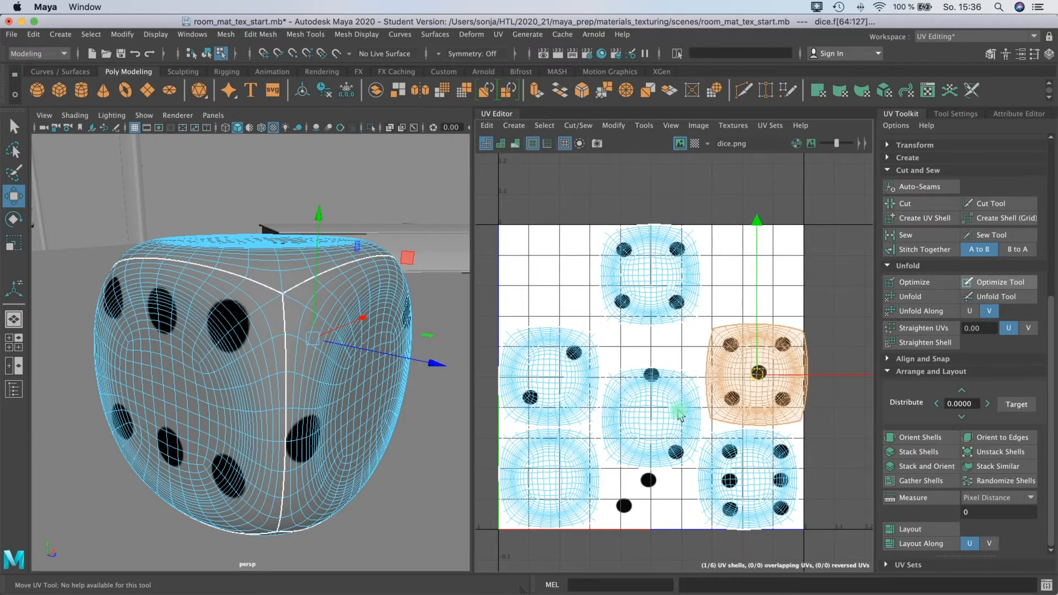
Select the dice's six-dot face and center its UV shell on the six dots of the texture
{"action": "left_click", "coordinate": [610, 380]}
{"action": "left_click", "coordinate": [315, 418]}
{"action": "left_click_drag", "start_coordinate": [308, 412], "coordinate": [337, 402], "text": "alt"}
{"action": "left_click", "coordinate": [268, 365]}
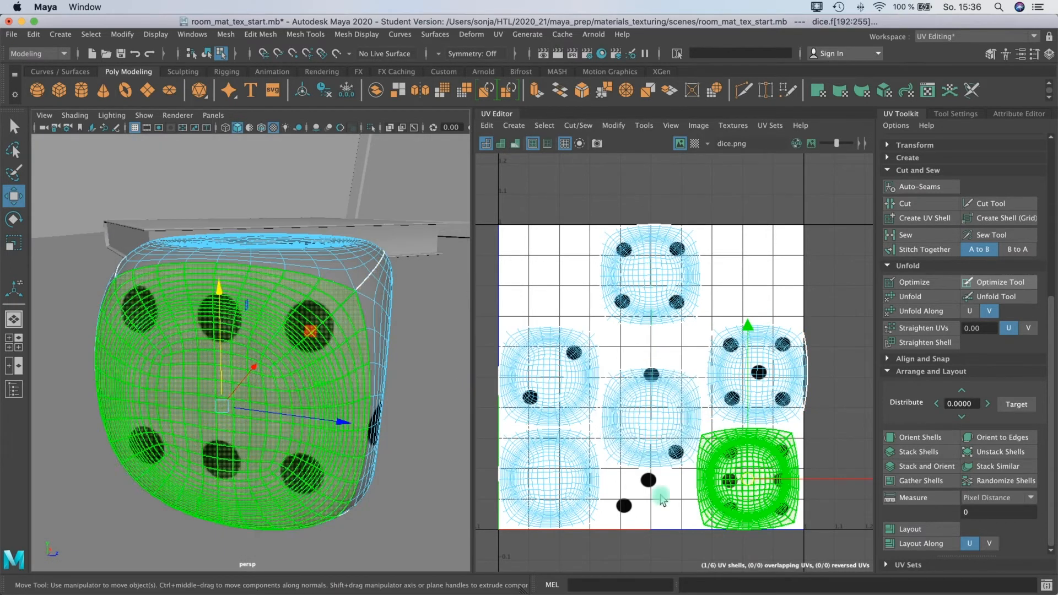
{"action": "left_click", "coordinate": [749, 482]}
{"action": "left_click_drag", "start_coordinate": [760, 485], "coordinate": [758, 485]}
Select the five-dot face next to it and move its UV shell onto the single dot of the texture
{"action": "left_click_drag", "start_coordinate": [333, 389], "coordinate": [166, 364], "text": "alt"}
{"action": "left_click", "coordinate": [342, 359]}
{"action": "left_click", "coordinate": [789, 373]}
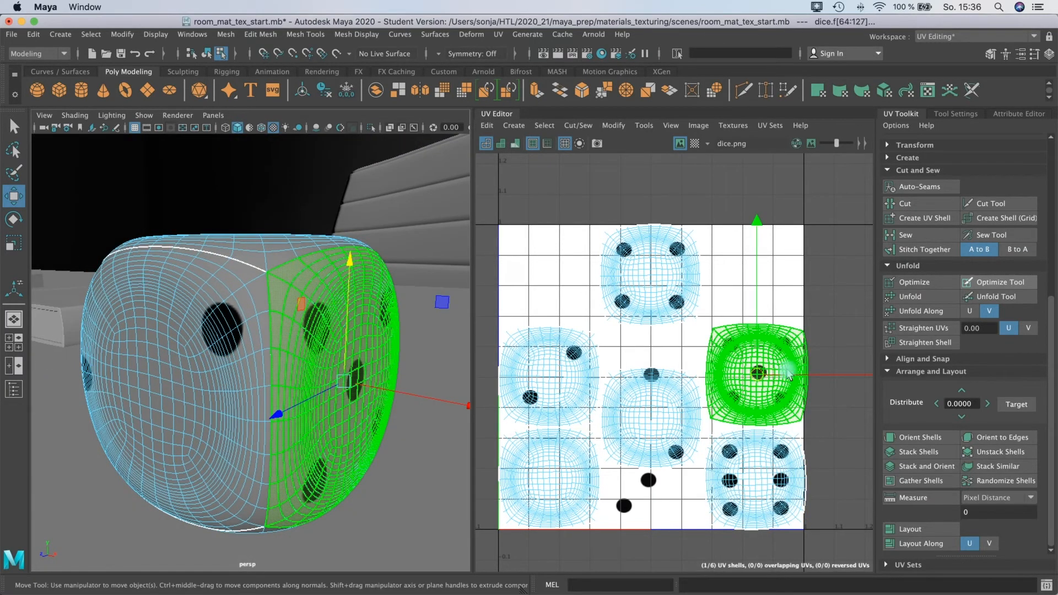
{"action": "left_click_drag", "start_coordinate": [758, 380], "coordinate": [654, 385]}
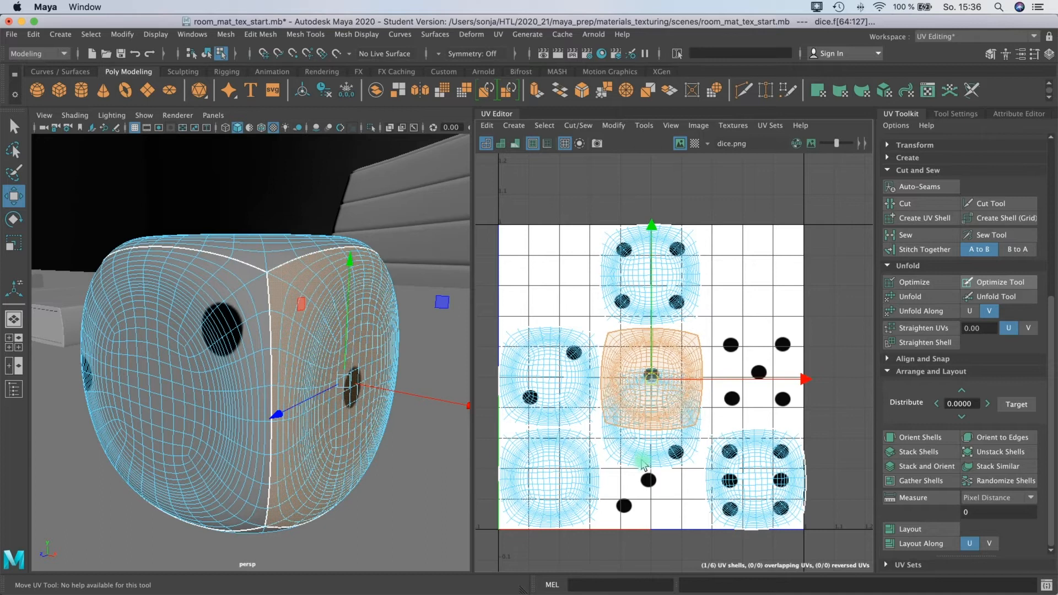
Center the two-dot shell on its dots and move the shell overlapping the single dot down onto the three dots
{"action": "left_click", "coordinate": [243, 385]}
{"action": "left_click_drag", "start_coordinate": [277, 384], "coordinate": [472, 366], "text": "alt"}
{"action": "left_click", "coordinate": [554, 376]}
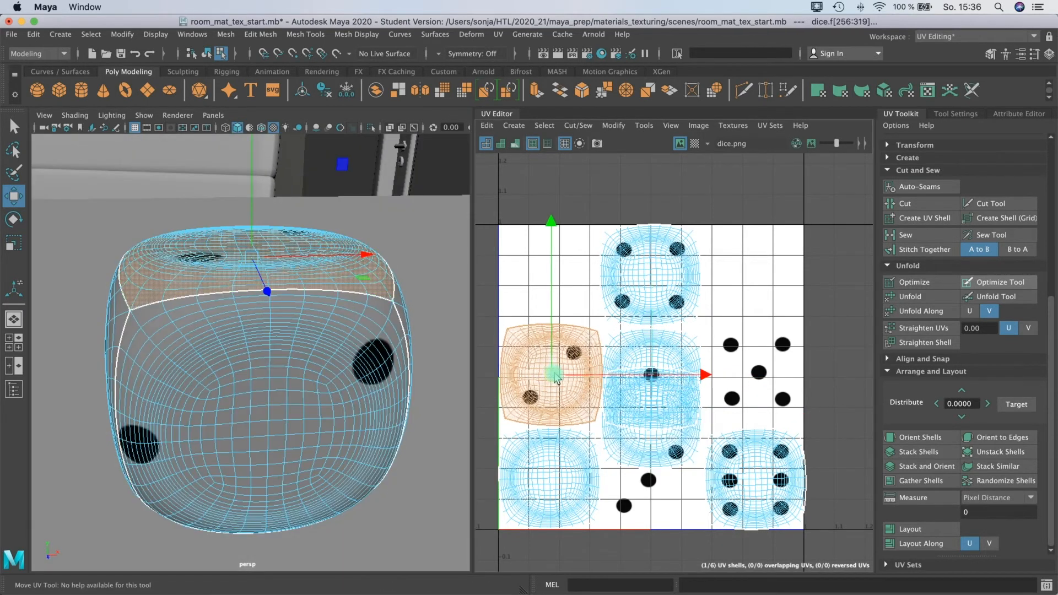
{"action": "left_click", "coordinate": [353, 392]}
{"action": "left_click_drag", "start_coordinate": [653, 422], "coordinate": [652, 479]}
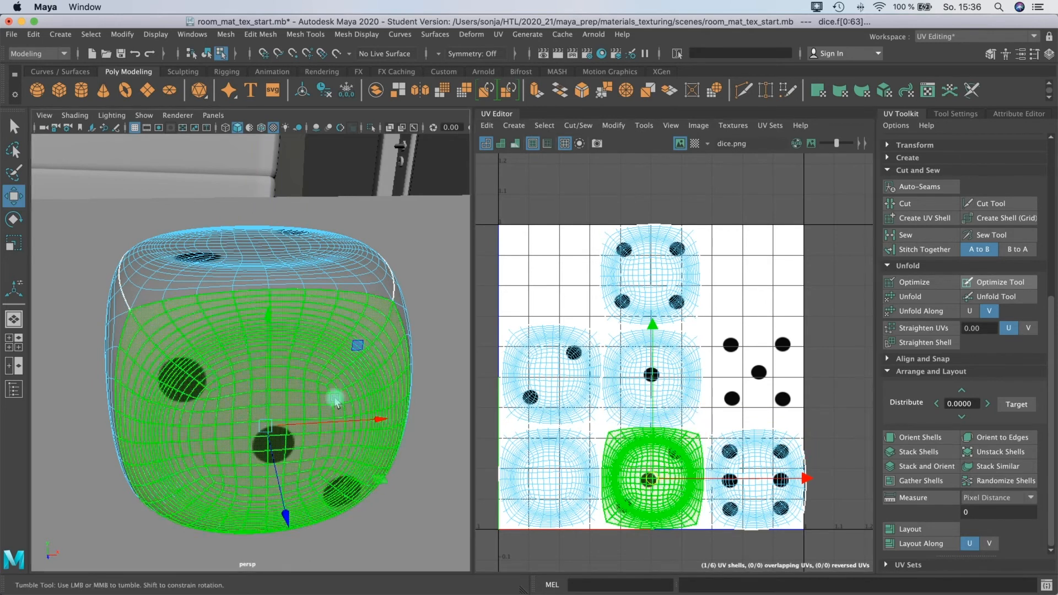
Move the shell on the four dots onto the five dots and the blank lower-left shell onto the four dots
{"action": "left_click_drag", "start_coordinate": [334, 398], "coordinate": [468, 398], "text": "alt"}
{"action": "left_click", "coordinate": [548, 478]}
{"action": "left_click_drag", "start_coordinate": [549, 478], "coordinate": [738, 252]}
{"action": "left_click", "coordinate": [650, 274]}
{"action": "left_click_drag", "start_coordinate": [650, 274], "coordinate": [758, 372]}
{"action": "left_click_drag", "start_coordinate": [755, 268], "coordinate": [668, 291]}
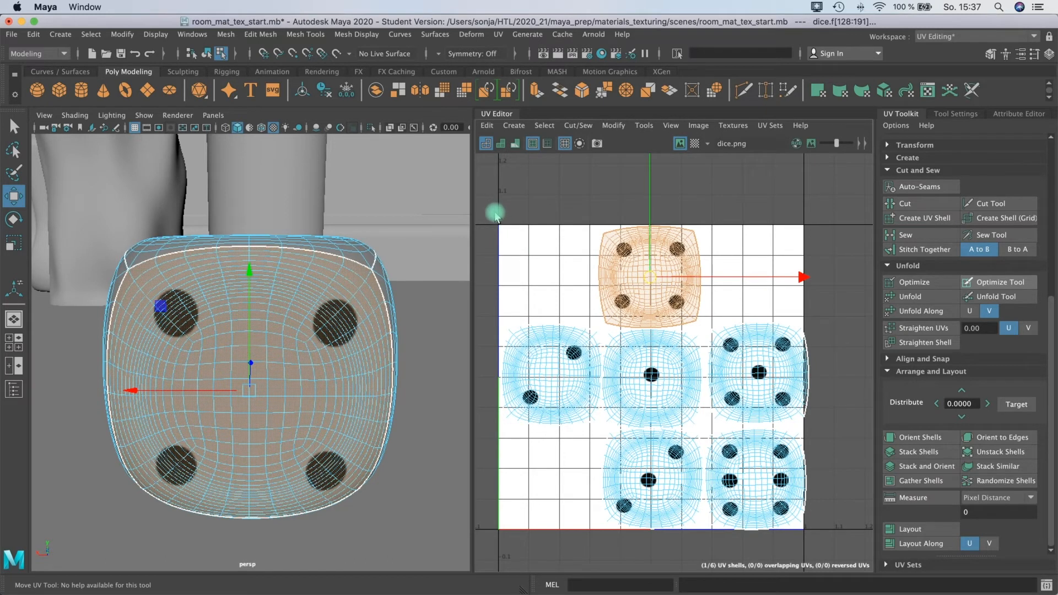
{"action": "left_click", "coordinate": [648, 291]}
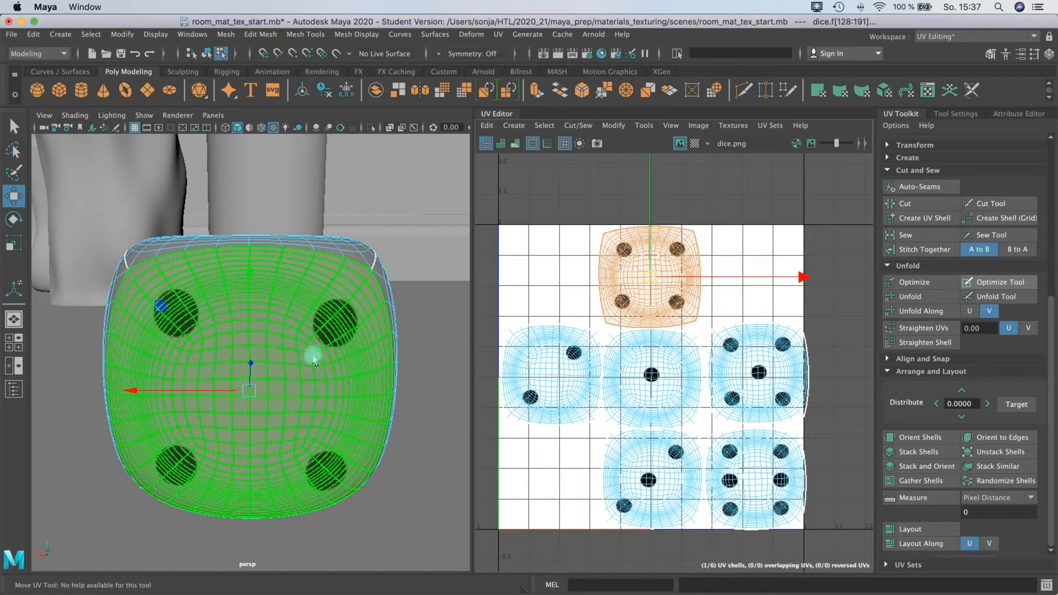
{"action": "left_click", "coordinate": [491, 208]}
{"action": "left_click", "coordinate": [674, 335]}
{"action": "left_click", "coordinate": [168, 317]}
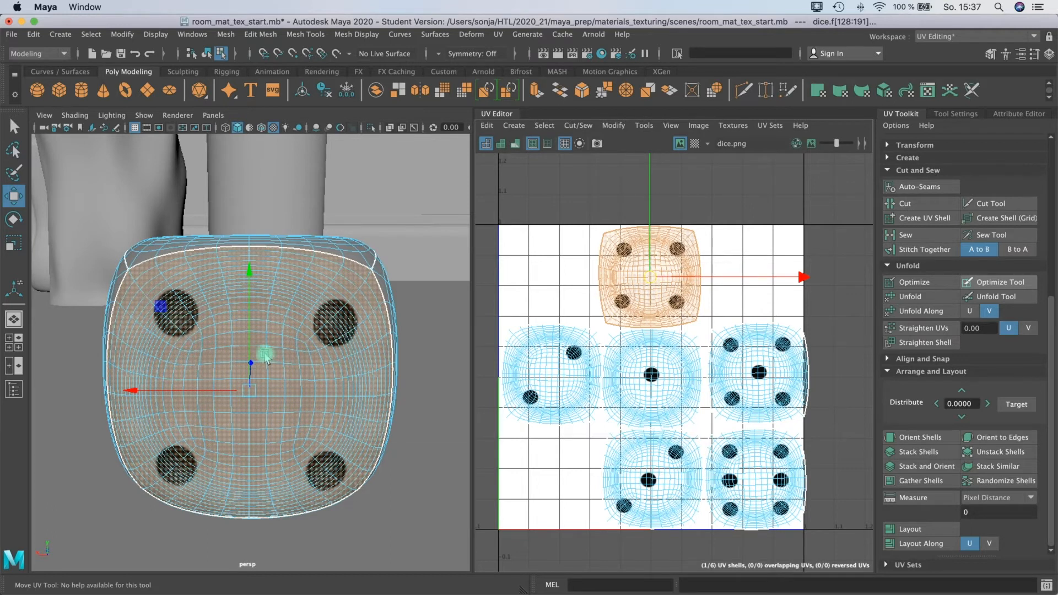
Switch to UV selection, select the UVs of all six shells and scale them up evenly to shrink the dots on the dice
{"action": "right_click_drag", "start_coordinate": [601, 270], "coordinate": [555, 260]}
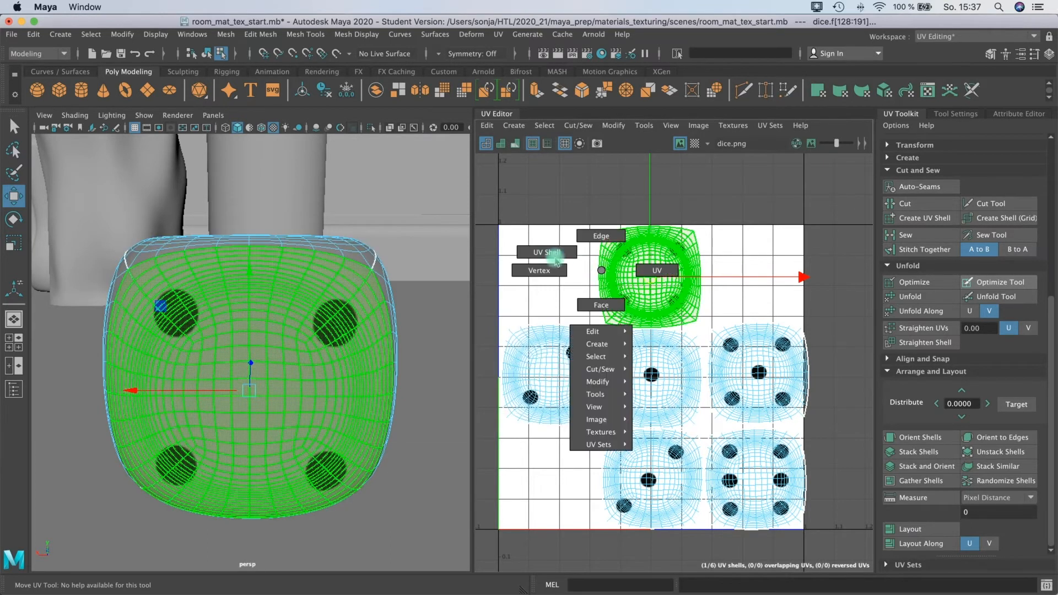
{"action": "right_click_drag", "start_coordinate": [645, 276], "coordinate": [644, 275]}
{"action": "left_click_drag", "start_coordinate": [491, 198], "coordinate": [861, 580]}
{"action": "key", "text": "r"}
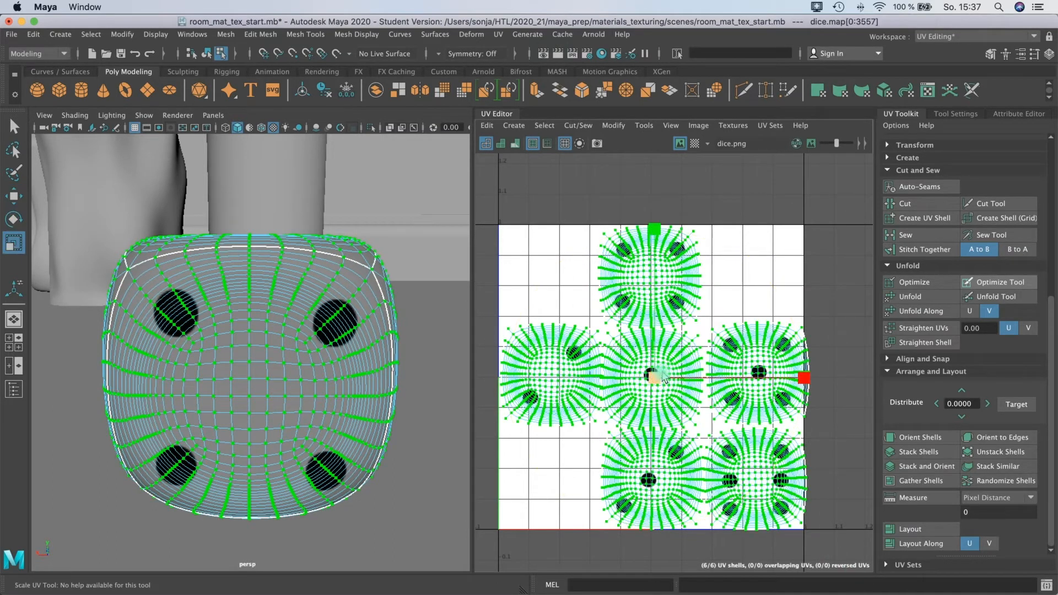
{"action": "left_click_drag", "start_coordinate": [659, 380], "coordinate": [689, 342]}
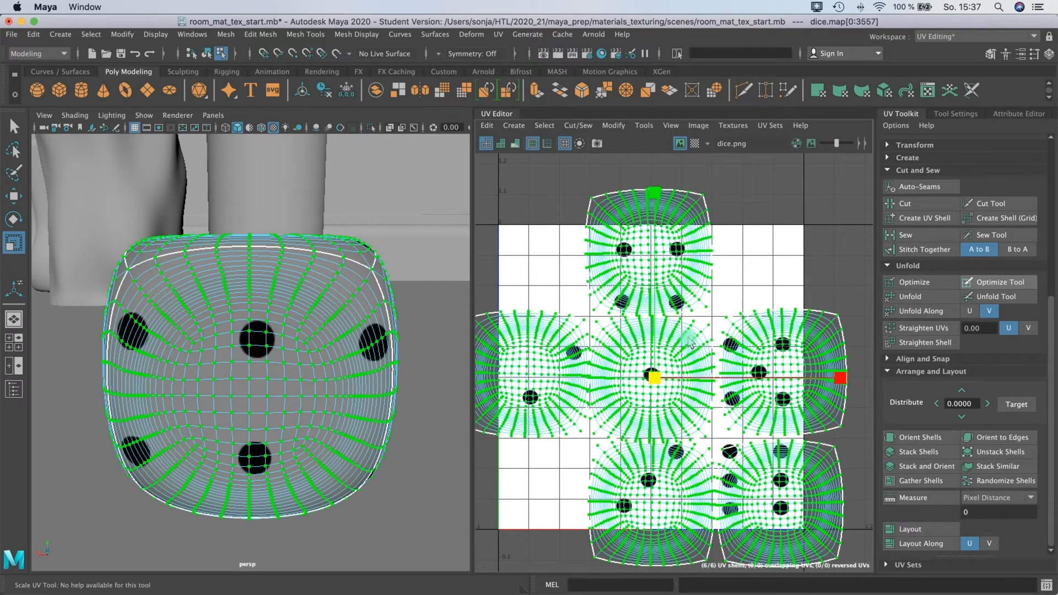
Switch back to UV shell selection and recenter the enlarged top shell on the four dots
{"action": "right_click_drag", "start_coordinate": [617, 251], "coordinate": [584, 235]}
{"action": "left_click", "coordinate": [653, 264]}
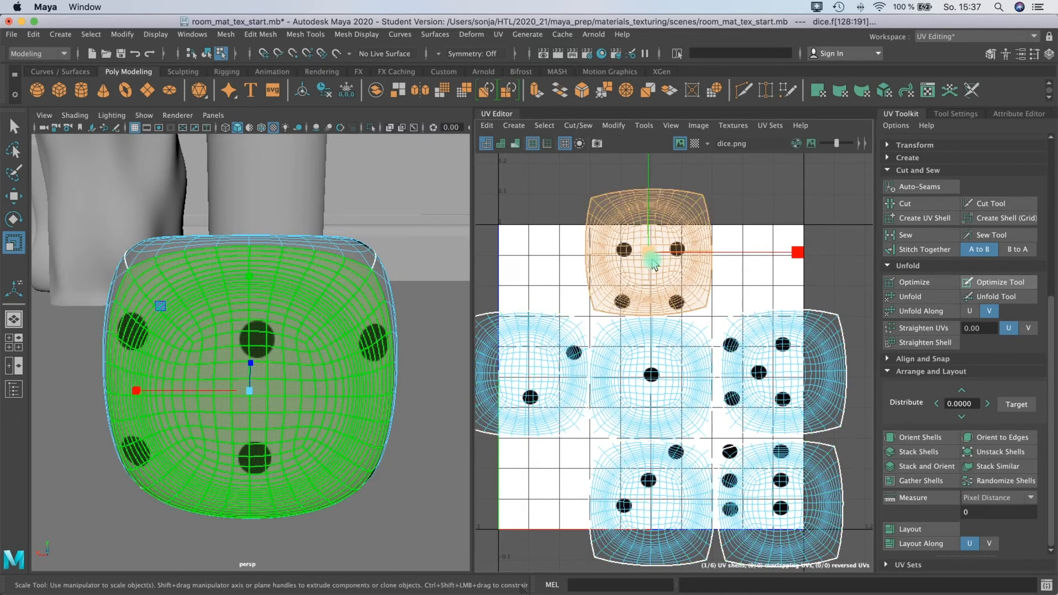
{"action": "key", "text": "w"}
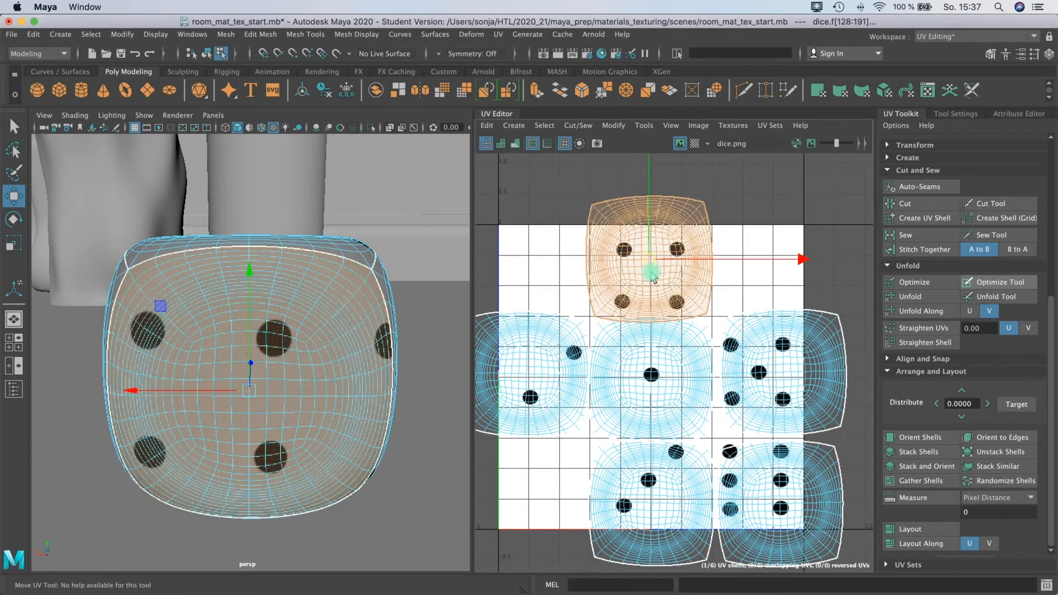
{"action": "left_click_drag", "start_coordinate": [652, 279], "coordinate": [649, 282]}
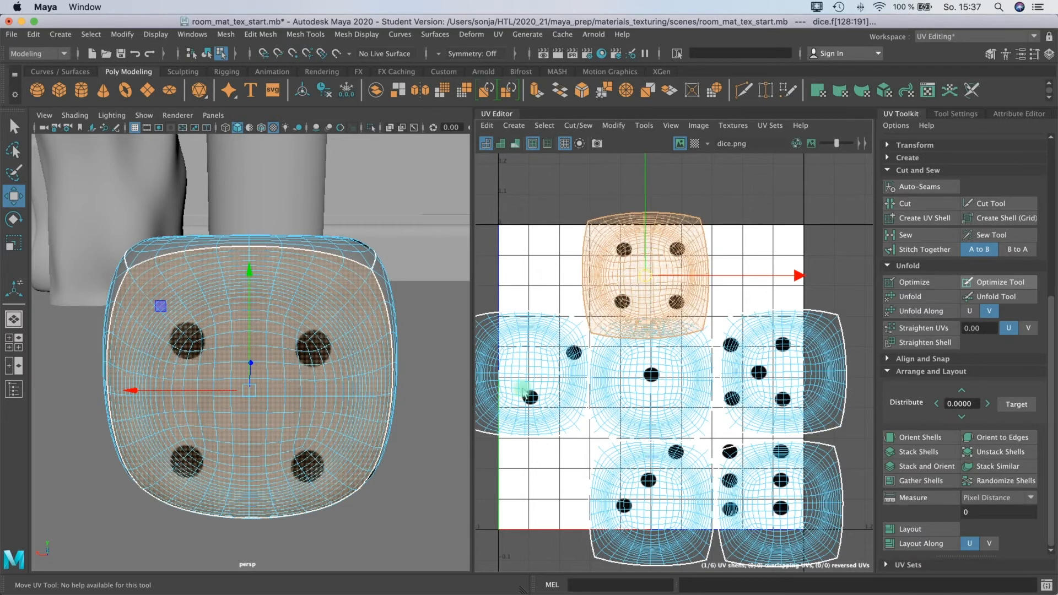
Recenter the enlarged two-dot and one-dot shells on their dots in the texture
{"action": "left_click", "coordinate": [534, 388]}
{"action": "mouse_move", "coordinate": [540, 378]}
{"action": "left_mouse_down"}
{"action": "mouse_move", "coordinate": [551, 386]}
{"action": "mouse_move", "coordinate": [547, 376]}
{"action": "left_mouse_up"}
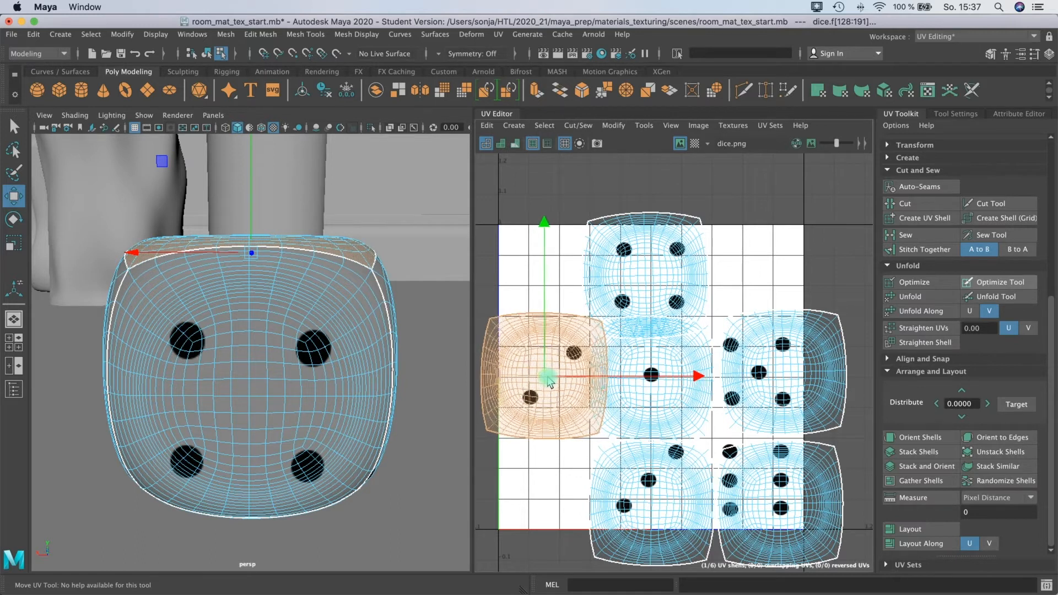
{"action": "left_click", "coordinate": [651, 377]}
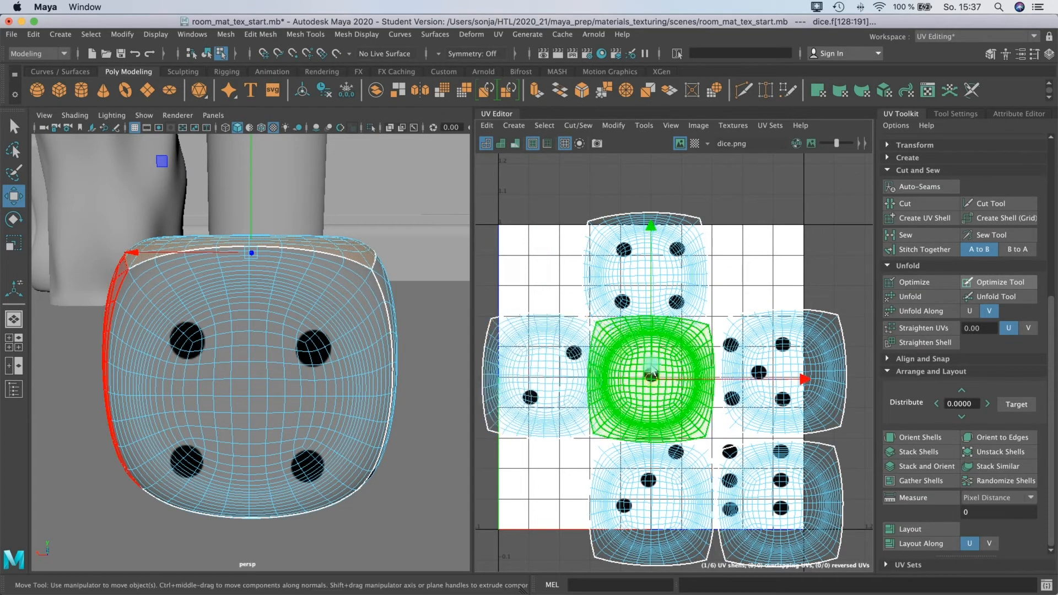
{"action": "left_click", "coordinate": [651, 378]}
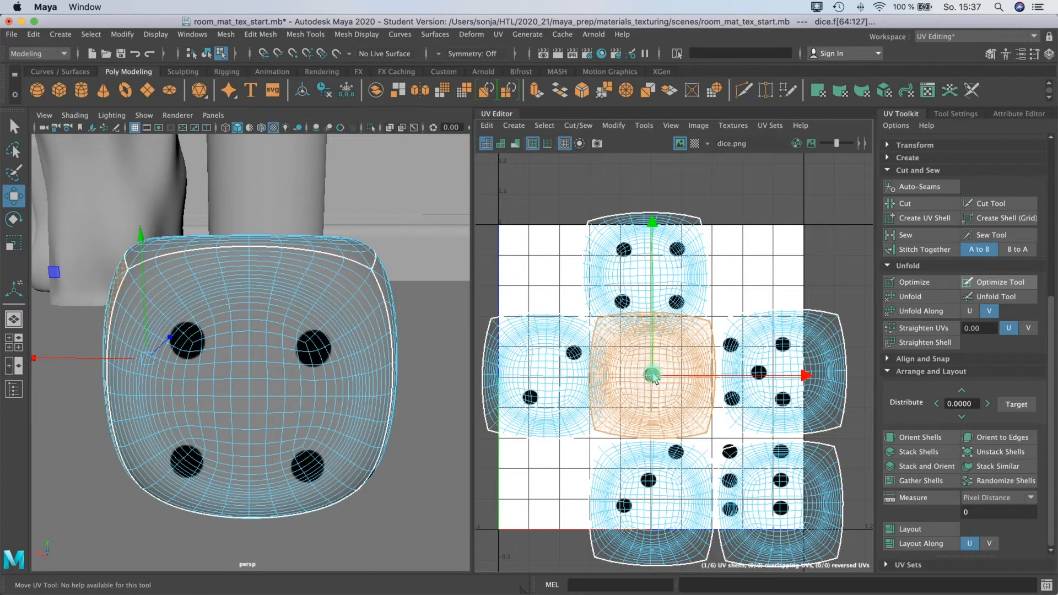
Recenter the enlarged five-dot, three-dot and six-dot shells on their dots in the texture
{"action": "left_click", "coordinate": [768, 379]}
{"action": "left_click", "coordinate": [645, 484]}
{"action": "left_click", "coordinate": [782, 506]}
{"action": "left_click_drag", "start_coordinate": [783, 508], "coordinate": [758, 486]}
{"action": "left_click", "coordinate": [112, 364]}
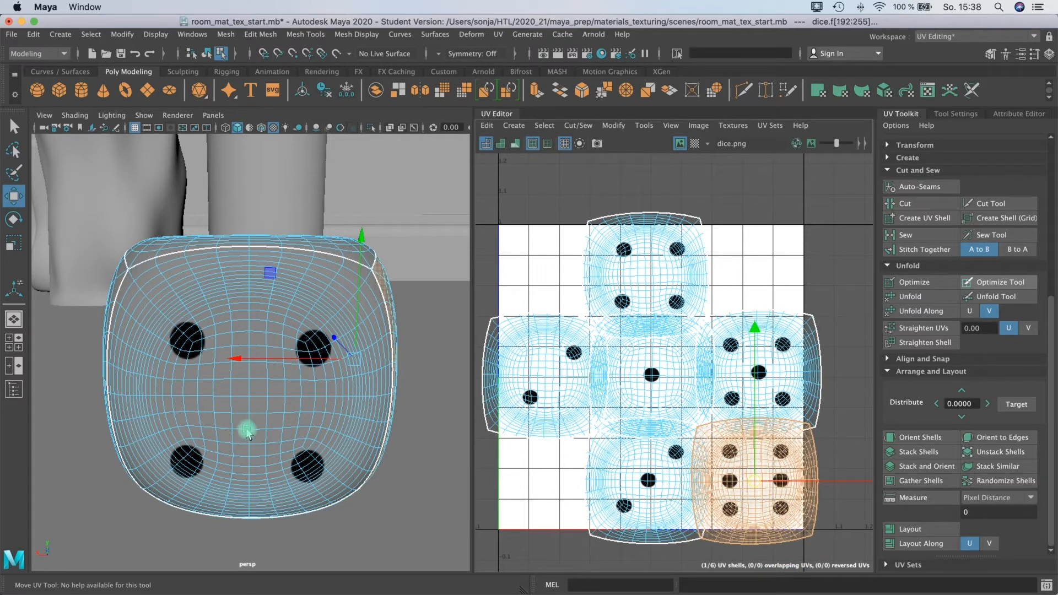
Select the outer cover of the book lying on the desk near the picture frame
{"action": "left_click_drag", "start_coordinate": [338, 385], "coordinate": [292, 394], "text": "alt"}
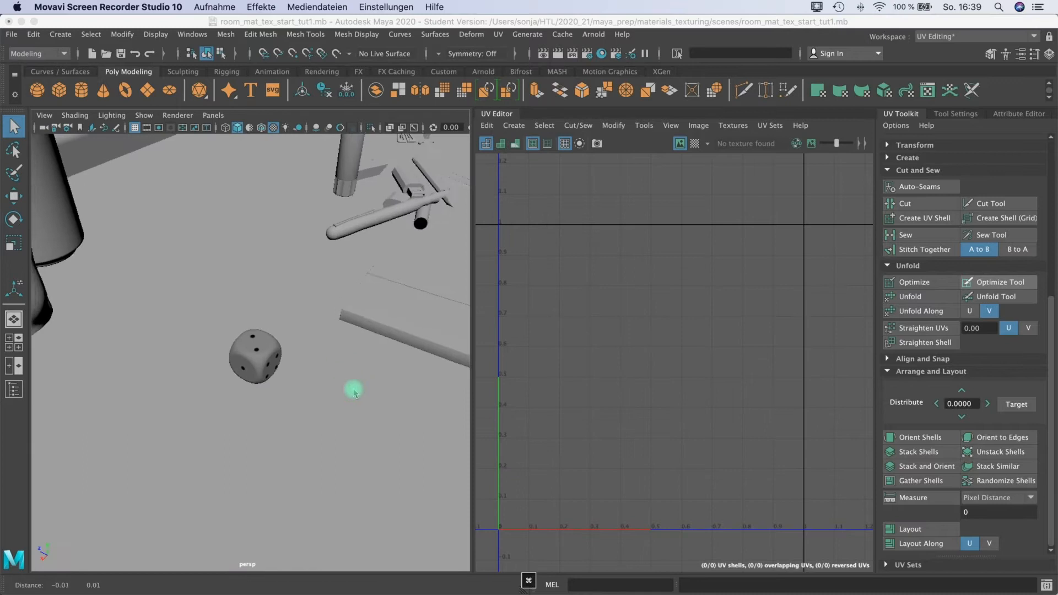
{"action": "left_click_drag", "start_coordinate": [354, 393], "coordinate": [293, 392], "text": "alt"}
{"action": "middle_click_drag", "start_coordinate": [292, 392], "coordinate": [340, 357], "text": "alt"}
{"action": "left_click_drag", "start_coordinate": [340, 358], "coordinate": [257, 375], "text": "alt"}
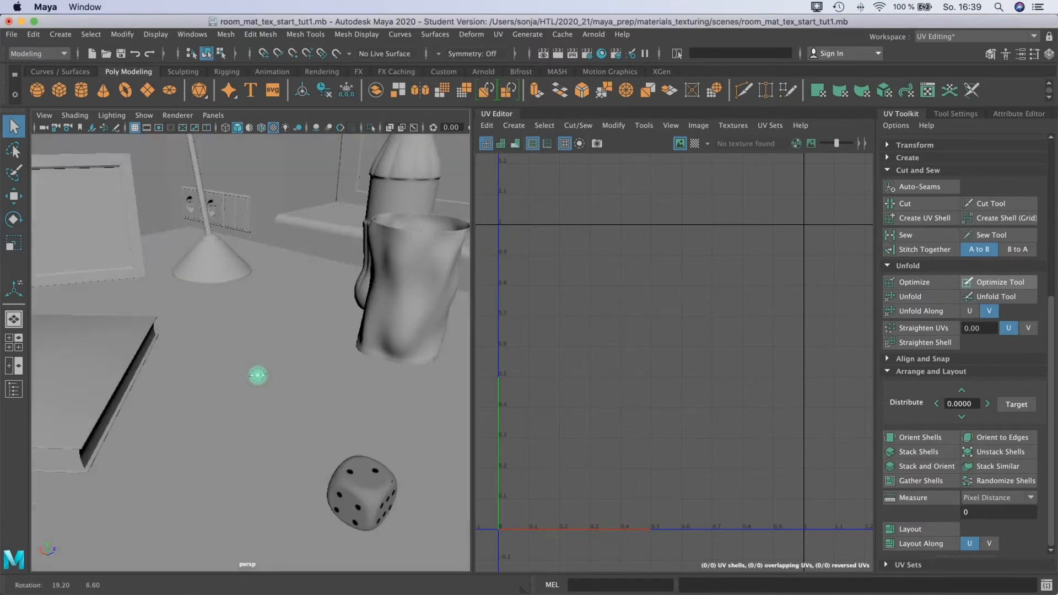
{"action": "middle_click_drag", "start_coordinate": [258, 375], "coordinate": [371, 385], "text": "alt"}
{"action": "left_click_drag", "start_coordinate": [370, 385], "coordinate": [342, 371], "text": "alt"}
{"action": "left_click", "coordinate": [213, 405]}
{"action": "middle_click_drag", "start_coordinate": [342, 371], "coordinate": [441, 361], "text": "alt"}
{"action": "left_click_drag", "start_coordinate": [441, 361], "coordinate": [323, 389], "text": "alt"}
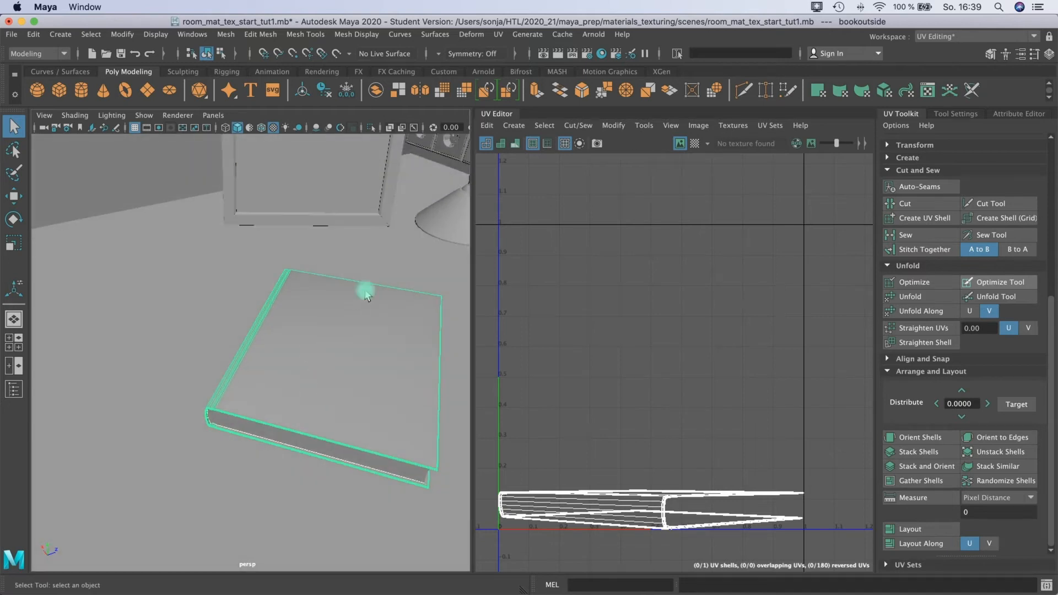
Assign a new Arnold aiStandardSurface material to the book cover
{"action": "right_click", "coordinate": [314, 284]}
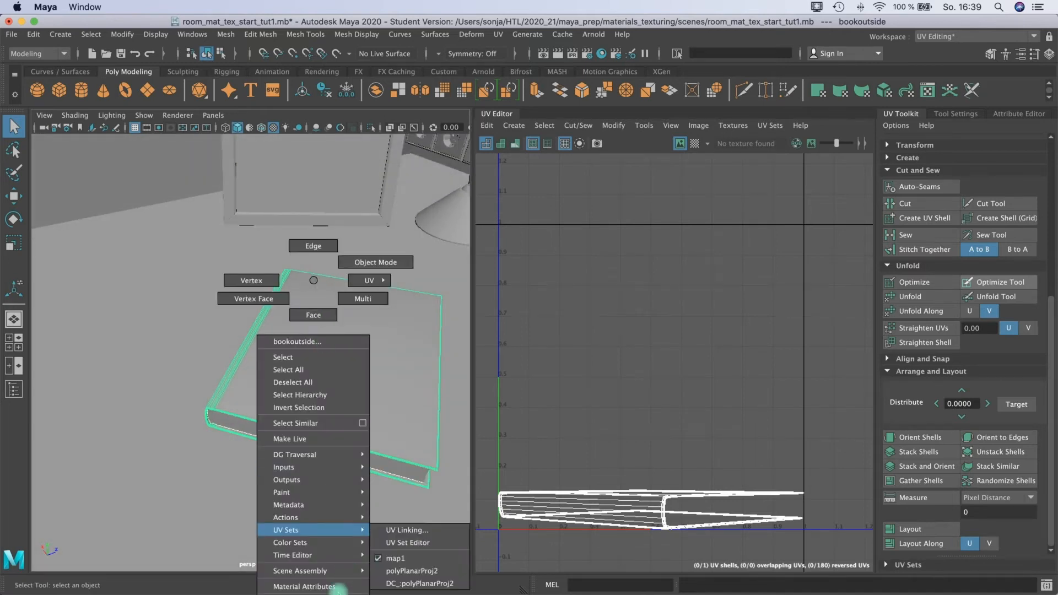
{"action": "left_click", "coordinate": [334, 593]}
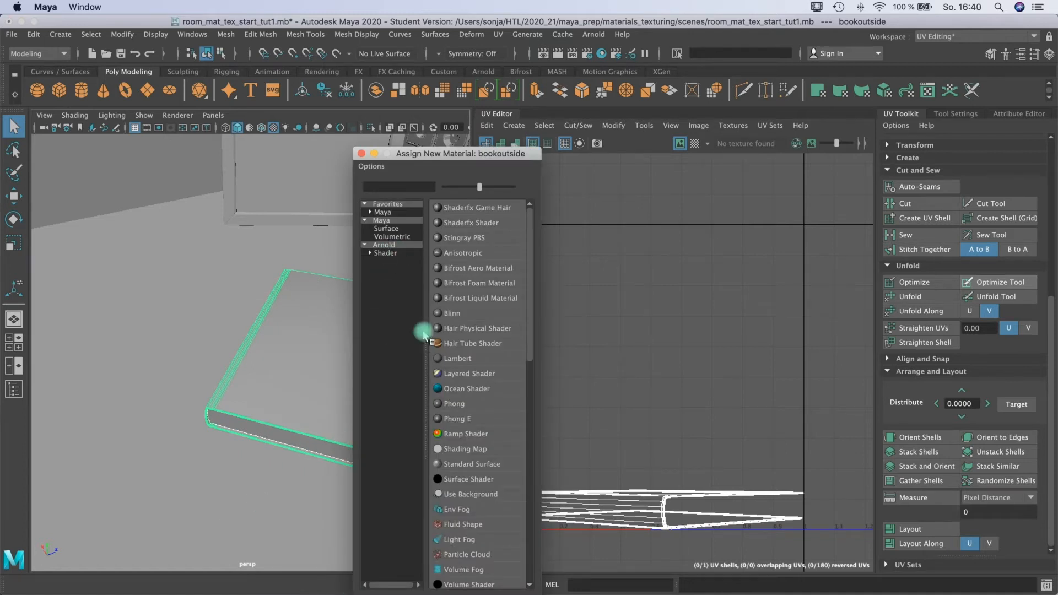
{"action": "left_click_drag", "start_coordinate": [391, 155], "coordinate": [383, 109]}
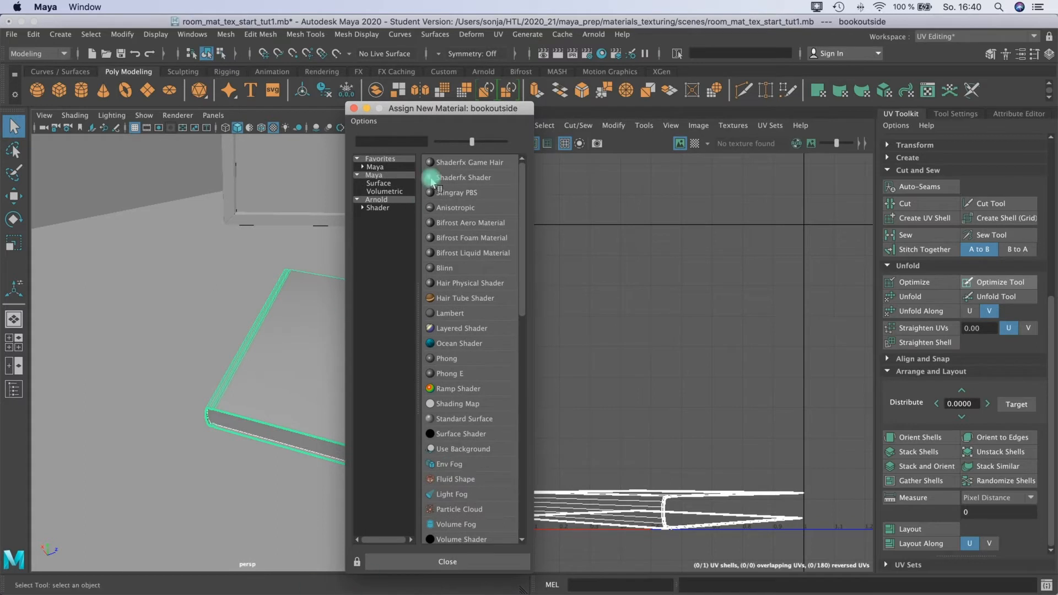
{"action": "left_click", "coordinate": [386, 208]}
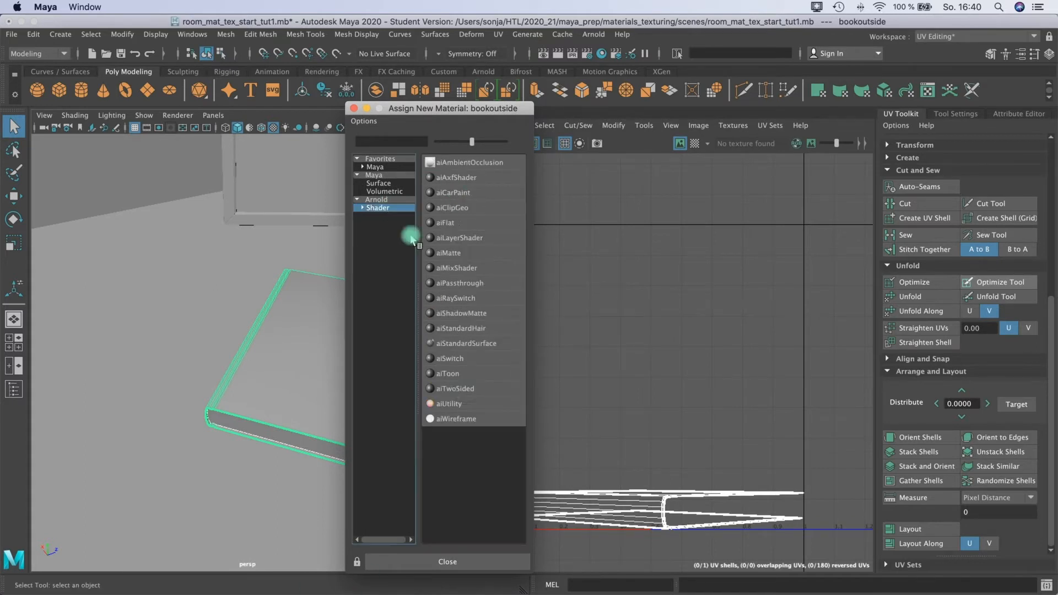
{"action": "left_click", "coordinate": [458, 344]}
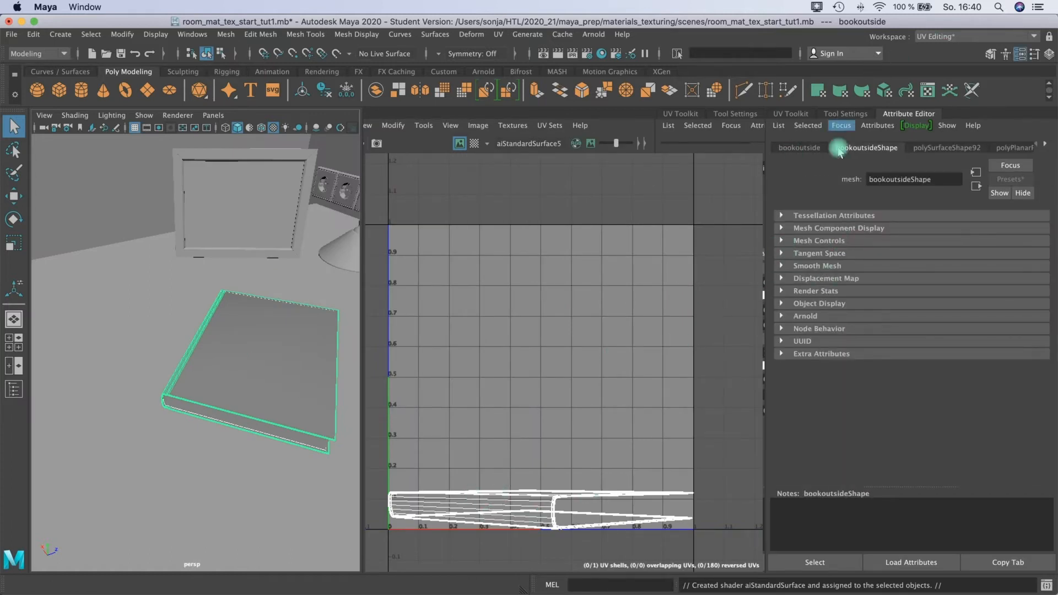
Open the book cover's material attributes and connect a file texture using bookcover.png to the base color
{"action": "right_click_drag", "start_coordinate": [287, 324], "coordinate": [287, 589]}
{"action": "left_click", "coordinate": [873, 320]}
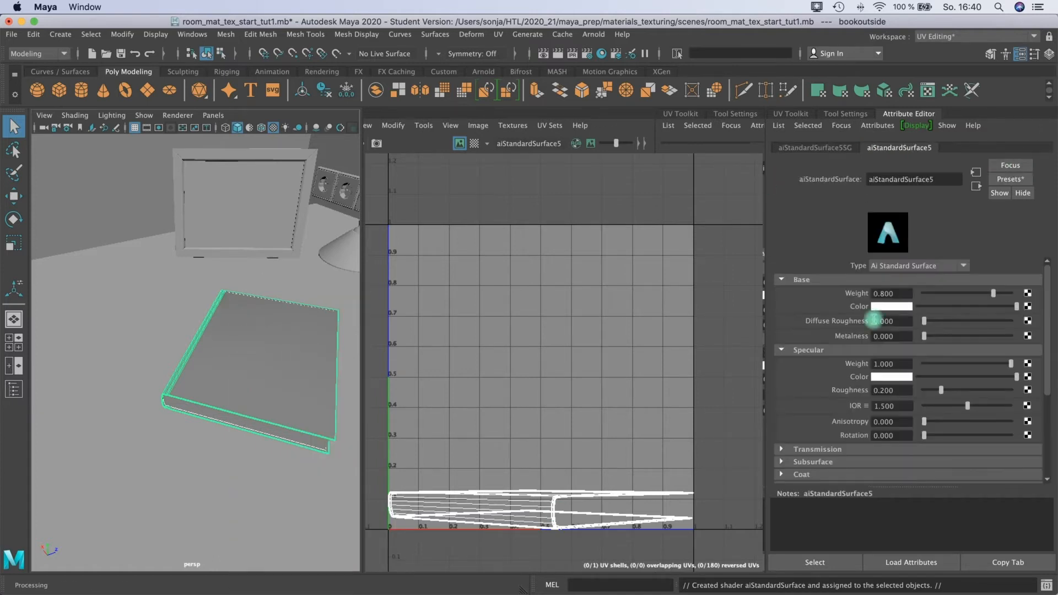
{"action": "left_click", "coordinate": [1028, 306]}
{"action": "left_click", "coordinate": [462, 254]}
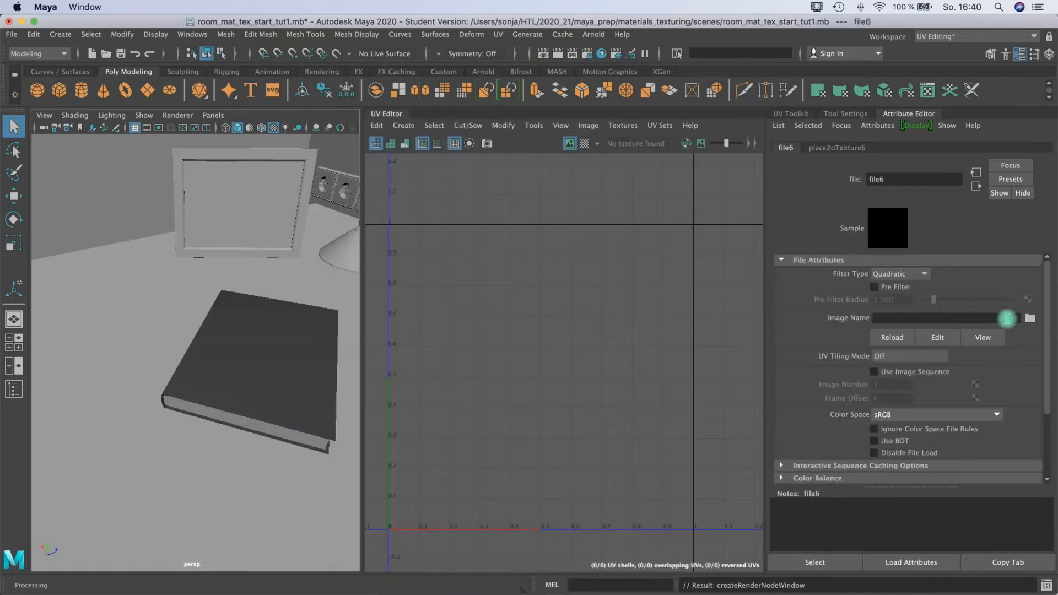
{"action": "left_click", "coordinate": [1028, 321]}
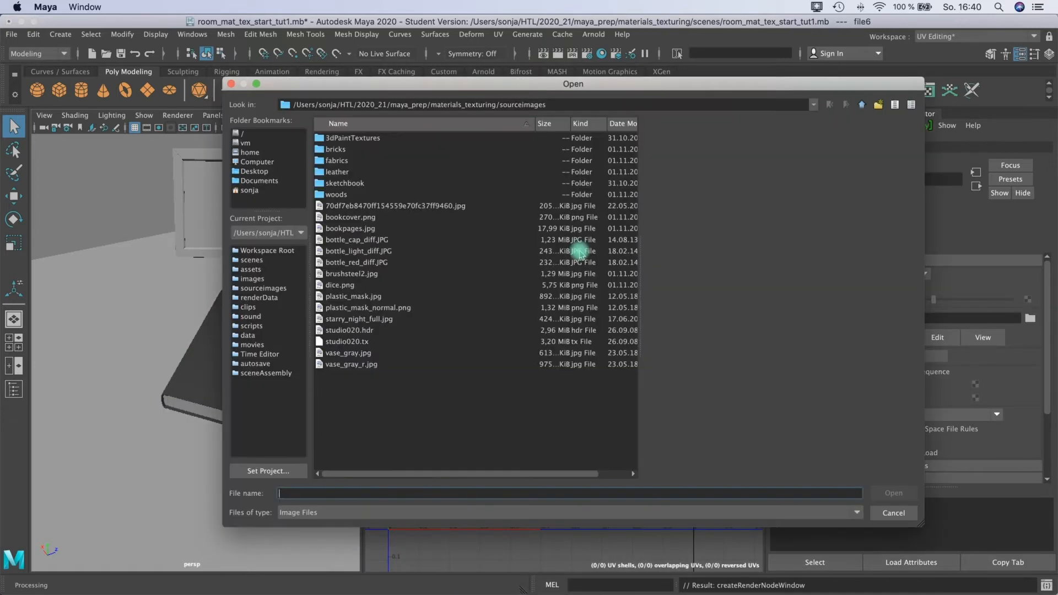
{"action": "left_click", "coordinate": [366, 221]}
{"action": "left_click", "coordinate": [894, 493]}
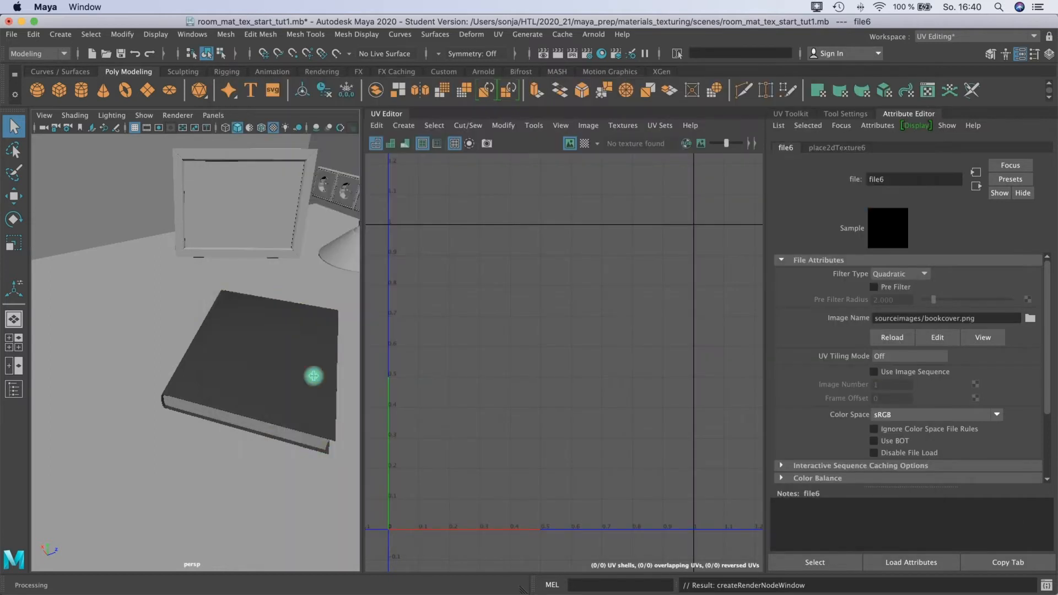
Select the textured book cover and apply an Automatic UV projection to it
{"action": "left_click_drag", "start_coordinate": [279, 368], "coordinate": [252, 340], "text": "alt"}
{"action": "right_click_drag", "start_coordinate": [306, 331], "coordinate": [281, 325], "text": "alt"}
{"action": "left_click_drag", "start_coordinate": [281, 325], "coordinate": [243, 307], "text": "alt"}
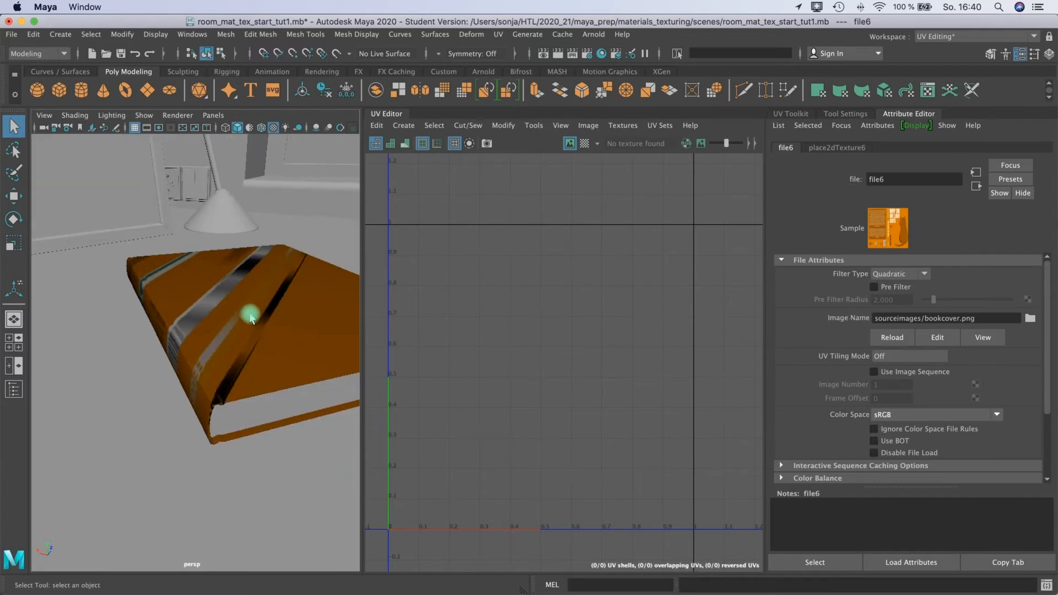
{"action": "left_click", "coordinate": [226, 337]}
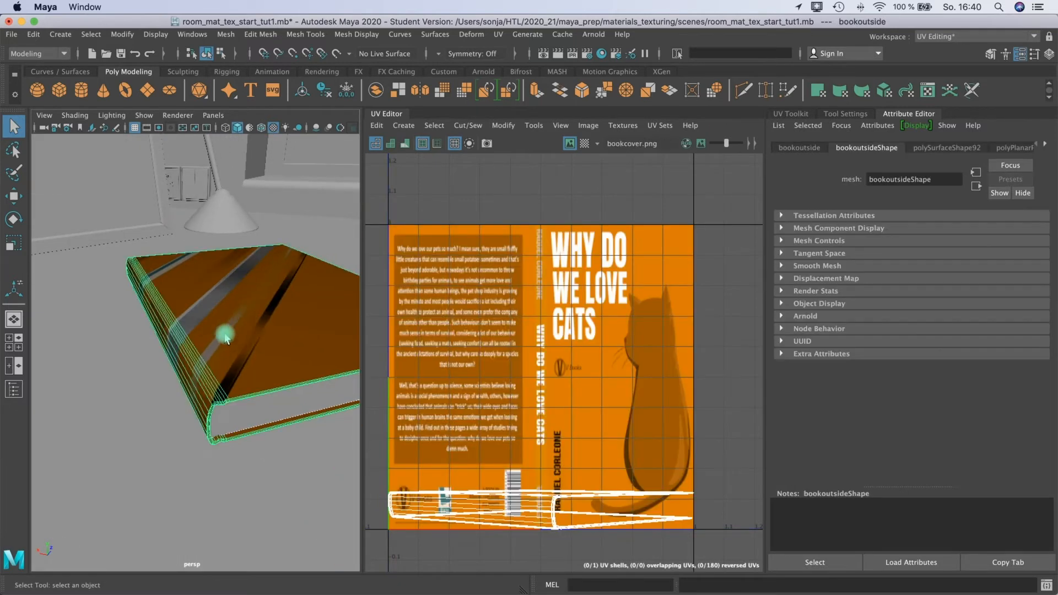
{"action": "left_click", "coordinate": [497, 37]}
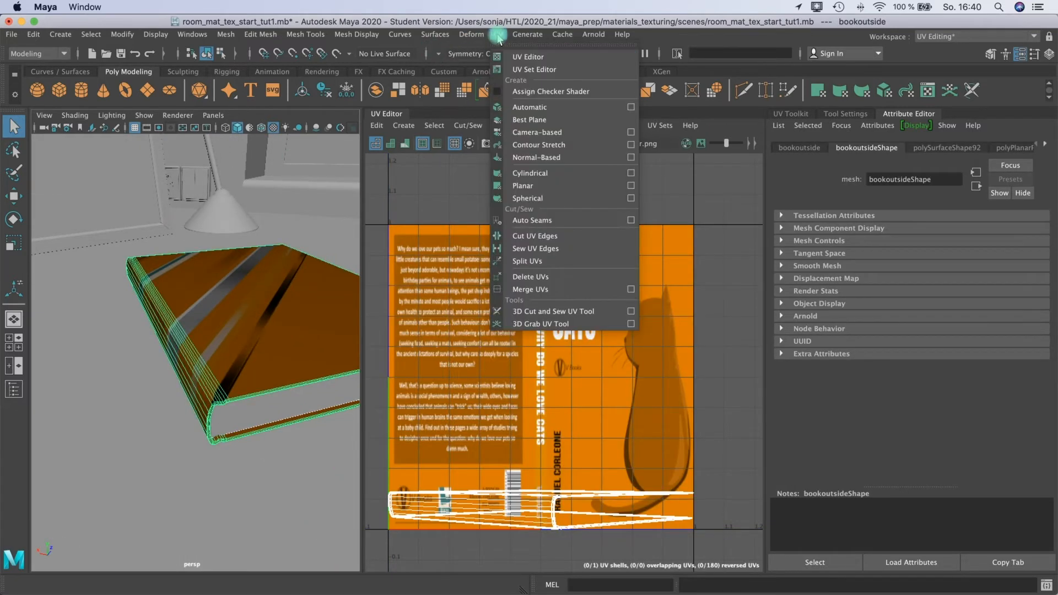
{"action": "left_click", "coordinate": [523, 107]}
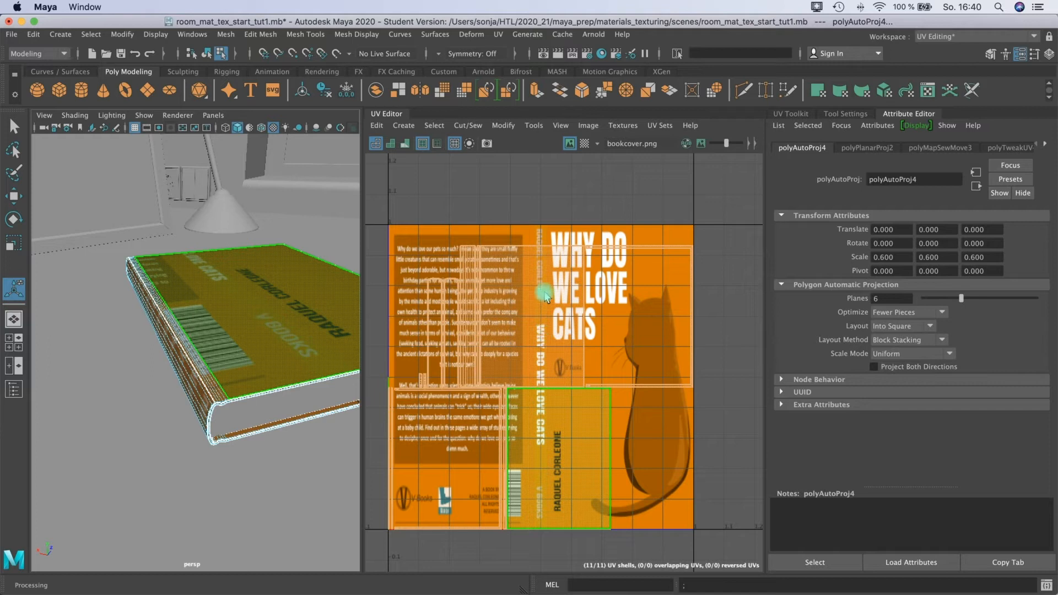
Examine which UV shells belong to the book's spine and covers by highlighting them on the model and in the UV layout
{"action": "scroll", "coordinate": [544, 297], "scroll_direction": "up", "scroll_amount": 5}
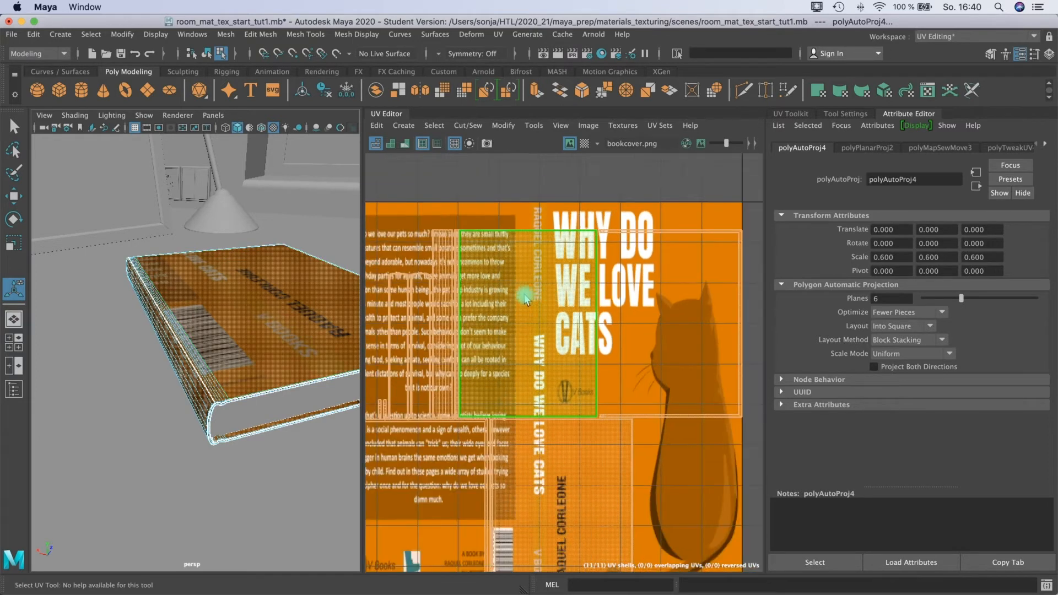
{"action": "left_click", "coordinate": [217, 412]}
{"action": "left_click_drag", "start_coordinate": [216, 412], "coordinate": [208, 323], "text": "alt"}
{"action": "mouse_move", "coordinate": [172, 353]}
{"action": "left_mouse_down", "text": "alt"}
{"action": "mouse_move", "coordinate": [194, 349]}
{"action": "mouse_move", "coordinate": [170, 354]}
{"action": "left_mouse_up", "text": "alt"}
{"action": "left_click", "coordinate": [499, 373]}
{"action": "left_click", "coordinate": [370, 307]}
{"action": "left_click", "coordinate": [445, 249]}
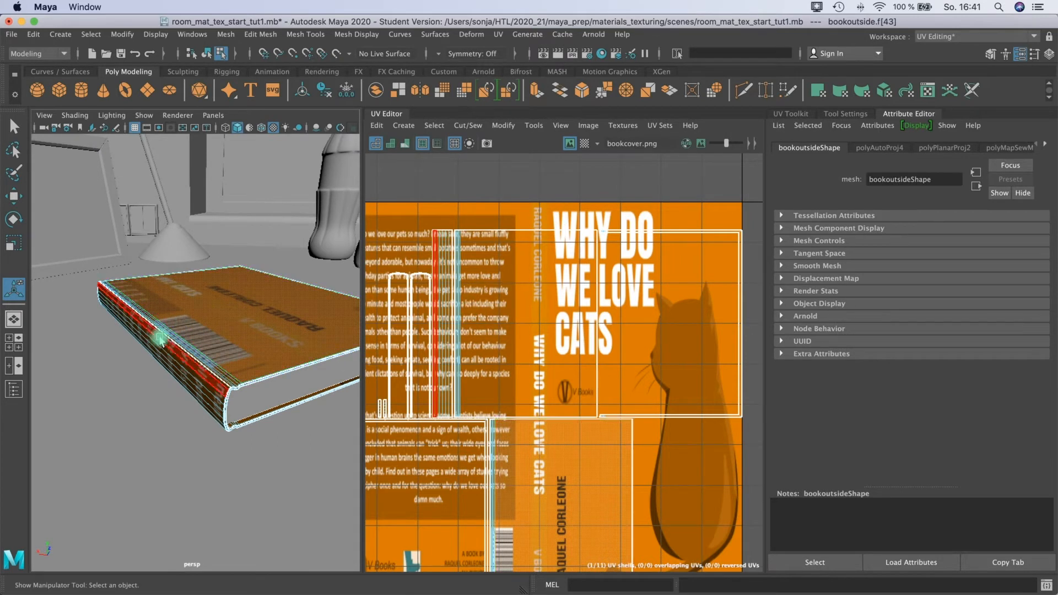
Switch to edge selection, pick the spine's upper border edge and stitch the two UV shells together along it
{"action": "right_click_drag", "start_coordinate": [159, 337], "coordinate": [164, 261]}
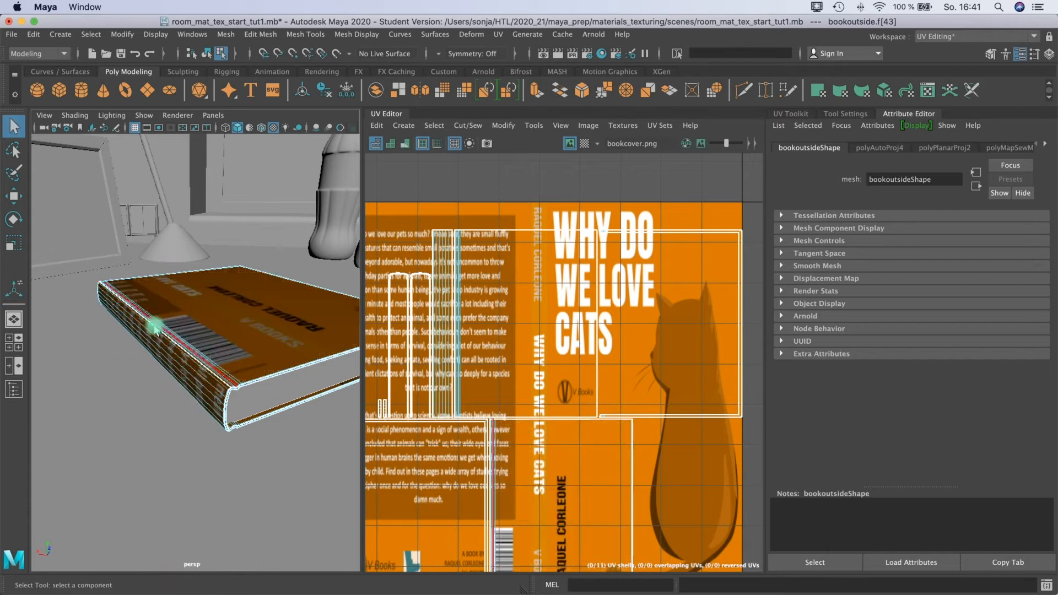
{"action": "left_click", "coordinate": [155, 328]}
{"action": "left_click", "coordinate": [461, 287]}
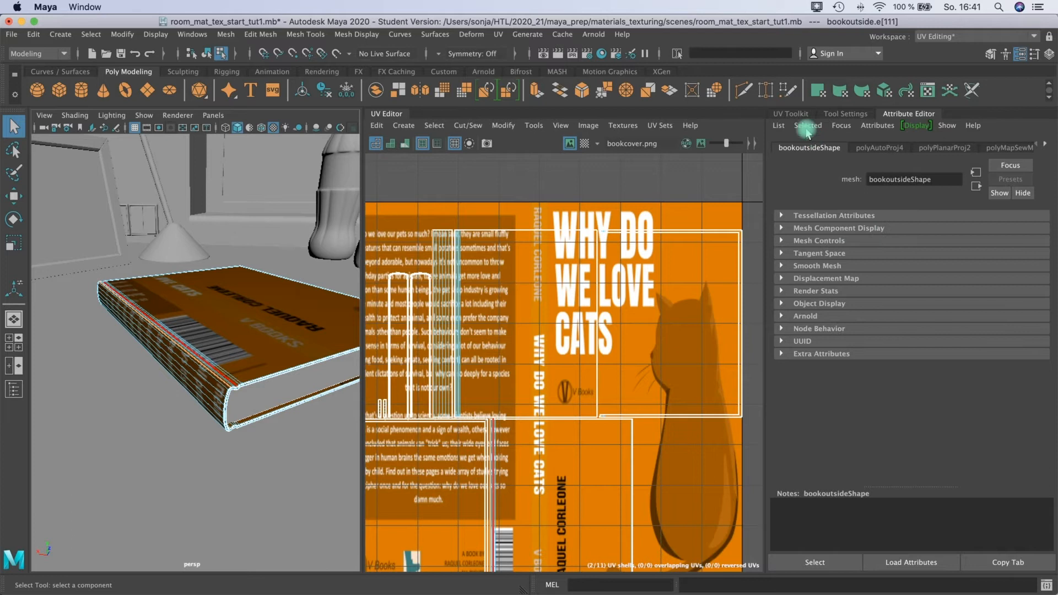
{"action": "left_click", "coordinate": [791, 114]}
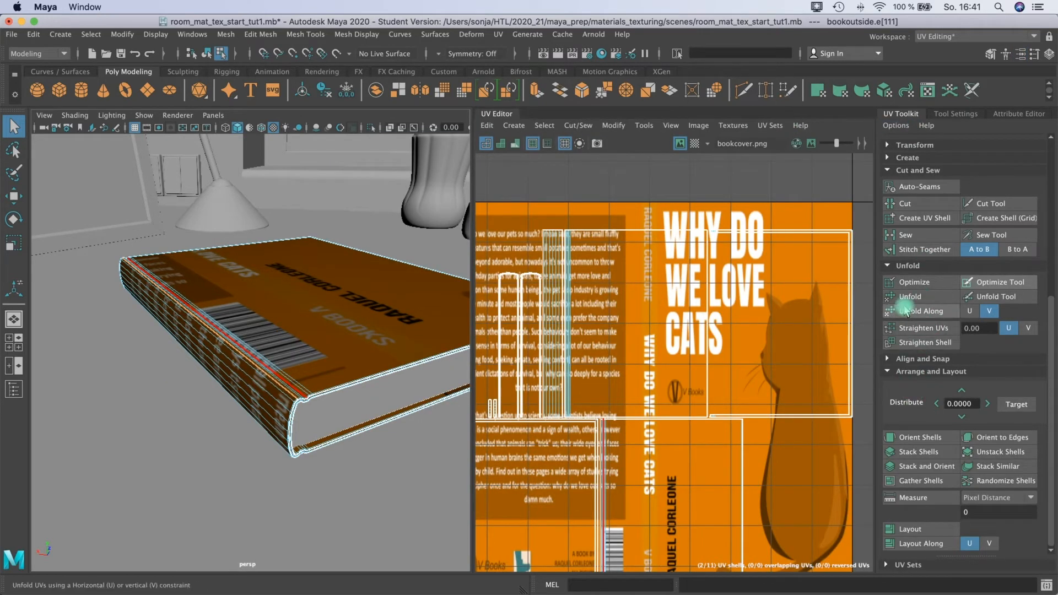
{"action": "left_click", "coordinate": [910, 251]}
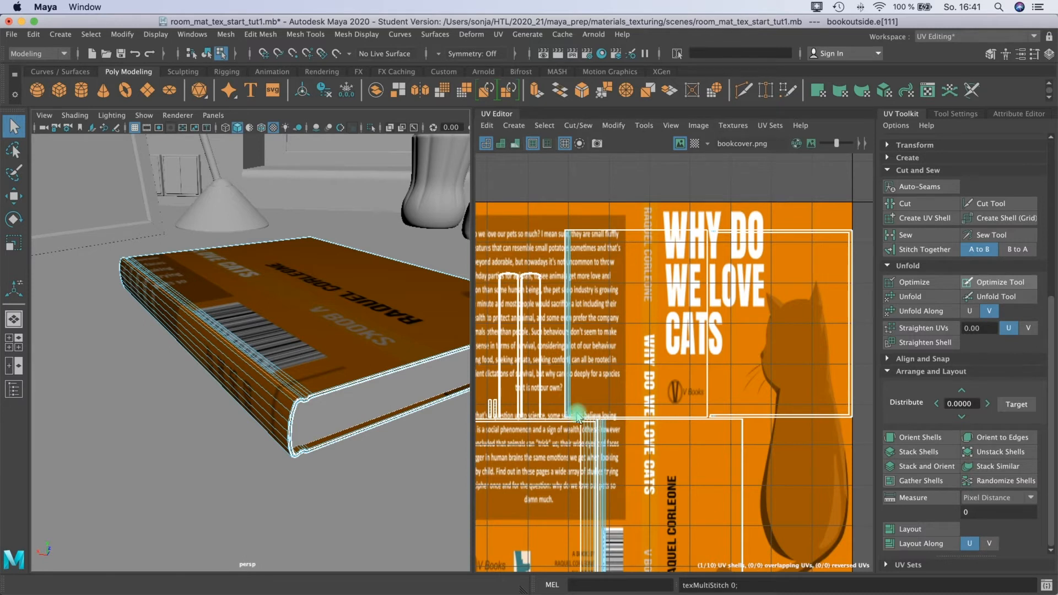
Try to isolate the book cover in the viewport with only its edge selected, and turn the isolation off again
{"action": "left_click_drag", "start_coordinate": [243, 378], "coordinate": [268, 352], "text": "alt"}
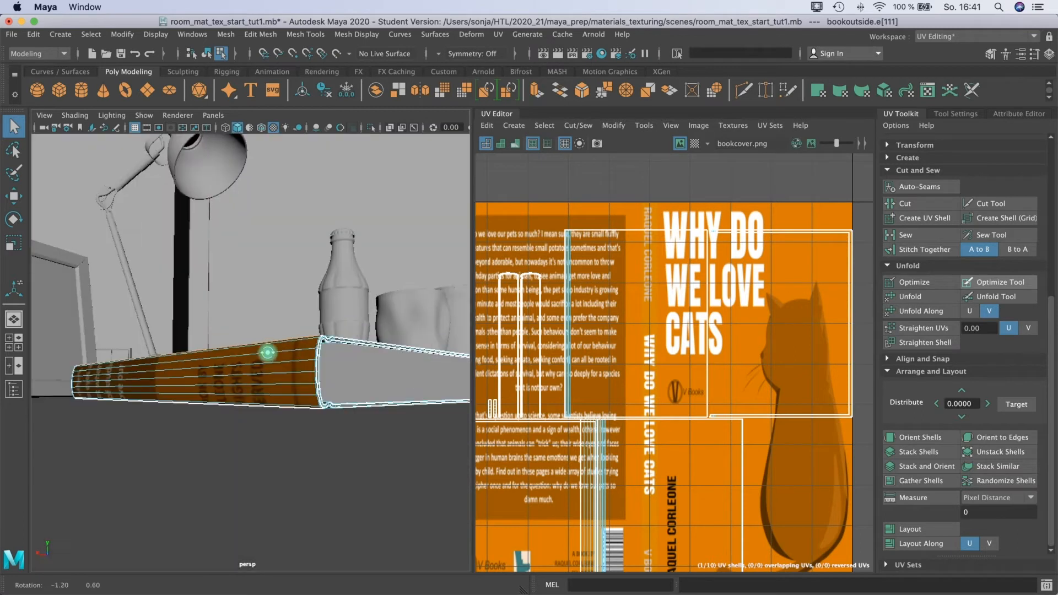
{"action": "scroll", "coordinate": [252, 399], "scroll_direction": "down", "scroll_amount": 5}
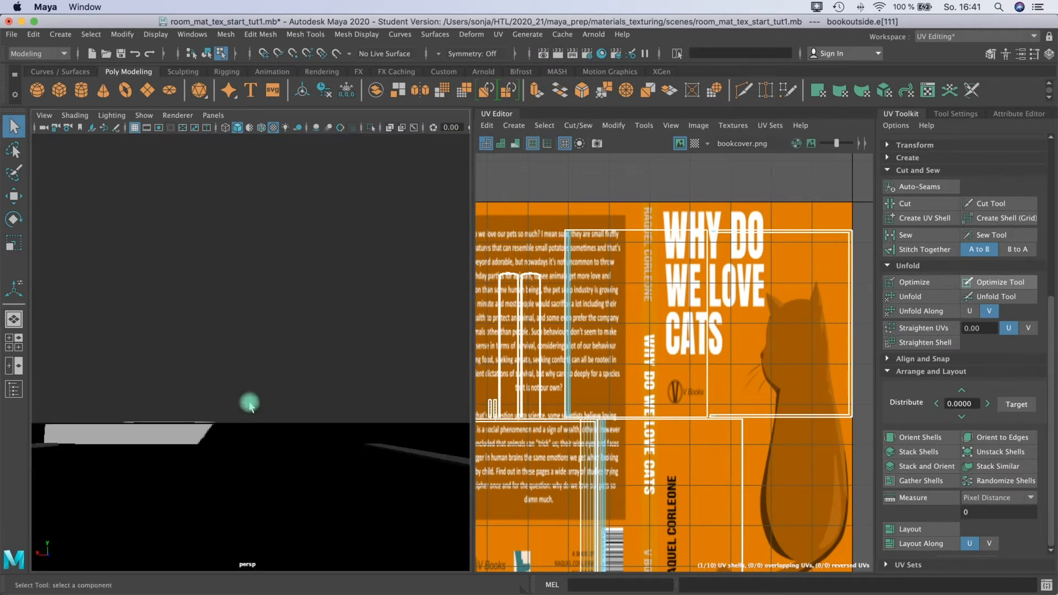
{"action": "scroll", "coordinate": [249, 405], "scroll_direction": "up", "scroll_amount": 5}
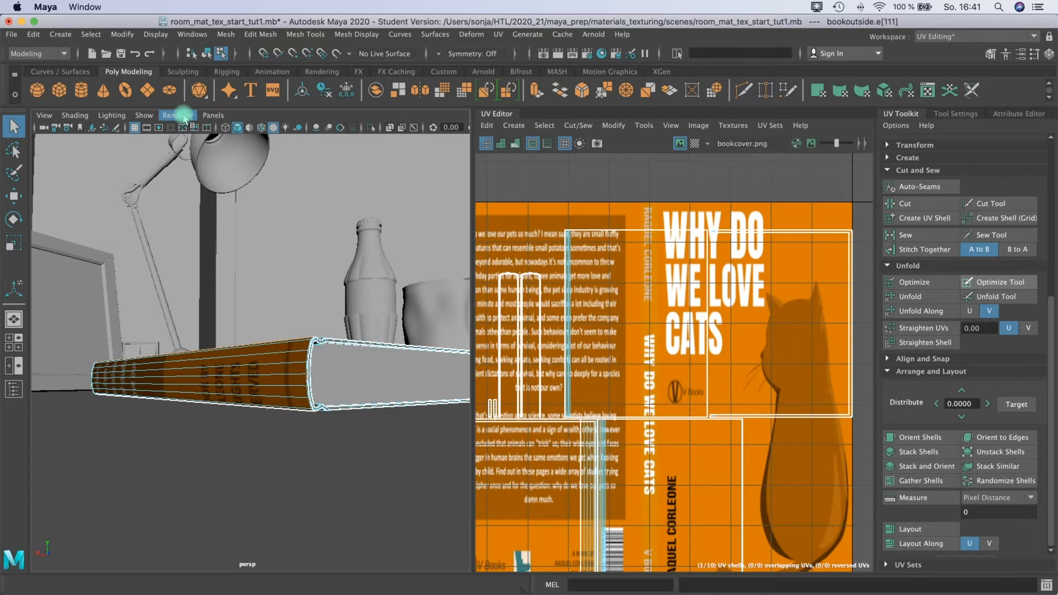
{"action": "left_click", "coordinate": [141, 116]}
{"action": "left_click", "coordinate": [189, 73]}
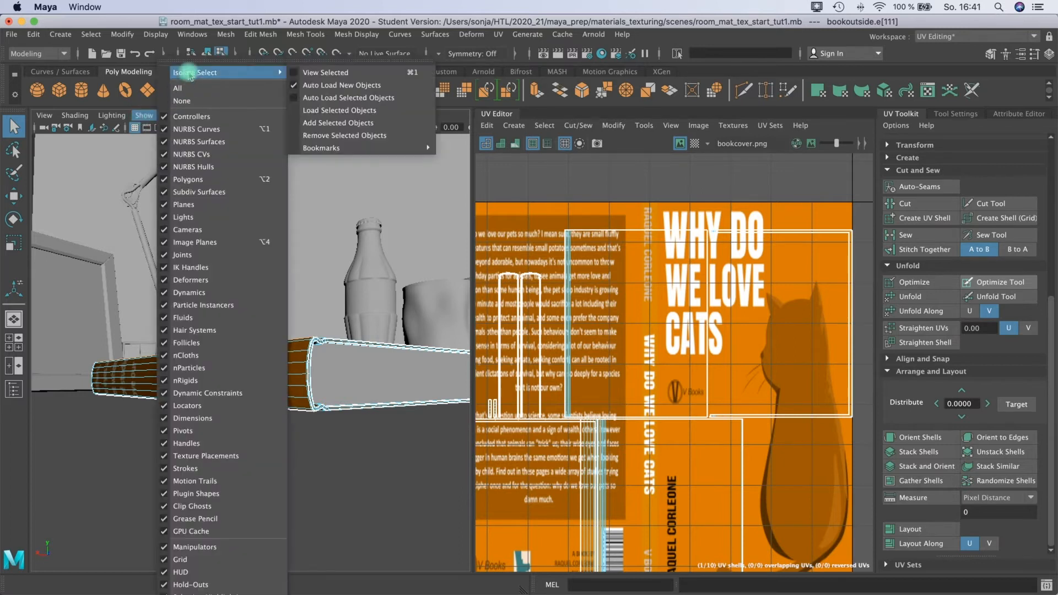
{"action": "left_click", "coordinate": [301, 74]}
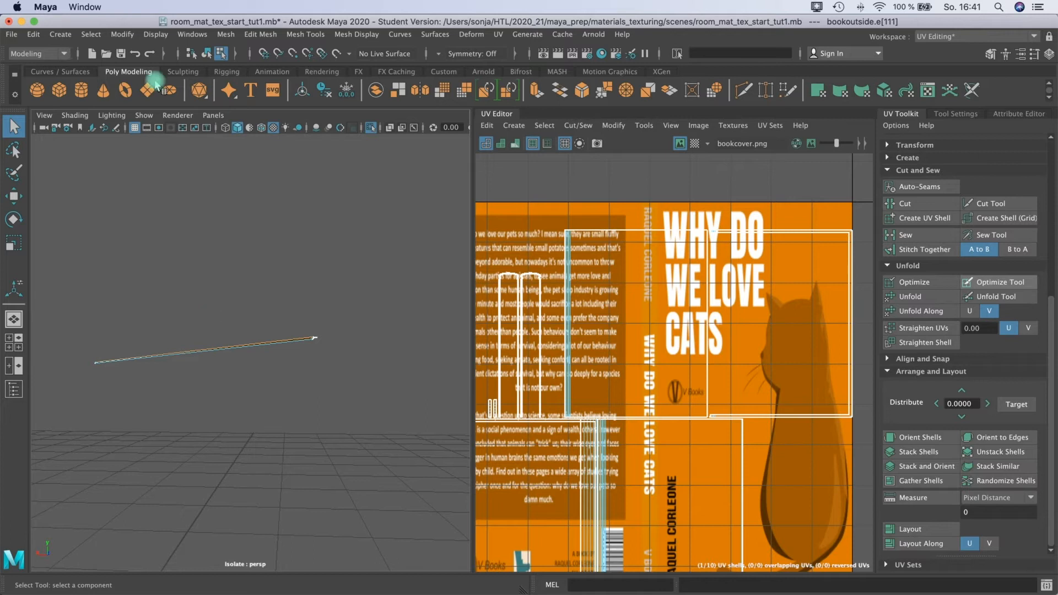
{"action": "left_click", "coordinate": [150, 116]}
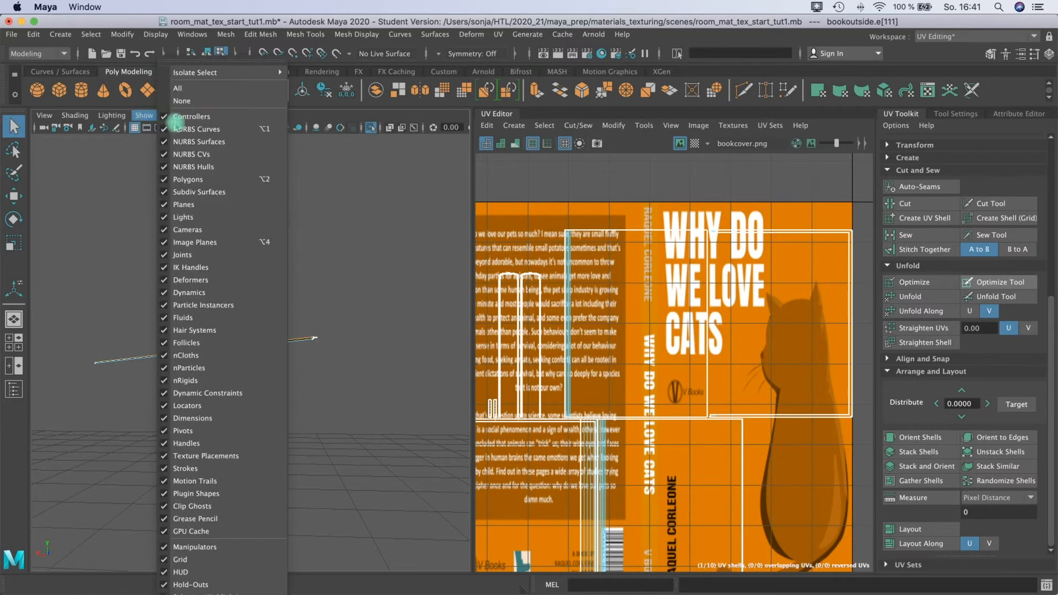
{"action": "mouse_move", "coordinate": [219, 74]}
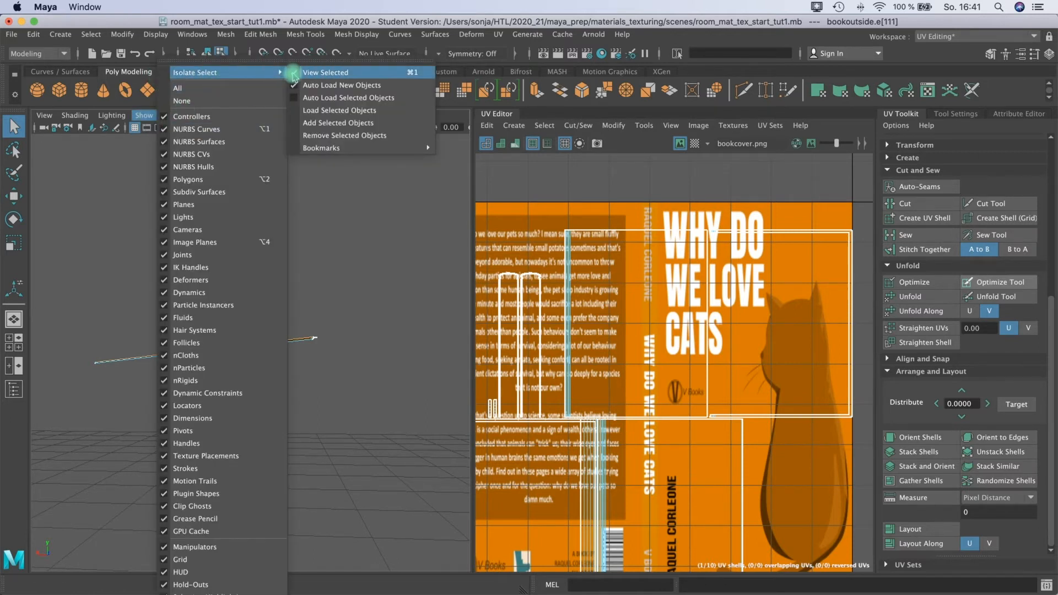
{"action": "left_click", "coordinate": [309, 73]}
Return to object mode and isolate the whole book cover in the viewport
{"action": "right_click_drag", "start_coordinate": [225, 300], "coordinate": [286, 282]}
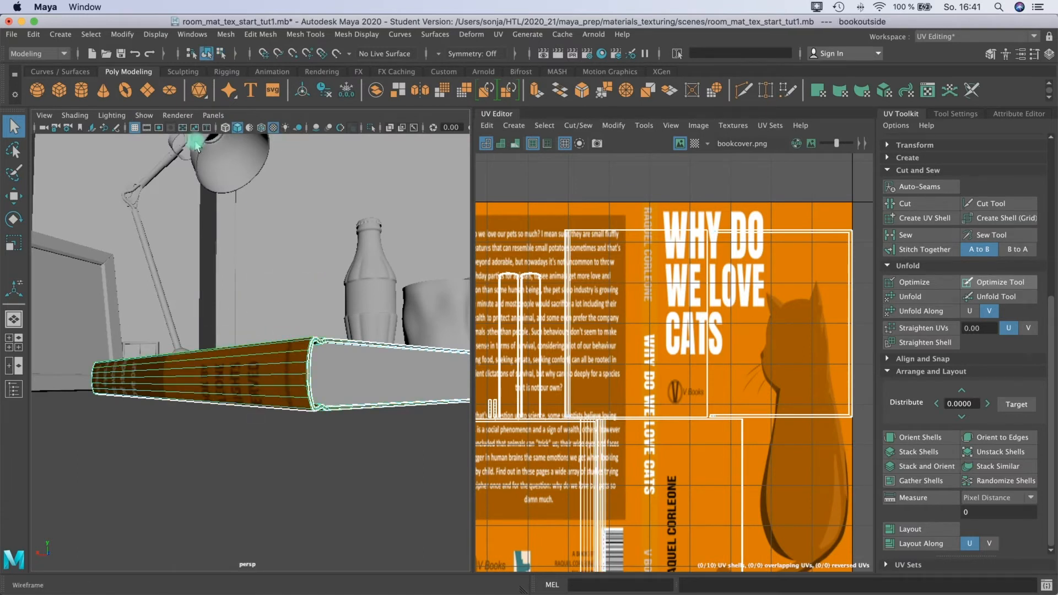
{"action": "left_click", "coordinate": [144, 115]}
{"action": "mouse_move", "coordinate": [224, 74]}
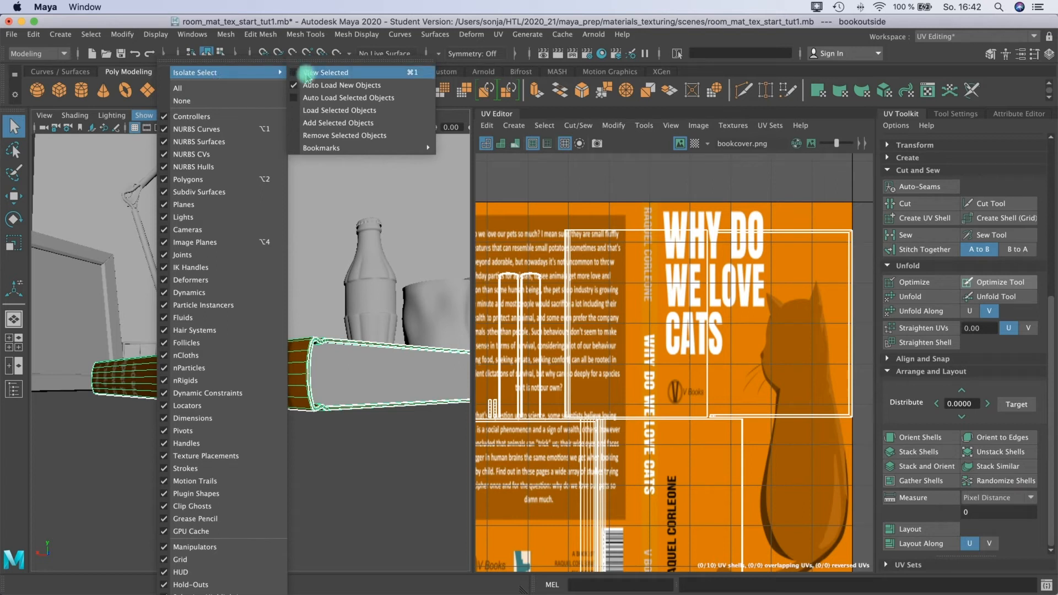
{"action": "left_click", "coordinate": [392, 77]}
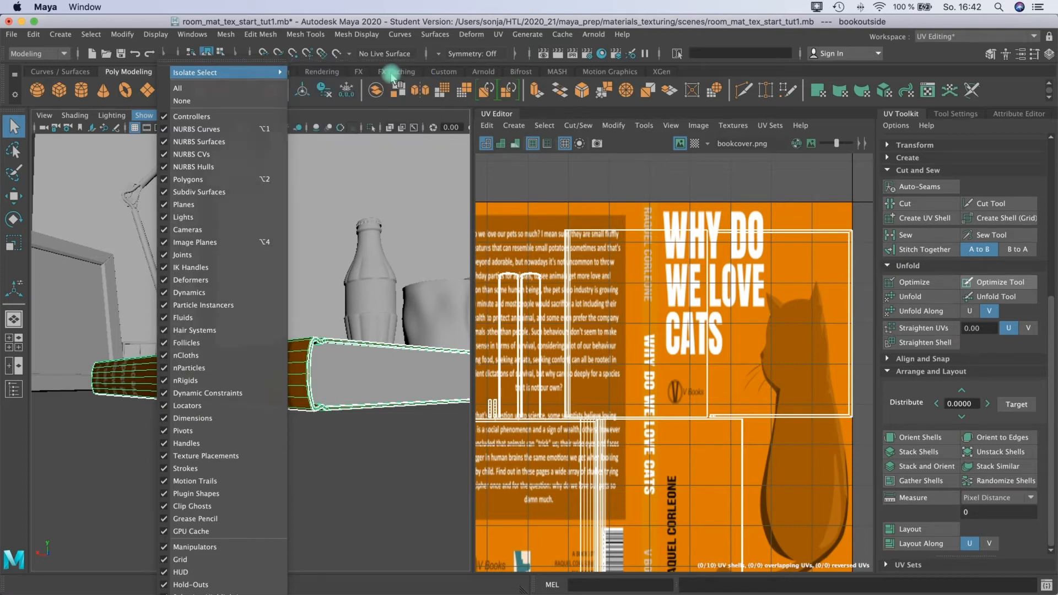
Stitch the UV shell of the book's underside to the adjoining shell along their shared edge, and switch to UV shell selection
{"action": "left_click_drag", "start_coordinate": [233, 375], "coordinate": [268, 384], "text": "alt"}
{"action": "right_click_drag", "start_coordinate": [258, 301], "coordinate": [255, 267]}
{"action": "left_click", "coordinate": [253, 384]}
{"action": "left_click", "coordinate": [300, 375]}
{"action": "left_click", "coordinate": [904, 299]}
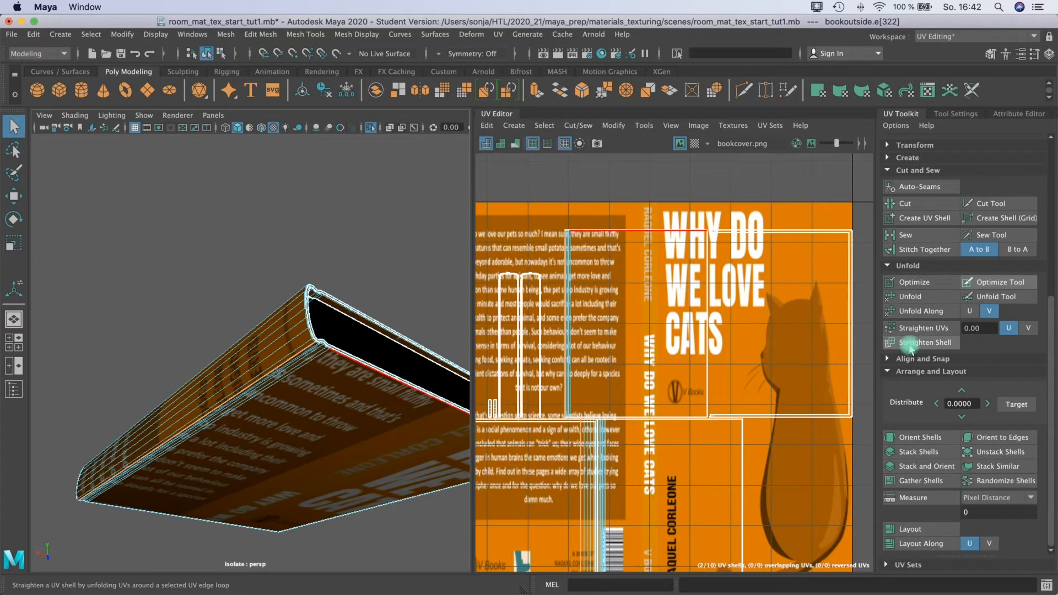
{"action": "left_click", "coordinate": [912, 250]}
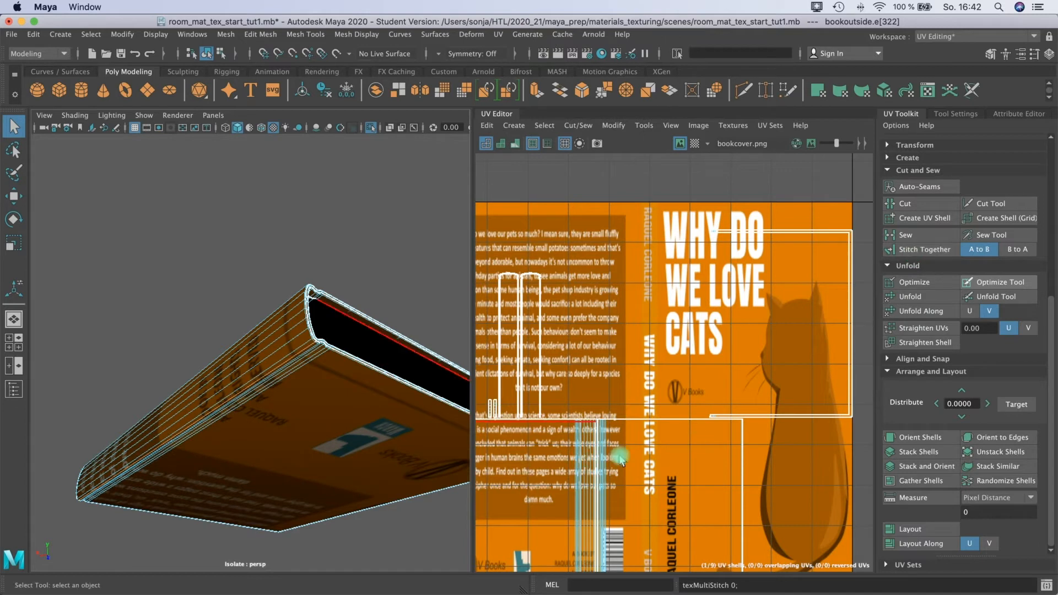
{"action": "right_click_drag", "start_coordinate": [648, 448], "coordinate": [625, 440]}
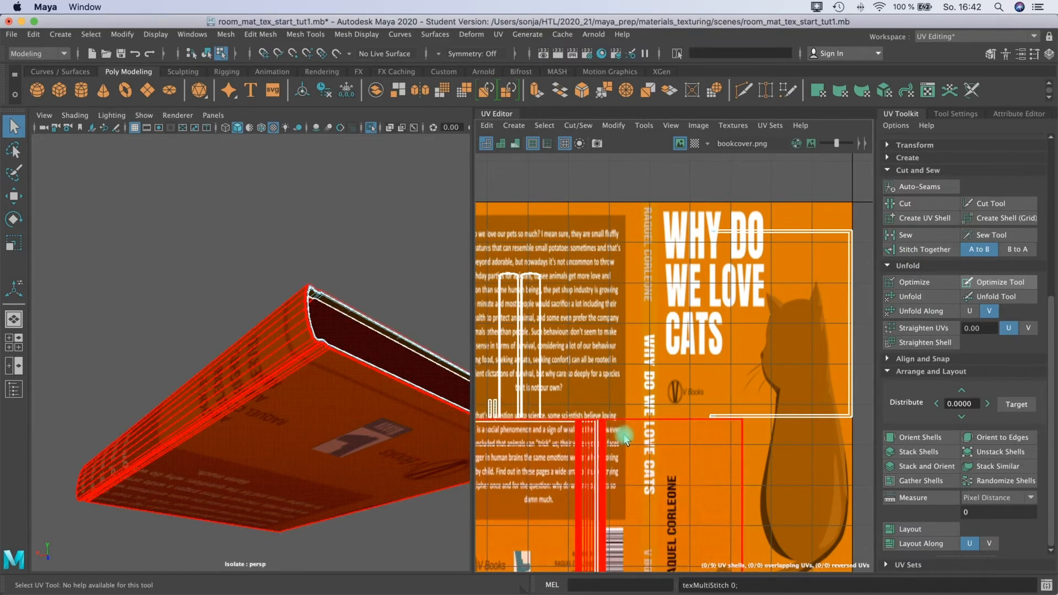
Select the stitched cover UV shell and move it up onto the cover image so its spine lies over the image's spine strip
{"action": "left_click", "coordinate": [627, 445]}
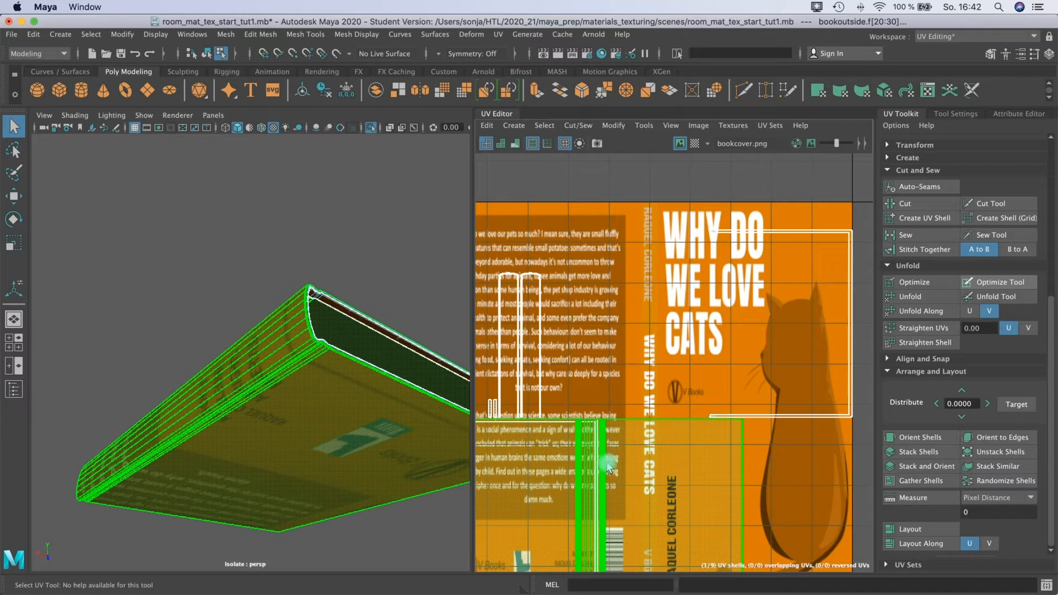
{"action": "key", "text": "w"}
{"action": "left_click_drag", "start_coordinate": [608, 466], "coordinate": [647, 321]}
{"action": "left_click_drag", "start_coordinate": [326, 357], "coordinate": [208, 325], "text": "alt"}
{"action": "middle_click_drag", "start_coordinate": [208, 326], "coordinate": [229, 350], "text": "alt"}
{"action": "left_click_drag", "start_coordinate": [229, 350], "coordinate": [258, 406], "text": "alt"}
{"action": "scroll", "coordinate": [625, 292], "scroll_direction": "down", "scroll_amount": 4}
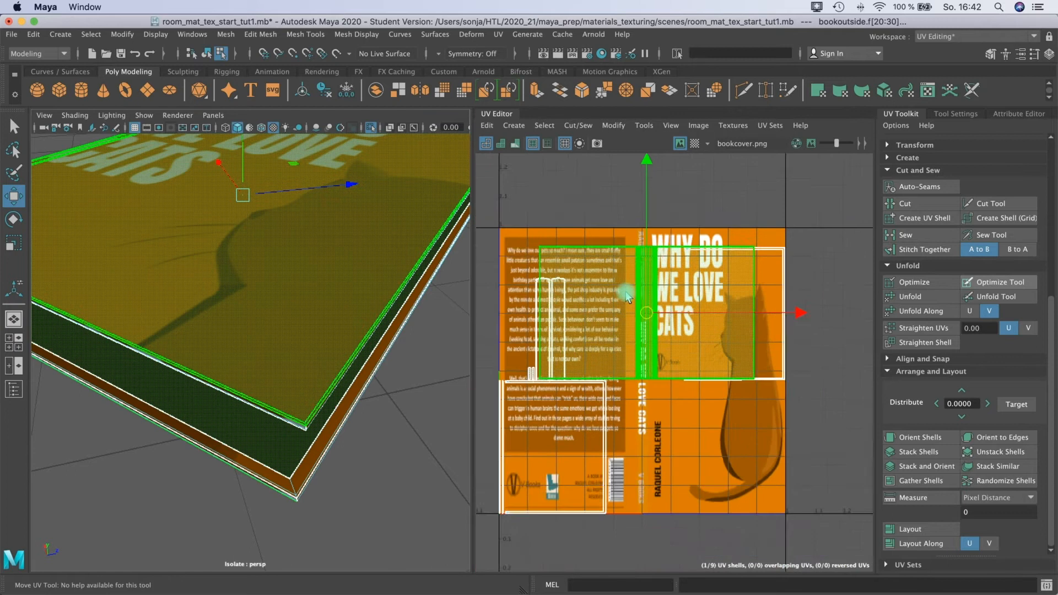
Select the border edge between the front cover and its thin rim and stitch the two UV shells together
{"action": "left_click", "coordinate": [553, 369]}
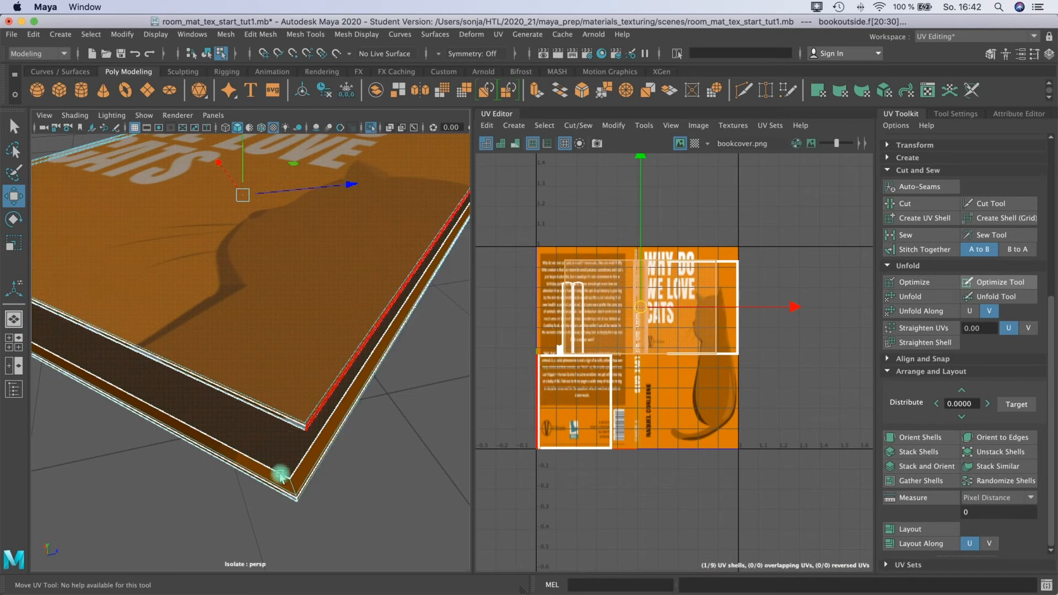
{"action": "right_click_drag", "start_coordinate": [255, 405], "coordinate": [268, 255], "text": "alt"}
{"action": "left_click", "coordinate": [270, 315]}
{"action": "left_click", "coordinate": [137, 359]}
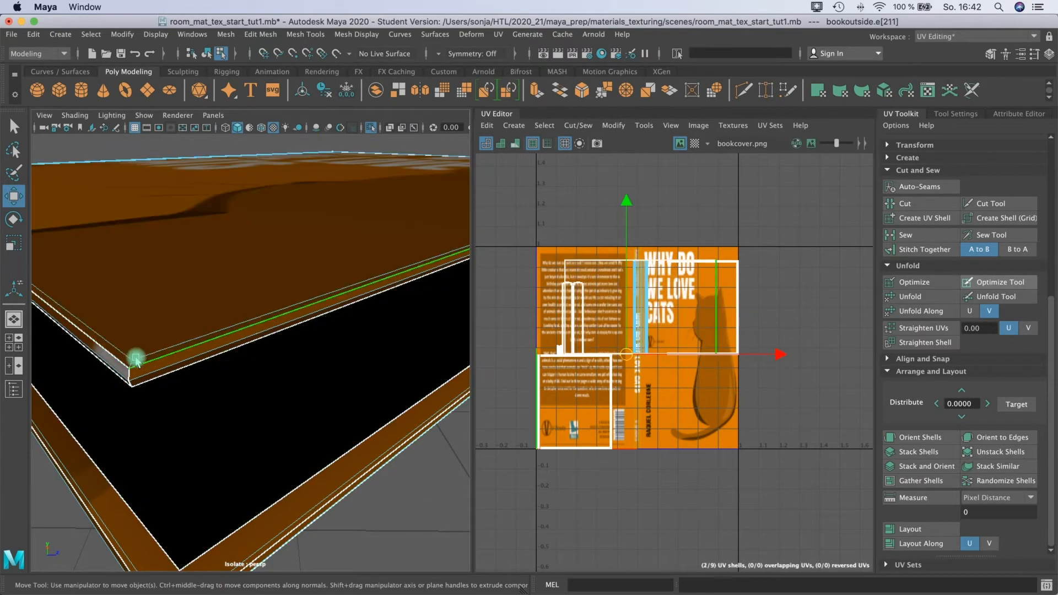
{"action": "left_click", "coordinate": [911, 343]}
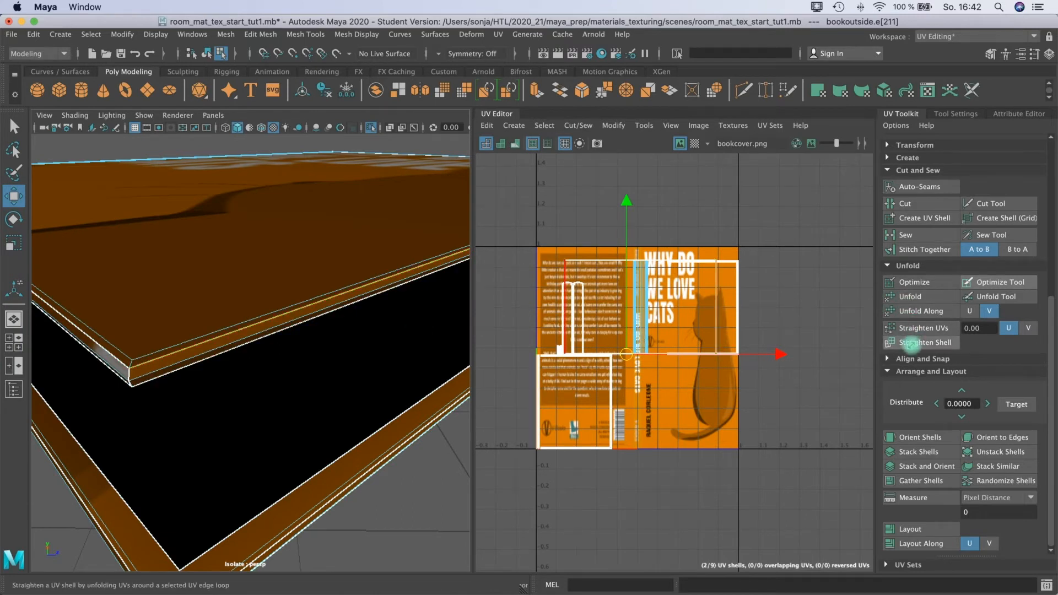
{"action": "left_click", "coordinate": [919, 249]}
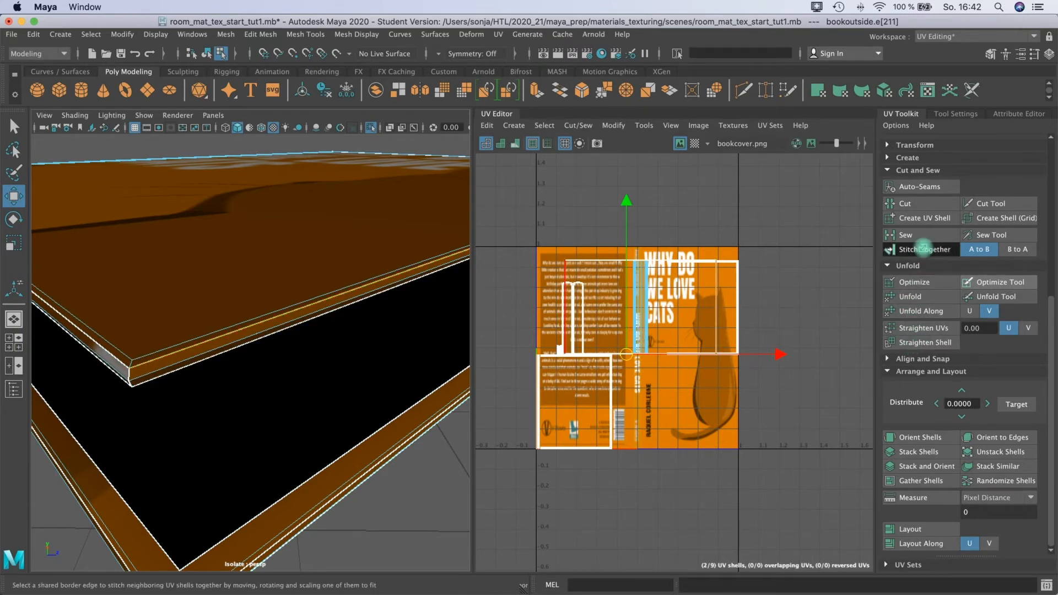
Select the outer border edge on the book's underside and stitch the adjoining rim UV shell to the cover shell
{"action": "left_click_drag", "start_coordinate": [331, 500], "coordinate": [206, 155], "text": "alt"}
{"action": "left_click", "coordinate": [578, 361]}
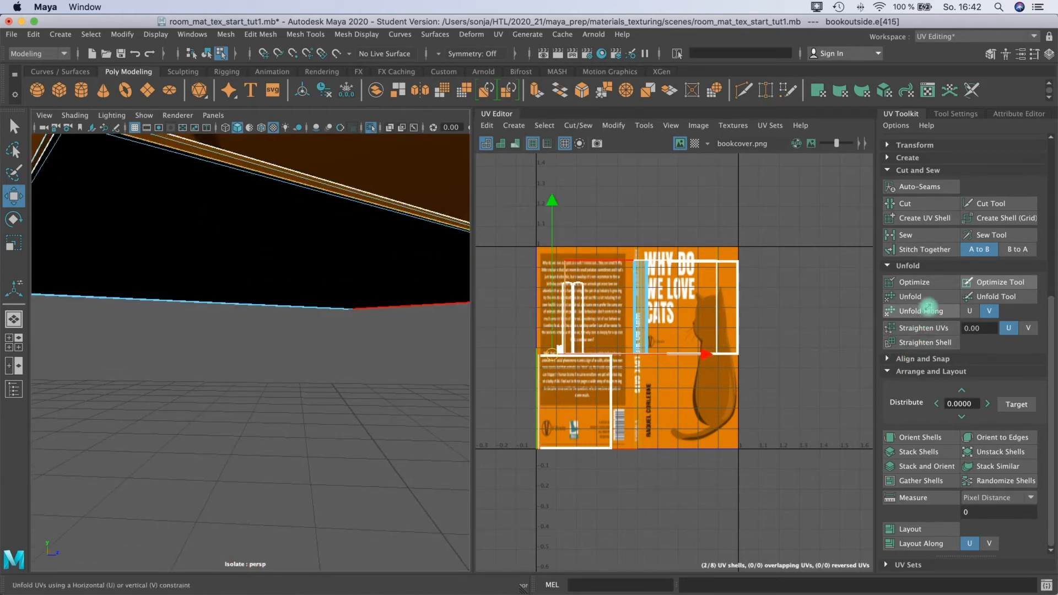
{"action": "left_click", "coordinate": [937, 251]}
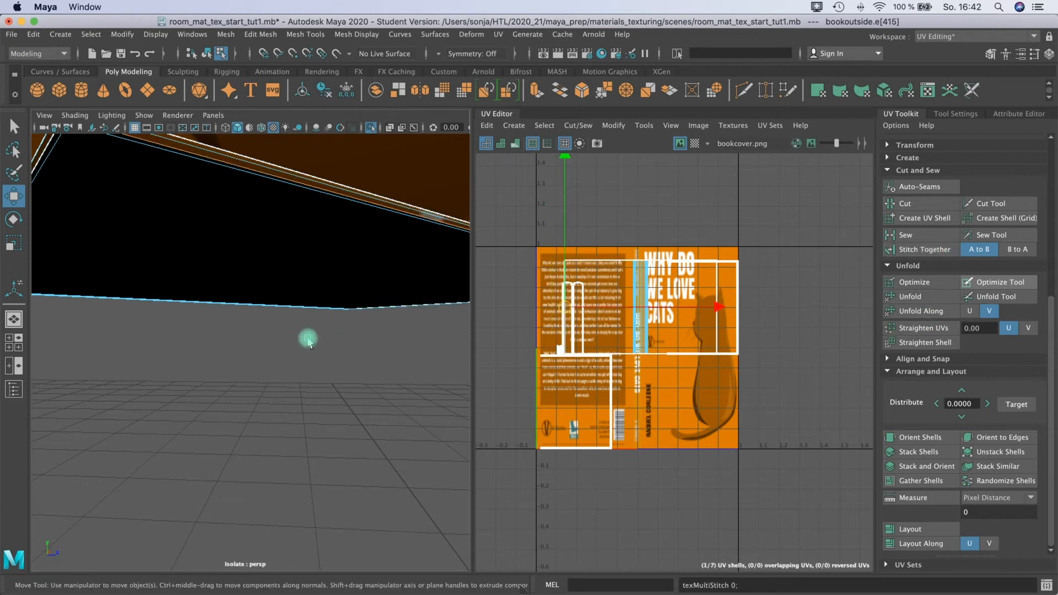
{"action": "mouse_move", "coordinate": [318, 365]}
{"action": "left_mouse_down", "text": "alt"}
{"action": "mouse_move", "coordinate": [324, 374]}
{"action": "mouse_move", "coordinate": [324, 362]}
{"action": "left_mouse_up", "text": "alt"}
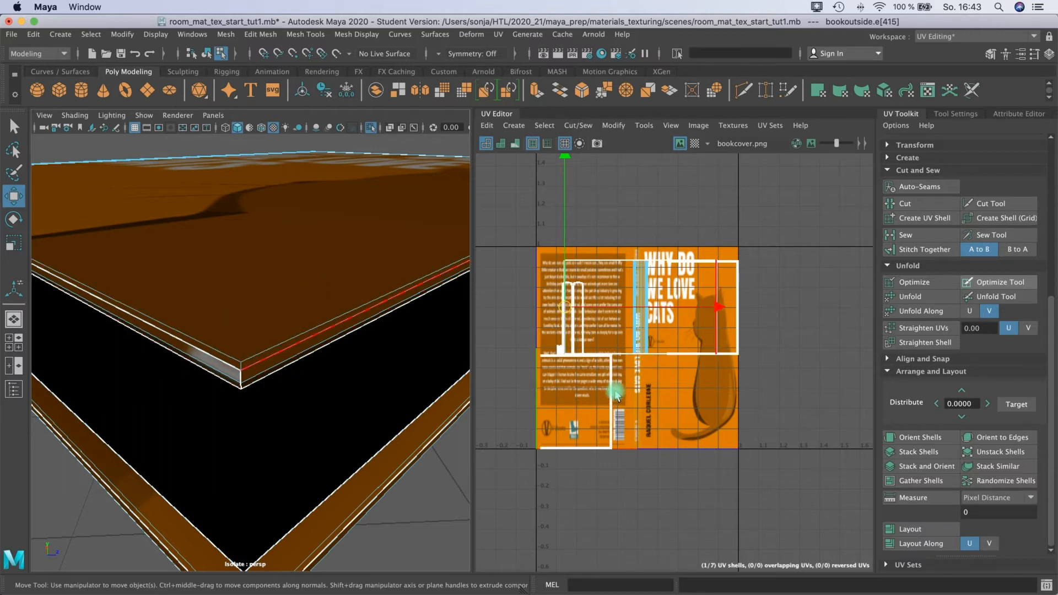
Return to UV shell selection, unfold the cover shell and move it above the cover image
{"action": "right_click_drag", "start_coordinate": [648, 264], "coordinate": [595, 247]}
{"action": "right_click_drag", "start_coordinate": [645, 301], "coordinate": [606, 279]}
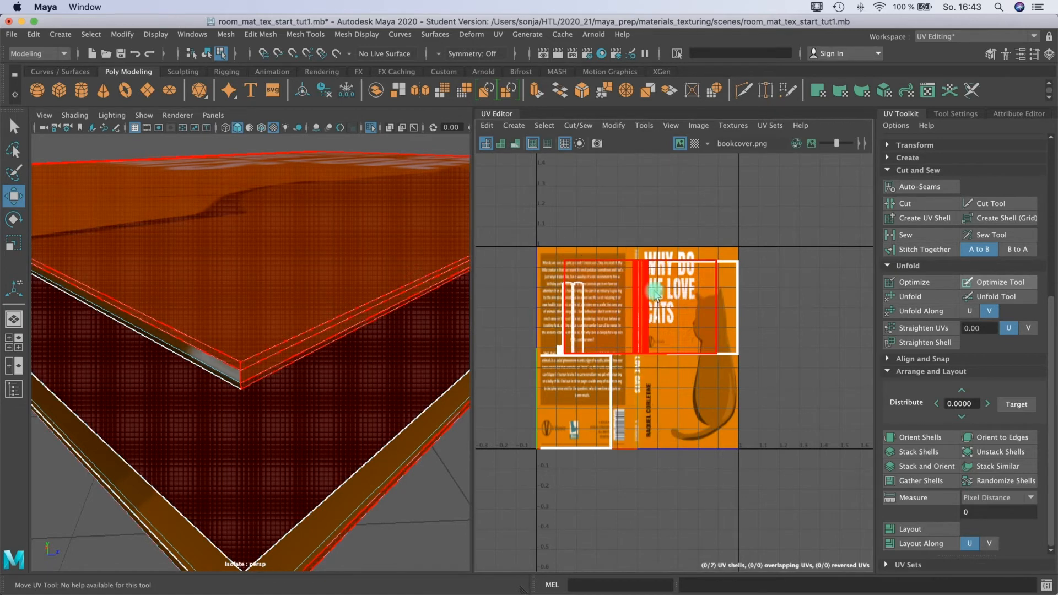
{"action": "left_click", "coordinate": [661, 300]}
{"action": "left_click", "coordinate": [908, 298]}
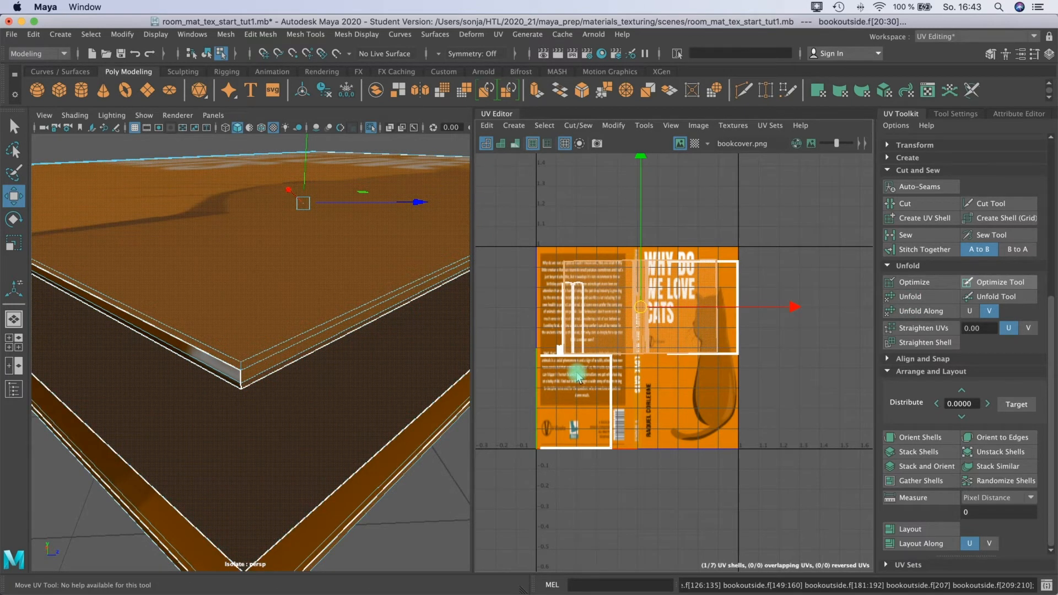
{"action": "left_click", "coordinate": [643, 308]}
{"action": "left_click_drag", "start_coordinate": [646, 311], "coordinate": [583, 284]}
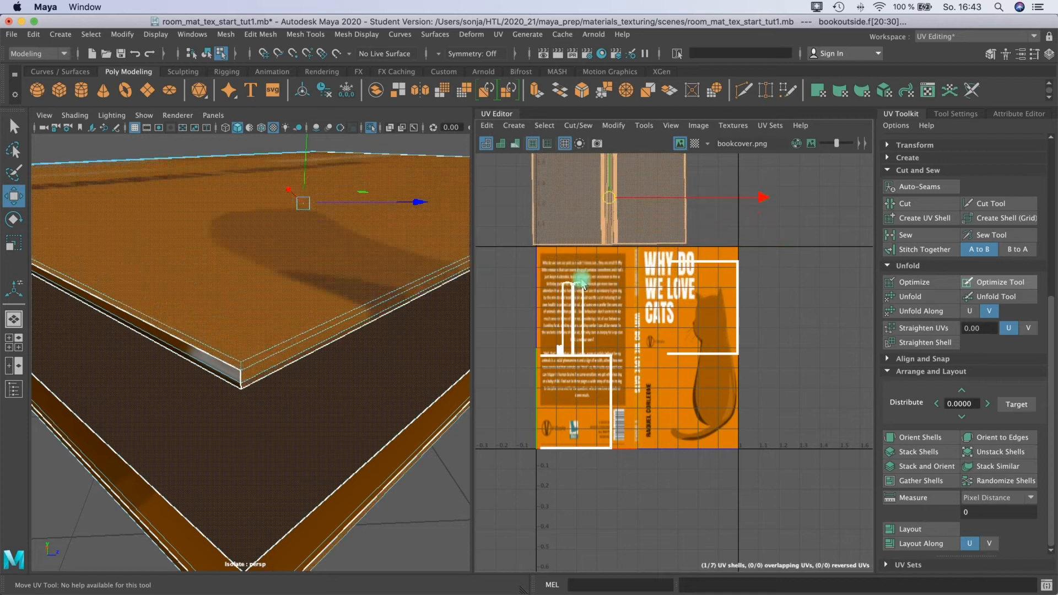
Select the remaining small UV shells, scale them down together and place them on a plain orange area right of the image's spine
{"action": "left_click_drag", "start_coordinate": [528, 252], "coordinate": [767, 500]}
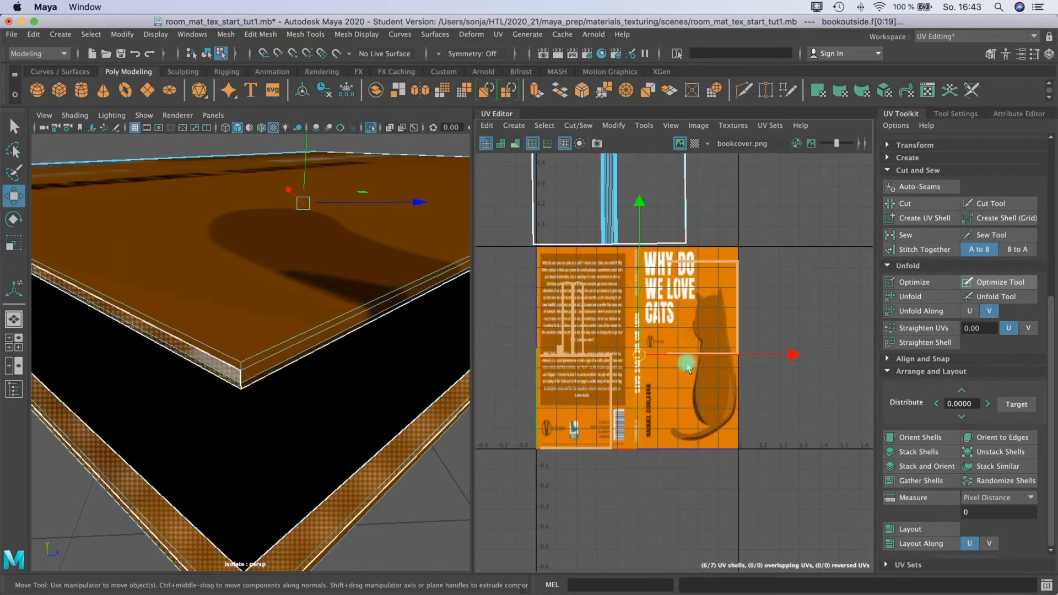
{"action": "key", "text": "r"}
{"action": "left_click_drag", "start_coordinate": [642, 356], "coordinate": [539, 418]}
{"action": "middle_click_drag", "start_coordinate": [505, 435], "coordinate": [522, 428]}
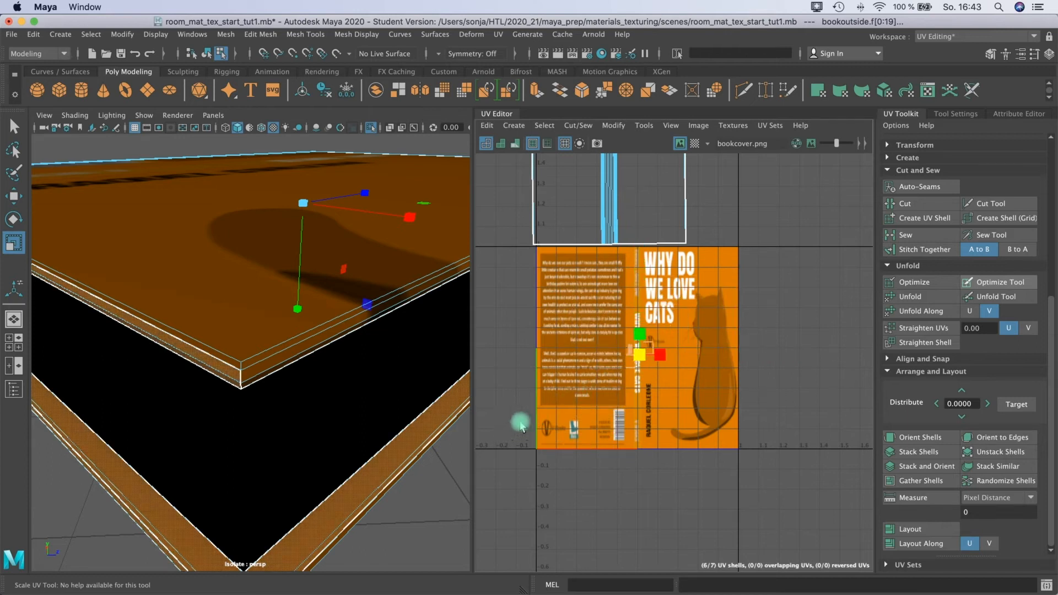
{"action": "key", "text": "w"}
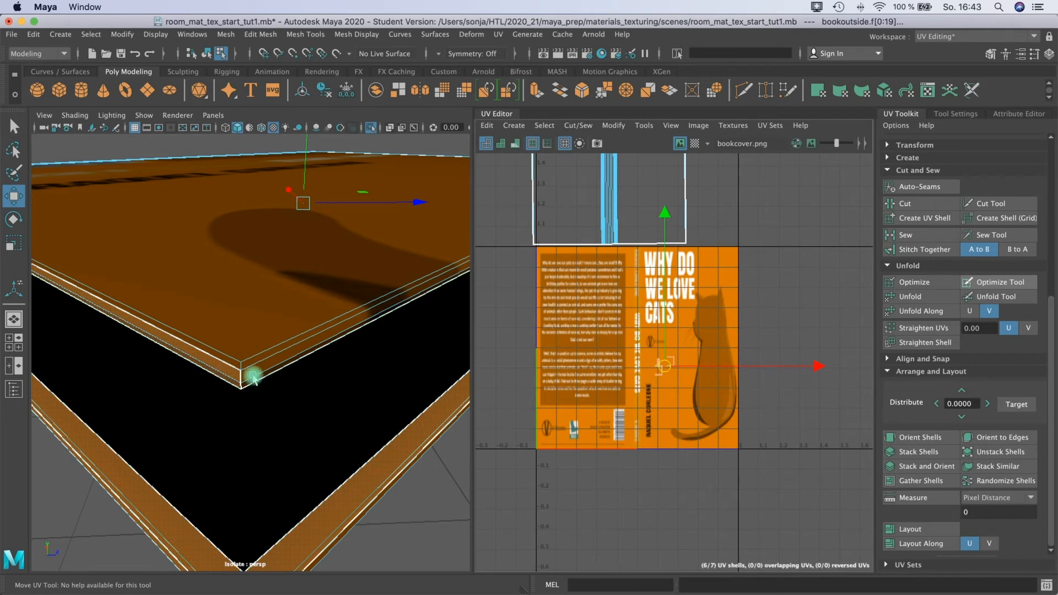
Move the cover UV shell back over the image and scale it vertically to the image's full height
{"action": "scroll", "coordinate": [599, 246], "scroll_direction": "down", "scroll_amount": 1}
{"action": "left_click", "coordinate": [613, 223]}
{"action": "left_click_drag", "start_coordinate": [613, 211], "coordinate": [632, 329]}
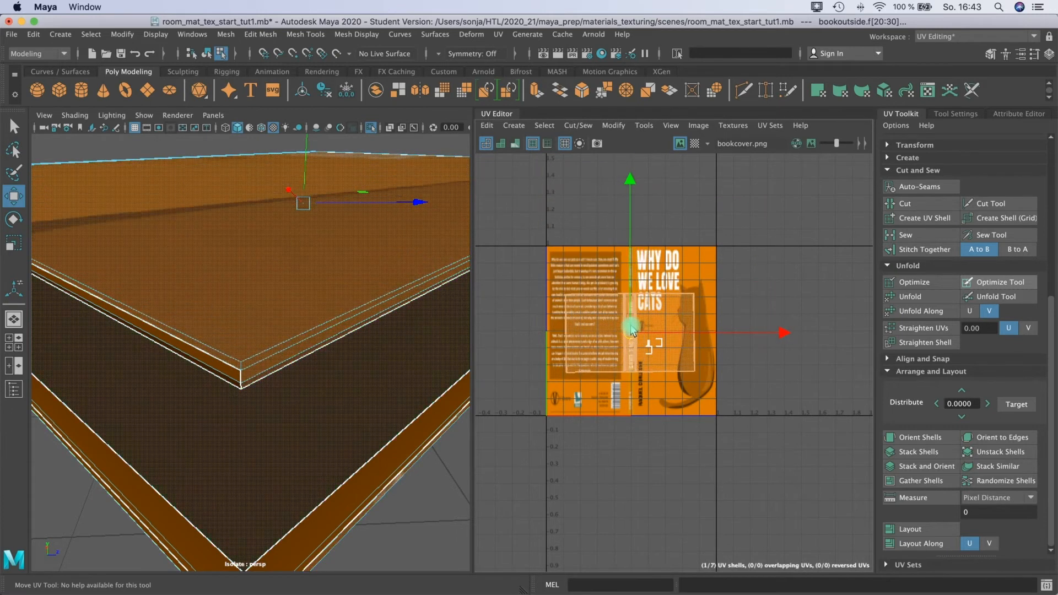
{"action": "key", "text": "e"}
{"action": "key", "text": "r"}
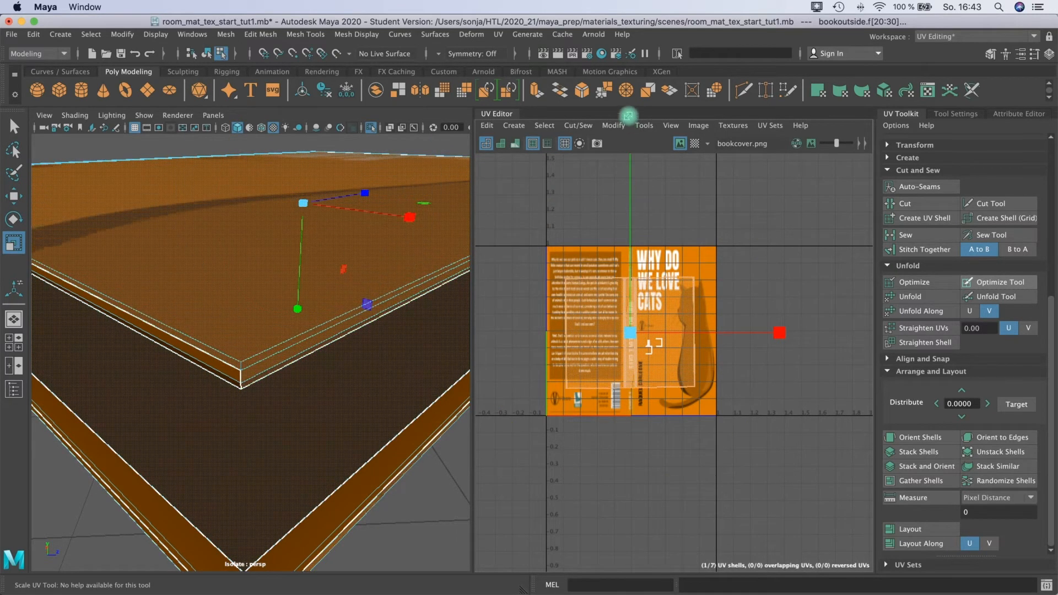
{"action": "left_click_drag", "start_coordinate": [629, 179], "coordinate": [623, 126]}
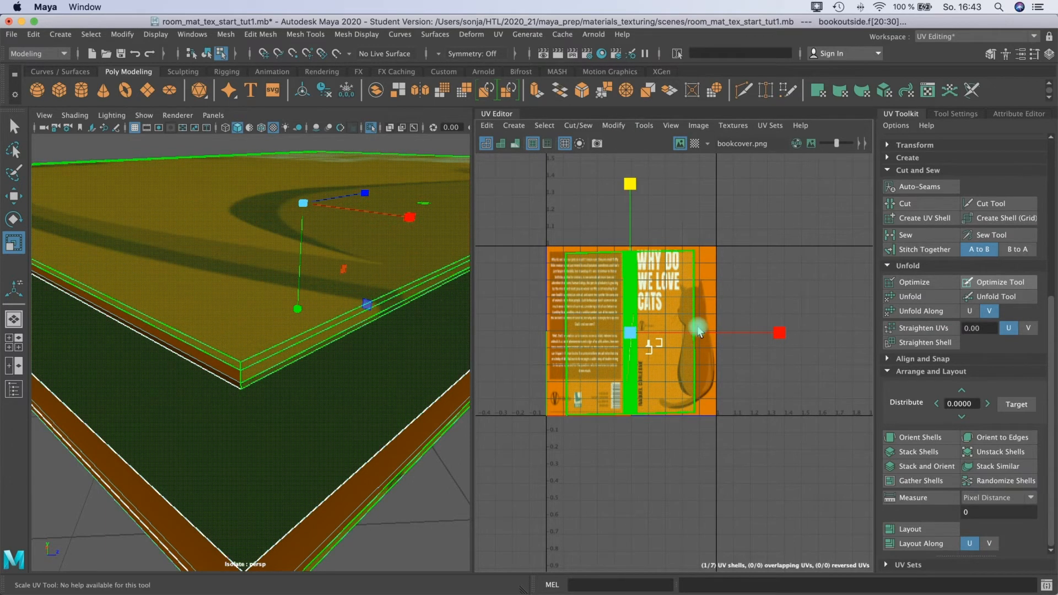
Rotate the cover UV shell slightly to straighten it and scale it horizontally to the image's full width
{"action": "scroll", "coordinate": [697, 326], "scroll_direction": "up", "scroll_amount": 2}
{"action": "key", "text": "e"}
{"action": "left_click_drag", "start_coordinate": [642, 189], "coordinate": [646, 194]}
{"action": "key", "text": "r"}
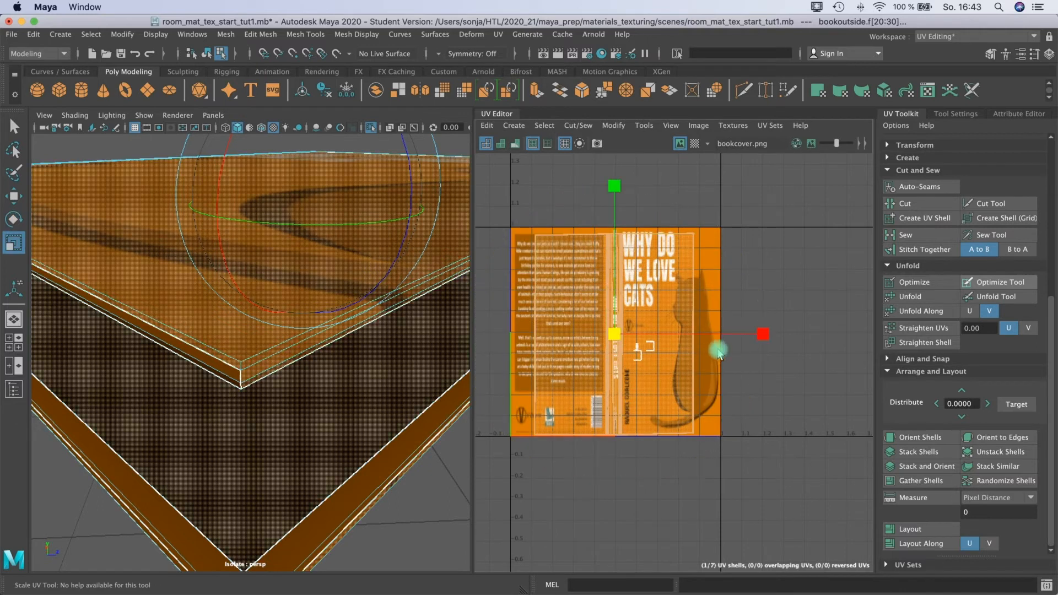
{"action": "mouse_move", "coordinate": [782, 336]}
{"action": "left_mouse_down"}
{"action": "mouse_move", "coordinate": [809, 337]}
{"action": "mouse_move", "coordinate": [768, 334]}
{"action": "left_mouse_up"}
Fine-tune the cover shell's vertical scale to match the image borders and apply Orient Shells to it
{"action": "key", "text": "w"}
{"action": "key", "text": "e"}
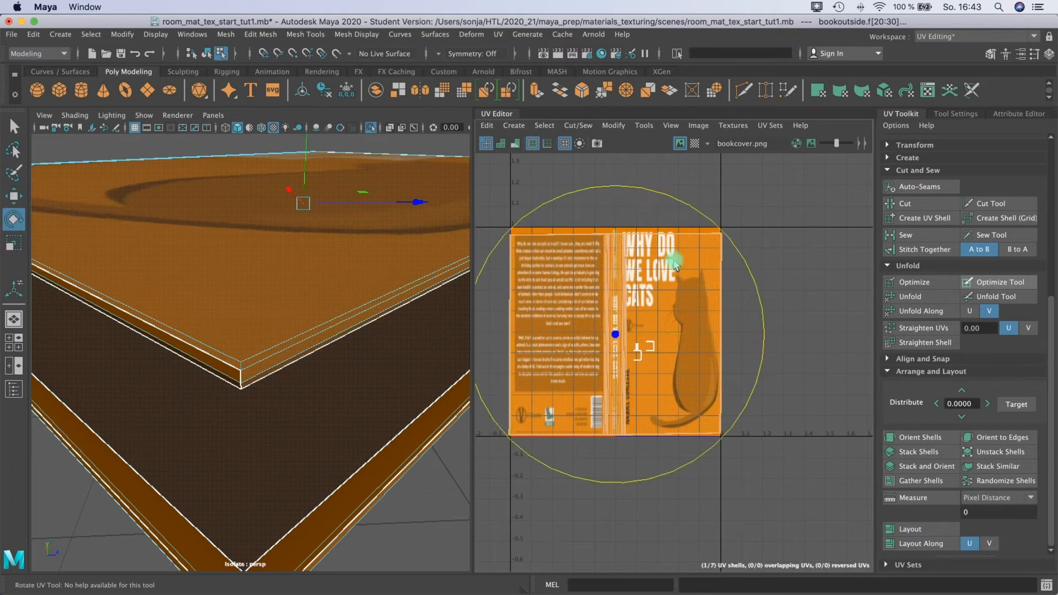
{"action": "key", "text": "r"}
{"action": "left_click_drag", "start_coordinate": [618, 186], "coordinate": [616, 187]}
{"action": "key", "text": "w"}
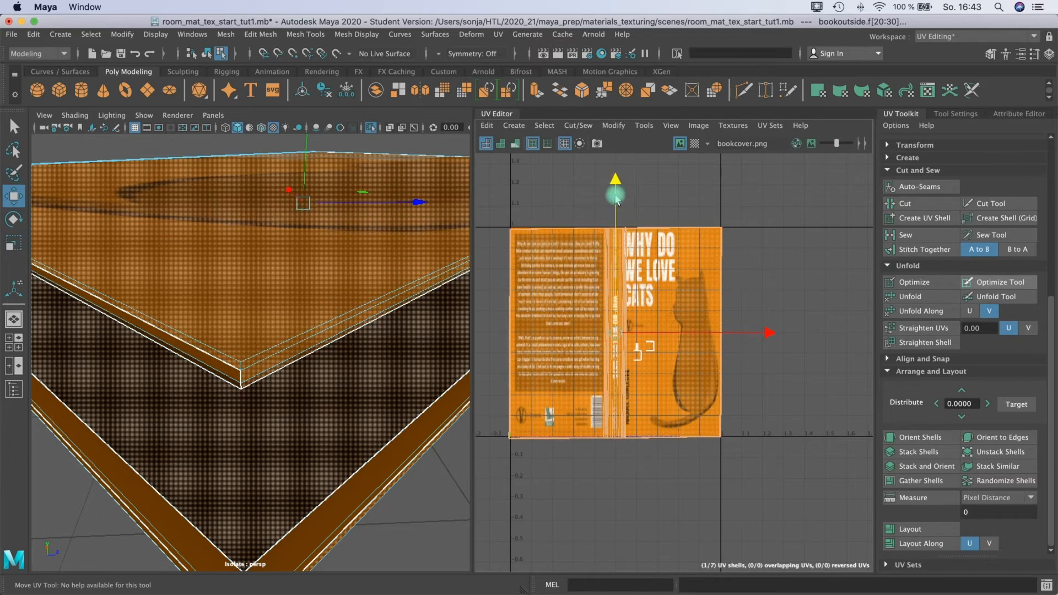
{"action": "left_click", "coordinate": [918, 436]}
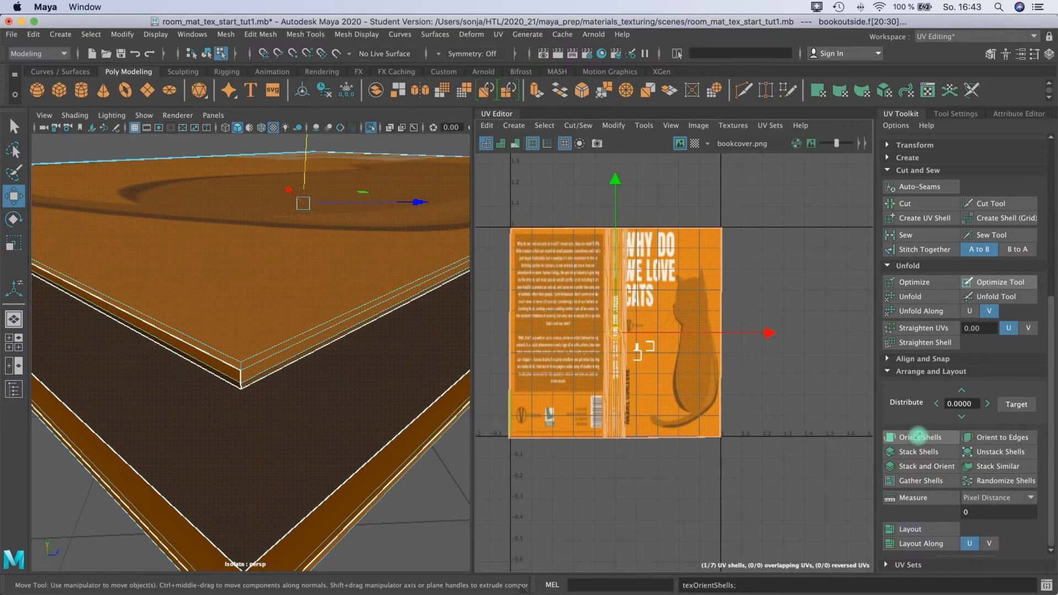
{"action": "left_click", "coordinate": [632, 300]}
{"action": "left_click", "coordinate": [302, 347]}
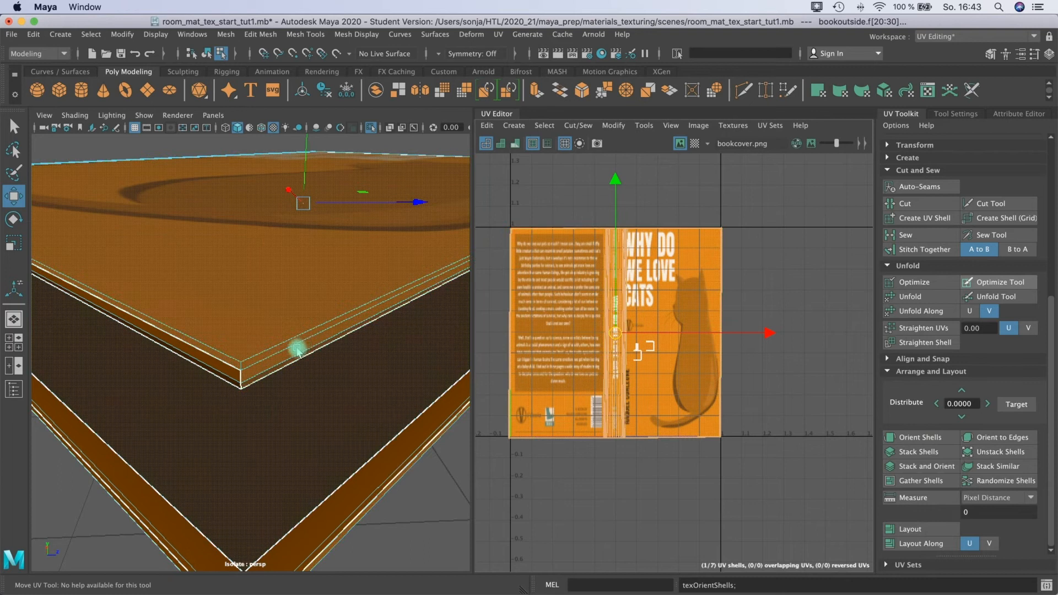
Examine how the cover image sits on the book's front and spine
{"action": "scroll", "coordinate": [320, 332], "scroll_direction": "down", "scroll_amount": 5}
{"action": "left_click_drag", "start_coordinate": [297, 361], "coordinate": [383, 325], "text": "alt"}
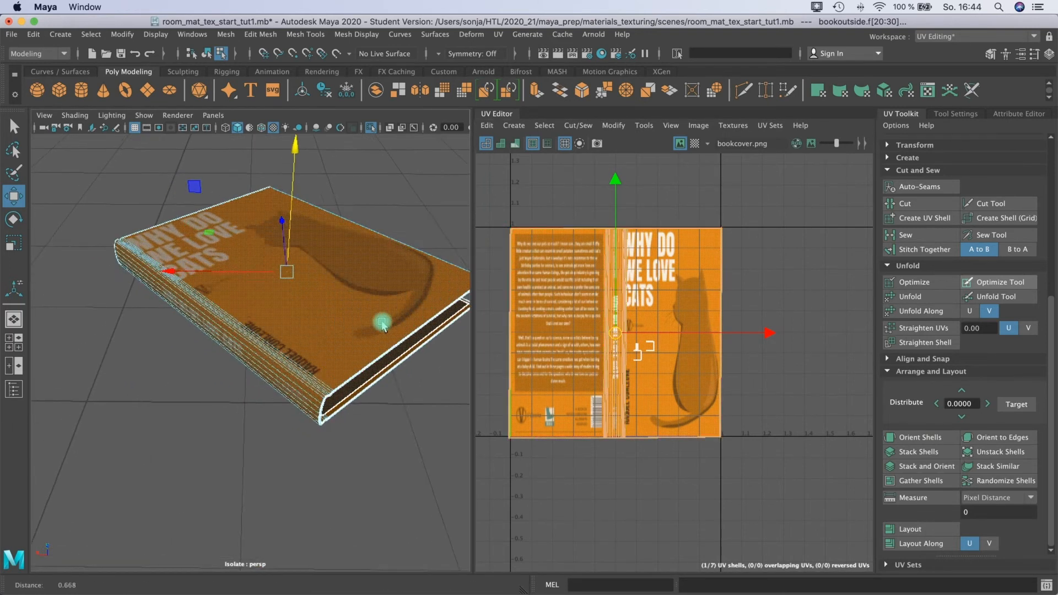
{"action": "right_click_drag", "start_coordinate": [237, 358], "coordinate": [271, 355], "text": "alt"}
{"action": "middle_click_drag", "start_coordinate": [283, 323], "coordinate": [314, 349], "text": "alt"}
{"action": "right_click_drag", "start_coordinate": [237, 358], "coordinate": [286, 359], "text": "alt"}
{"action": "left_click_drag", "start_coordinate": [336, 335], "coordinate": [234, 338], "text": "alt"}
{"action": "left_click", "coordinate": [625, 297]}
{"action": "left_click_drag", "start_coordinate": [289, 356], "coordinate": [208, 283], "text": "alt"}
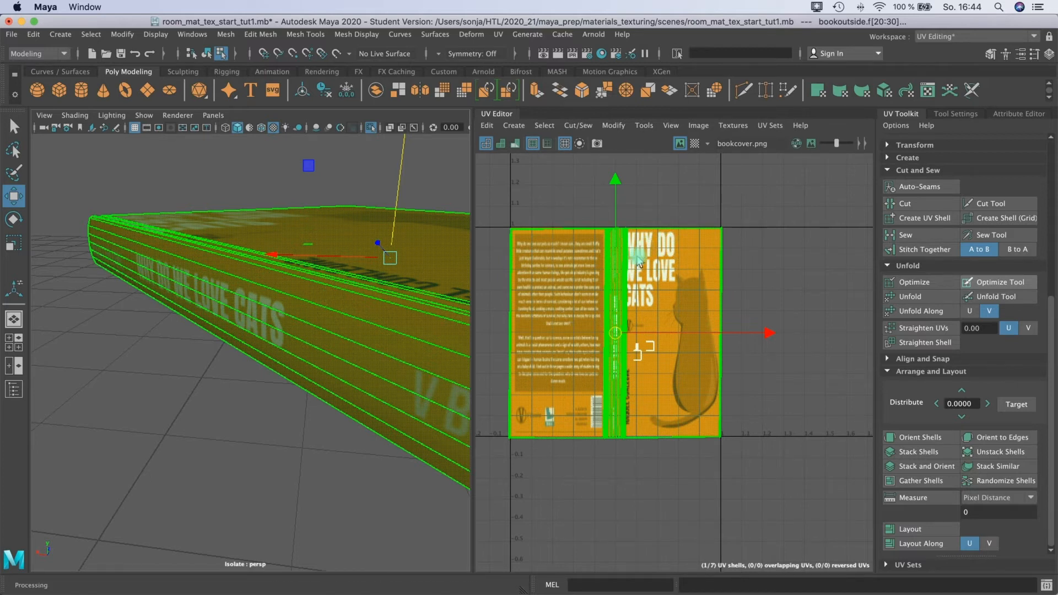
Select the UVs of the book's spine and scale them narrower horizontally to match the spine strip in the cover image
{"action": "scroll", "coordinate": [607, 243], "scroll_direction": "up", "scroll_amount": 5}
{"action": "right_click_drag", "start_coordinate": [591, 229], "coordinate": [563, 175]}
{"action": "left_click_drag", "start_coordinate": [564, 175], "coordinate": [623, 590]}
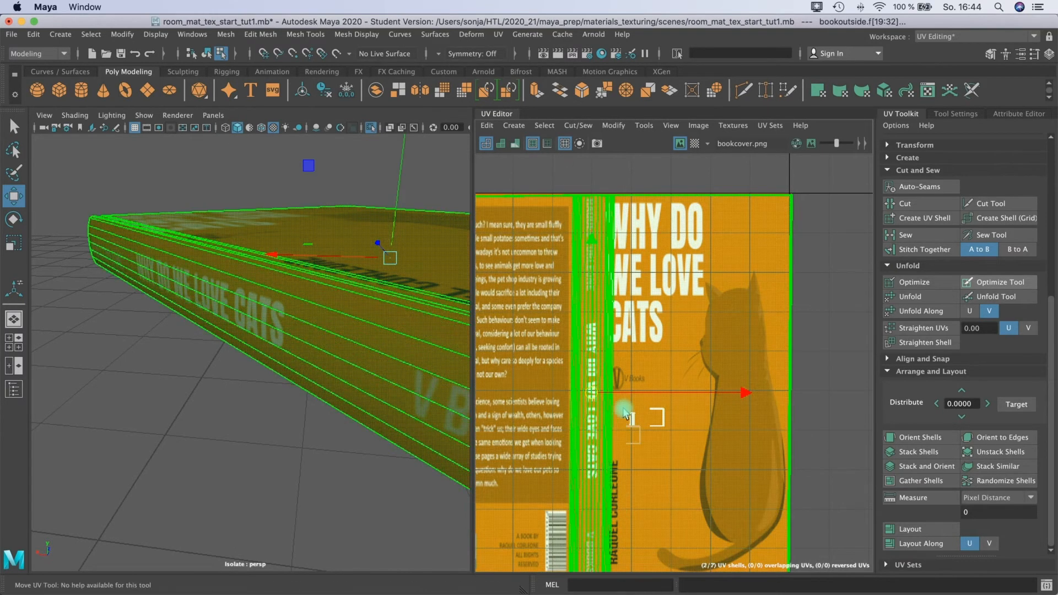
{"action": "right_click_drag", "start_coordinate": [590, 271], "coordinate": [589, 182]}
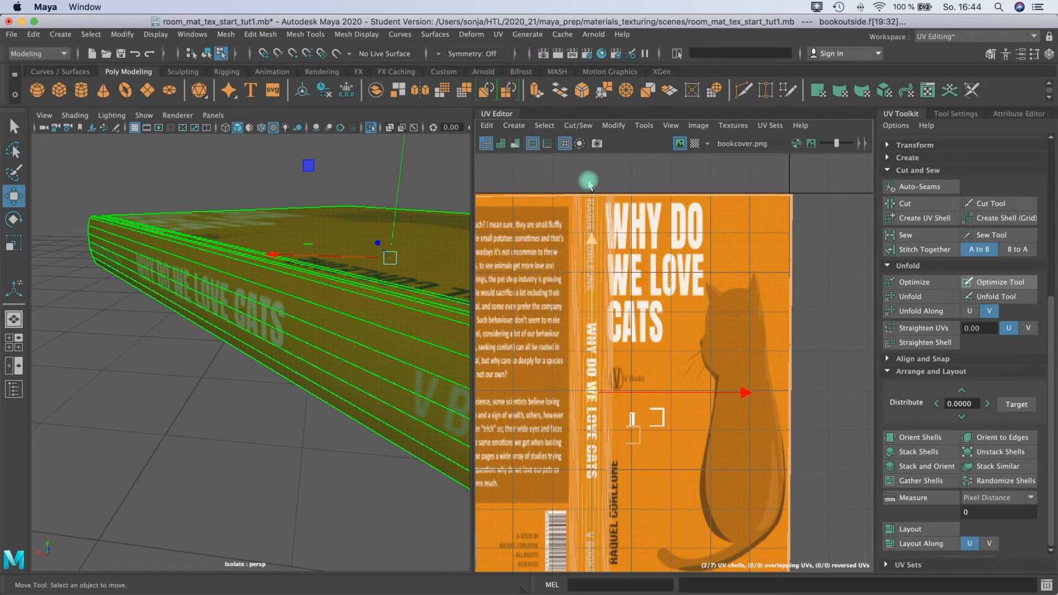
{"action": "left_click", "coordinate": [567, 185]}
{"action": "left_click_drag", "start_coordinate": [566, 179], "coordinate": [622, 590]}
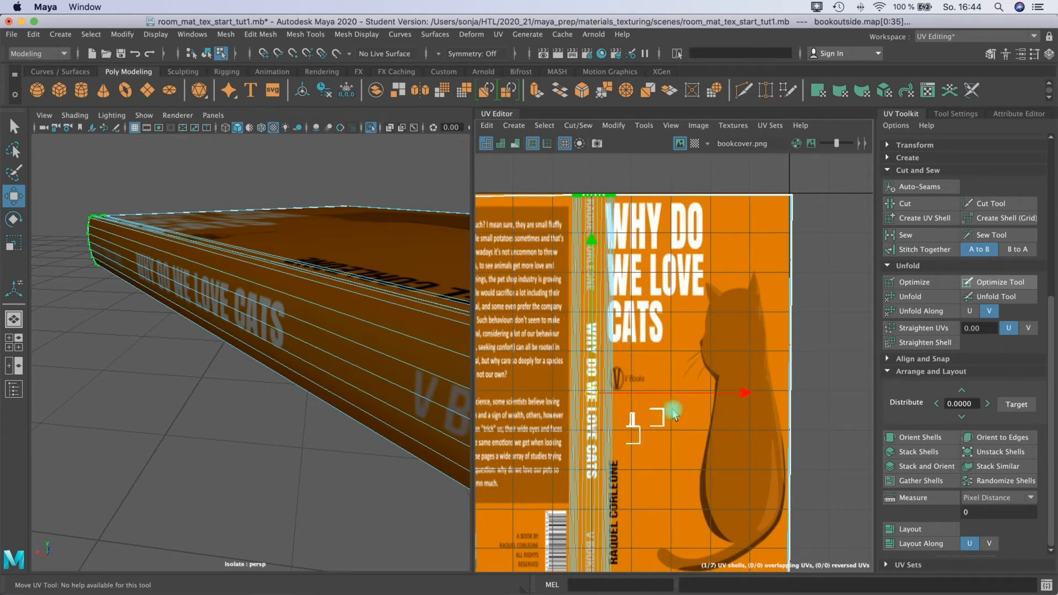
{"action": "left_click_drag", "start_coordinate": [738, 397], "coordinate": [701, 392]}
{"action": "key", "text": "e"}
{"action": "key", "text": "r"}
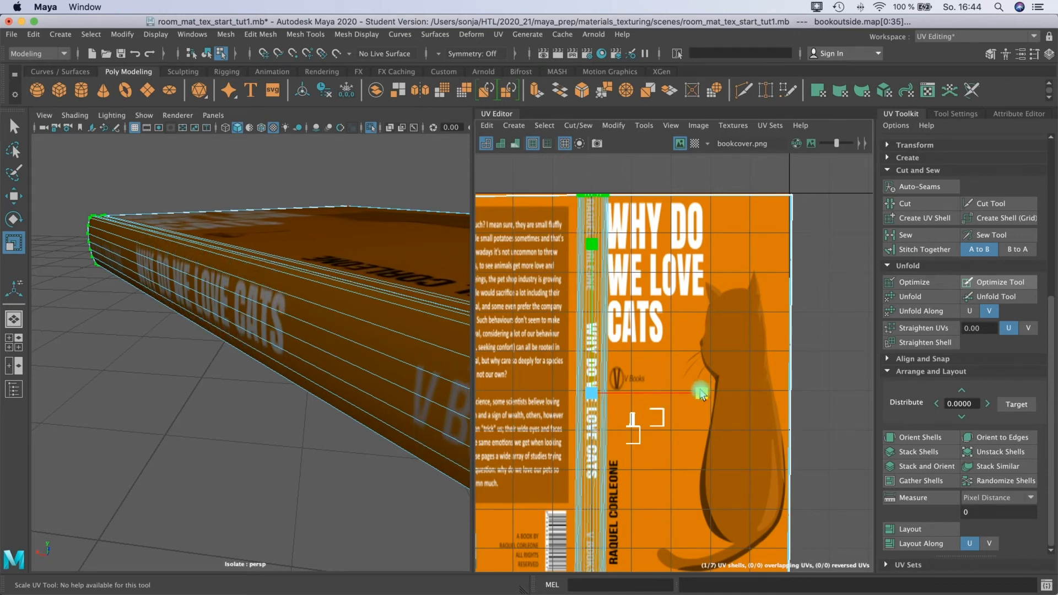
{"action": "left_click_drag", "start_coordinate": [392, 304], "coordinate": [351, 296], "text": "alt"}
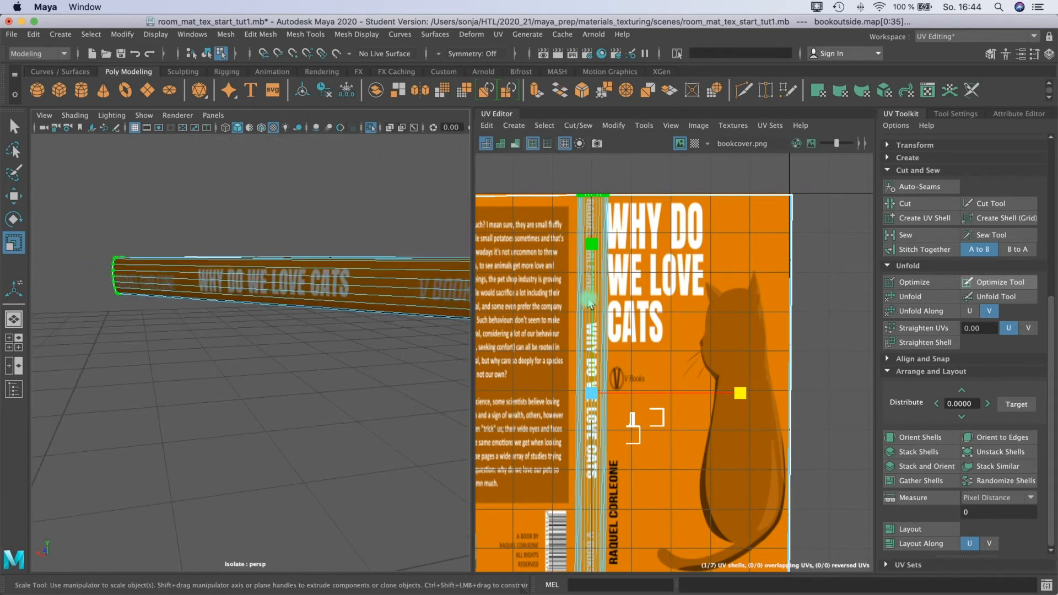
Select the whole cover UV shell and rotate it very slightly to straighten the title on the spine
{"action": "middle_click_drag", "start_coordinate": [636, 310], "coordinate": [646, 311], "text": "alt"}
{"action": "right_click_drag", "start_coordinate": [585, 215], "coordinate": [599, 236]}
{"action": "left_click", "coordinate": [597, 235]}
{"action": "key", "text": "w"}
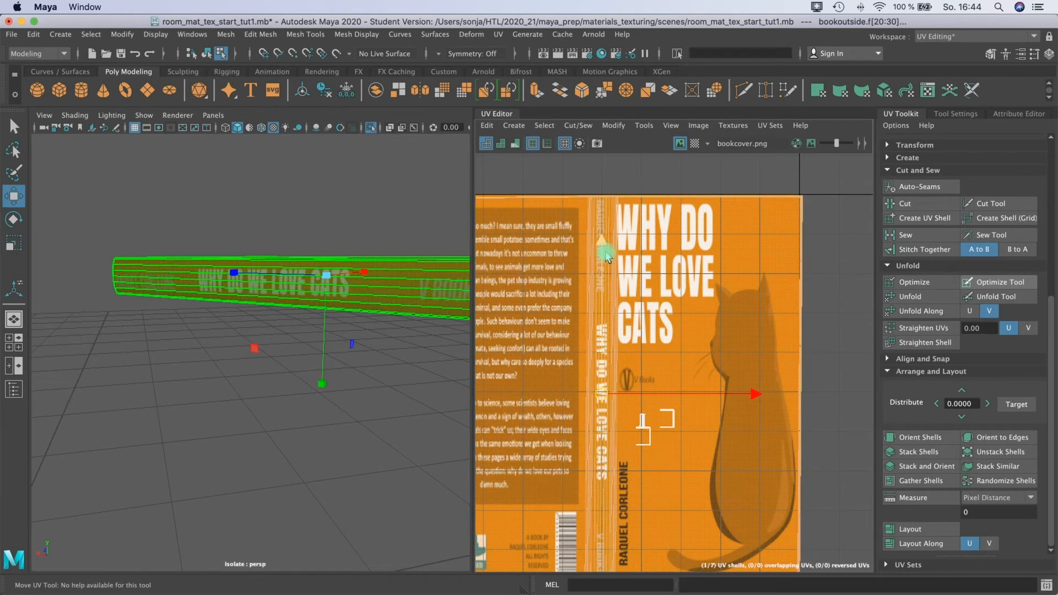
{"action": "key", "text": "e"}
{"action": "left_click_drag", "start_coordinate": [593, 250], "coordinate": [594, 248]}
{"action": "left_click_drag", "start_coordinate": [290, 259], "coordinate": [298, 347], "text": "alt"}
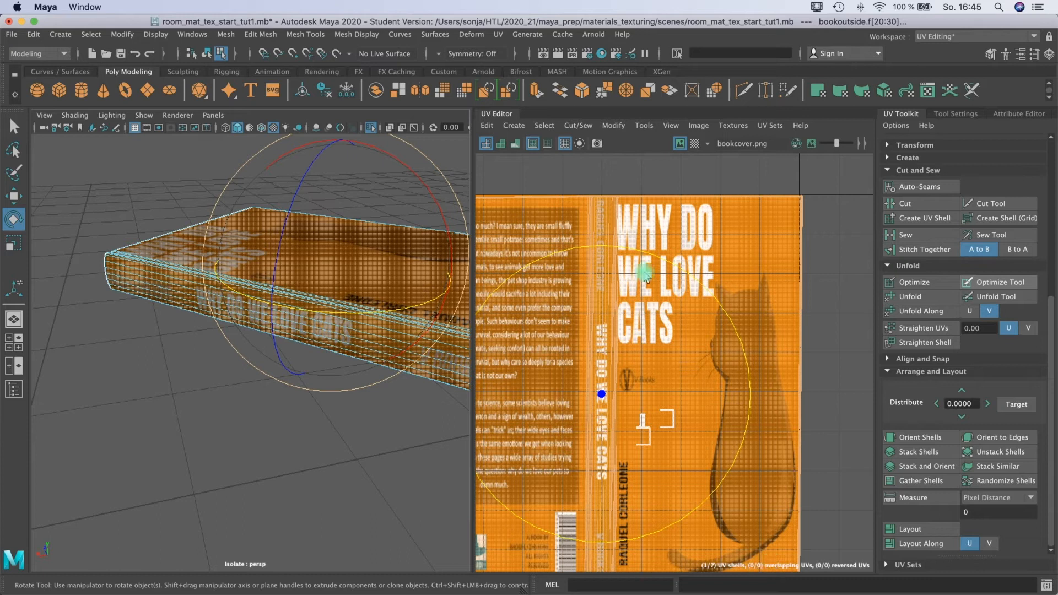
Select the UVs along the border between the book's spine and front cover and shift them slightly towards the spine
{"action": "left_click_drag", "start_coordinate": [354, 305], "coordinate": [278, 314], "text": "alt"}
{"action": "right_click_drag", "start_coordinate": [604, 215], "coordinate": [675, 241]}
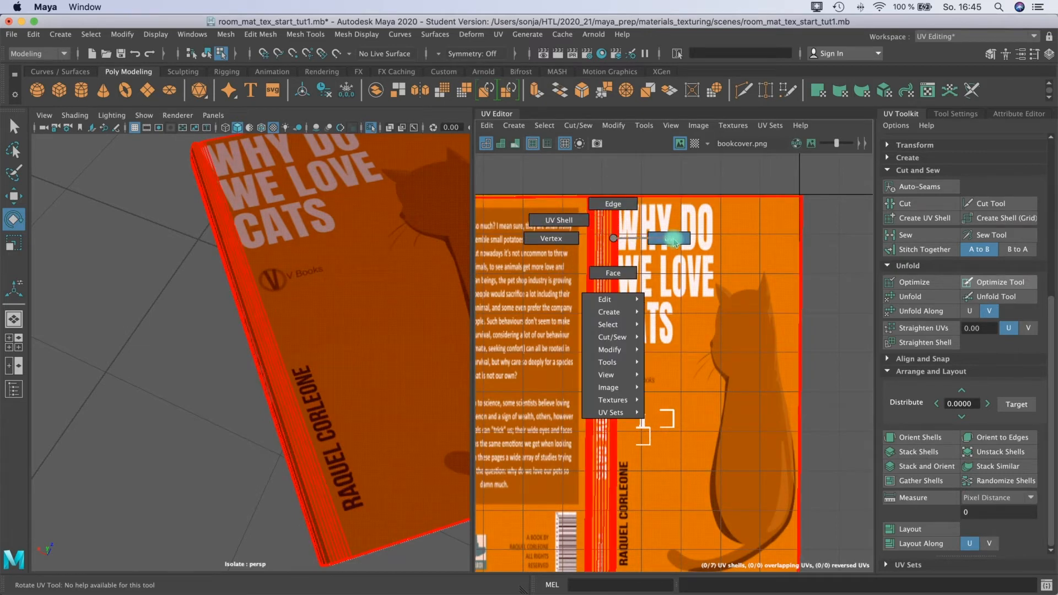
{"action": "left_click_drag", "start_coordinate": [605, 188], "coordinate": [620, 590]}
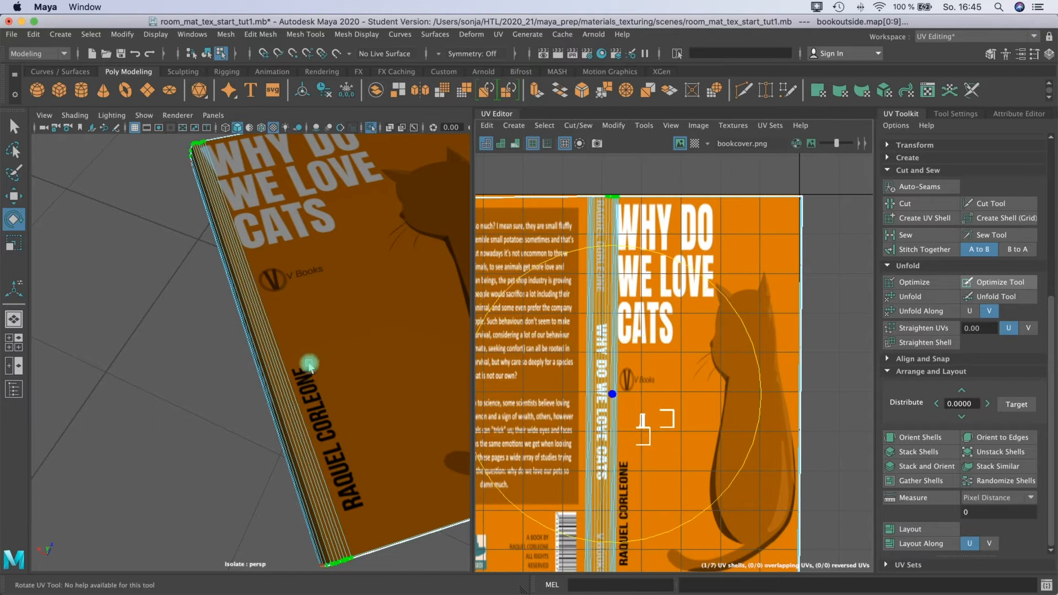
{"action": "left_click_drag", "start_coordinate": [328, 303], "coordinate": [347, 278], "text": "alt"}
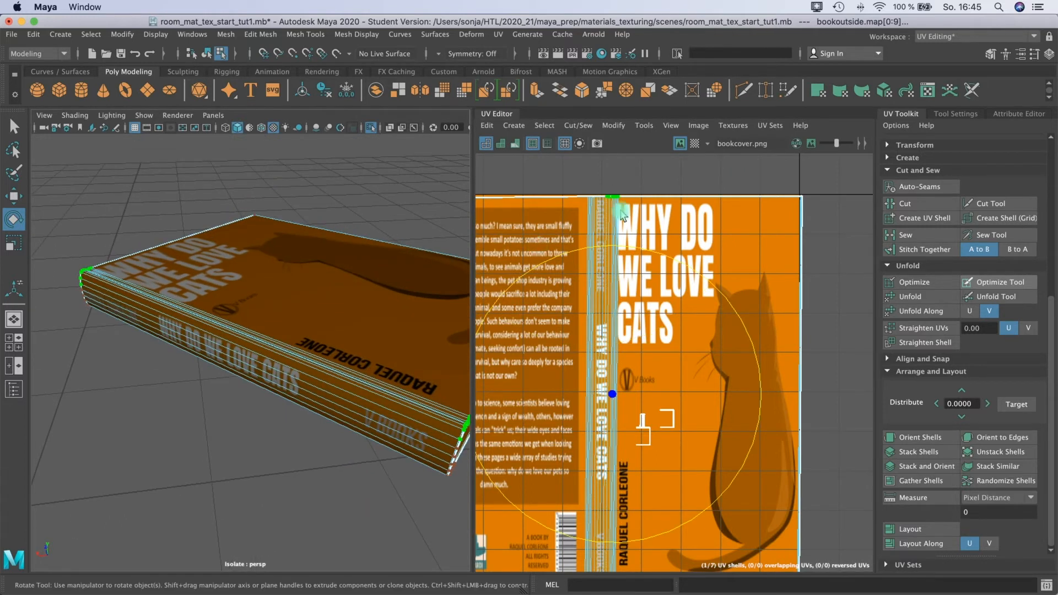
{"action": "left_click_drag", "start_coordinate": [644, 175], "coordinate": [610, 589]}
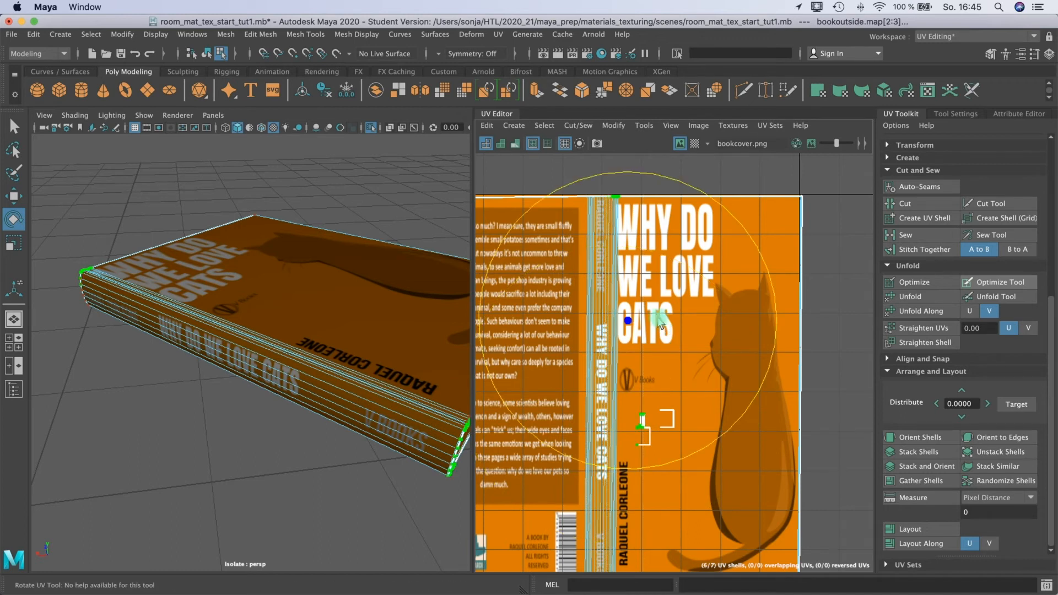
{"action": "key", "text": "r"}
{"action": "mouse_move", "coordinate": [759, 323]}
{"action": "left_mouse_down"}
{"action": "mouse_move", "coordinate": [723, 325]}
{"action": "mouse_move", "coordinate": [774, 324]}
{"action": "left_mouse_up"}
{"action": "key", "text": "w"}
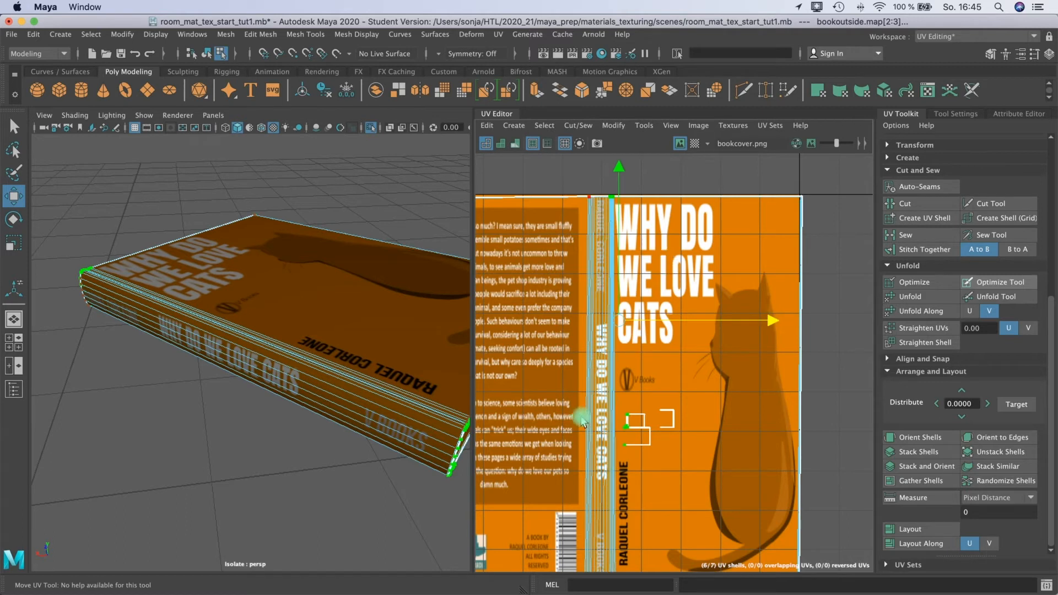
{"action": "mouse_move", "coordinate": [653, 355]}
{"action": "middle_mouse_down", "text": "alt"}
{"action": "mouse_move", "coordinate": [640, 373]}
{"action": "mouse_move", "coordinate": [647, 368]}
{"action": "middle_mouse_up", "text": "alt"}
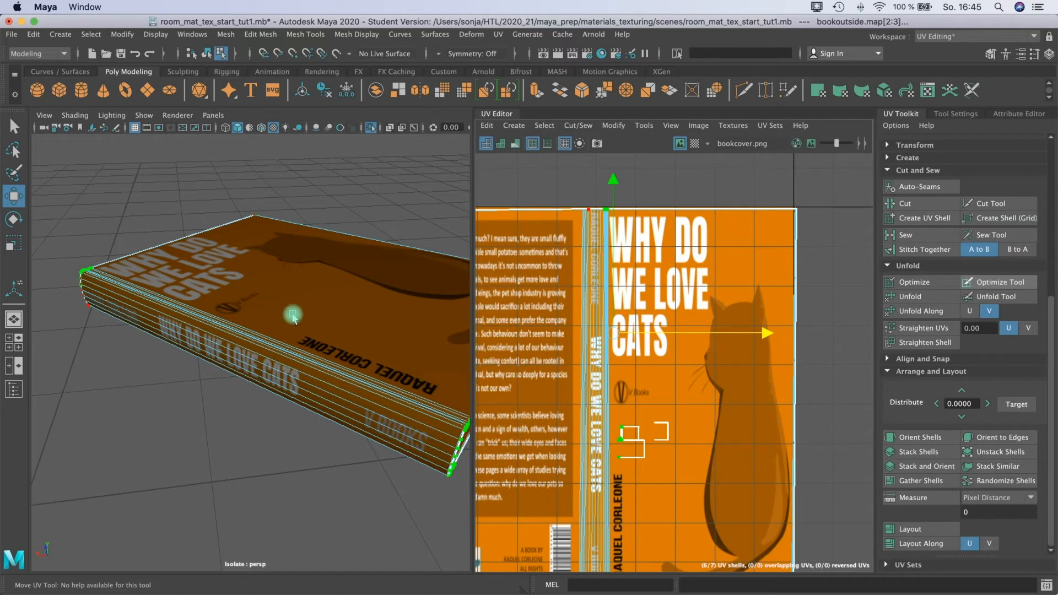
Return to object selection, select the book cover and turn off its isolation so the whole room is shown
{"action": "left_click_drag", "start_coordinate": [259, 297], "coordinate": [284, 304], "text": "alt"}
{"action": "right_click_drag", "start_coordinate": [287, 300], "coordinate": [359, 276]}
{"action": "left_click", "coordinate": [361, 404]}
{"action": "left_click_drag", "start_coordinate": [335, 391], "coordinate": [292, 349], "text": "alt"}
{"action": "left_click", "coordinate": [293, 349]}
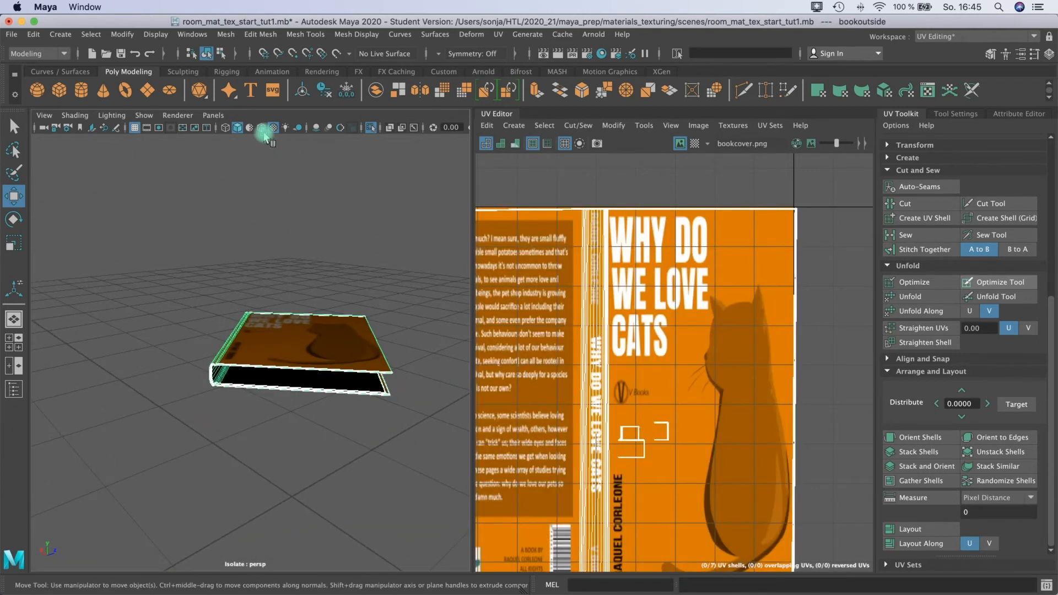
{"action": "left_click", "coordinate": [144, 116]}
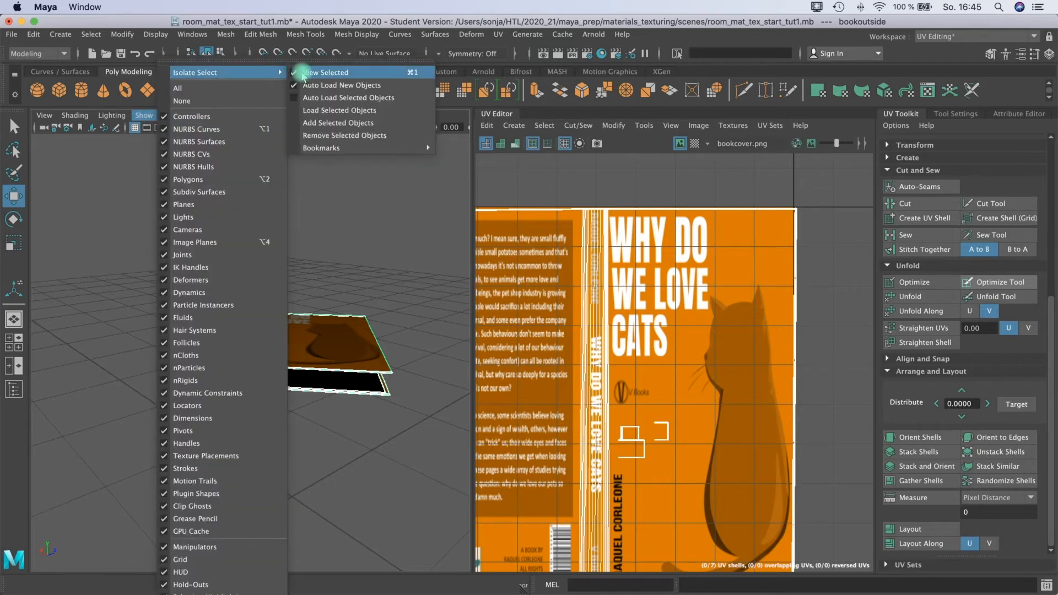
{"action": "left_click", "coordinate": [303, 72]}
{"action": "left_click_drag", "start_coordinate": [342, 430], "coordinate": [307, 378], "text": "alt"}
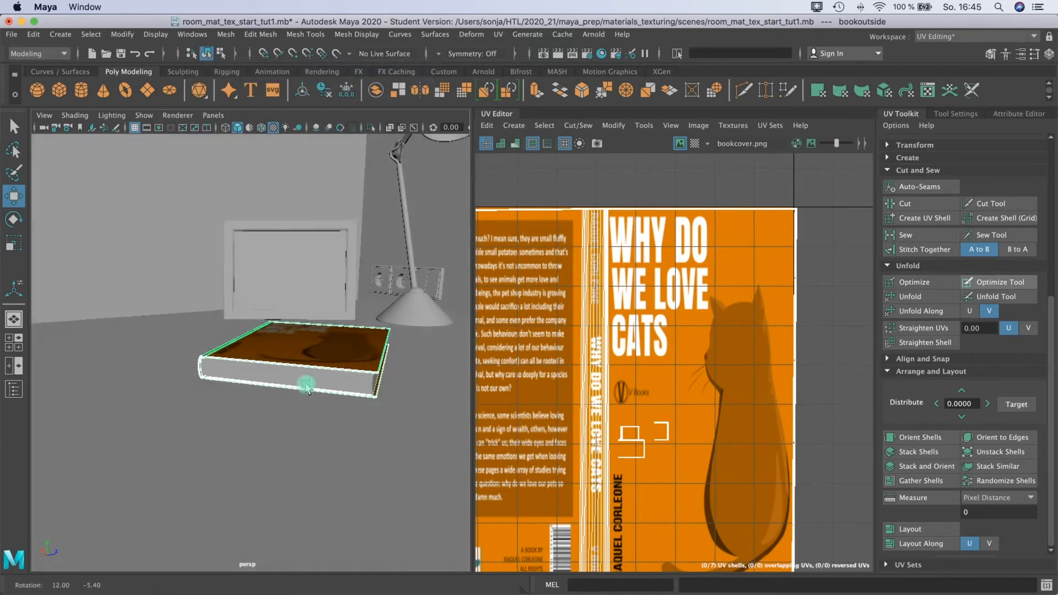
Select the book's inner pages and preview bookpages.jpg in Finder's sourceimages folder
{"action": "left_click", "coordinate": [320, 376]}
{"action": "scroll", "coordinate": [552, 348], "scroll_direction": "down", "scroll_amount": 6}
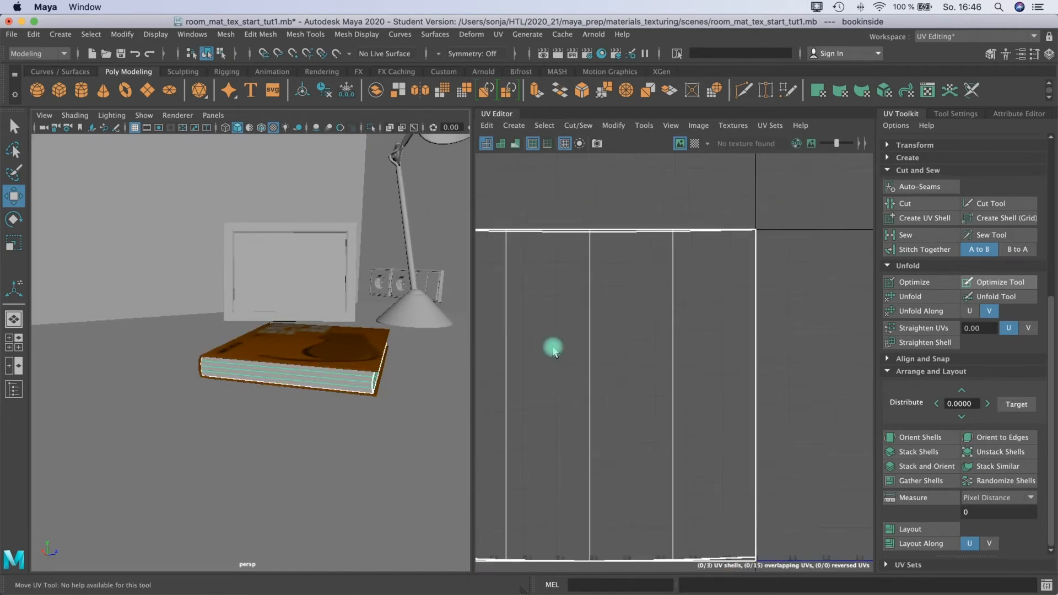
{"action": "scroll", "coordinate": [552, 348], "scroll_direction": "up", "scroll_amount": 4}
{"action": "scroll", "coordinate": [552, 348], "scroll_direction": "down", "scroll_amount": 1}
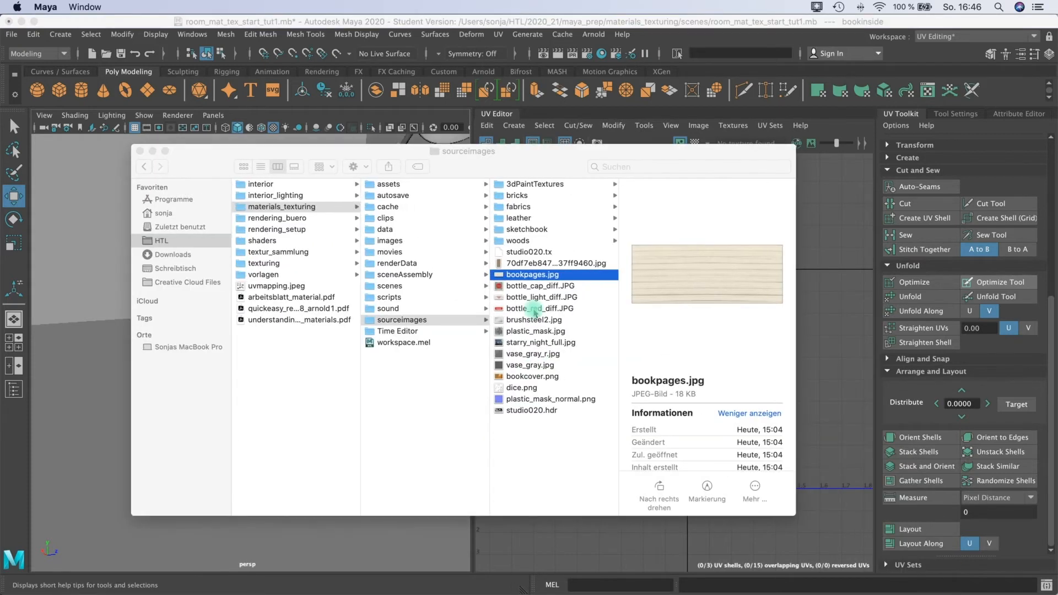
{"action": "left_click", "coordinate": [593, 270]}
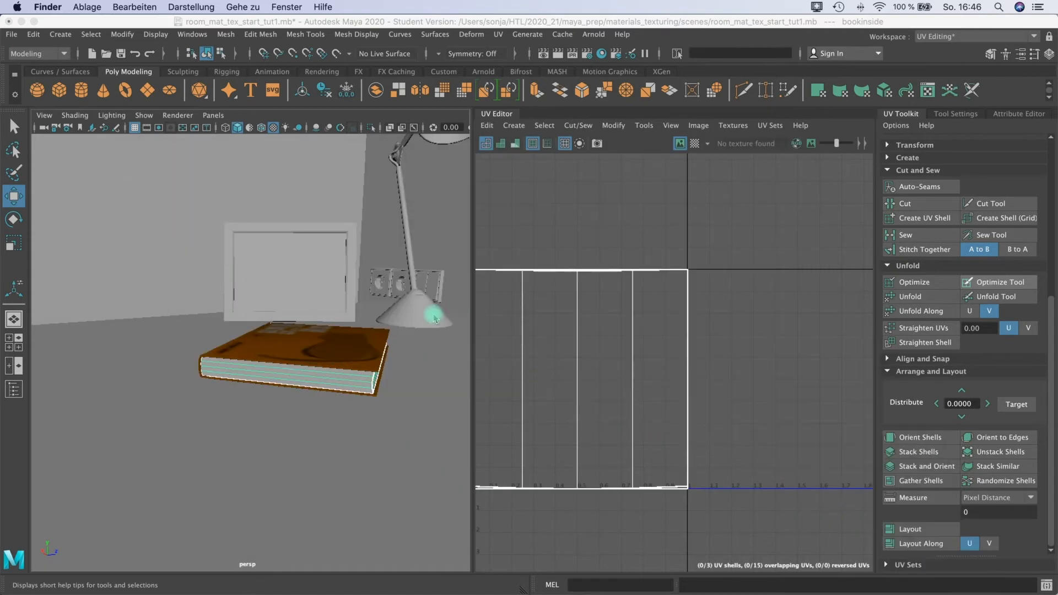
{"action": "left_click", "coordinate": [425, 335]}
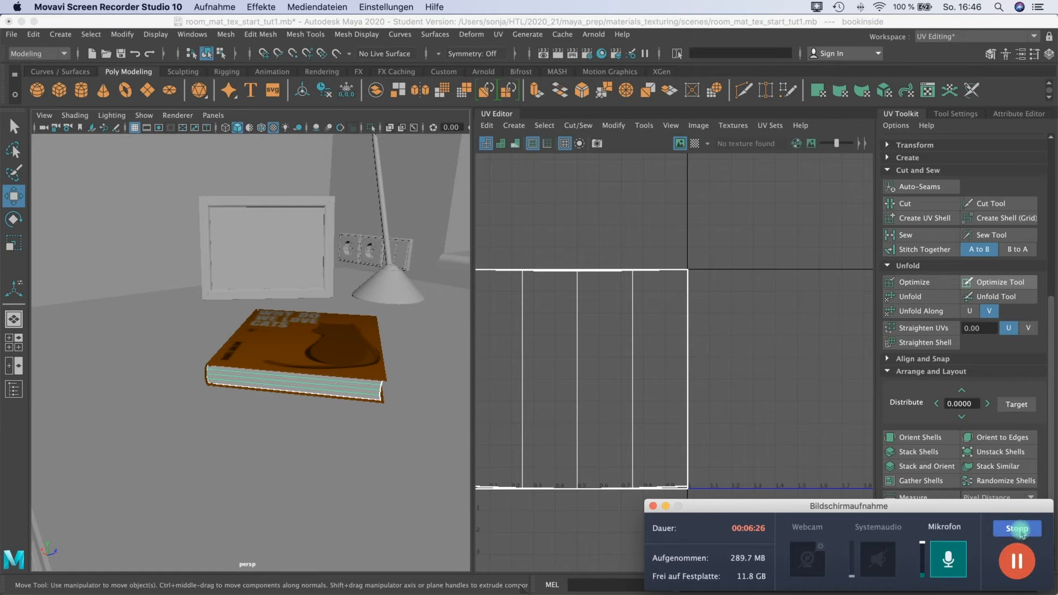
Select the desk top and centre its pivot
{"action": "left_click", "coordinate": [274, 432]}
{"action": "scroll", "coordinate": [274, 433], "scroll_direction": "down", "scroll_amount": 3}
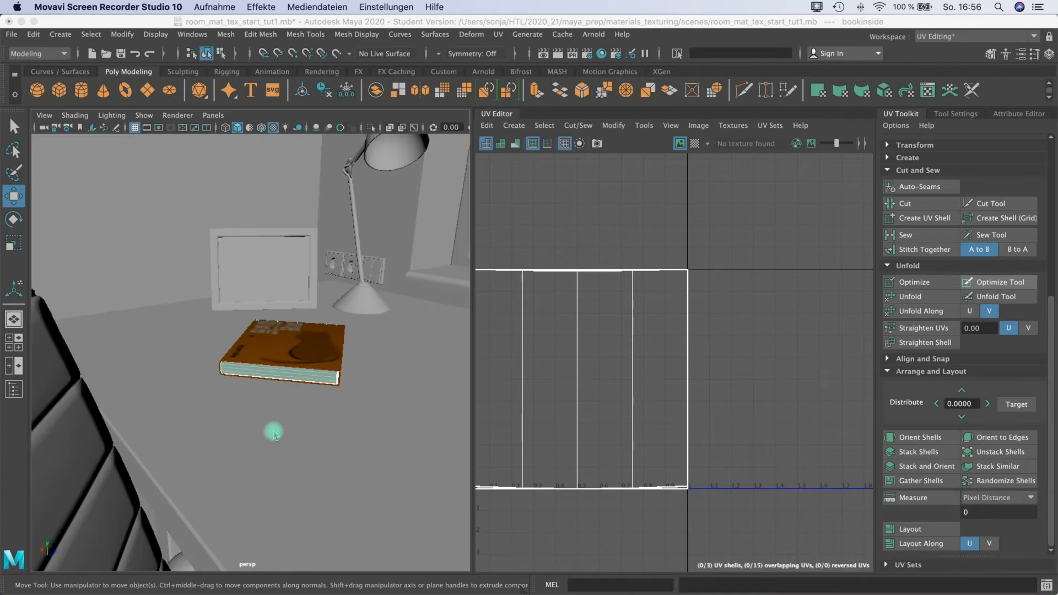
{"action": "scroll", "coordinate": [311, 439], "scroll_direction": "down", "scroll_amount": 4}
{"action": "middle_click_drag", "start_coordinate": [295, 402], "coordinate": [269, 364], "text": "alt"}
{"action": "left_click", "coordinate": [268, 364]}
{"action": "left_click_drag", "start_coordinate": [275, 375], "coordinate": [284, 342], "text": "alt"}
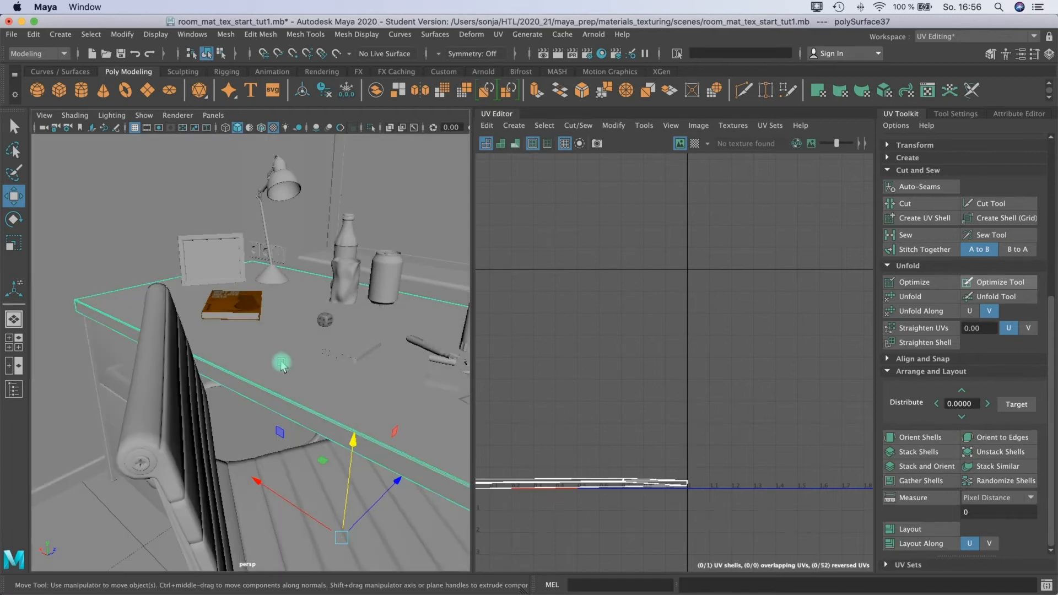
{"action": "left_click", "coordinate": [152, 38]}
{"action": "mouse_move", "coordinate": [176, 40]}
{"action": "mouse_move", "coordinate": [122, 35]}
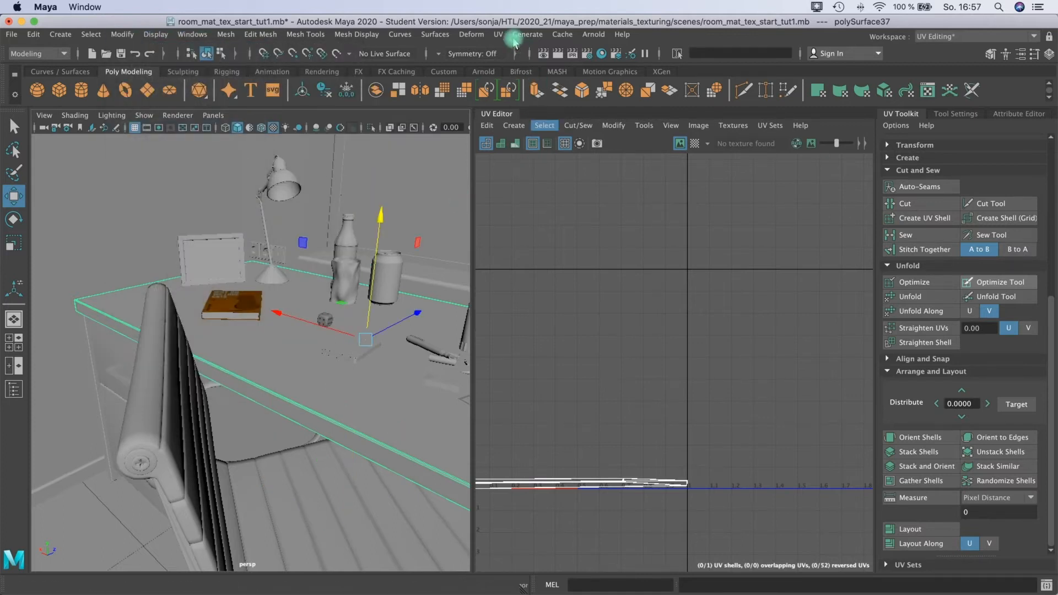
{"action": "left_click", "coordinate": [278, 256]}
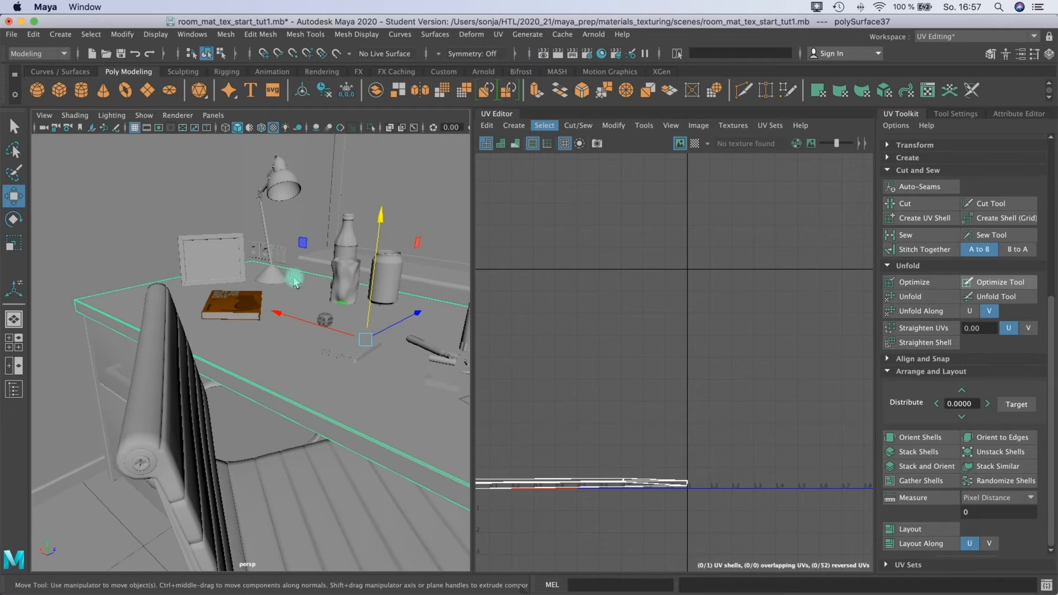
Assign a new Arnold aiStandardSurface material to the desk top and give it a name starting with "deskwoo"
{"action": "right_click_drag", "start_coordinate": [296, 281], "coordinate": [320, 594]}
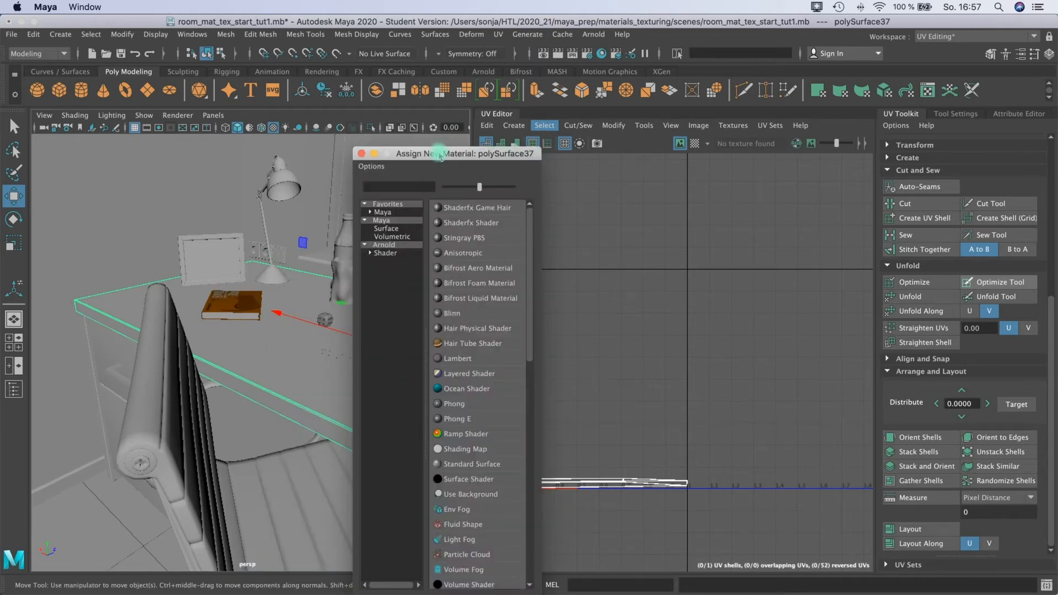
{"action": "left_click_drag", "start_coordinate": [439, 156], "coordinate": [442, 156]}
{"action": "left_click", "coordinate": [399, 210]}
{"action": "left_click", "coordinate": [390, 253]}
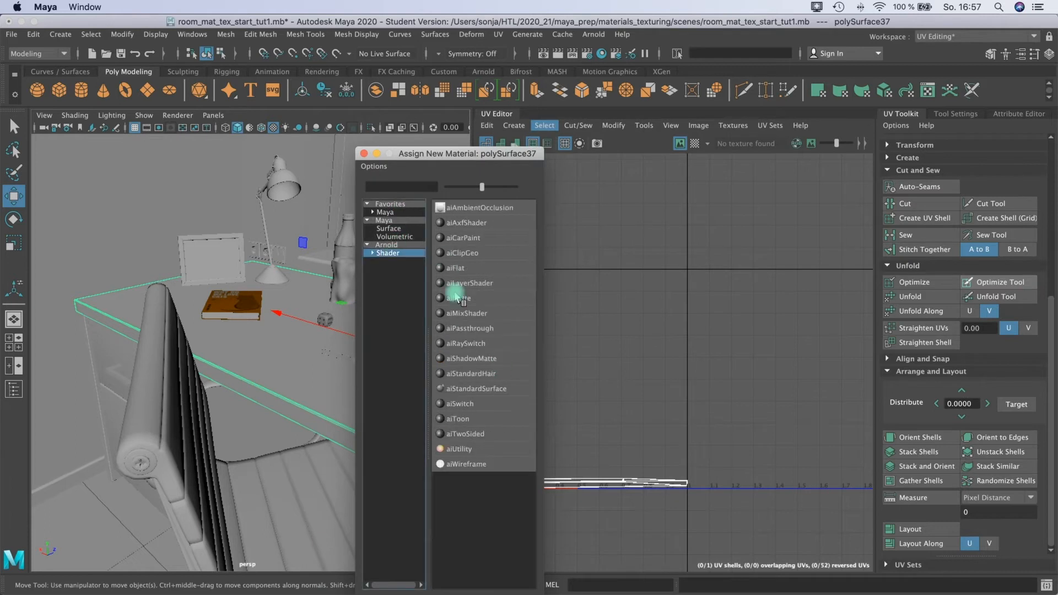
{"action": "left_click", "coordinate": [481, 390]}
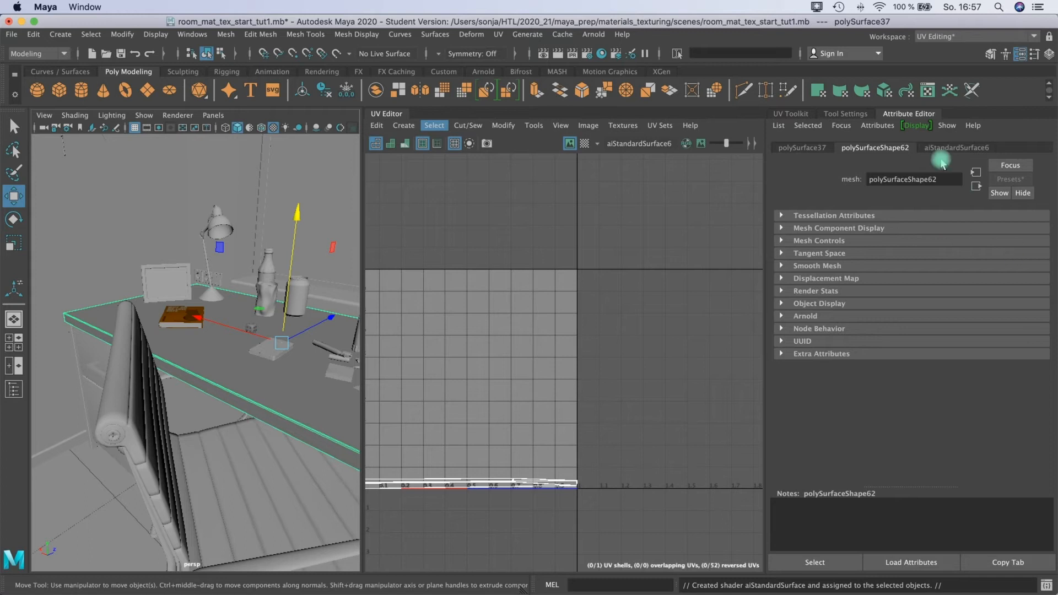
{"action": "left_click", "coordinate": [945, 149]}
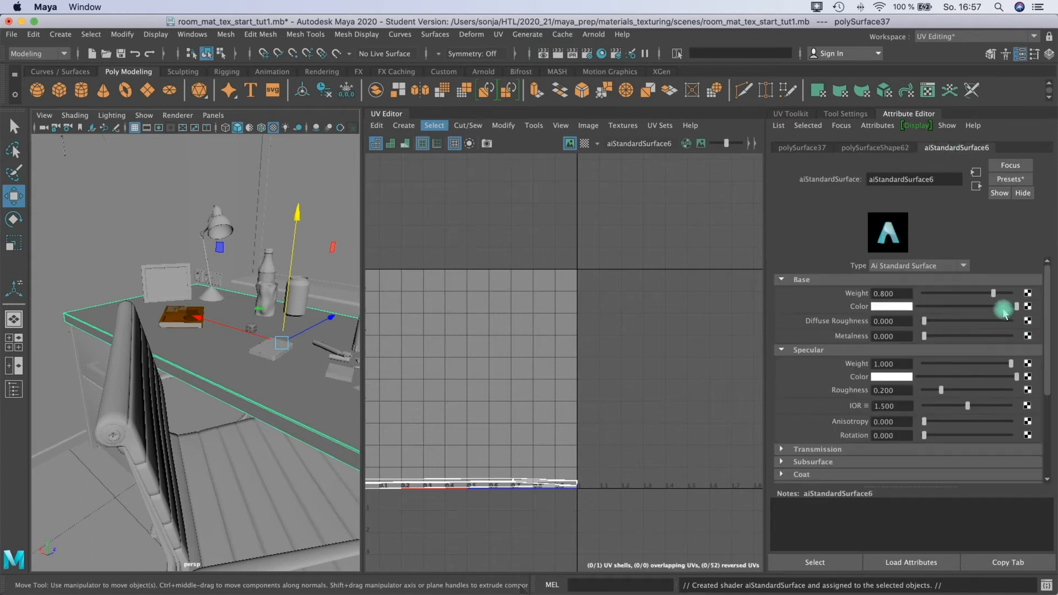
{"action": "left_click_drag", "start_coordinate": [945, 180], "coordinate": [849, 183]}
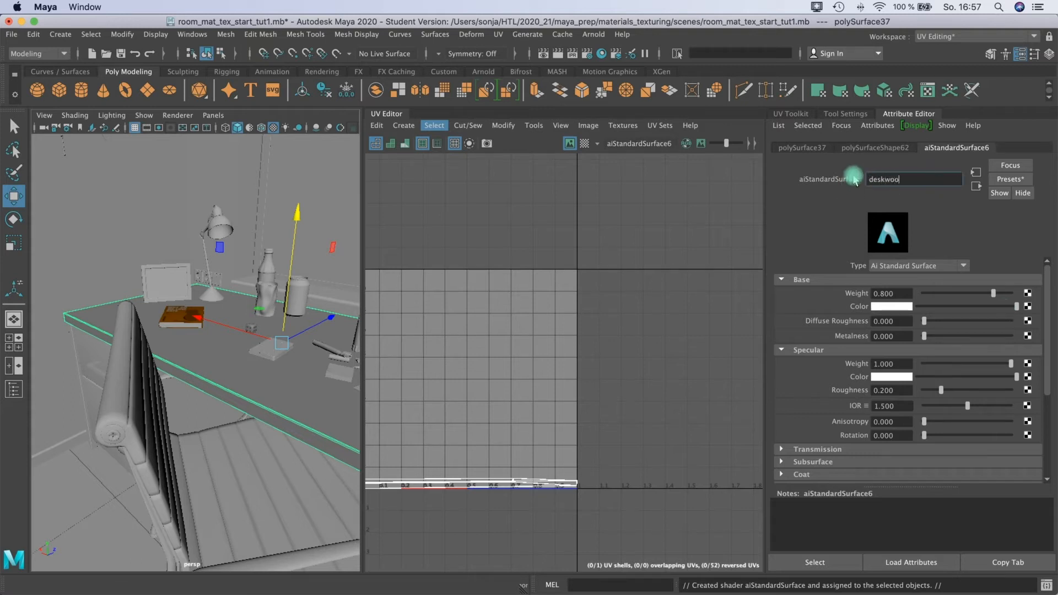
Confirm deskwood as the desktop material's name and rename the orange book cover's material to book1
{"action": "key", "text": "Return"}
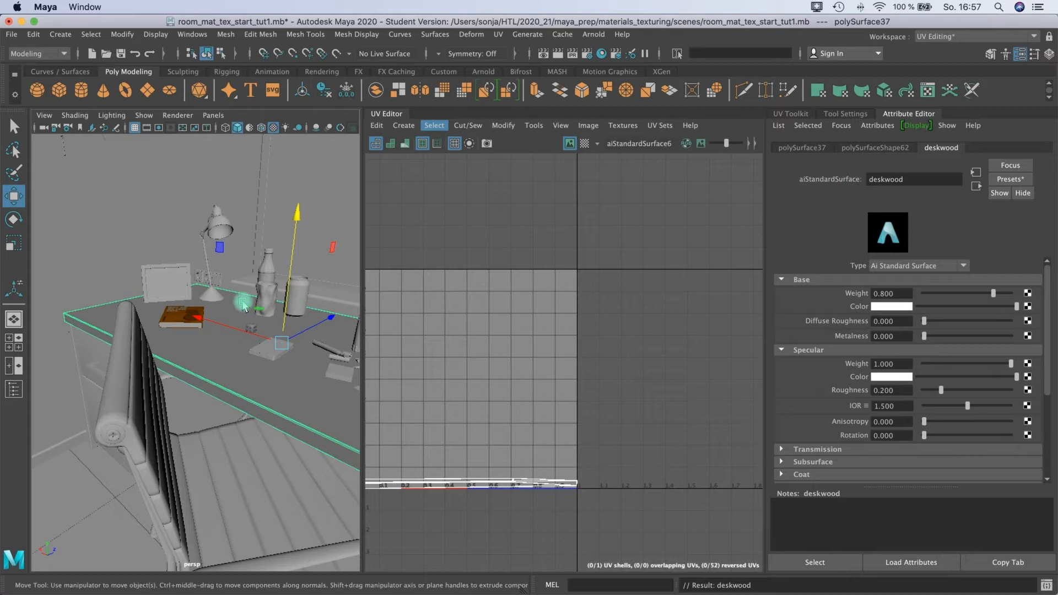
{"action": "left_click", "coordinate": [179, 319]}
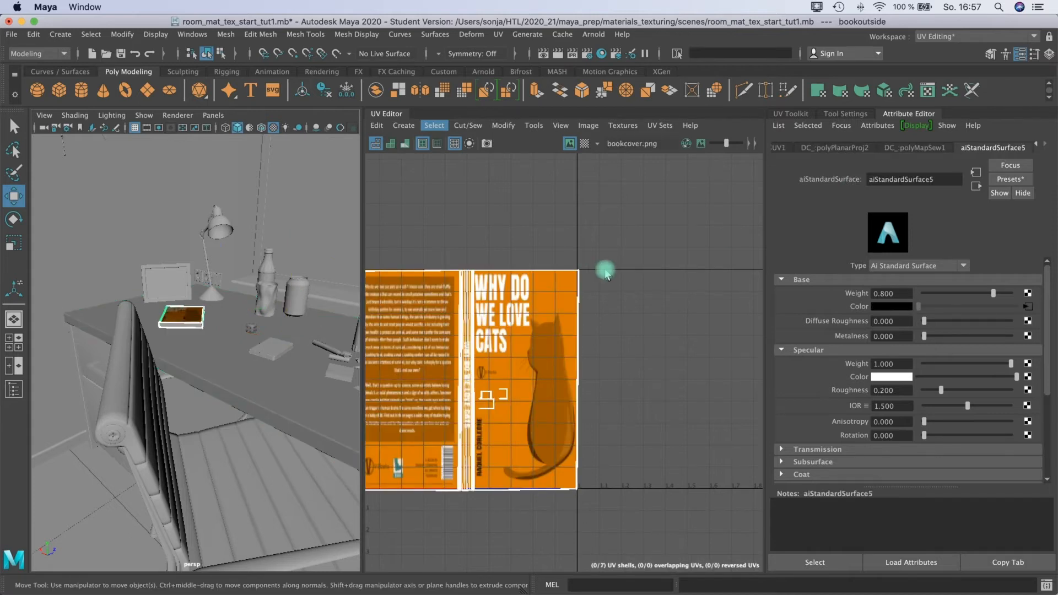
{"action": "left_click_drag", "start_coordinate": [956, 181], "coordinate": [849, 185]}
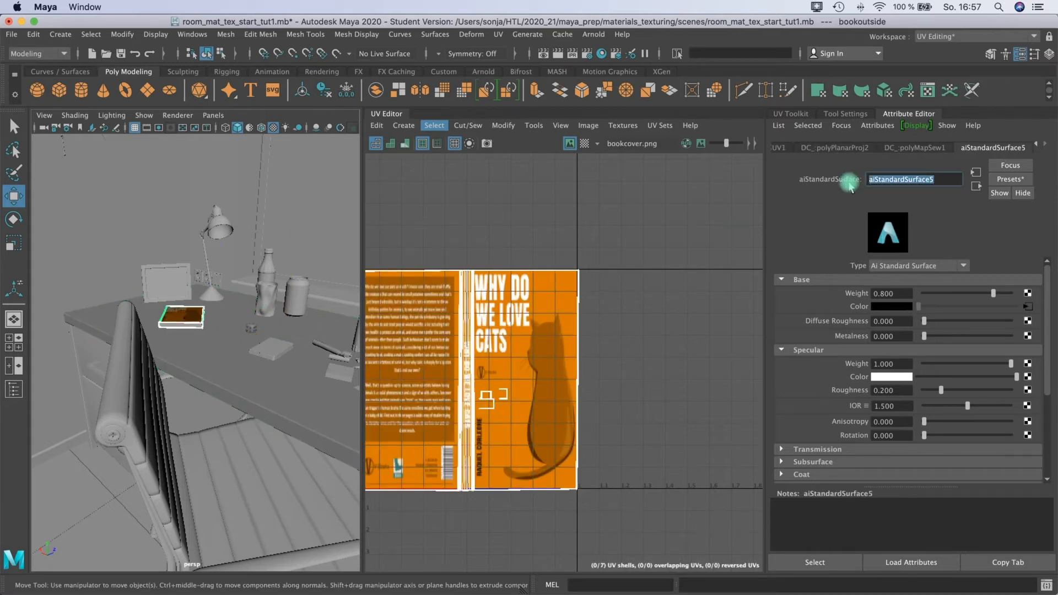
{"action": "type", "text": "book1"}
{"action": "key", "text": "Return"}
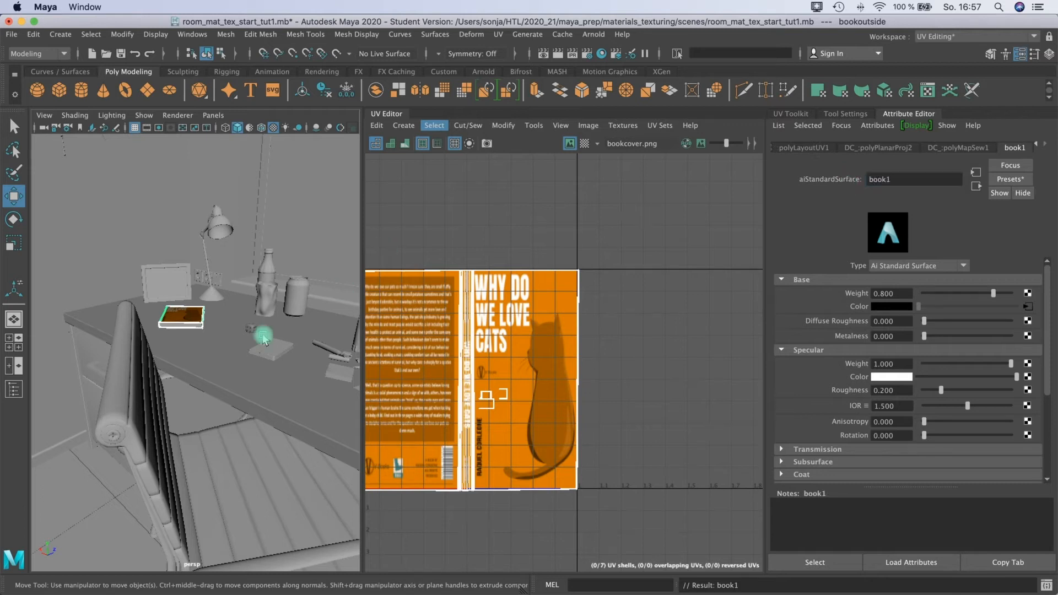
Connect a file texture to the deskwood material's base color and browse to the woods folder for its image
{"action": "left_click", "coordinate": [218, 359]}
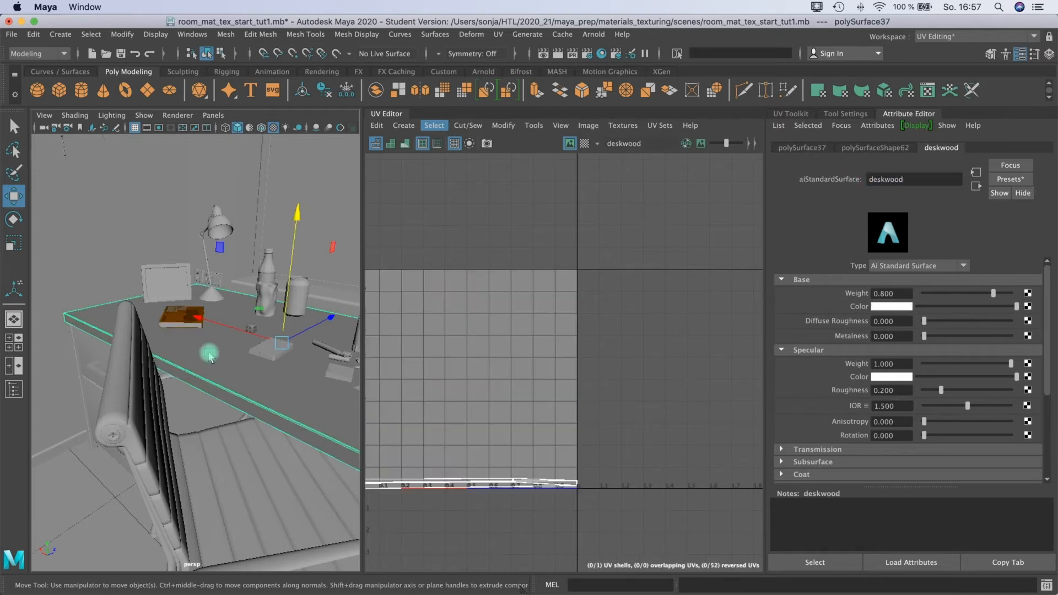
{"action": "left_click", "coordinate": [1028, 307]}
{"action": "left_click", "coordinate": [464, 254]}
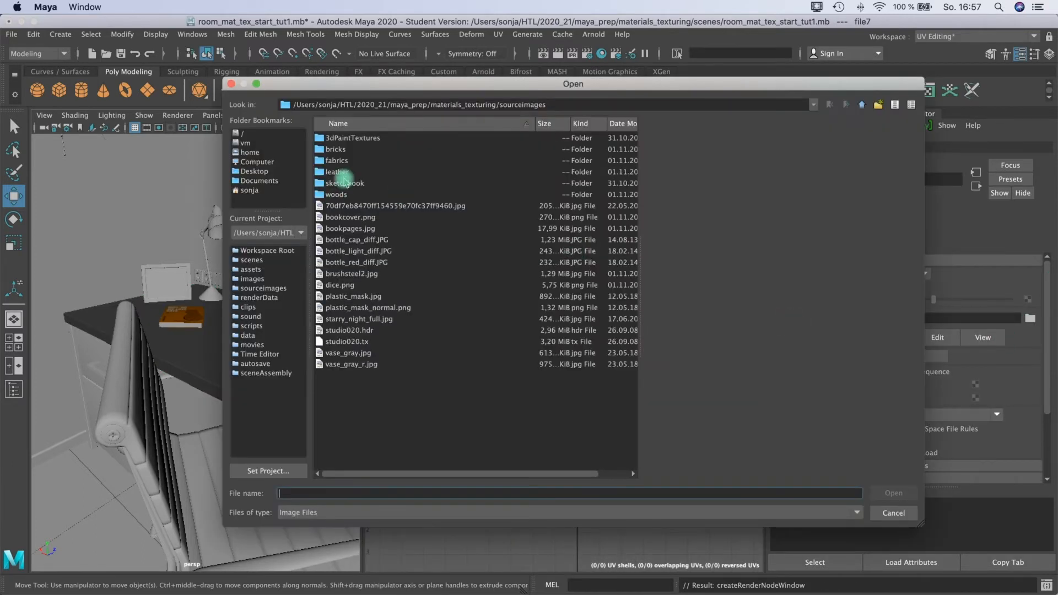
{"action": "double_click", "coordinate": [332, 195]}
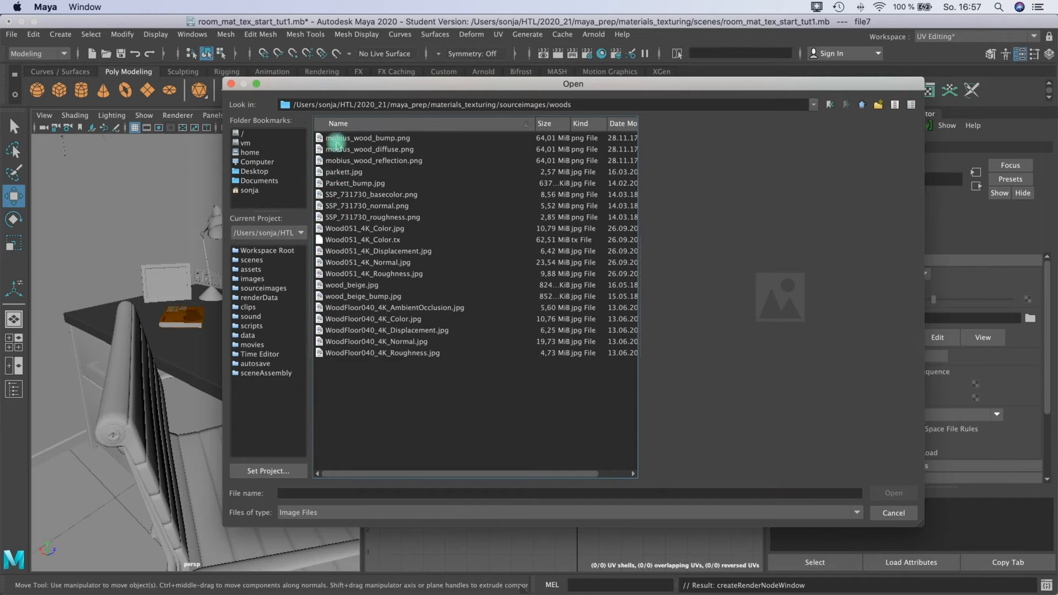
Preview the wood images and load wood_beige.jpg as the desktop's color texture
{"action": "left_click", "coordinate": [335, 139]}
{"action": "left_click", "coordinate": [336, 172]}
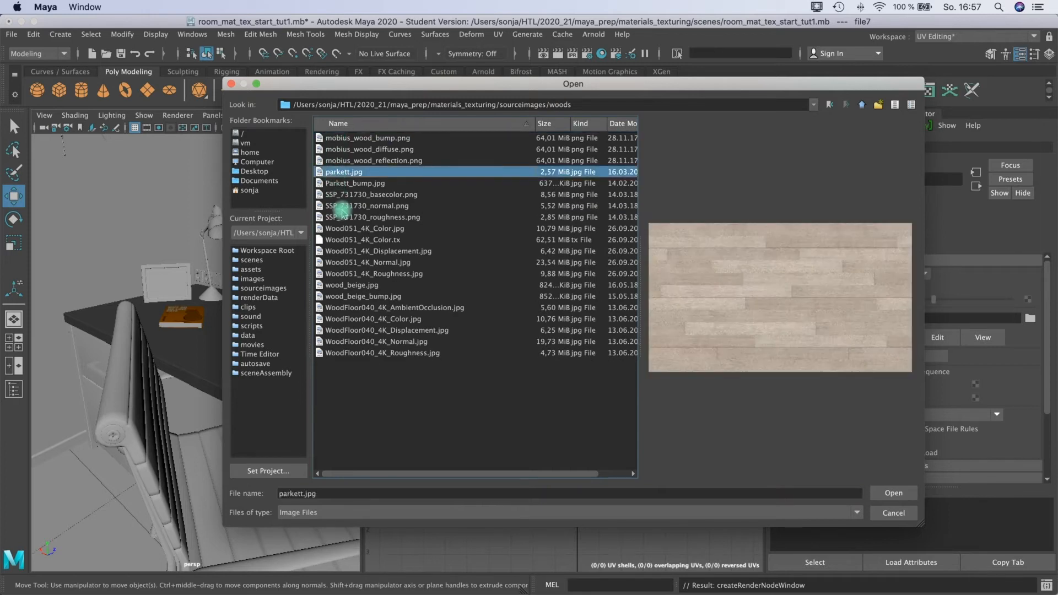
{"action": "left_click", "coordinate": [354, 206]}
{"action": "key", "text": "Up"}
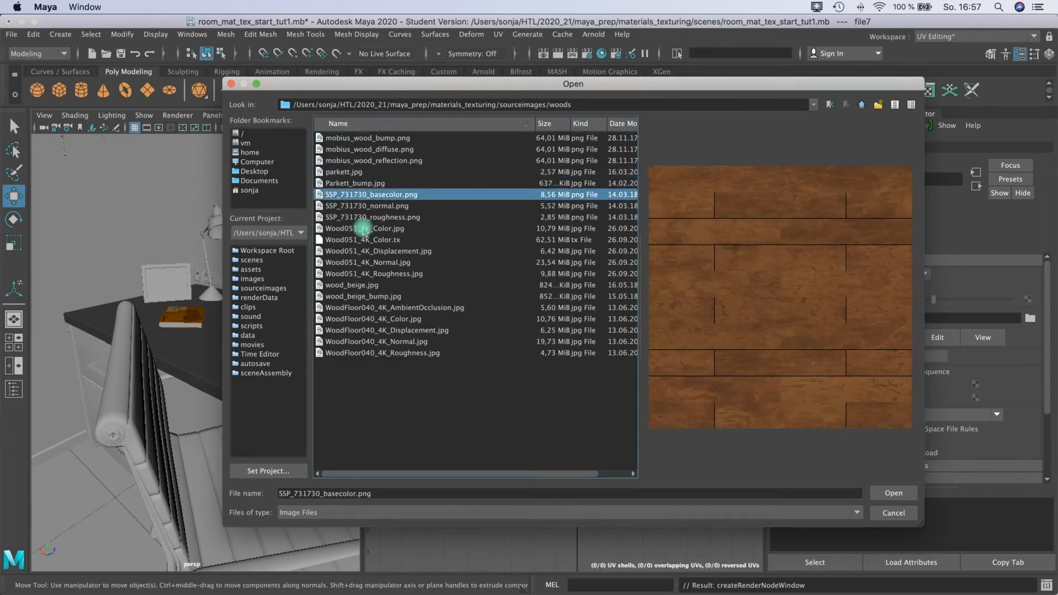
{"action": "left_click", "coordinate": [363, 228]}
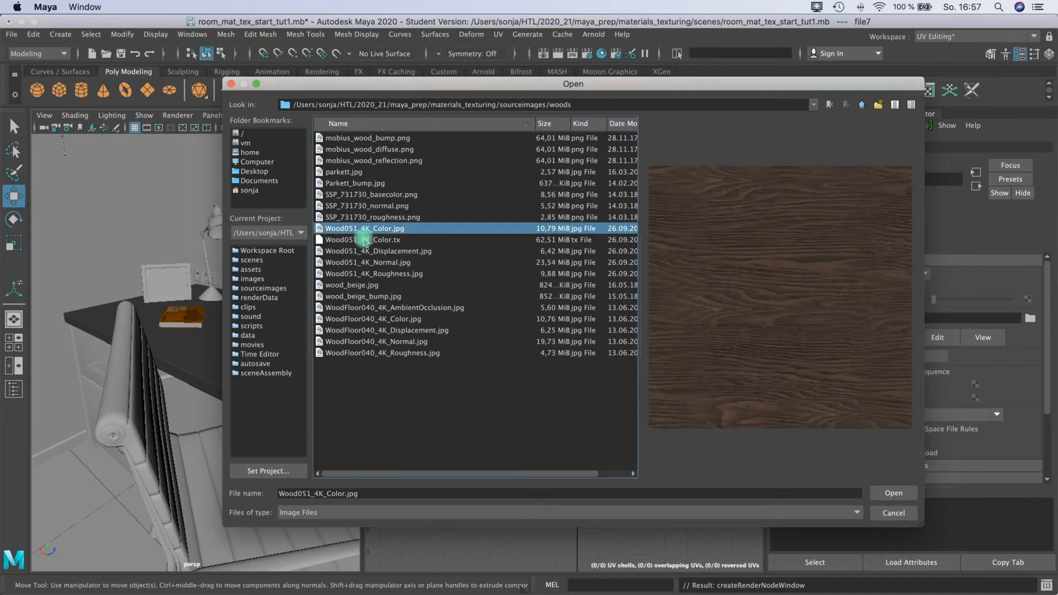
{"action": "left_click", "coordinate": [359, 285]}
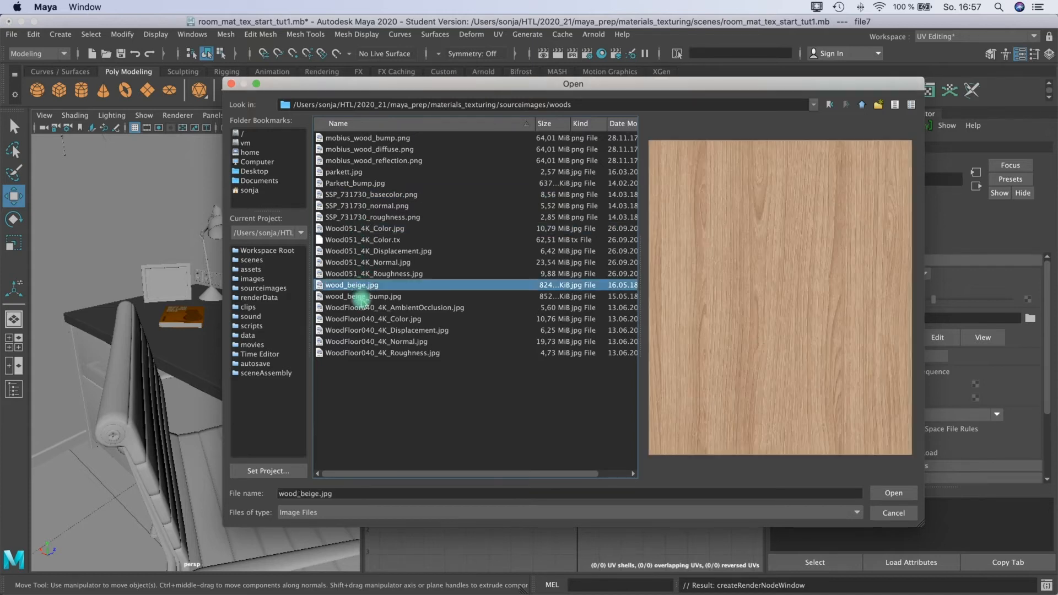
{"action": "left_click", "coordinate": [361, 298]}
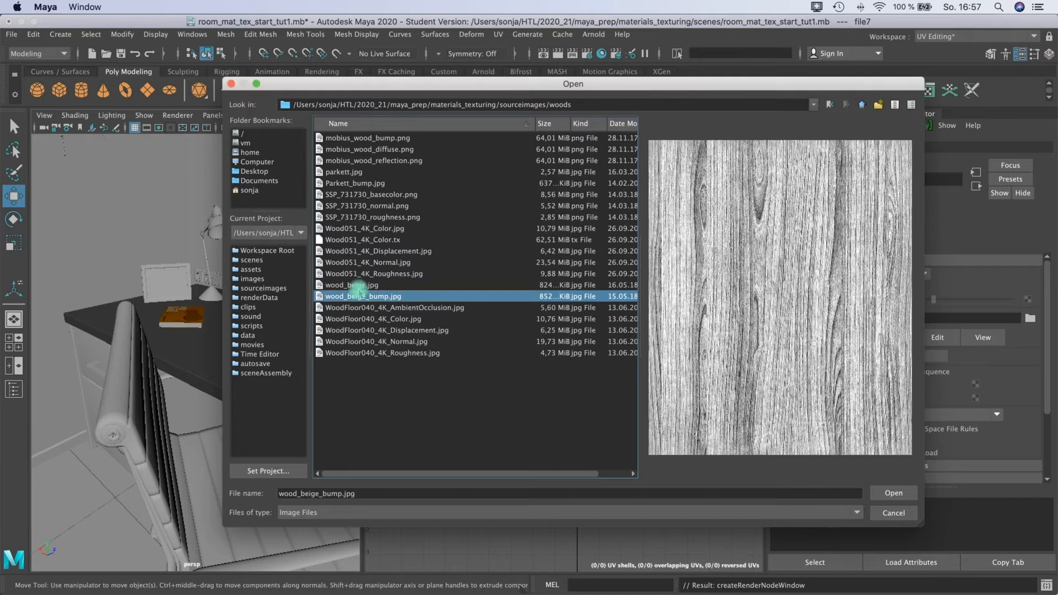
{"action": "left_click", "coordinate": [358, 285]}
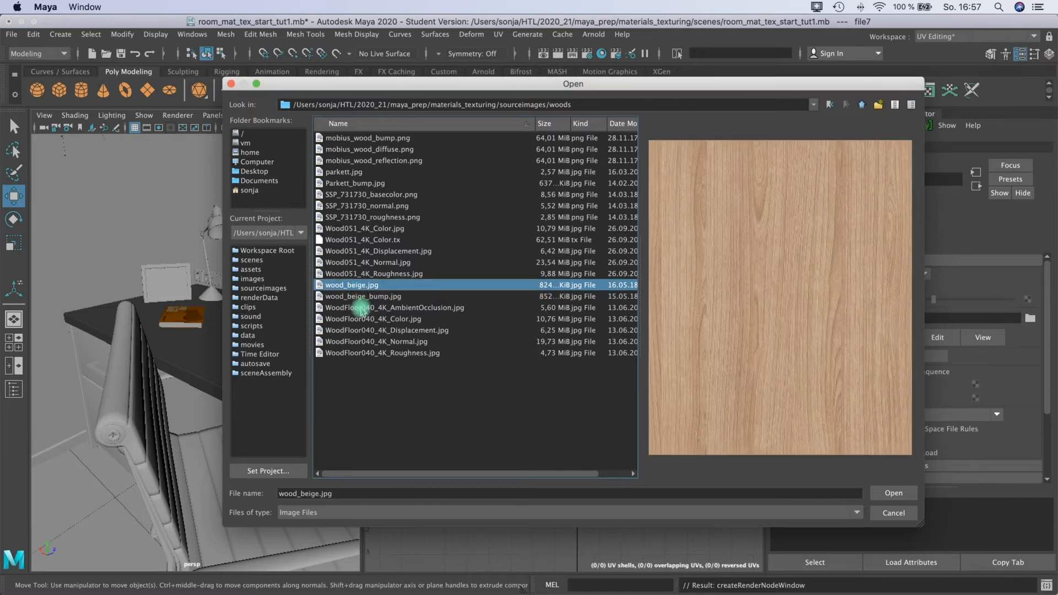
{"action": "left_click", "coordinate": [361, 308]}
{"action": "left_click", "coordinate": [361, 319]}
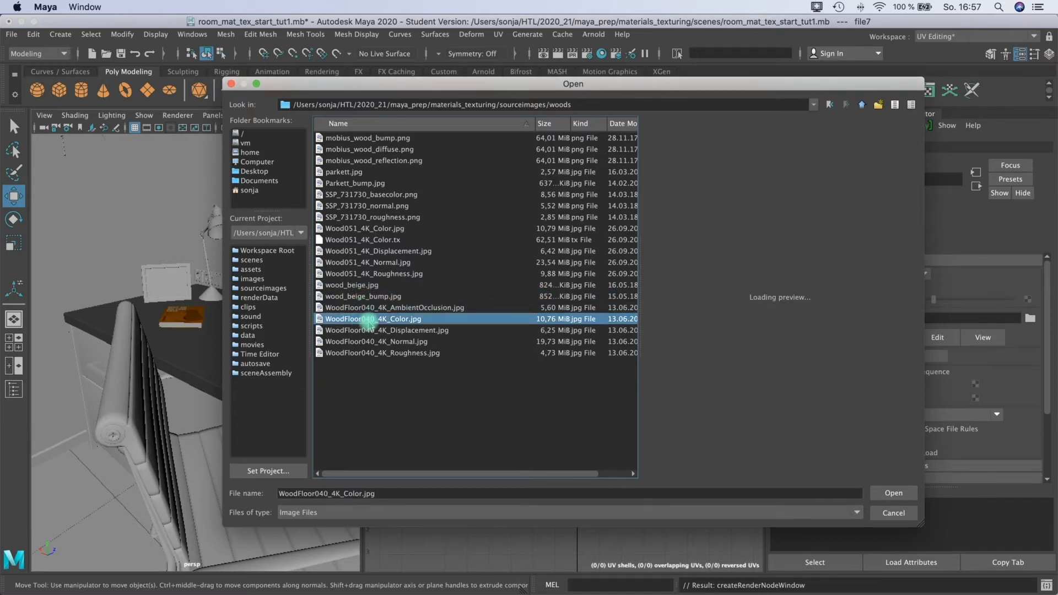
{"action": "left_click", "coordinate": [353, 285]}
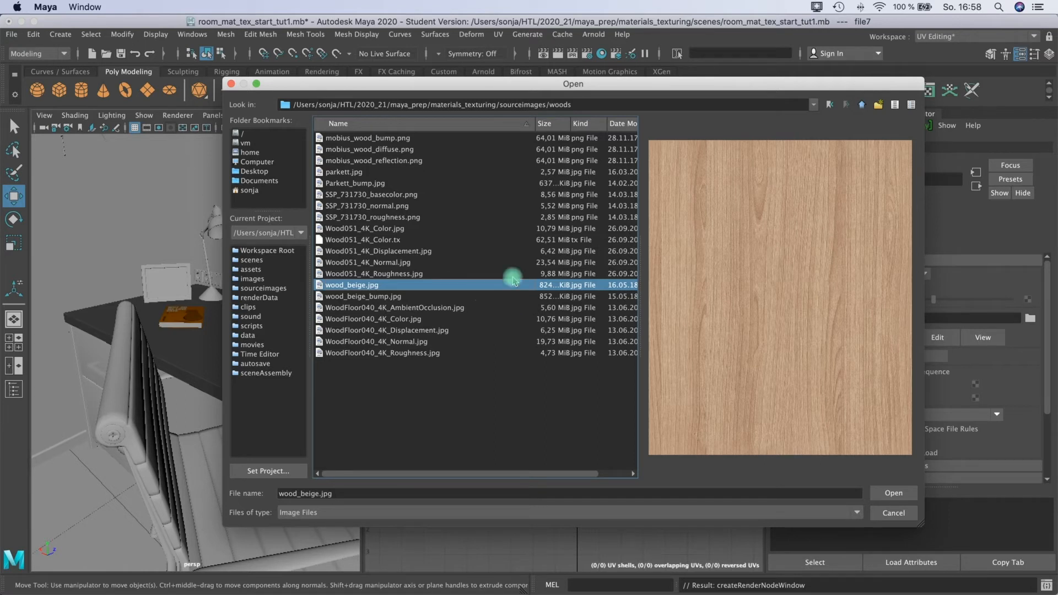
{"action": "left_click", "coordinate": [884, 496]}
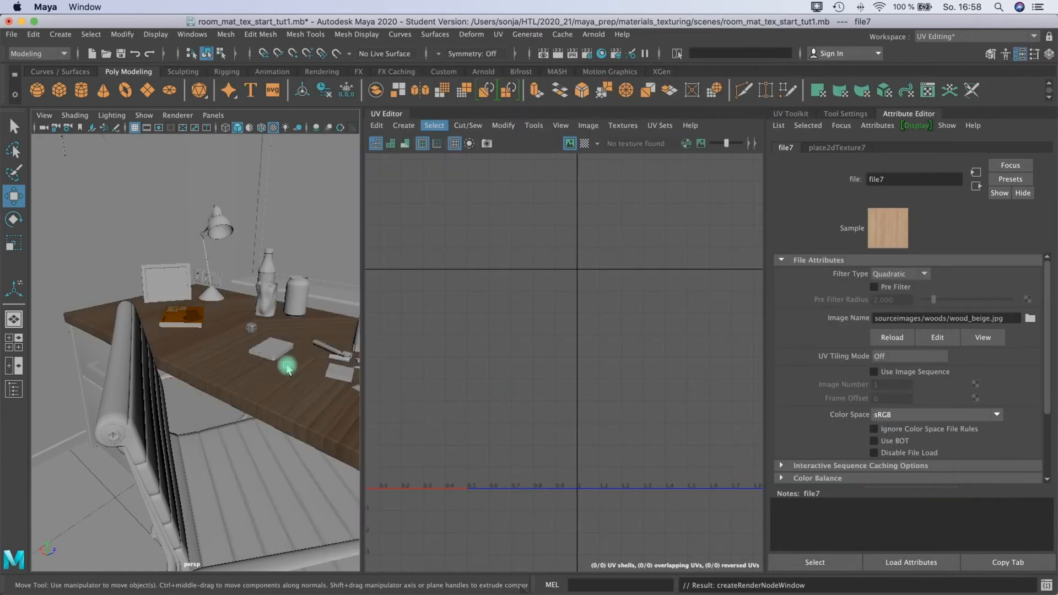
Inspect the wood grain on the desktop and apply an automatic UV projection to it
{"action": "left_click_drag", "start_coordinate": [285, 373], "coordinate": [253, 351], "text": "alt"}
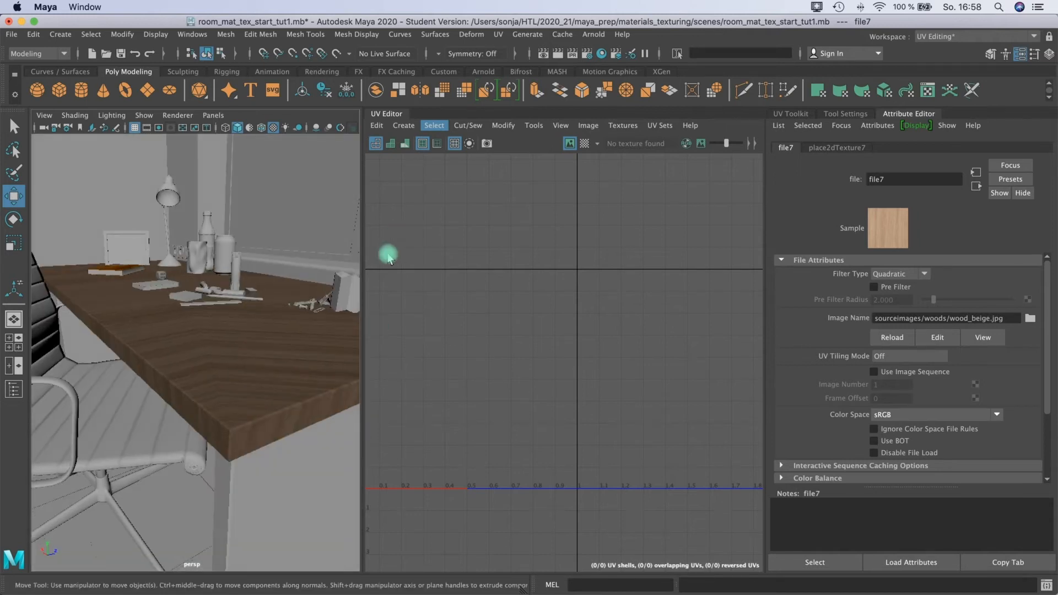
{"action": "left_click_drag", "start_coordinate": [364, 279], "coordinate": [460, 288]}
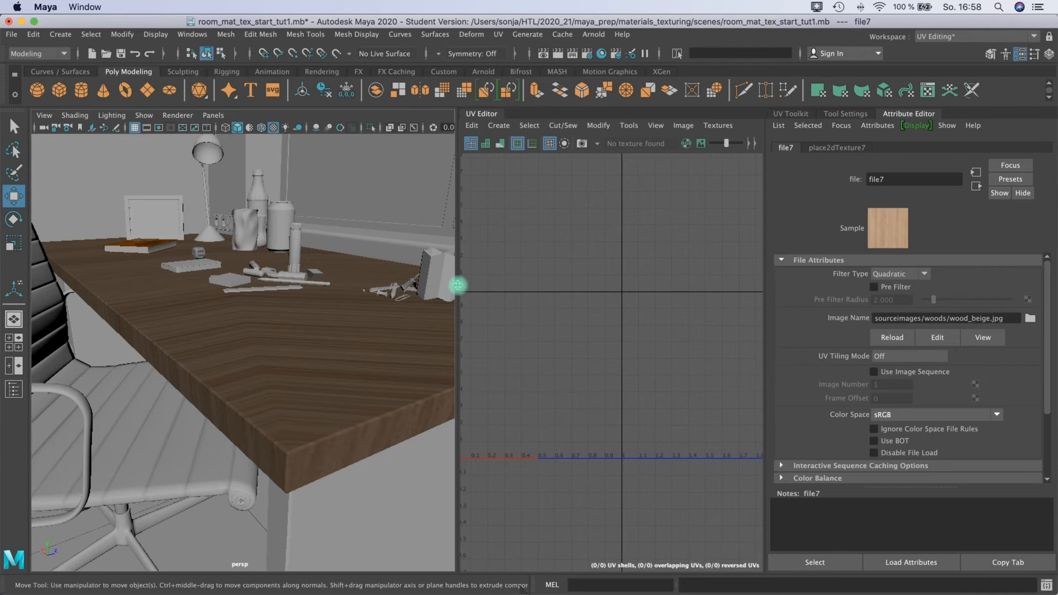
{"action": "left_click_drag", "start_coordinate": [392, 368], "coordinate": [366, 366], "text": "alt"}
{"action": "left_click", "coordinate": [366, 366]}
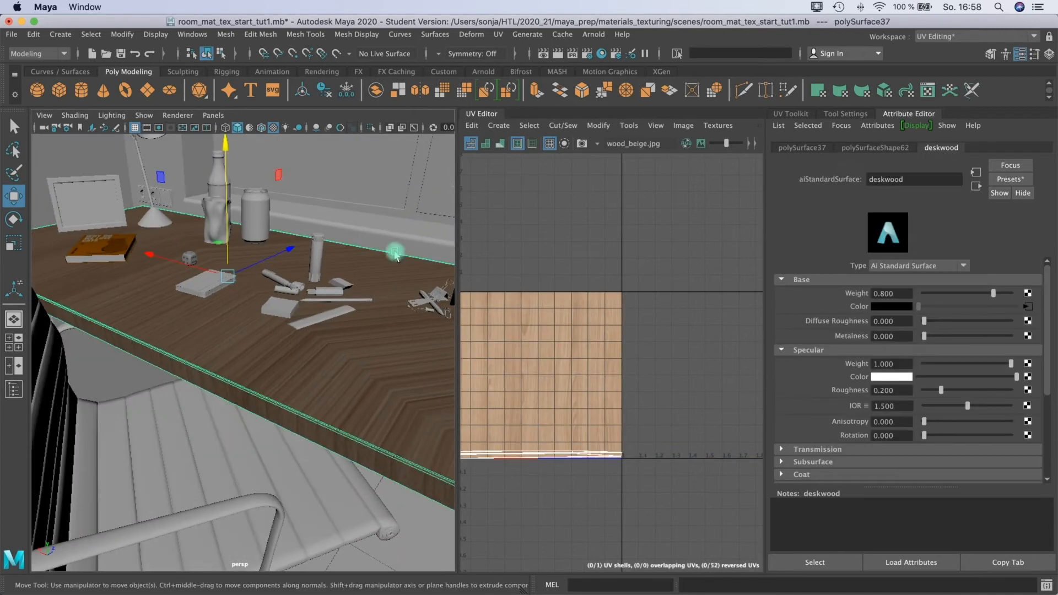
{"action": "left_click", "coordinate": [497, 35]}
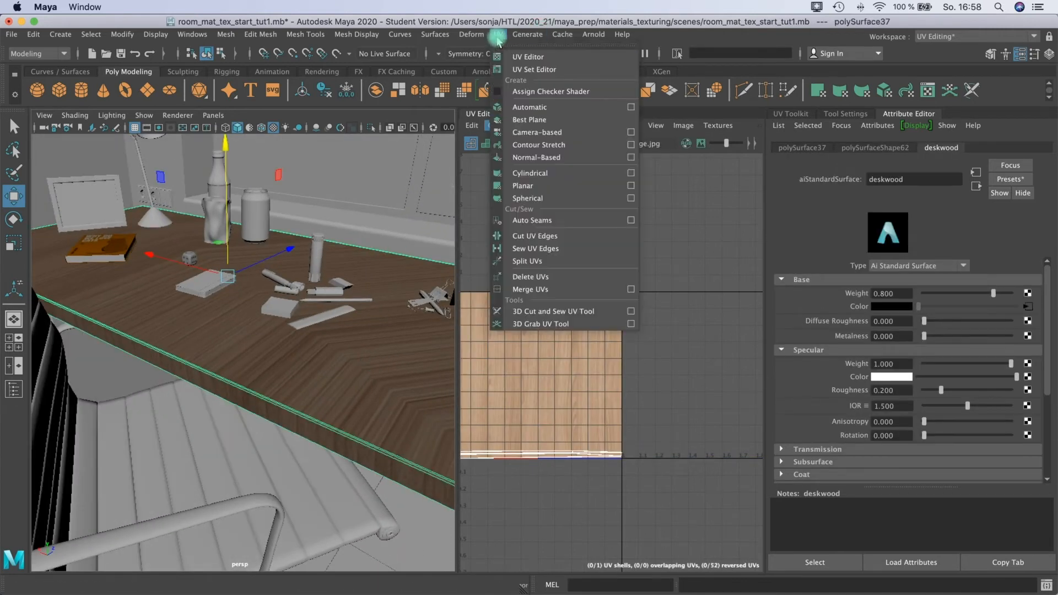
{"action": "left_click", "coordinate": [528, 107]}
Check the projected seams at the desktop's corner and return the desktop to object mode
{"action": "left_click_drag", "start_coordinate": [401, 390], "coordinate": [358, 309], "text": "alt"}
{"action": "middle_click_drag", "start_coordinate": [346, 306], "coordinate": [347, 306], "text": "alt"}
{"action": "mouse_move", "coordinate": [347, 306]}
{"action": "right_mouse_down", "text": "alt"}
{"action": "mouse_move", "coordinate": [300, 305]}
{"action": "mouse_move", "coordinate": [420, 297]}
{"action": "mouse_move", "coordinate": [338, 311]}
{"action": "right_mouse_up", "text": "alt"}
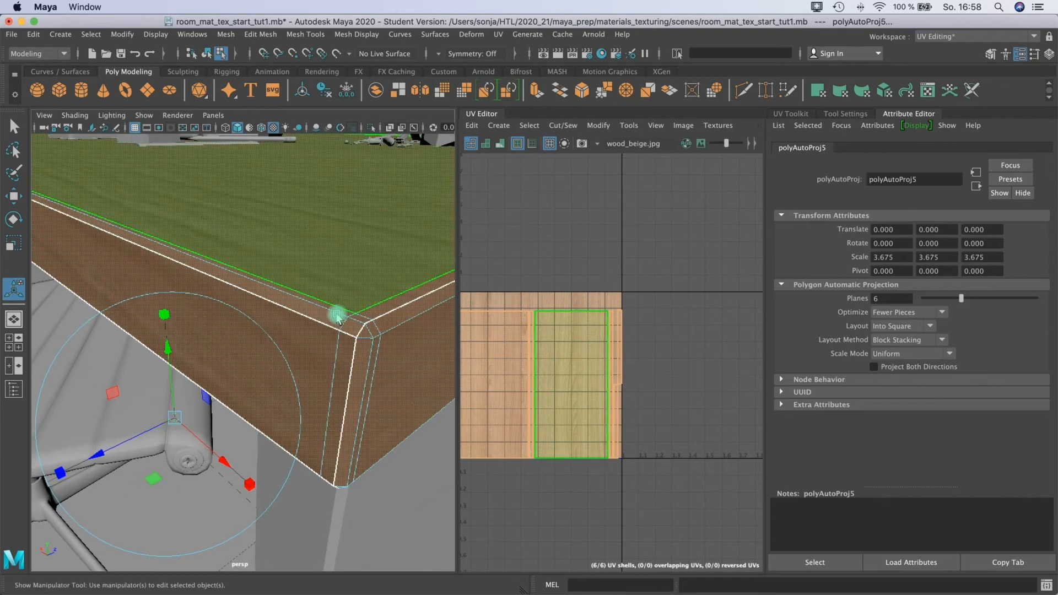
{"action": "left_click", "coordinate": [374, 243]}
{"action": "right_click_drag", "start_coordinate": [357, 250], "coordinate": [385, 236]}
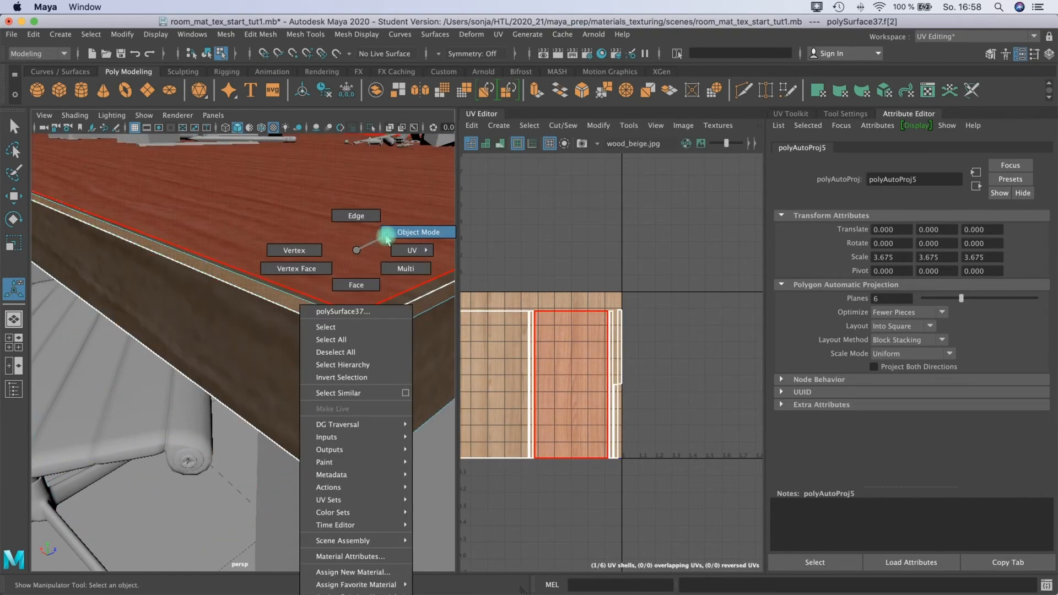
{"action": "mouse_move", "coordinate": [312, 302]}
{"action": "right_mouse_down", "text": "alt"}
{"action": "mouse_move", "coordinate": [291, 309]}
{"action": "mouse_move", "coordinate": [305, 303]}
{"action": "right_mouse_up", "text": "alt"}
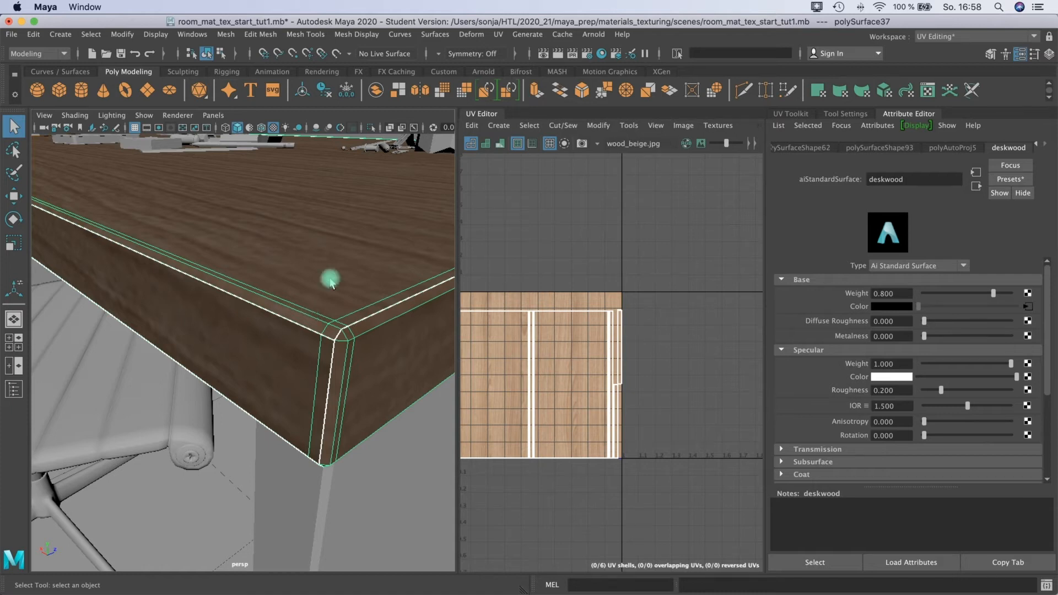
Switch the desktop to edge selection and pick the long seam edge between its top and side face
{"action": "right_click", "coordinate": [283, 325]}
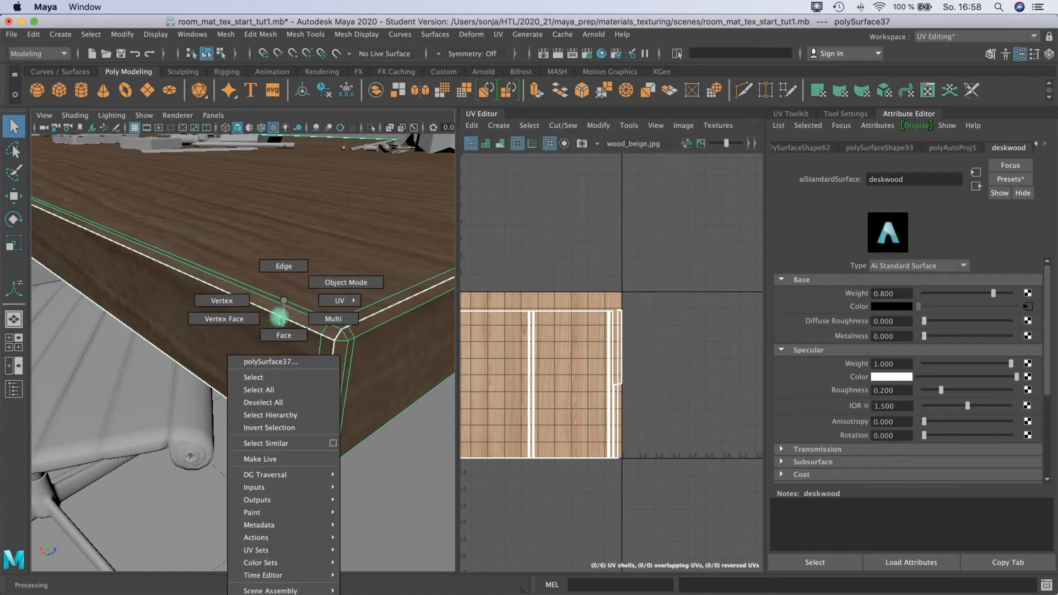
{"action": "left_click", "coordinate": [300, 295]}
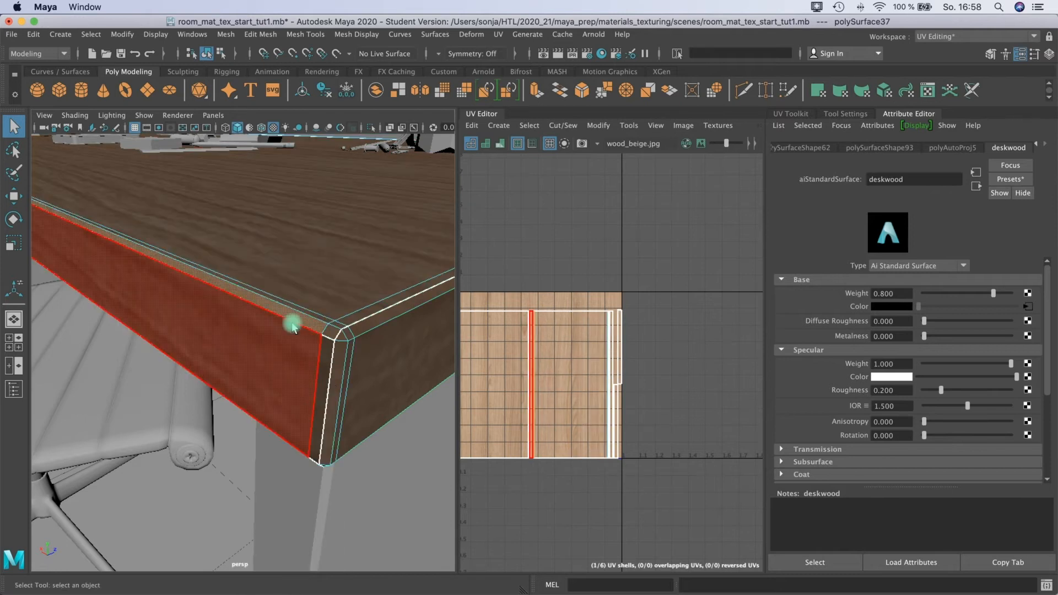
{"action": "right_click", "coordinate": [294, 301]}
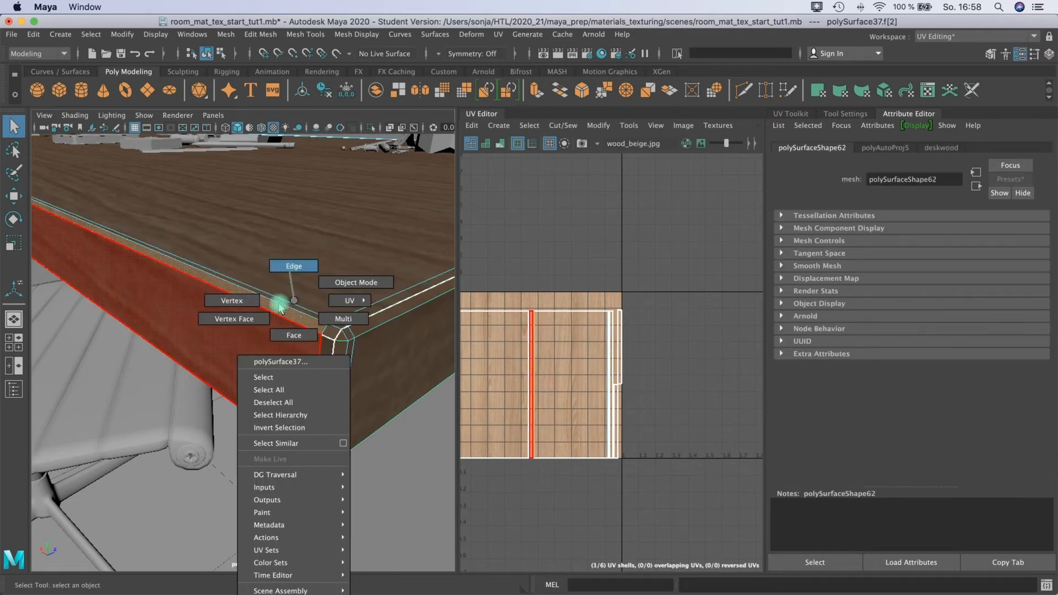
{"action": "left_click", "coordinate": [279, 307]}
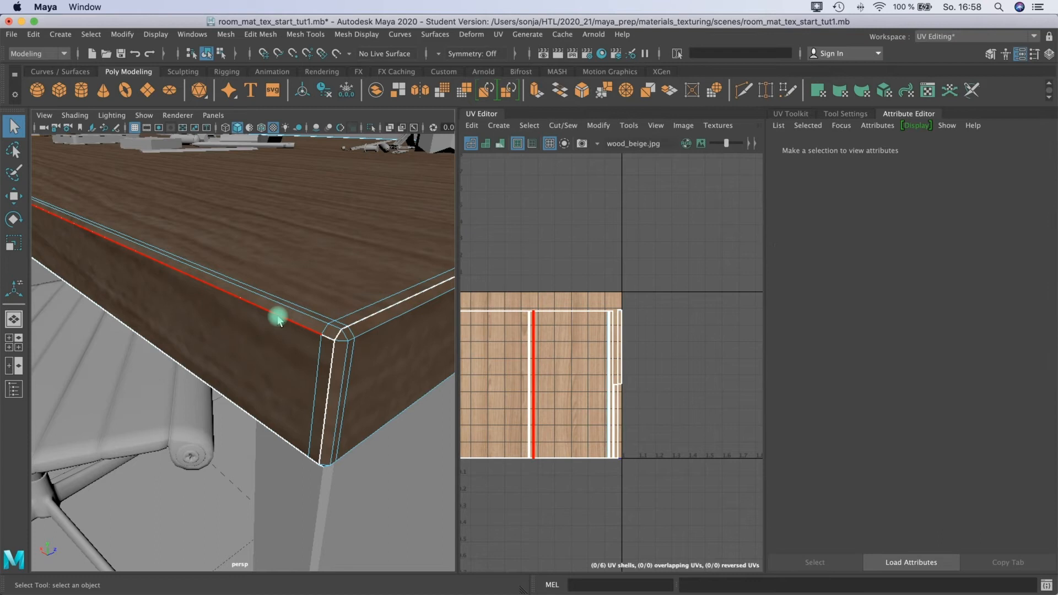
{"action": "left_click", "coordinate": [278, 319]}
{"action": "left_click", "coordinate": [289, 324]}
{"action": "left_click", "coordinate": [289, 321], "text": "shift"}
Select the border edges along the desktop's upper rim and corner, and stitch their UV shells together A to B
{"action": "left_click_drag", "start_coordinate": [261, 374], "coordinate": [247, 368], "text": "alt"}
{"action": "left_click", "coordinate": [276, 267]}
{"action": "left_click", "coordinate": [189, 293], "text": "shift"}
{"action": "left_click_drag", "start_coordinate": [200, 296], "coordinate": [404, 361], "text": "alt"}
{"action": "left_click", "coordinate": [421, 377]}
{"action": "mouse_move", "coordinate": [403, 361]}
{"action": "middle_mouse_down", "text": "alt"}
{"action": "mouse_move", "coordinate": [390, 354]}
{"action": "mouse_move", "coordinate": [406, 371]}
{"action": "middle_mouse_up", "text": "alt"}
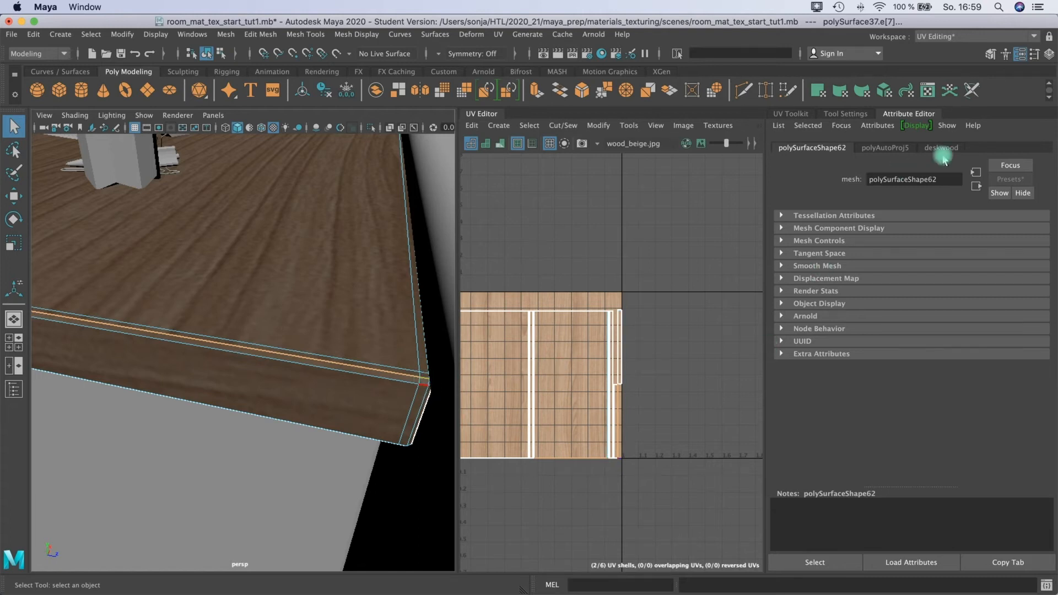
{"action": "left_click", "coordinate": [790, 114]}
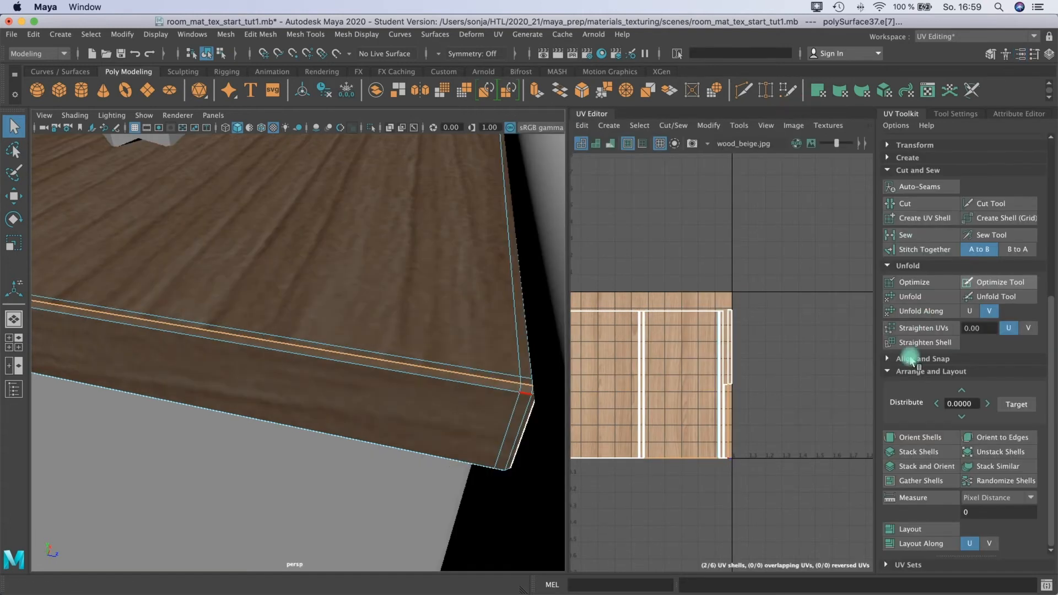
{"action": "left_click", "coordinate": [909, 250]}
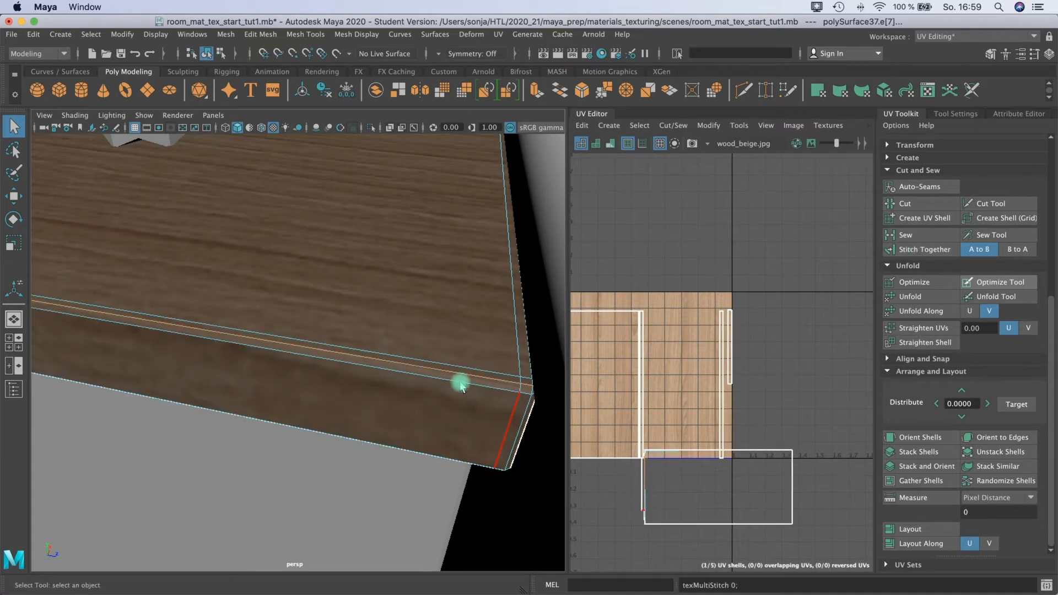
Select the stitched desktop shell in the UV editor and unfold it
{"action": "mouse_move", "coordinate": [669, 450]}
{"action": "right_mouse_down"}
{"action": "mouse_move", "coordinate": [676, 425]}
{"action": "mouse_move", "coordinate": [631, 432]}
{"action": "mouse_move", "coordinate": [673, 453]}
{"action": "right_mouse_up"}
{"action": "left_click", "coordinate": [643, 455]}
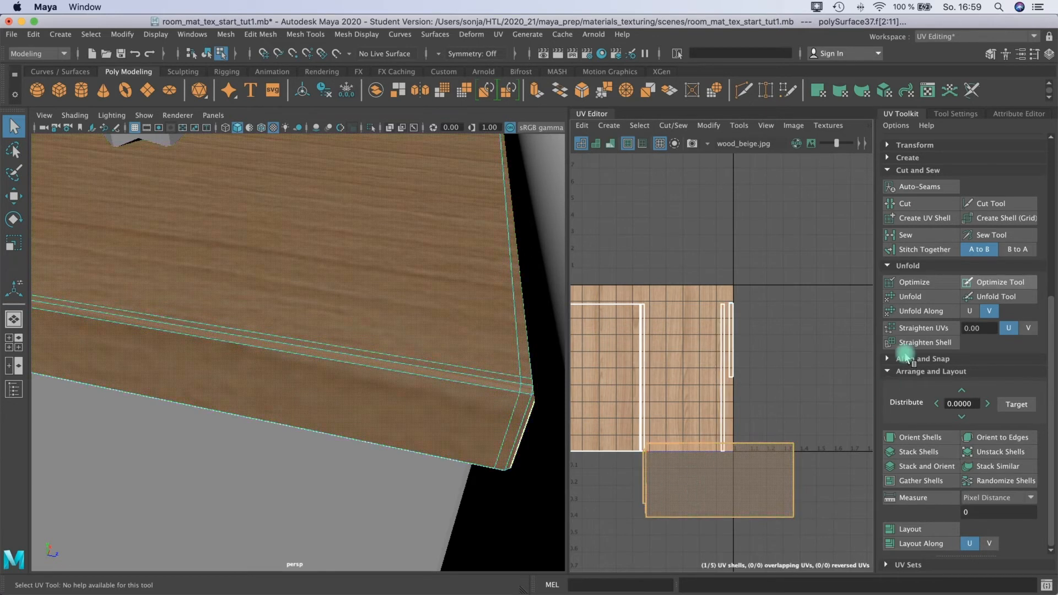
{"action": "left_click", "coordinate": [915, 297]}
Undo the accidental selection change and keep the unfolded desktop shell selected in the UV editor
{"action": "left_click", "coordinate": [656, 462]}
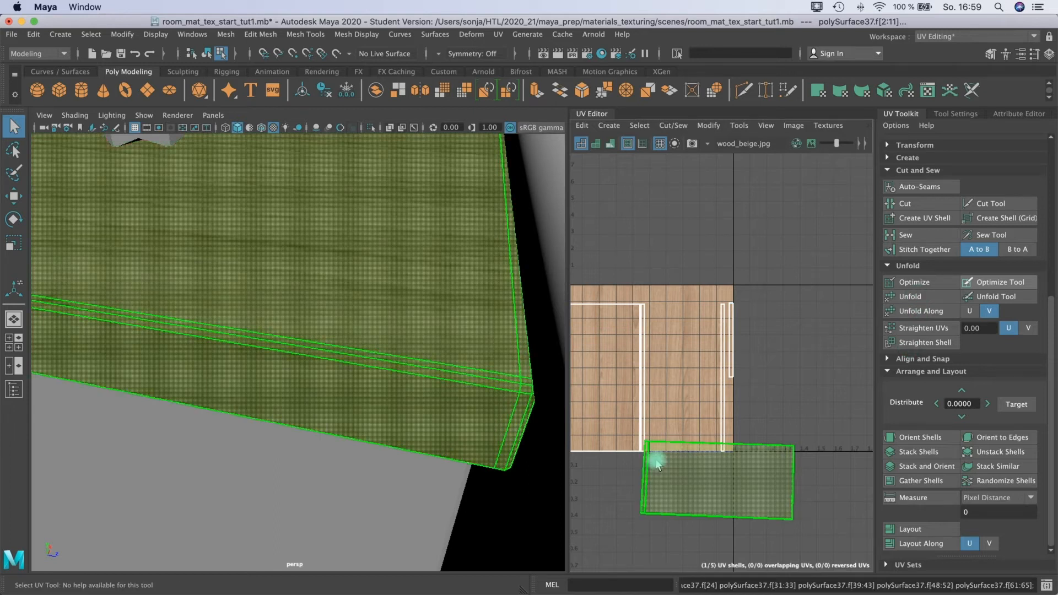
{"action": "left_click", "coordinate": [531, 547]}
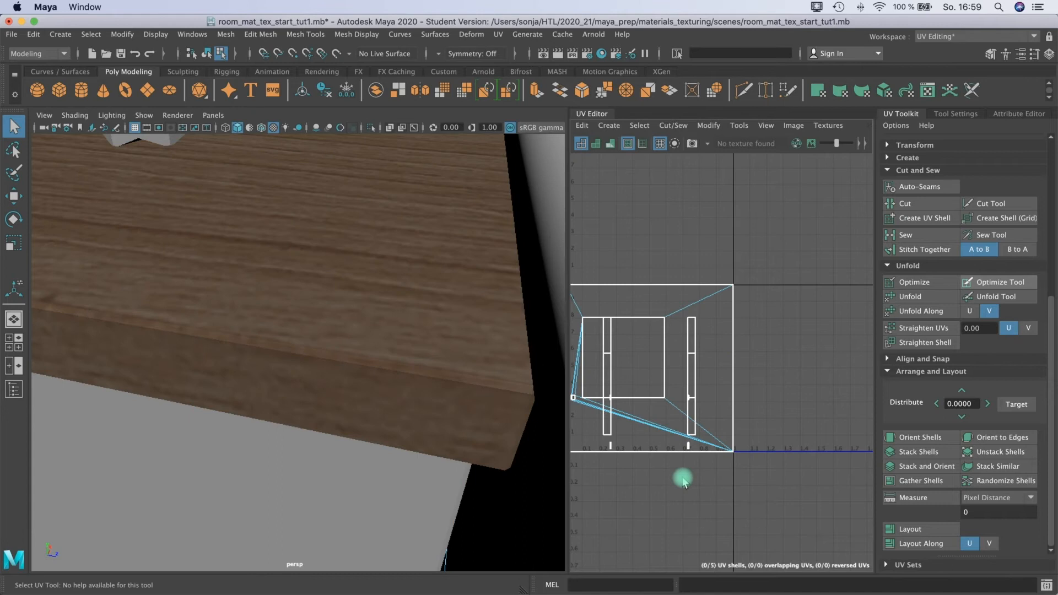
{"action": "left_click", "coordinate": [690, 475]}
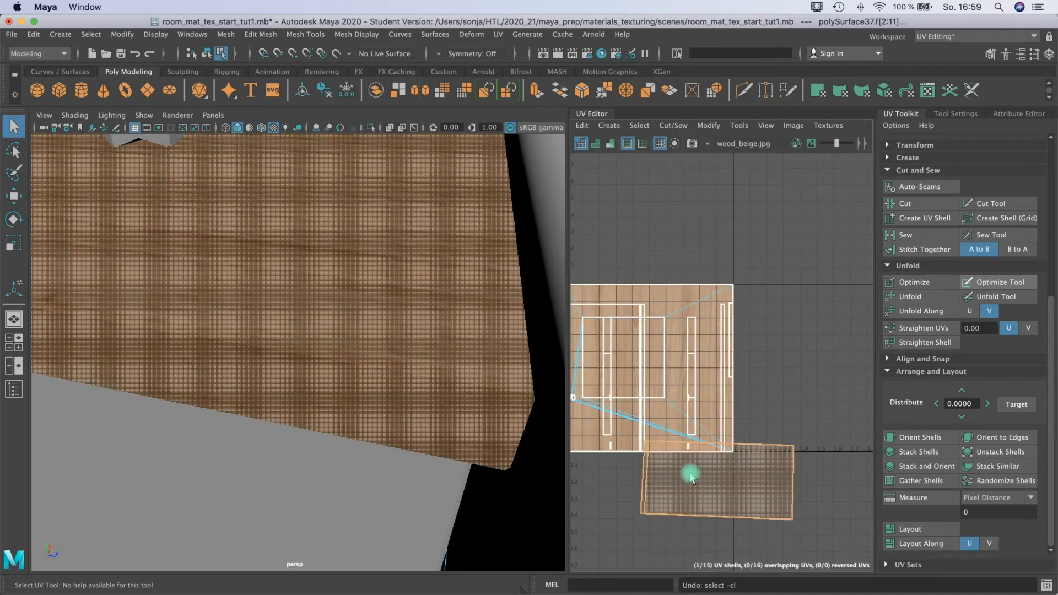
{"action": "key", "text": "ctrl+z"}
{"action": "left_click", "coordinate": [797, 436]}
{"action": "right_click_drag", "start_coordinate": [746, 480], "coordinate": [689, 446]}
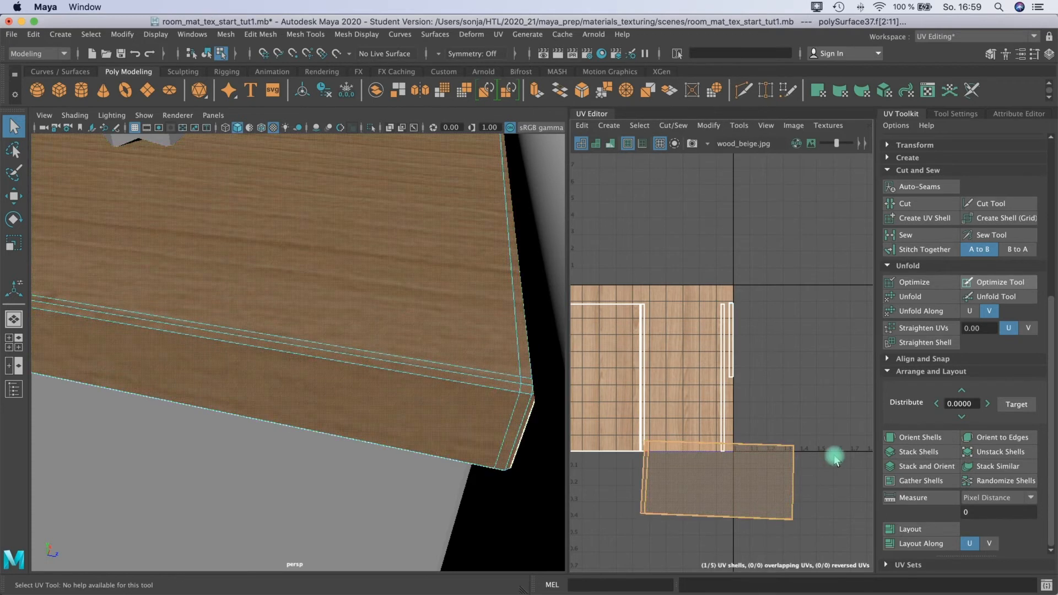
Orient the unfolded desktop shell to the UV axes and rotate it about a quarter turn so it stands upright
{"action": "left_click", "coordinate": [916, 437]}
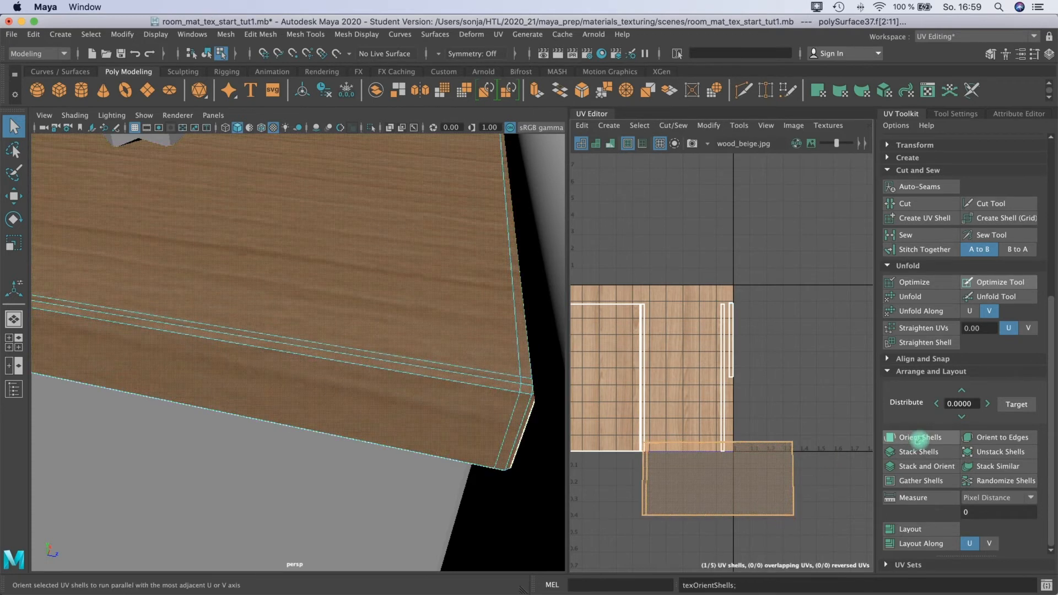
{"action": "left_click", "coordinate": [670, 482]}
{"action": "key", "text": "e"}
{"action": "left_click_drag", "start_coordinate": [759, 381], "coordinate": [544, 408]}
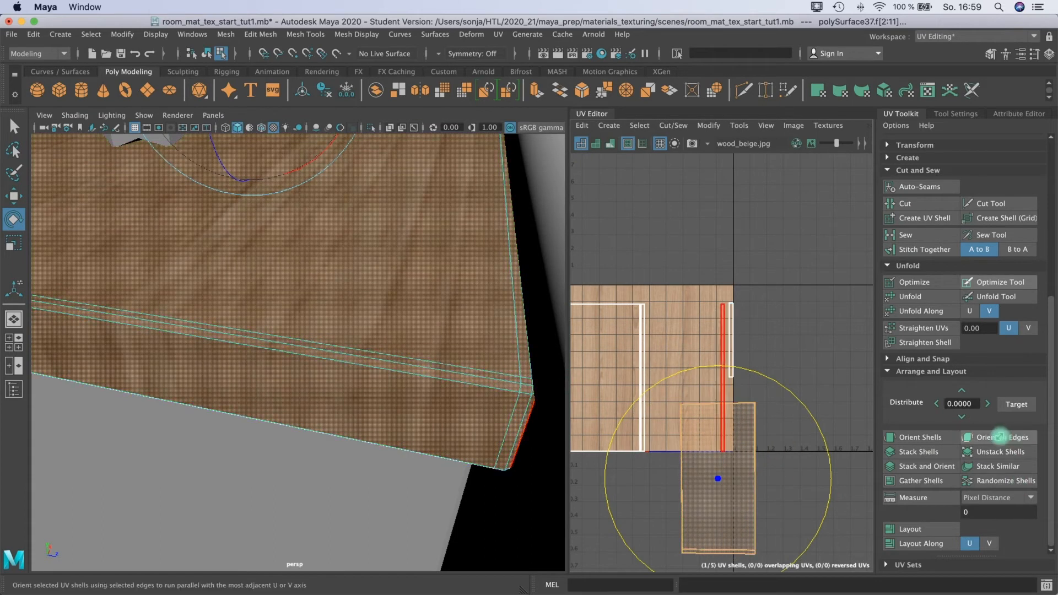
{"action": "left_click", "coordinate": [999, 437]}
Move the upright desktop shell into the gap between the other shells on the texture tile and orient it again
{"action": "key", "text": "w"}
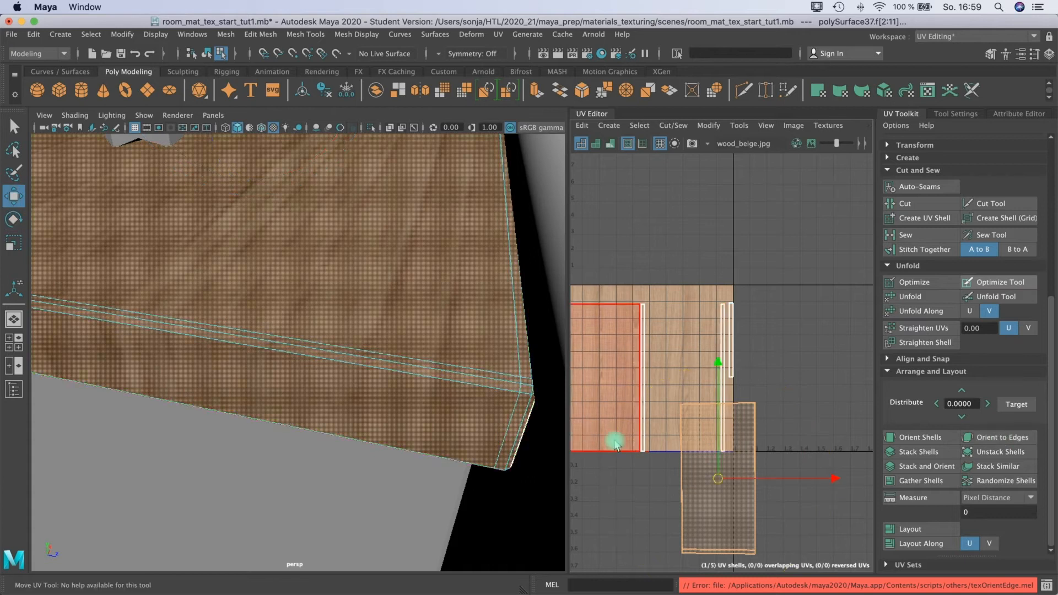
{"action": "left_click_drag", "start_coordinate": [707, 381], "coordinate": [673, 275]}
{"action": "left_click", "coordinate": [928, 437]}
{"action": "left_click", "coordinate": [541, 258]}
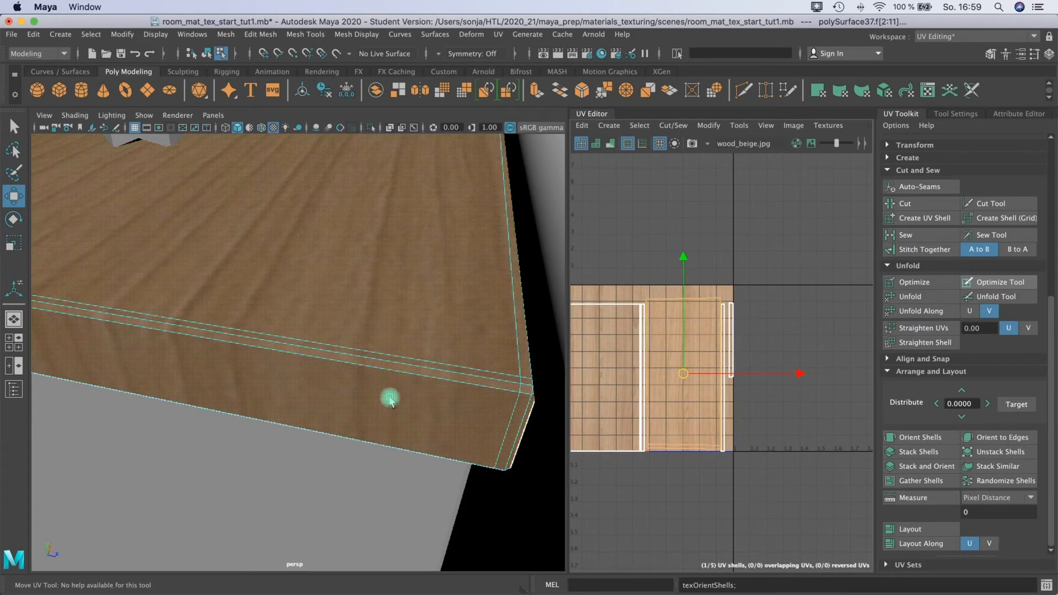
{"action": "left_click", "coordinate": [301, 487]}
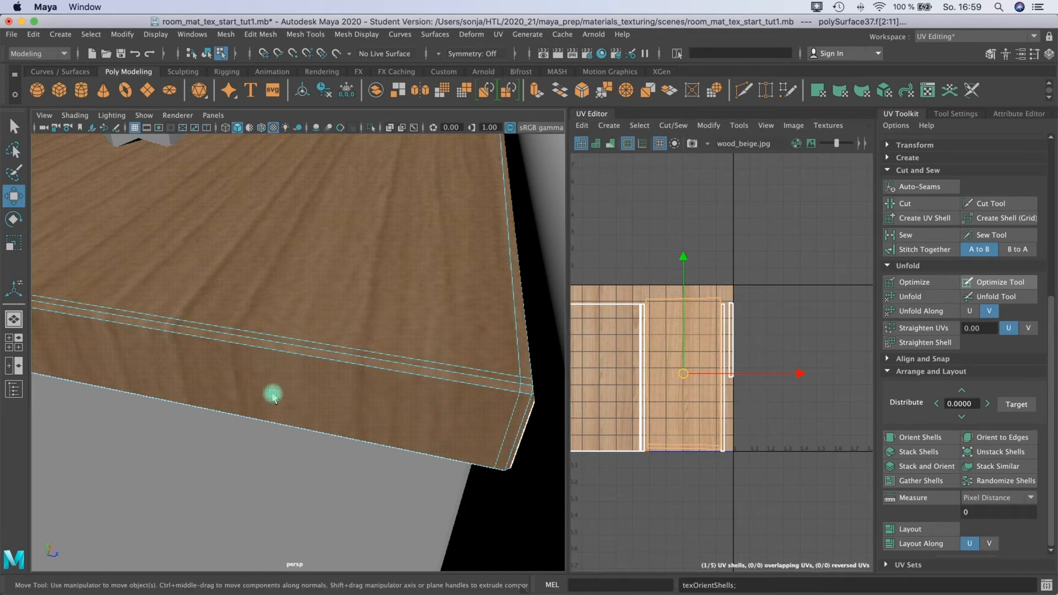
Return to object mode, reselect the desktop from a lower viewpoint and set the UV editor to UV shell selection
{"action": "right_click_drag", "start_coordinate": [273, 322], "coordinate": [201, 300]}
{"action": "left_click", "coordinate": [181, 336]}
{"action": "left_click_drag", "start_coordinate": [238, 399], "coordinate": [389, 406], "text": "alt"}
{"action": "middle_click_drag", "start_coordinate": [390, 406], "coordinate": [309, 442], "text": "alt"}
{"action": "right_click_drag", "start_coordinate": [309, 441], "coordinate": [348, 418], "text": "alt"}
{"action": "middle_click_drag", "start_coordinate": [347, 418], "coordinate": [337, 430], "text": "alt"}
{"action": "left_click", "coordinate": [320, 322]}
{"action": "right_click_drag", "start_coordinate": [320, 322], "coordinate": [296, 311]}
{"action": "scroll", "coordinate": [724, 339], "scroll_direction": "up", "scroll_amount": 3}
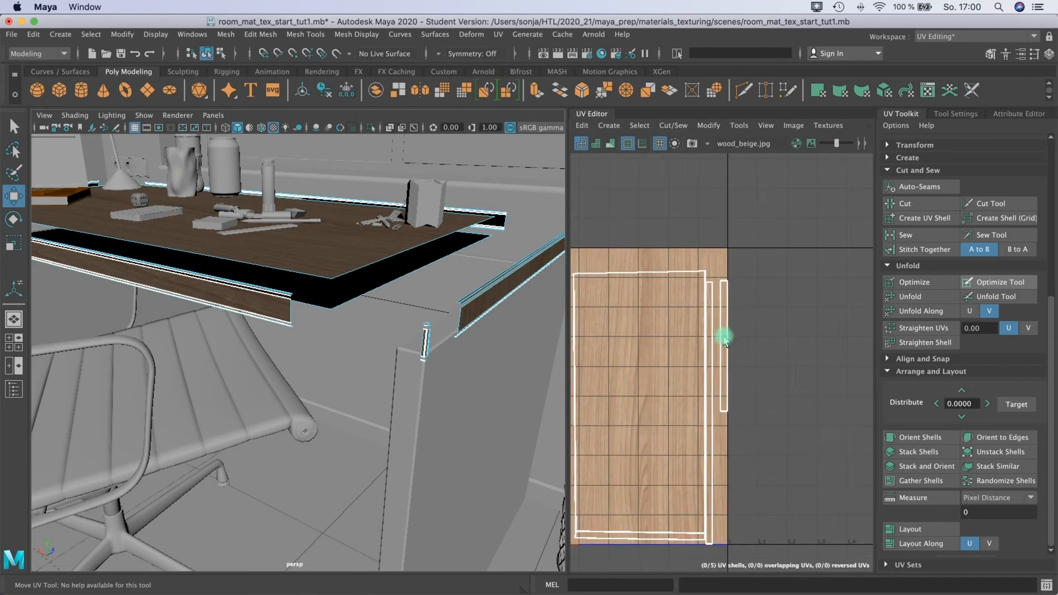
{"action": "right_click_drag", "start_coordinate": [709, 330], "coordinate": [674, 322]}
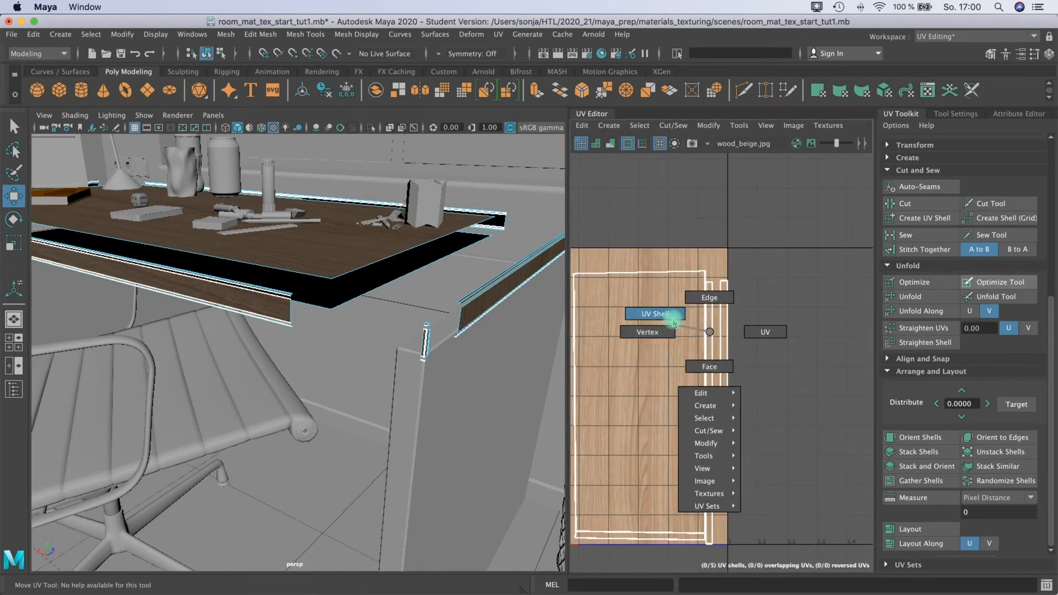
Select the border edges joining the desktop's front side to its top near the front corner, and stitch their shells A to B
{"action": "left_click", "coordinate": [299, 313]}
{"action": "middle_click_drag", "start_coordinate": [307, 313], "coordinate": [314, 314], "text": "alt"}
{"action": "right_click_drag", "start_coordinate": [314, 314], "coordinate": [382, 299], "text": "alt"}
{"action": "middle_click_drag", "start_coordinate": [383, 299], "coordinate": [376, 307], "text": "alt"}
{"action": "left_click", "coordinate": [377, 306]}
{"action": "right_click_drag", "start_coordinate": [375, 301], "coordinate": [362, 267]}
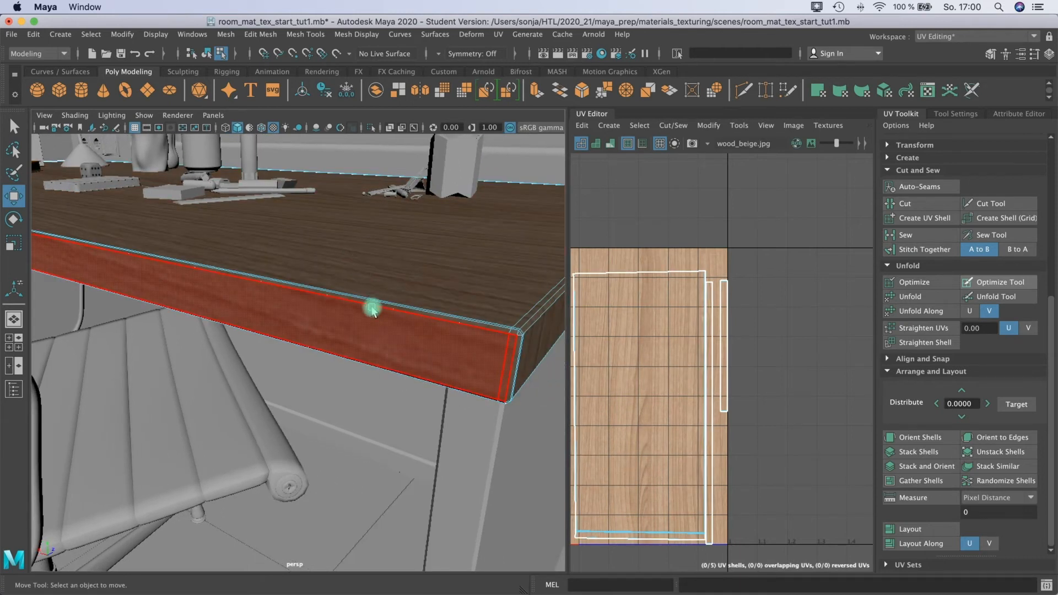
{"action": "left_click", "coordinate": [508, 330]}
{"action": "double_click", "coordinate": [512, 336]}
{"action": "left_click", "coordinate": [919, 311]}
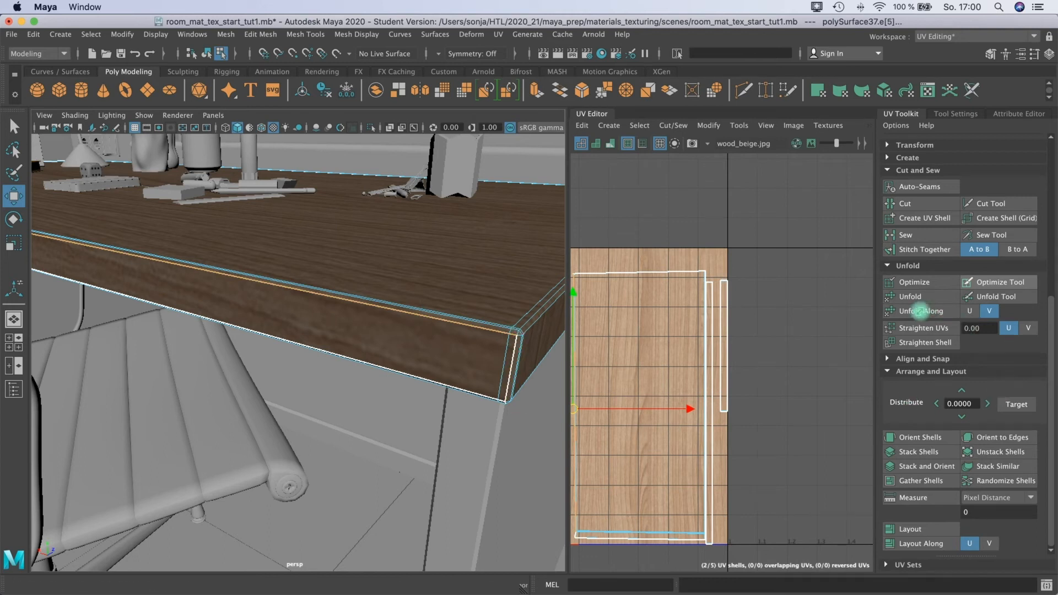
{"action": "left_click", "coordinate": [915, 249]}
{"action": "left_click", "coordinate": [512, 349]}
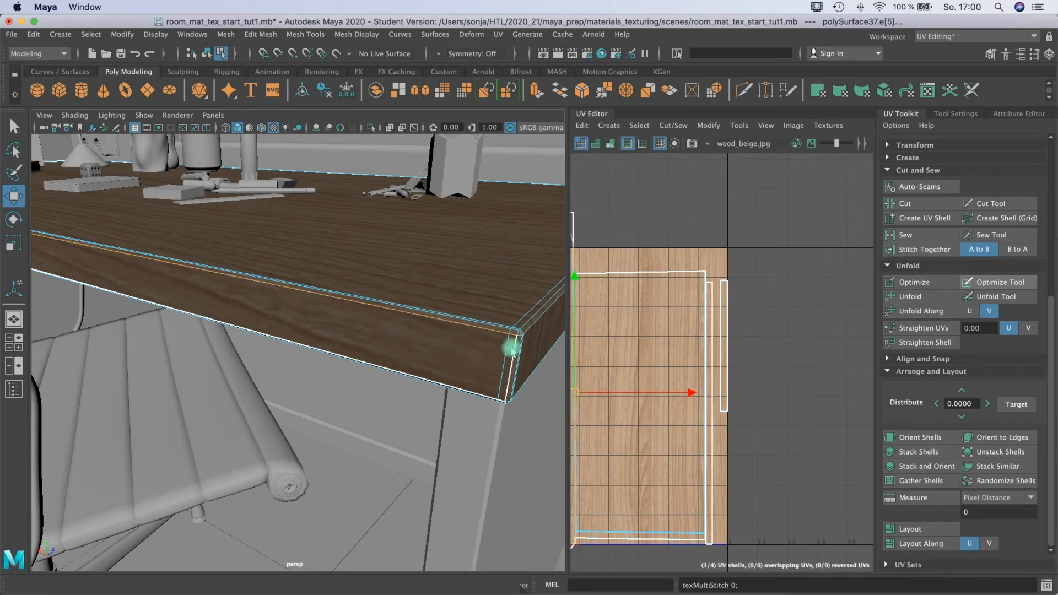
Select the newly stitched desktop shell in the UV editor, unfold it and orient it to the UV axes
{"action": "middle_click_drag", "start_coordinate": [646, 341], "coordinate": [674, 339], "text": "alt"}
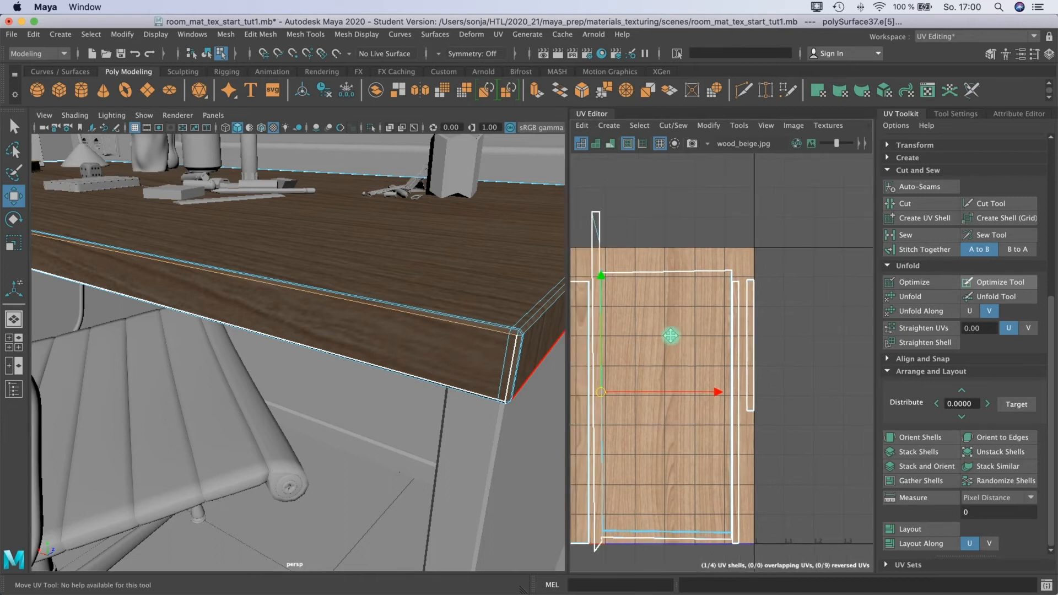
{"action": "mouse_move", "coordinate": [630, 264]}
{"action": "right_mouse_down"}
{"action": "mouse_move", "coordinate": [620, 258]}
{"action": "mouse_move", "coordinate": [617, 273]}
{"action": "right_mouse_up"}
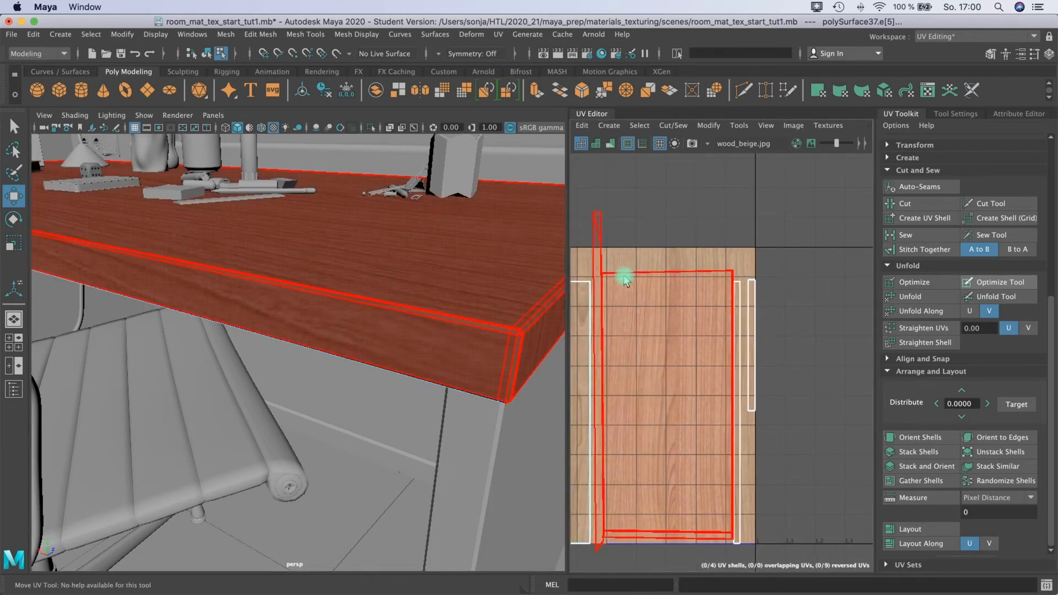
{"action": "left_click", "coordinate": [621, 276]}
{"action": "left_click", "coordinate": [910, 297]}
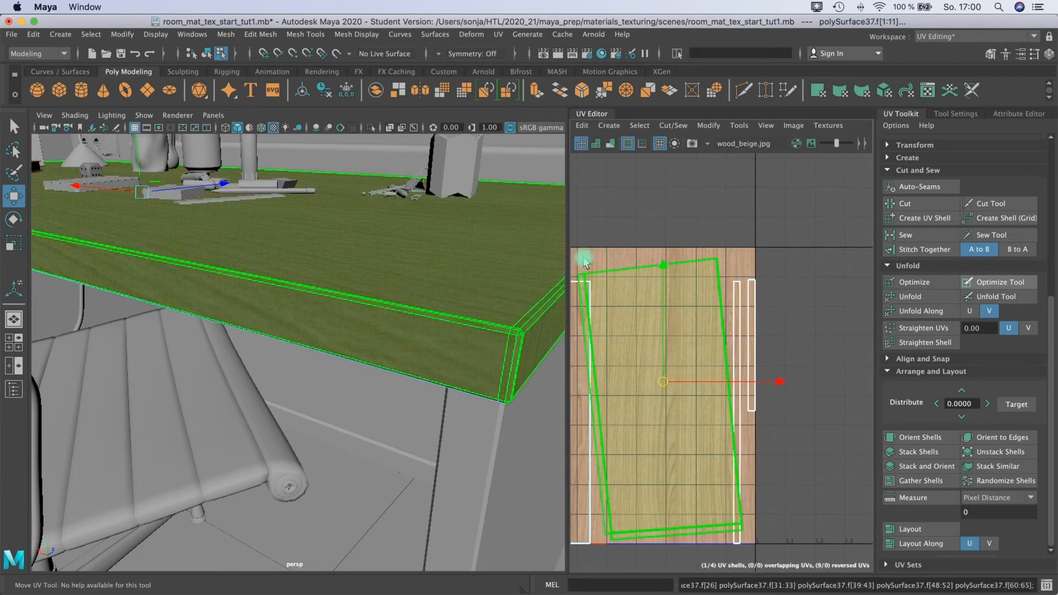
{"action": "left_click", "coordinate": [902, 438]}
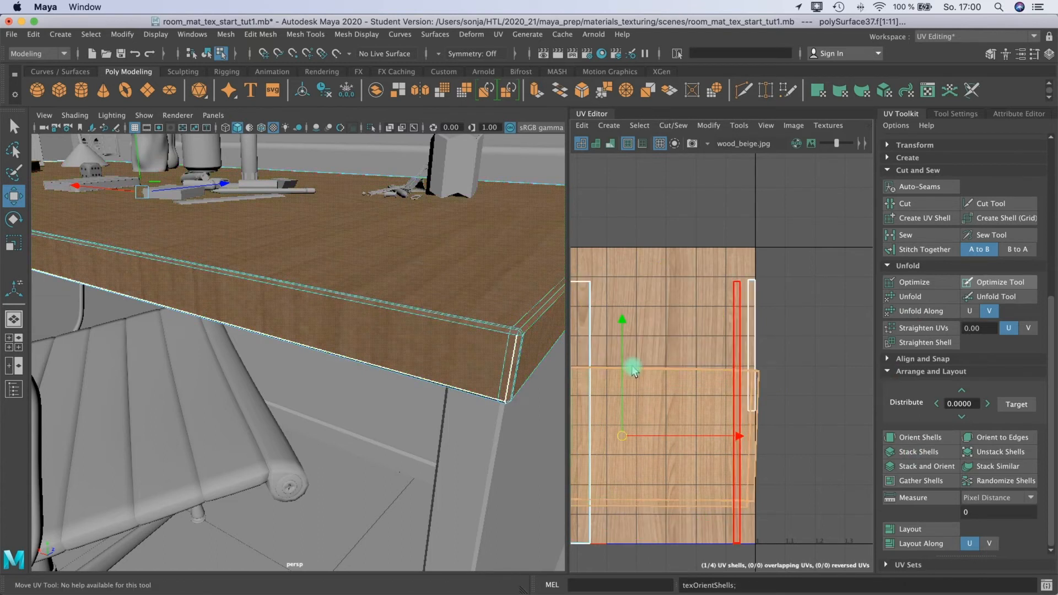
Rotate the unfolded shell about a quarter turn to upright, move it between the other shells on the tile and reorient it
{"action": "key", "text": "e"}
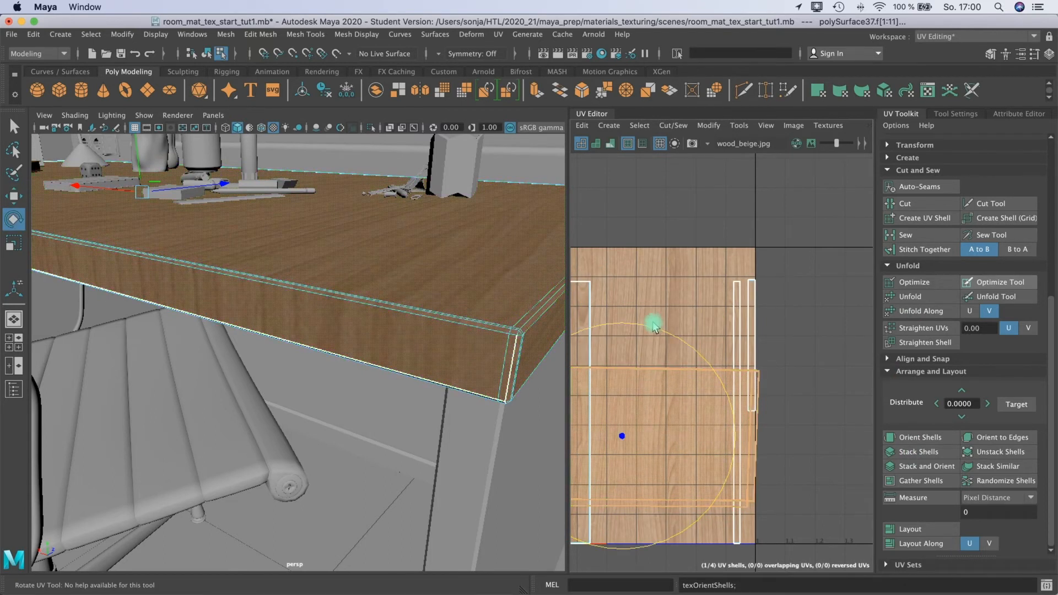
{"action": "left_click_drag", "start_coordinate": [595, 319], "coordinate": [444, 397]}
{"action": "key", "text": "w"}
{"action": "left_click_drag", "start_coordinate": [628, 442], "coordinate": [664, 399]}
{"action": "left_click", "coordinate": [917, 440]}
Return to object mode and inspect how the wood grain runs across the desktop's front corner and top surface
{"action": "left_click", "coordinate": [357, 303]}
{"action": "right_click_drag", "start_coordinate": [336, 303], "coordinate": [395, 282]}
{"action": "left_click", "coordinate": [498, 350]}
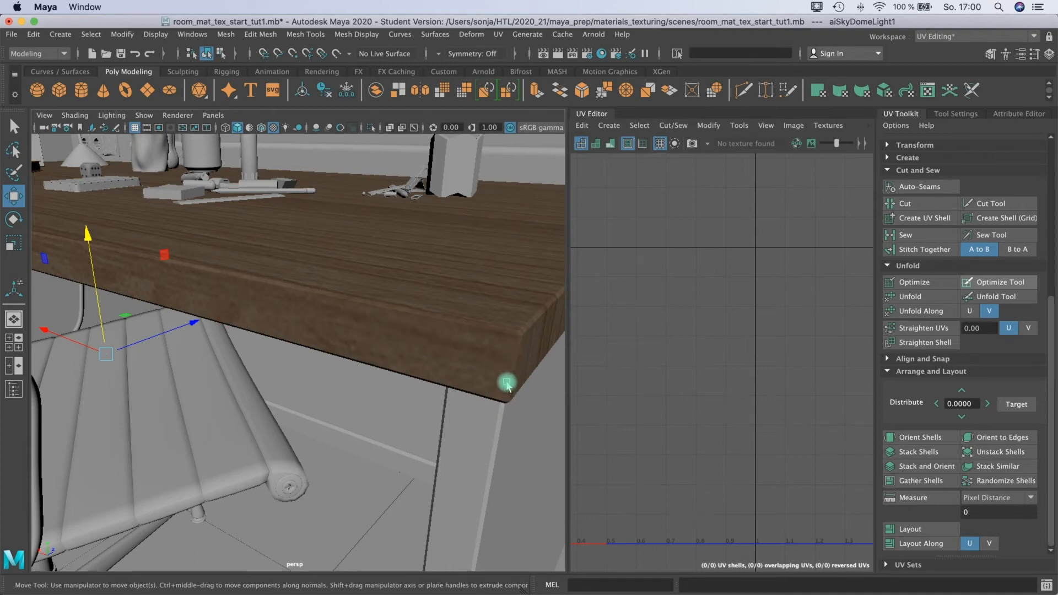
{"action": "left_click", "coordinate": [518, 340]}
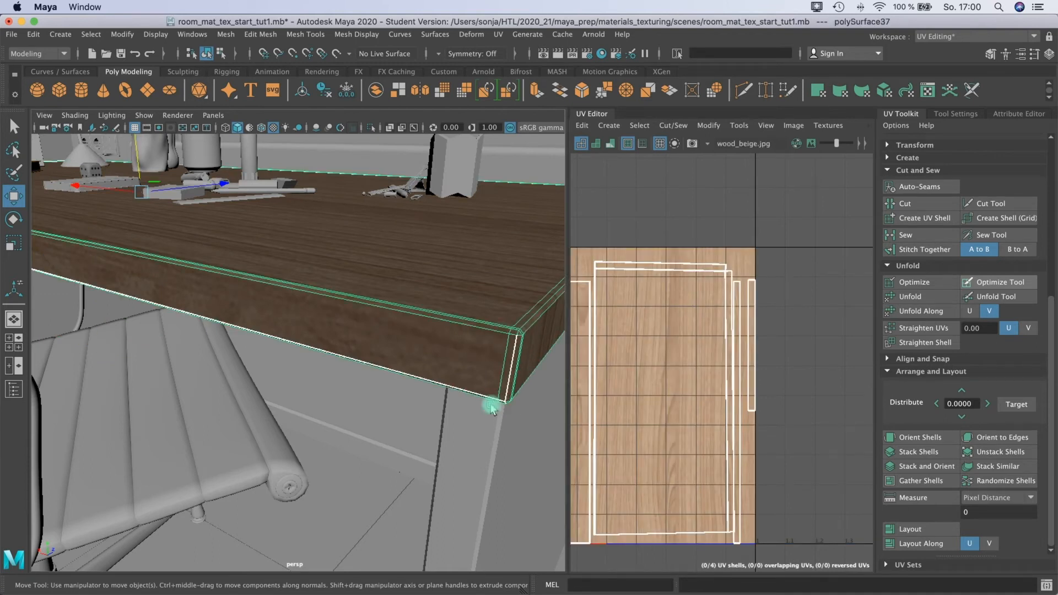
{"action": "right_click_drag", "start_coordinate": [452, 347], "coordinate": [439, 433]}
{"action": "left_click", "coordinate": [439, 433]}
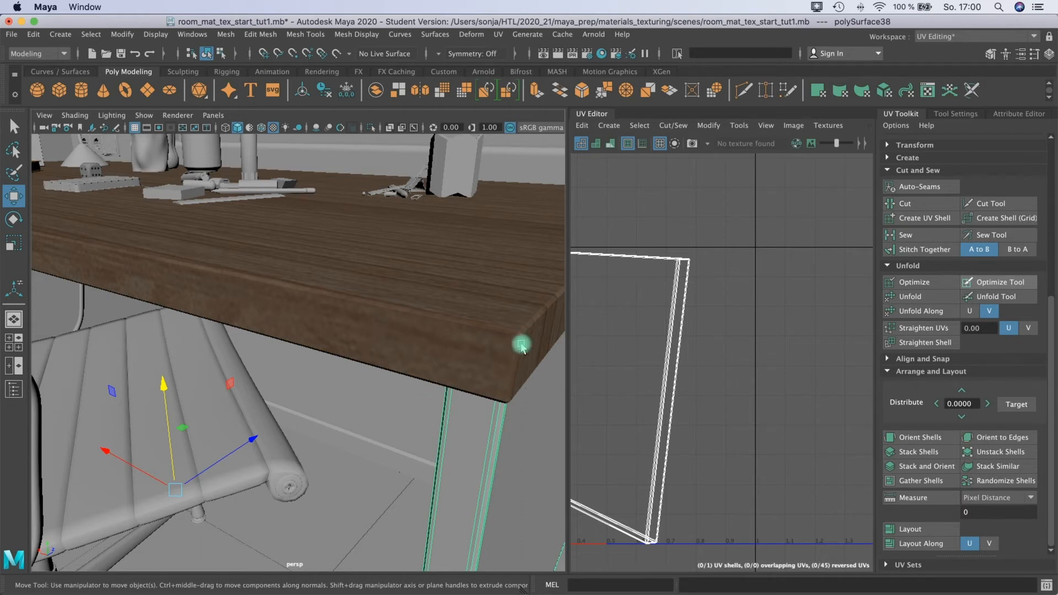
{"action": "left_click_drag", "start_coordinate": [473, 397], "coordinate": [328, 412], "text": "alt"}
{"action": "middle_click_drag", "start_coordinate": [297, 421], "coordinate": [295, 423], "text": "alt"}
{"action": "left_click_drag", "start_coordinate": [297, 423], "coordinate": [312, 353], "text": "alt"}
{"action": "left_click_drag", "start_coordinate": [385, 382], "coordinate": [496, 378], "text": "alt"}
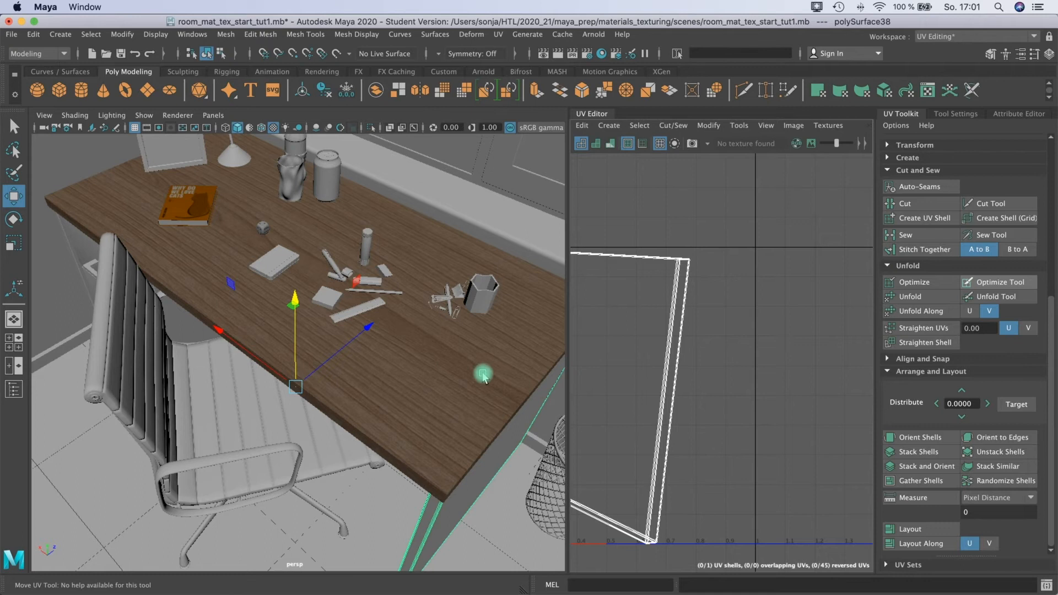
Select all of the desktop's UV shells and scale them up uniformly beyond the texture tile to make the wood grain finer
{"action": "left_click", "coordinate": [428, 376]}
{"action": "right_click_drag", "start_coordinate": [472, 350], "coordinate": [670, 335]}
{"action": "scroll", "coordinate": [631, 361], "scroll_direction": "down", "scroll_amount": 5}
{"action": "middle_click_drag", "start_coordinate": [711, 352], "coordinate": [758, 354], "text": "alt"}
{"action": "right_click_drag", "start_coordinate": [650, 342], "coordinate": [626, 329]}
{"action": "left_click_drag", "start_coordinate": [579, 307], "coordinate": [779, 485]}
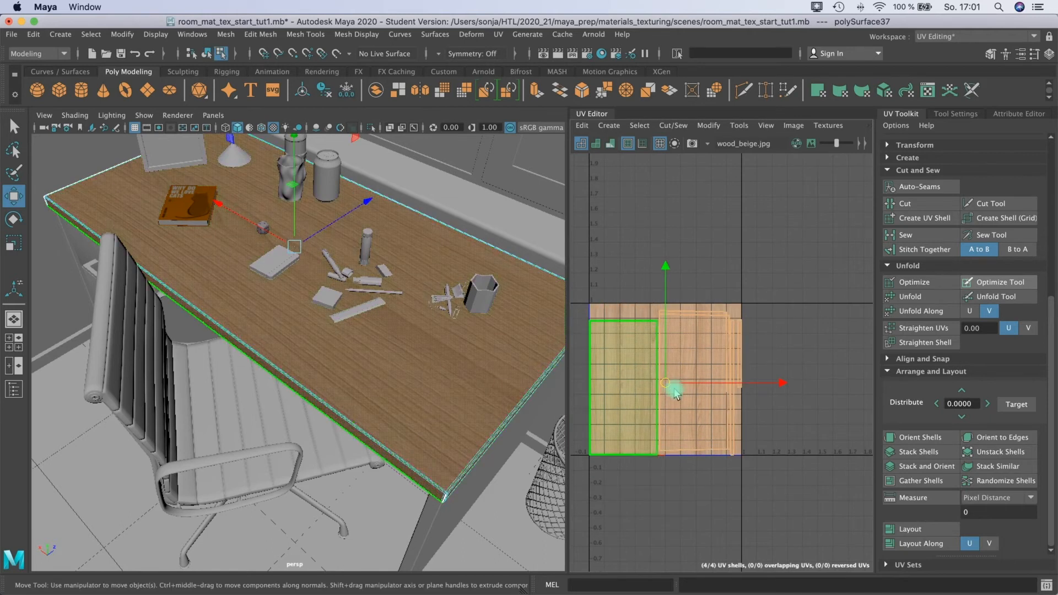
{"action": "key", "text": "r"}
{"action": "left_click_drag", "start_coordinate": [671, 383], "coordinate": [751, 314]}
{"action": "mouse_move", "coordinate": [664, 275]}
{"action": "left_mouse_down"}
{"action": "mouse_move", "coordinate": [666, 299]}
{"action": "mouse_move", "coordinate": [673, 190]}
{"action": "mouse_move", "coordinate": [669, 285]}
{"action": "left_mouse_up"}
{"action": "left_click", "coordinate": [663, 386]}
{"action": "left_click_drag", "start_coordinate": [664, 384], "coordinate": [642, 401]}
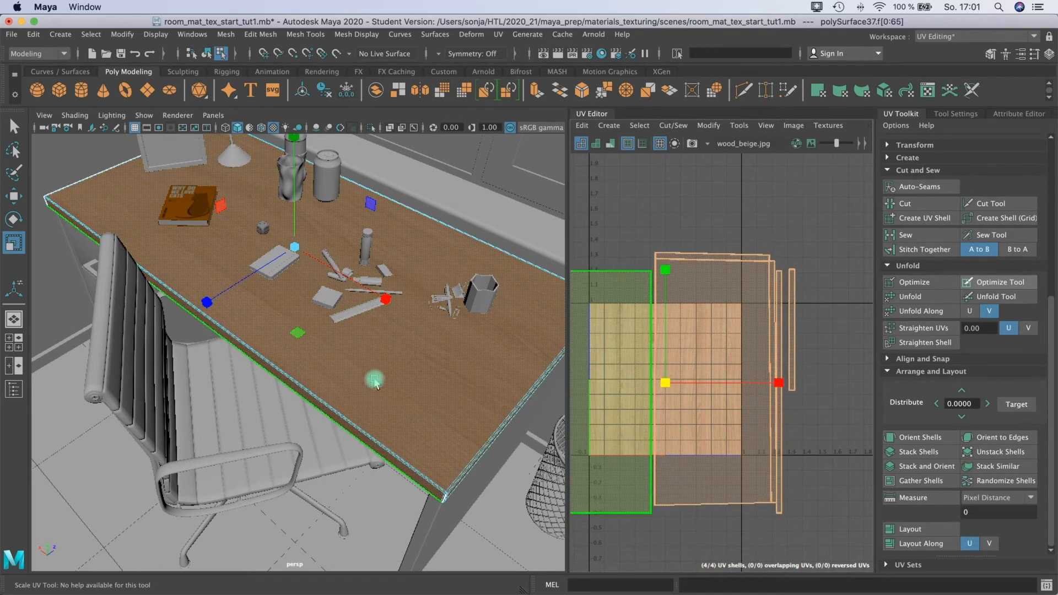
Put the desktop back in object mode and deselect it to check the rescaled wood grain
{"action": "left_click", "coordinate": [314, 458]}
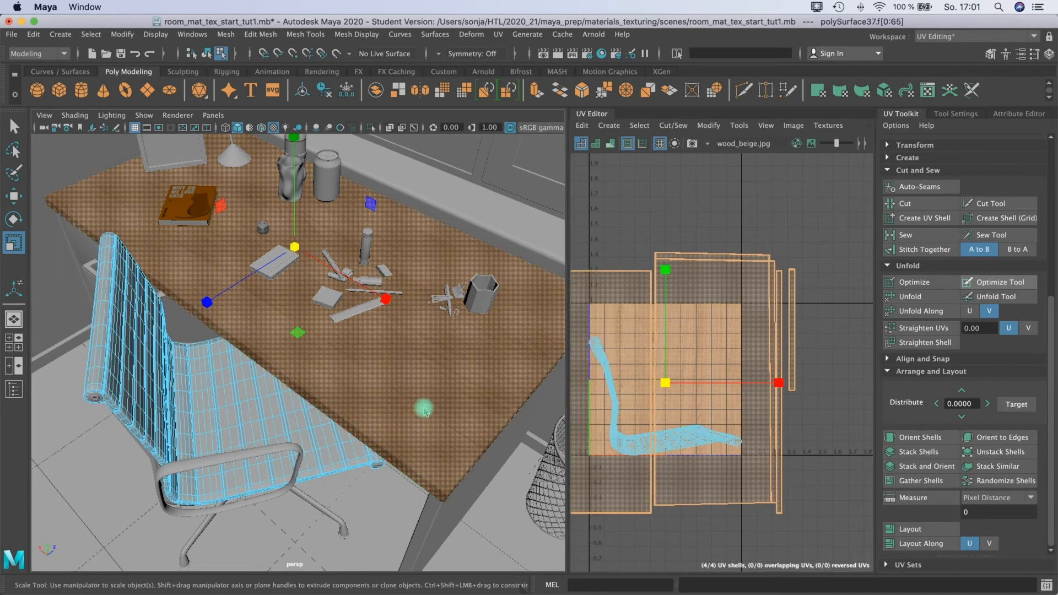
{"action": "right_click", "coordinate": [424, 300]}
{"action": "right_click_drag", "start_coordinate": [469, 282], "coordinate": [479, 240]}
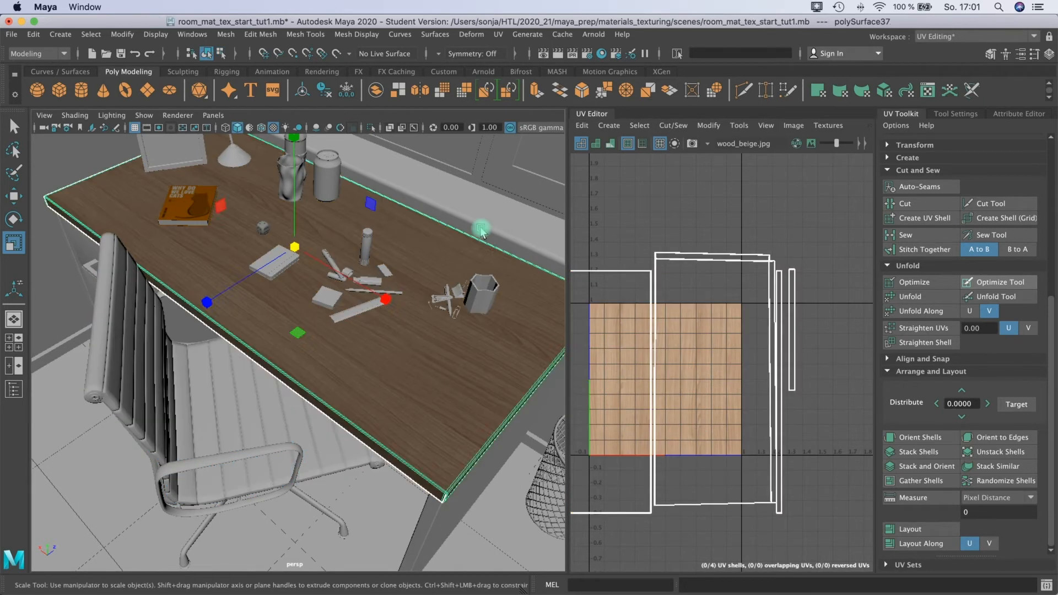
{"action": "left_click", "coordinate": [481, 229]}
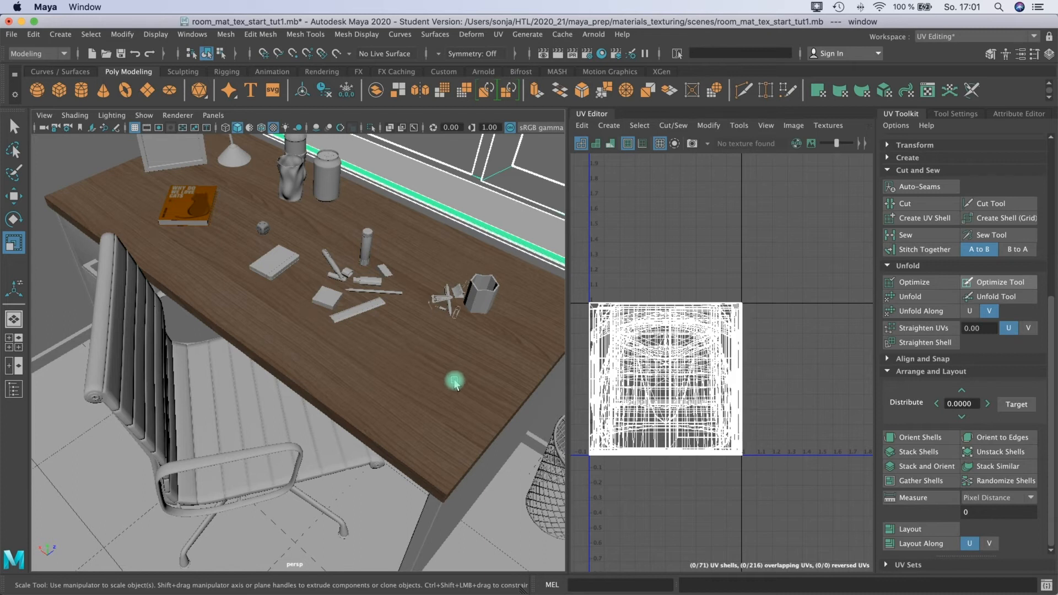
Select the desk's side panel beneath the desktop and assign it the existing deskwood material
{"action": "left_click_drag", "start_coordinate": [432, 354], "coordinate": [494, 384], "text": "alt"}
{"action": "left_click", "coordinate": [480, 463]}
{"action": "left_click_drag", "start_coordinate": [482, 345], "coordinate": [422, 296], "text": "alt"}
{"action": "right_click_drag", "start_coordinate": [422, 295], "coordinate": [540, 224]}
{"action": "right_click", "coordinate": [523, 227]}
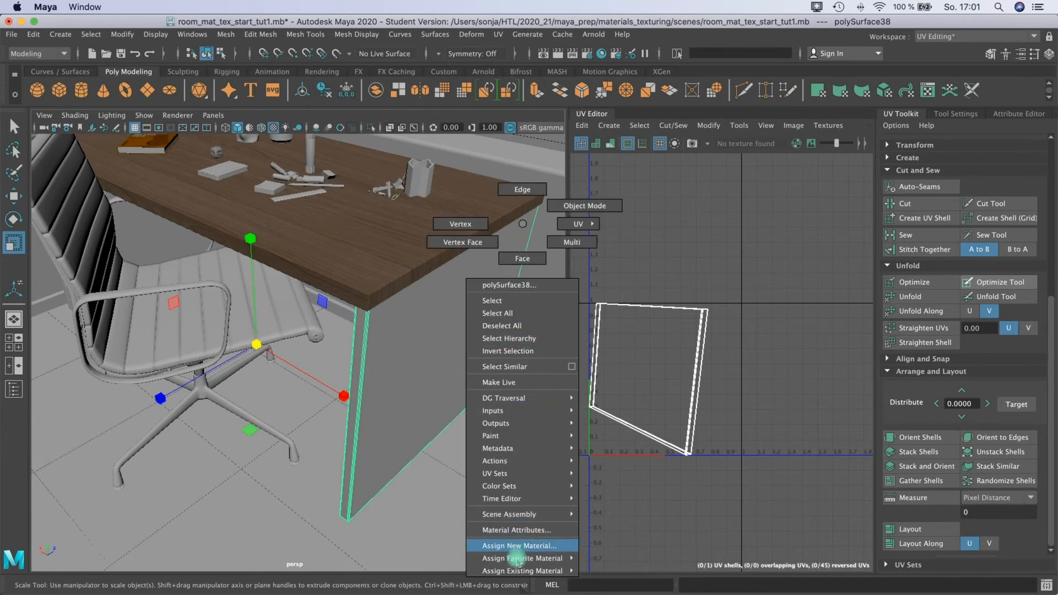
{"action": "mouse_move", "coordinate": [516, 560]}
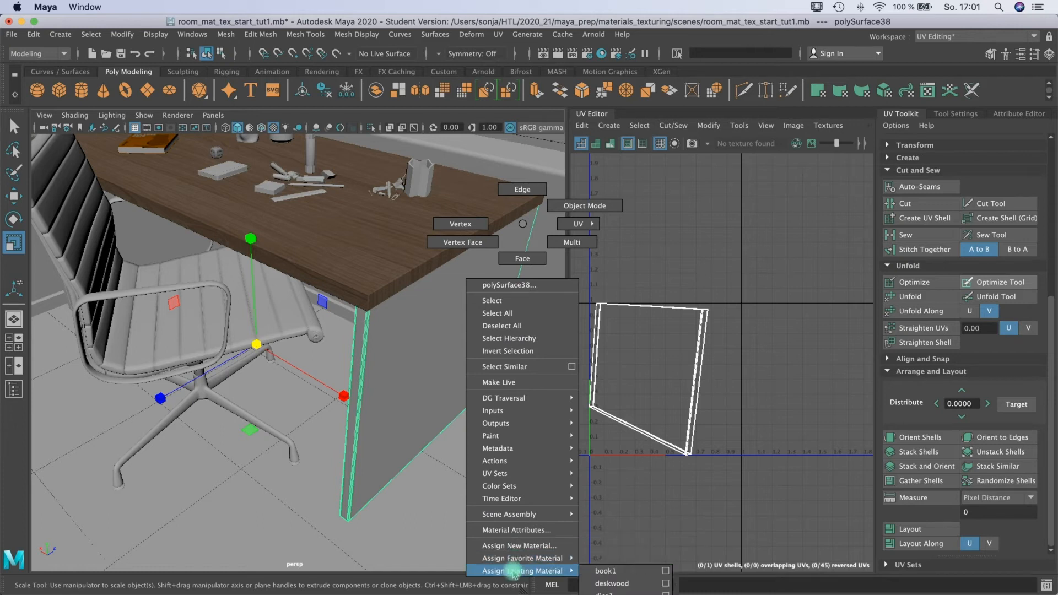
{"action": "left_click", "coordinate": [611, 583]}
Select the side panels, fronts and frame parts of the drawer unit together and assign them the existing deskwood material
{"action": "left_click_drag", "start_coordinate": [173, 340], "coordinate": [322, 378], "text": "alt"}
{"action": "left_click_drag", "start_coordinate": [359, 295], "coordinate": [446, 379], "text": "alt"}
{"action": "left_click_drag", "start_coordinate": [369, 325], "coordinate": [210, 290], "text": "alt"}
{"action": "left_click", "coordinate": [179, 304]}
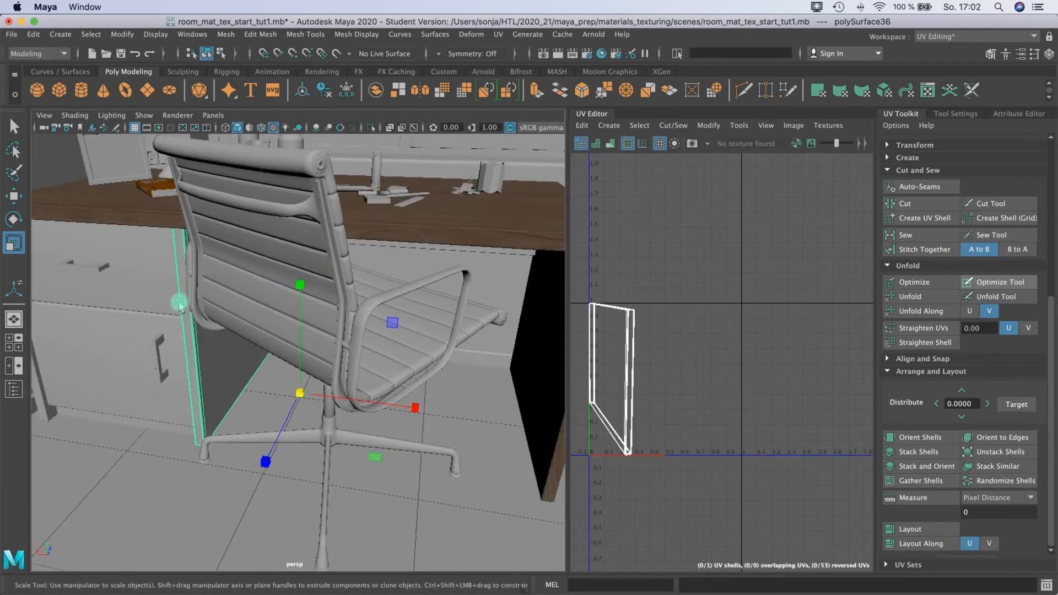
{"action": "left_click", "coordinate": [155, 267], "text": "shift"}
{"action": "left_click", "coordinate": [64, 392], "text": "shift"}
{"action": "left_click", "coordinate": [44, 412], "text": "shift"}
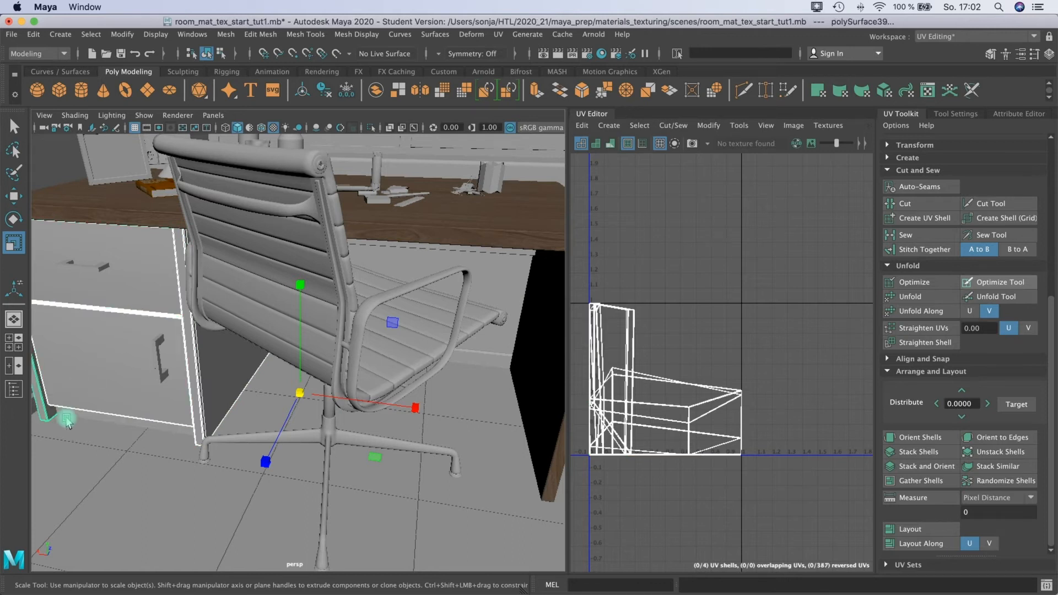
{"action": "left_click", "coordinate": [143, 361], "text": "shift"}
{"action": "right_click_drag", "start_coordinate": [157, 283], "coordinate": [230, 590]}
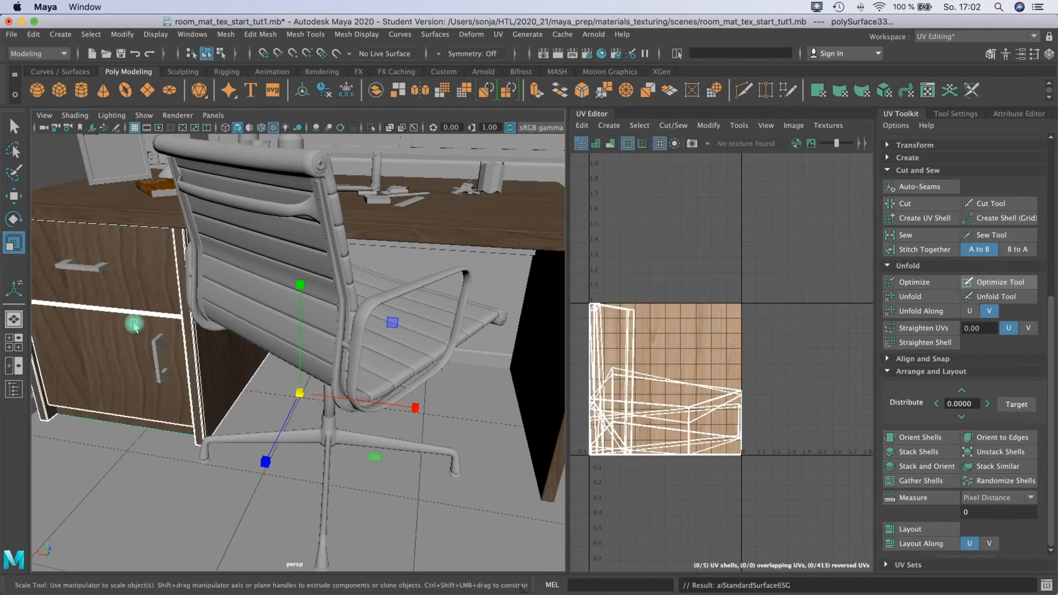
{"action": "left_click_drag", "start_coordinate": [149, 310], "coordinate": [395, 361], "text": "alt"}
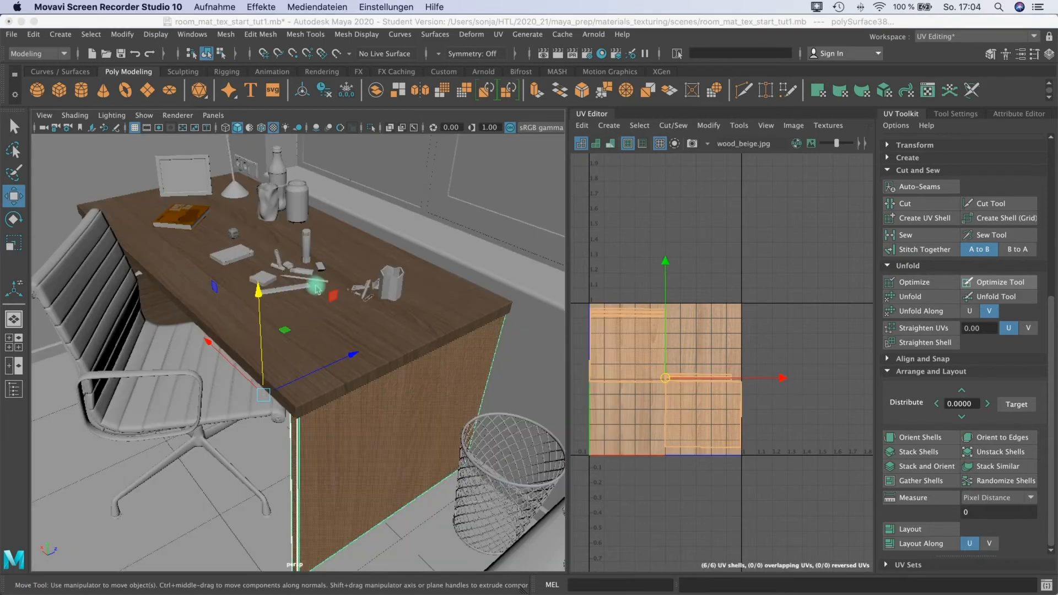
Examine the bottle, glass and can standing on the desk beside the lamp from close up
{"action": "middle_click_drag", "start_coordinate": [308, 280], "coordinate": [395, 432], "text": "alt"}
{"action": "scroll", "coordinate": [395, 432], "scroll_direction": "up", "scroll_amount": 4}
{"action": "middle_click_drag", "start_coordinate": [396, 386], "coordinate": [327, 338], "text": "alt"}
{"action": "scroll", "coordinate": [328, 338], "scroll_direction": "up", "scroll_amount": 3}
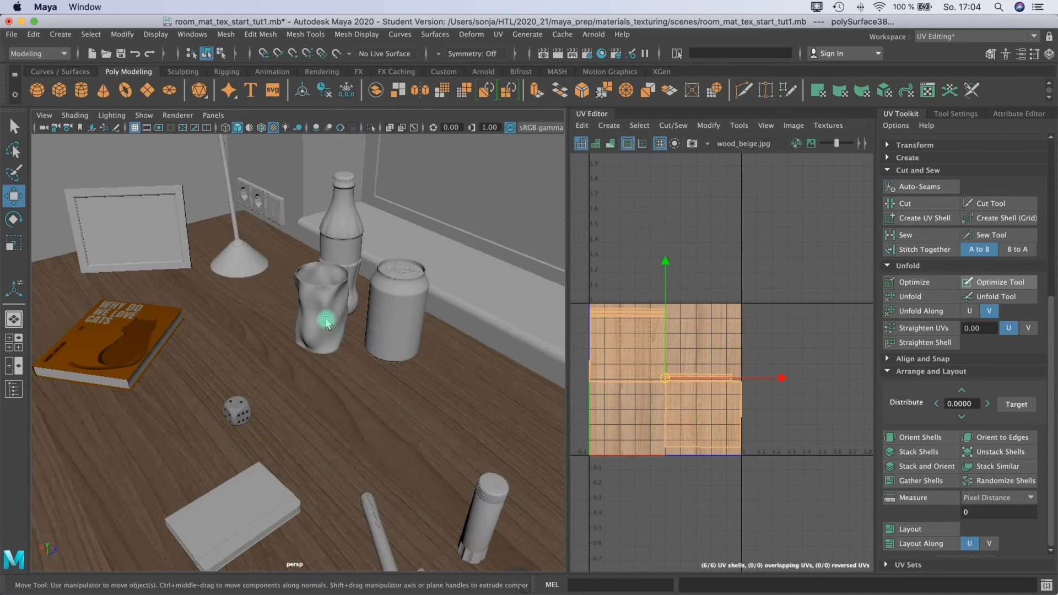
{"action": "left_click_drag", "start_coordinate": [325, 321], "coordinate": [335, 298], "text": "alt"}
{"action": "middle_click_drag", "start_coordinate": [335, 333], "coordinate": [316, 395], "text": "alt"}
{"action": "right_click_drag", "start_coordinate": [338, 380], "coordinate": [479, 369], "text": "alt"}
{"action": "middle_click_drag", "start_coordinate": [338, 359], "coordinate": [356, 418], "text": "alt"}
{"action": "left_click_drag", "start_coordinate": [331, 392], "coordinate": [380, 410], "text": "alt"}
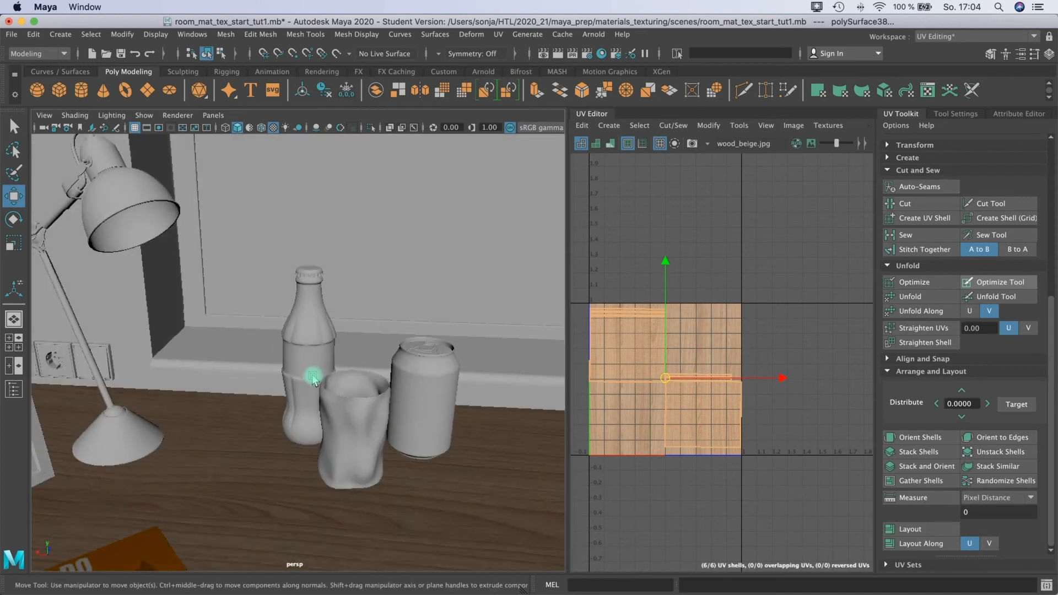
Select the Coca-Cola bottle, frame it and bring its middle label band into close view
{"action": "left_click", "coordinate": [307, 378]}
{"action": "key", "text": "f"}
{"action": "left_click_drag", "start_coordinate": [231, 297], "coordinate": [243, 297], "text": "alt"}
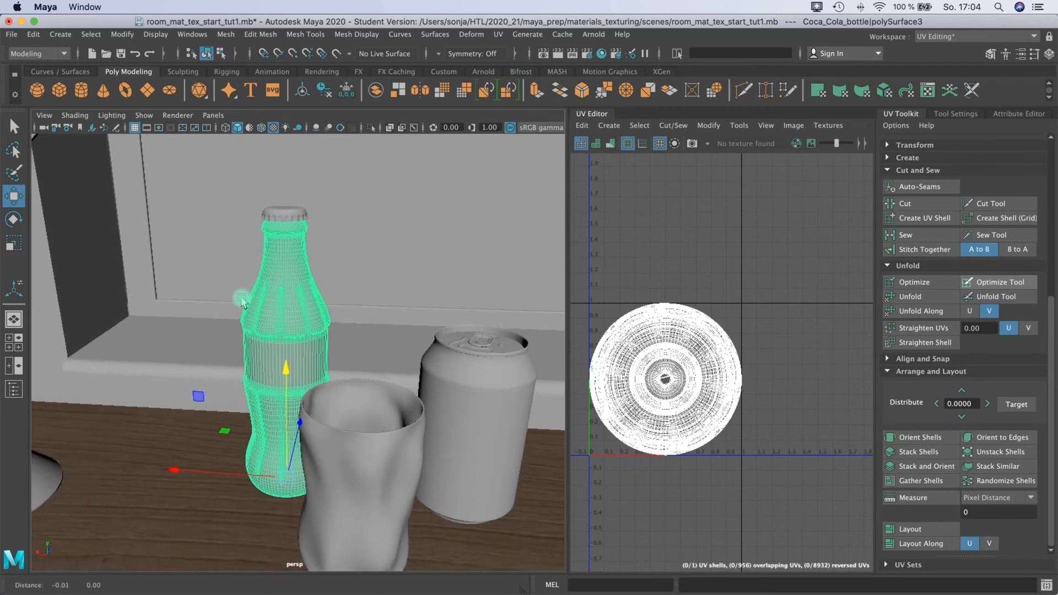
{"action": "scroll", "coordinate": [243, 301], "scroll_direction": "up", "scroll_amount": 5}
{"action": "middle_click_drag", "start_coordinate": [243, 296], "coordinate": [241, 279], "text": "alt"}
{"action": "left_click_drag", "start_coordinate": [240, 278], "coordinate": [184, 381], "text": "alt"}
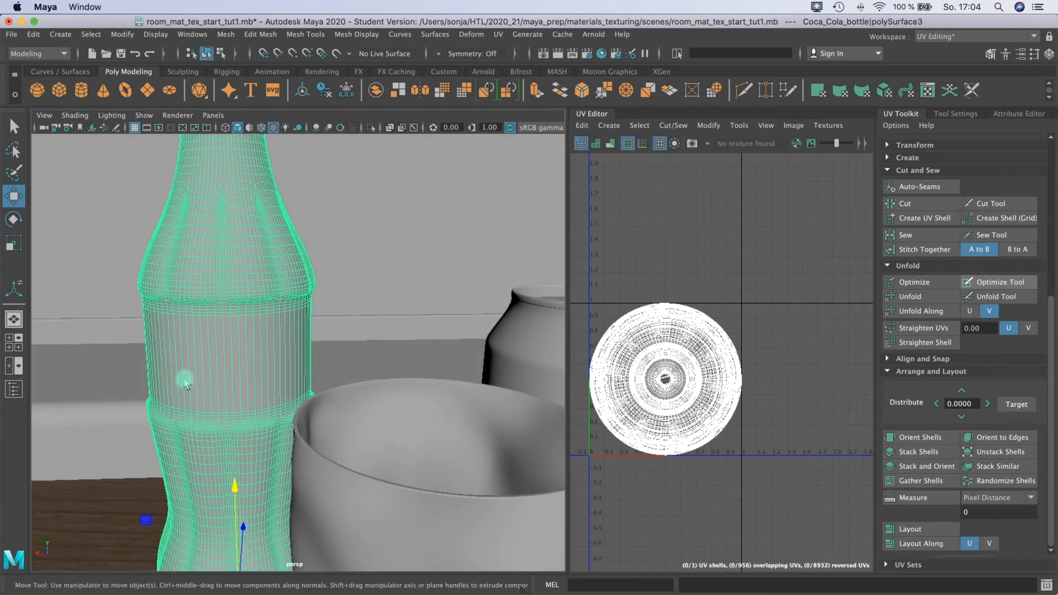
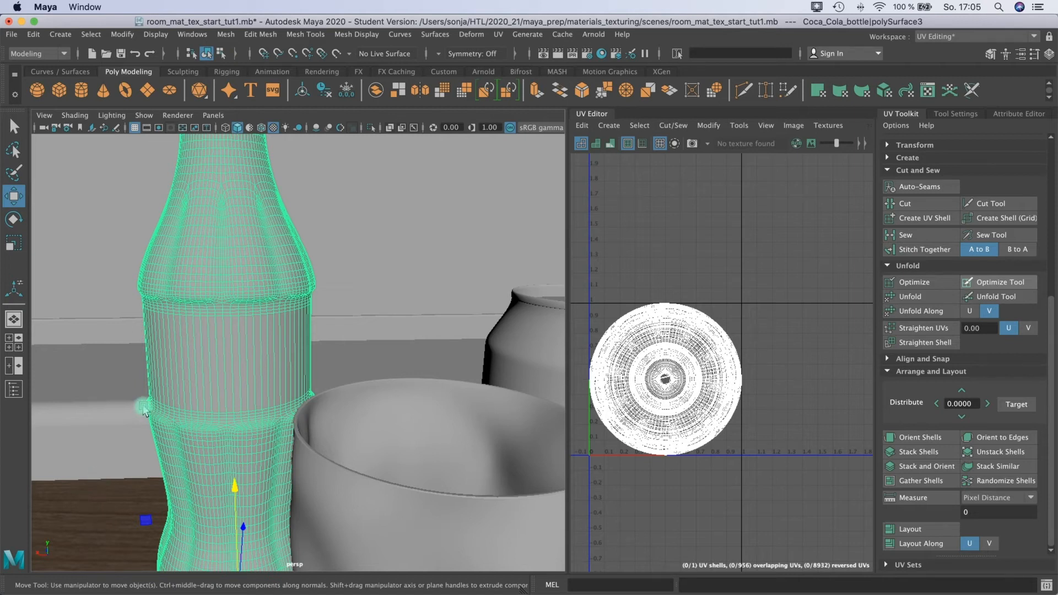
Switch the Coca-Cola bottle to face selection and select the faces of its middle label band
{"action": "right_click_drag", "start_coordinate": [199, 362], "coordinate": [232, 346]}
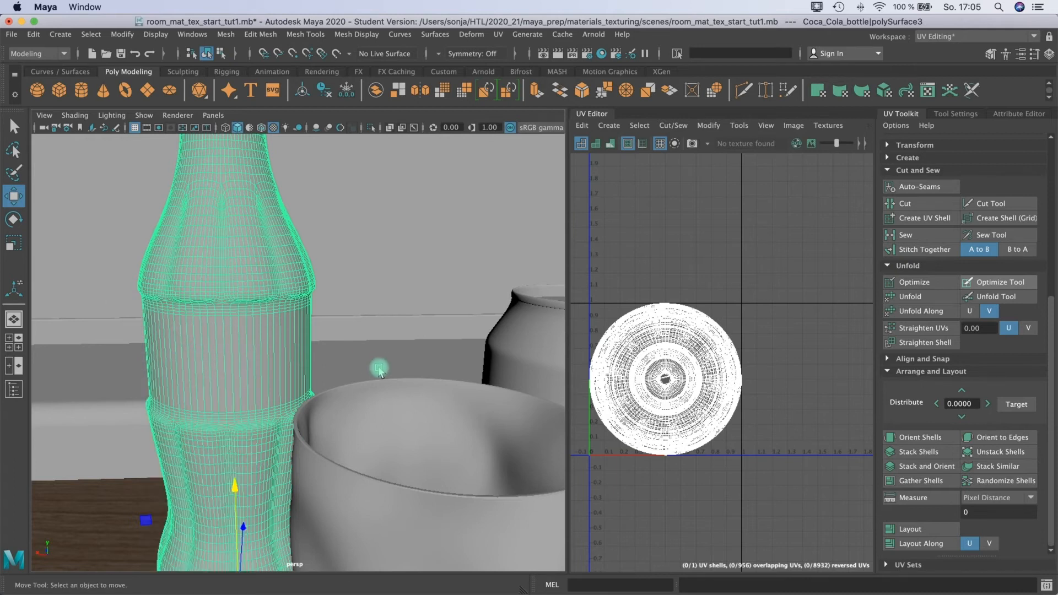
{"action": "middle_click_drag", "start_coordinate": [380, 368], "coordinate": [489, 335], "text": "alt"}
{"action": "left_click_drag", "start_coordinate": [488, 336], "coordinate": [457, 328], "text": "alt"}
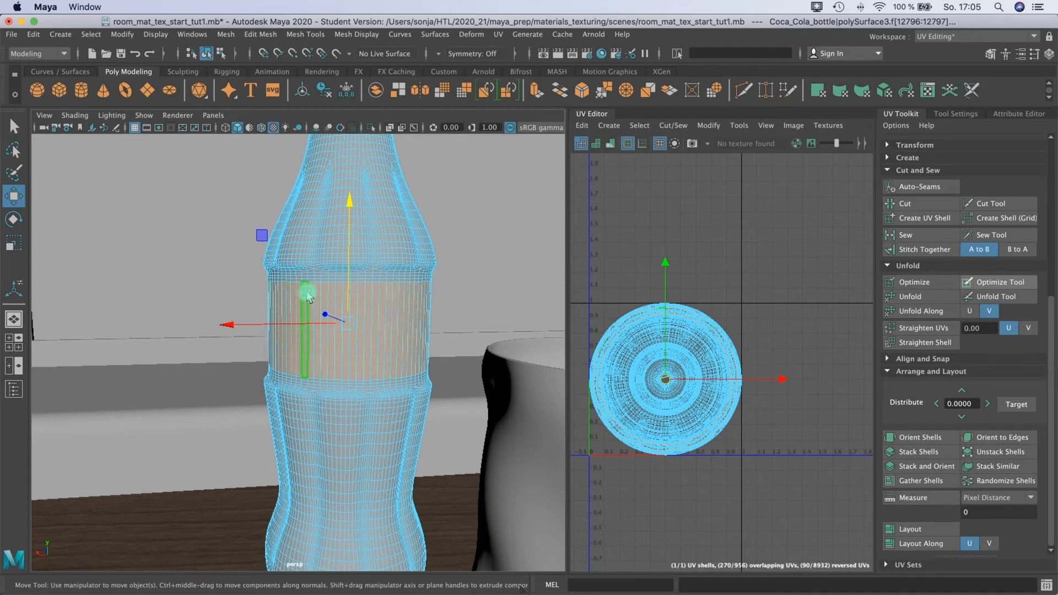
Assign the selected label faces a new aiStandardSurface material and name it cokebottlelabel
{"action": "middle_click_drag", "start_coordinate": [370, 307], "coordinate": [365, 244], "text": "alt"}
{"action": "right_click_drag", "start_coordinate": [358, 203], "coordinate": [374, 522]}
{"action": "left_click", "coordinate": [386, 253]}
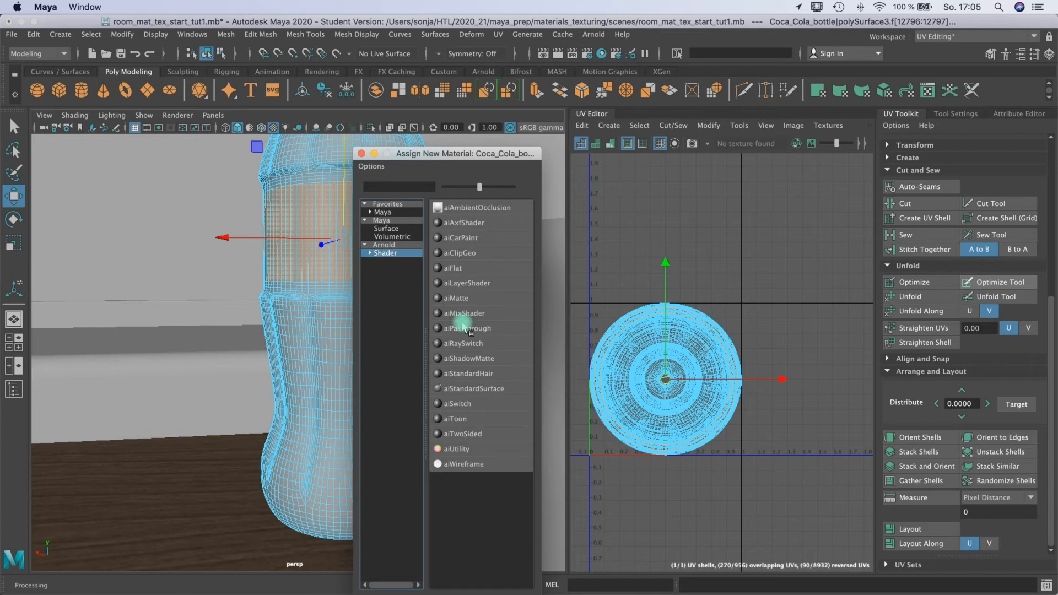
{"action": "left_click", "coordinate": [476, 390]}
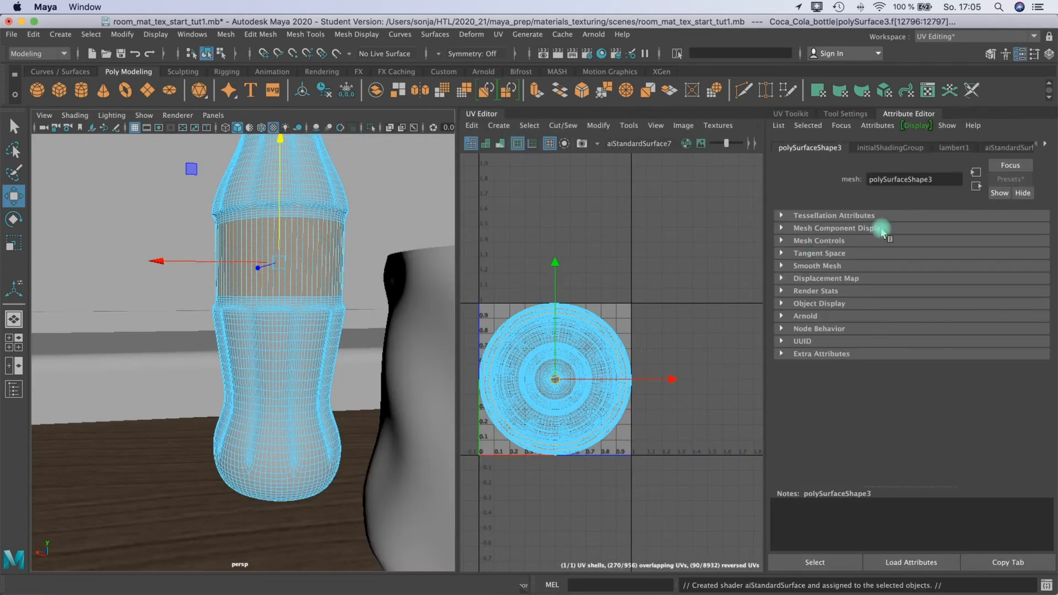
{"action": "left_click", "coordinate": [989, 147]}
{"action": "left_click_drag", "start_coordinate": [937, 179], "coordinate": [860, 179]}
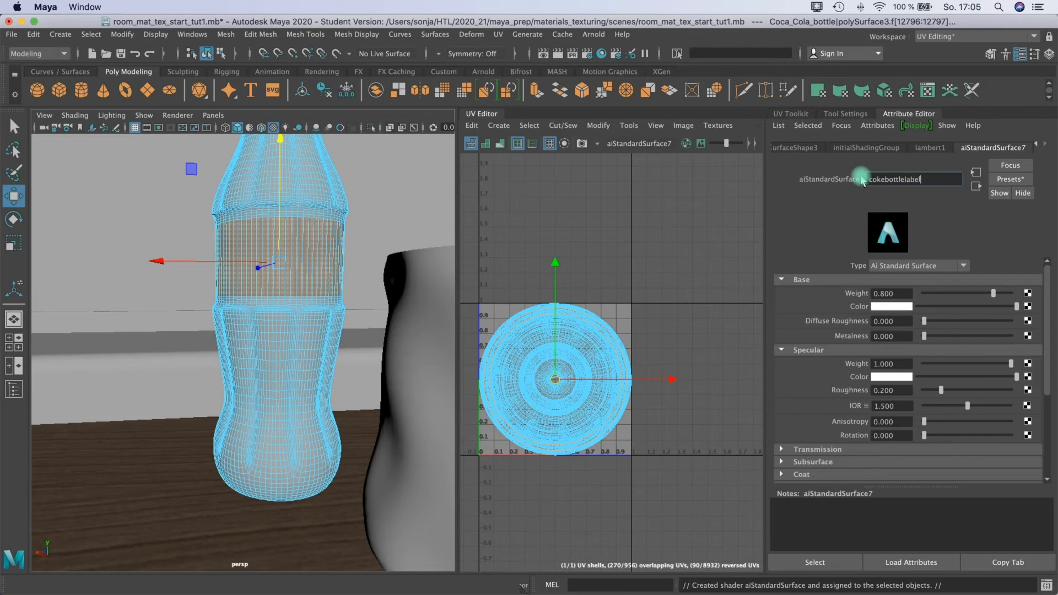
Try to map the label material's base color with a File texture using bottle_red_diff.JPG from the sourceimages folder
{"action": "left_click", "coordinate": [1028, 306]}
{"action": "left_click", "coordinate": [476, 254]}
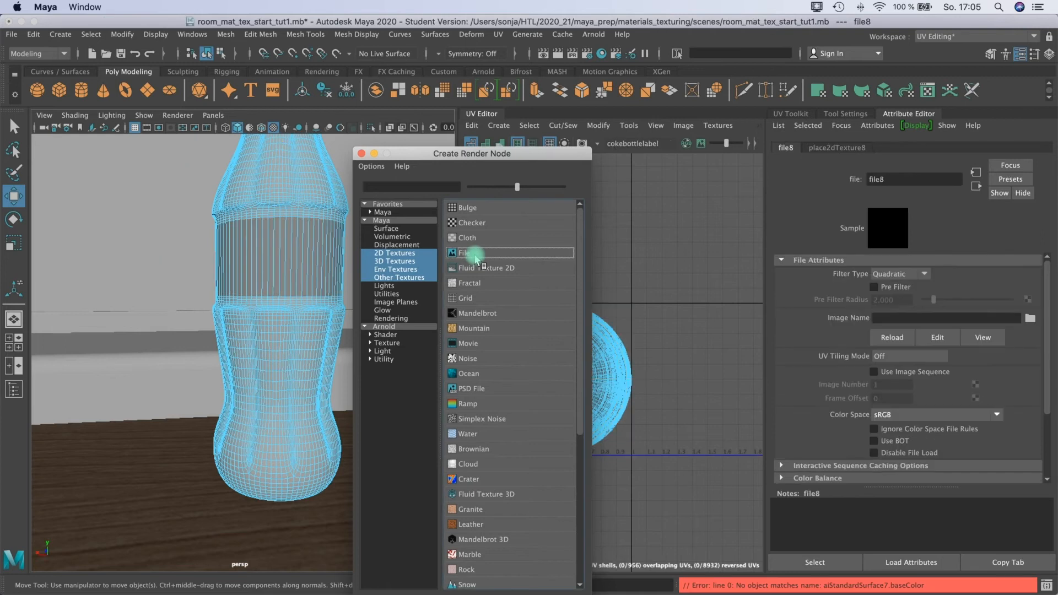
{"action": "left_click", "coordinate": [468, 252]}
{"action": "left_click", "coordinate": [1031, 321]}
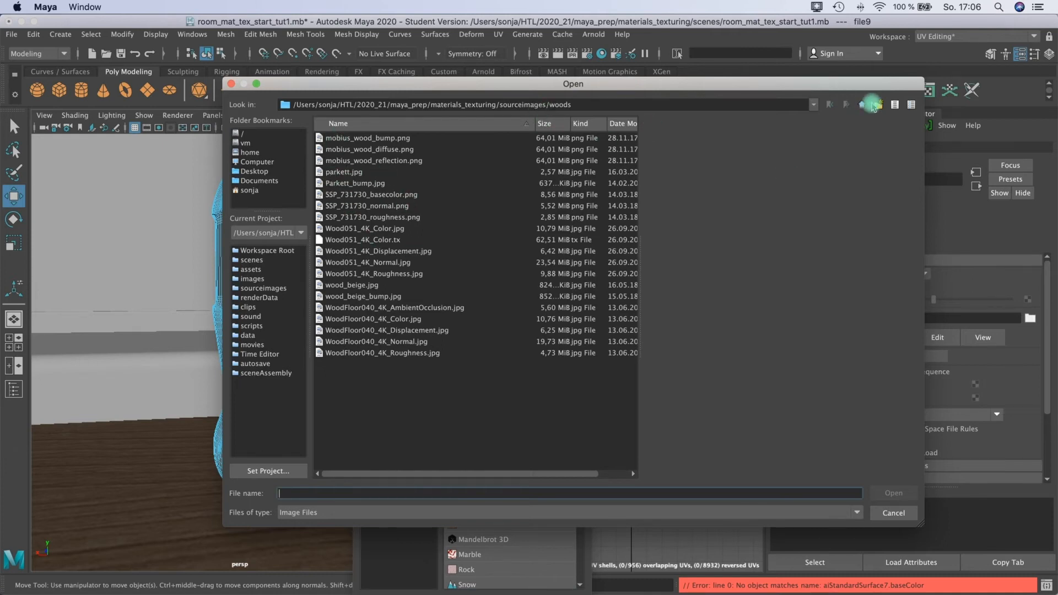
{"action": "left_click", "coordinate": [846, 105]}
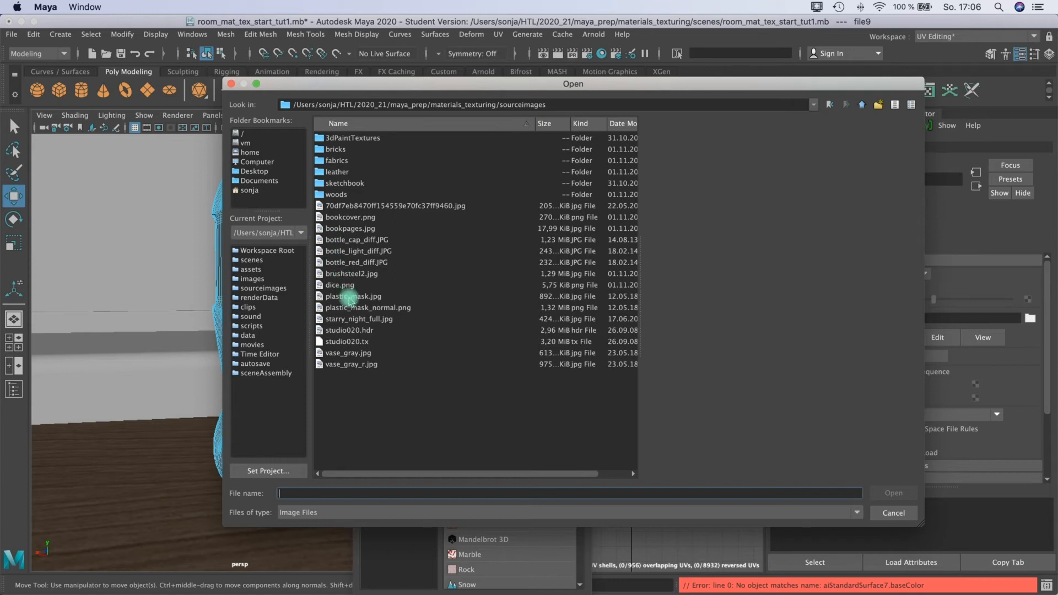
{"action": "left_click", "coordinate": [342, 253]}
{"action": "left_click", "coordinate": [339, 241]}
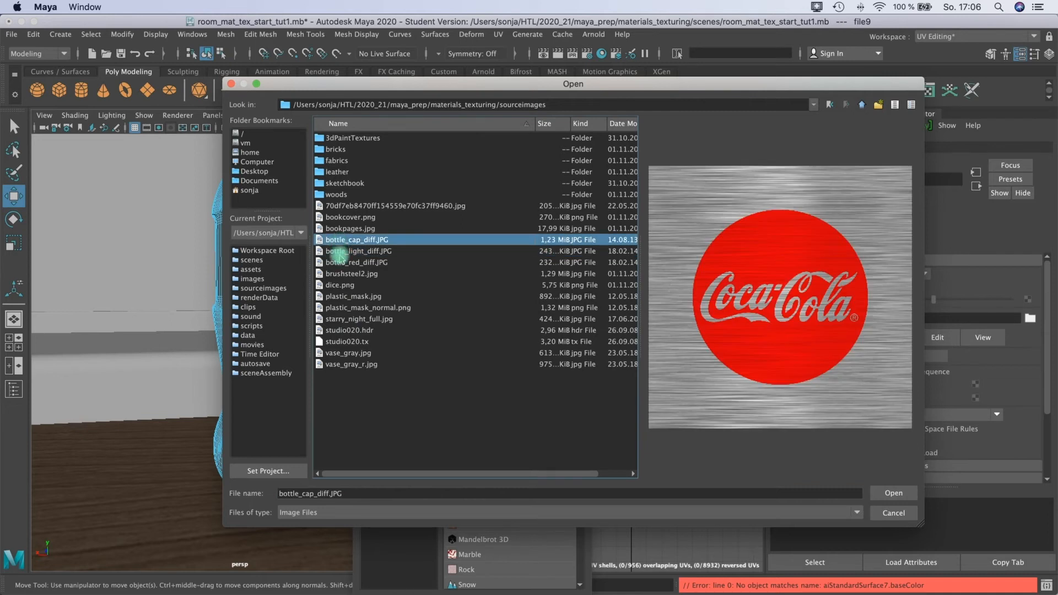
{"action": "left_click", "coordinate": [342, 263]}
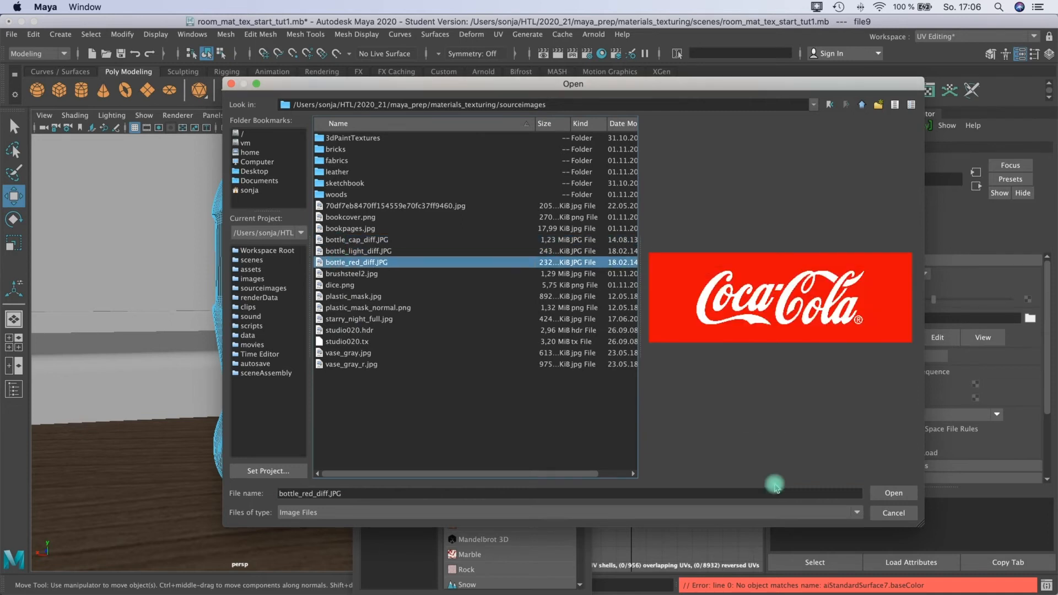
{"action": "left_click", "coordinate": [893, 492]}
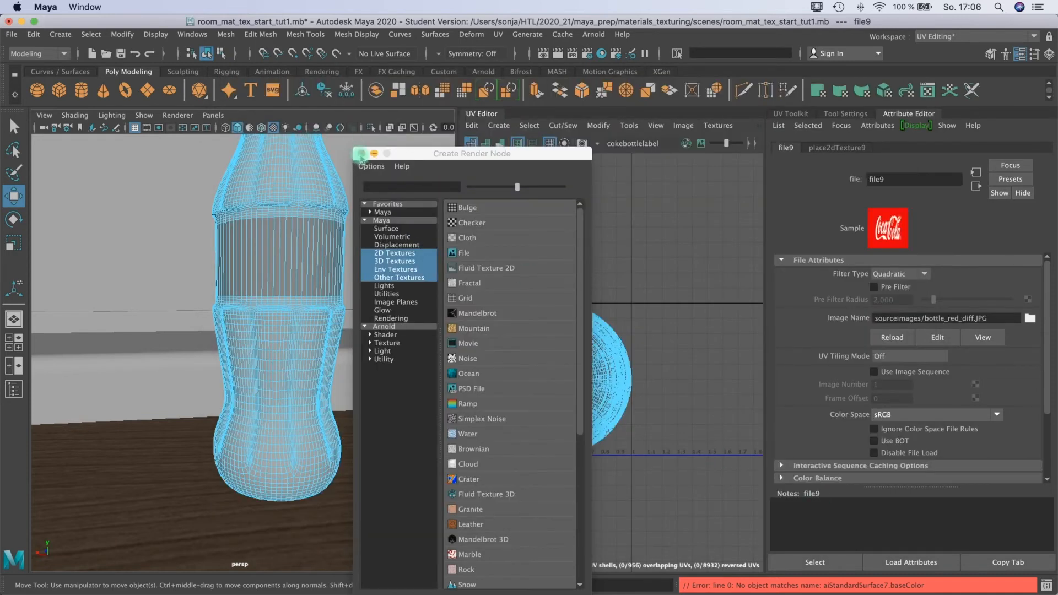
{"action": "left_click", "coordinate": [361, 154]}
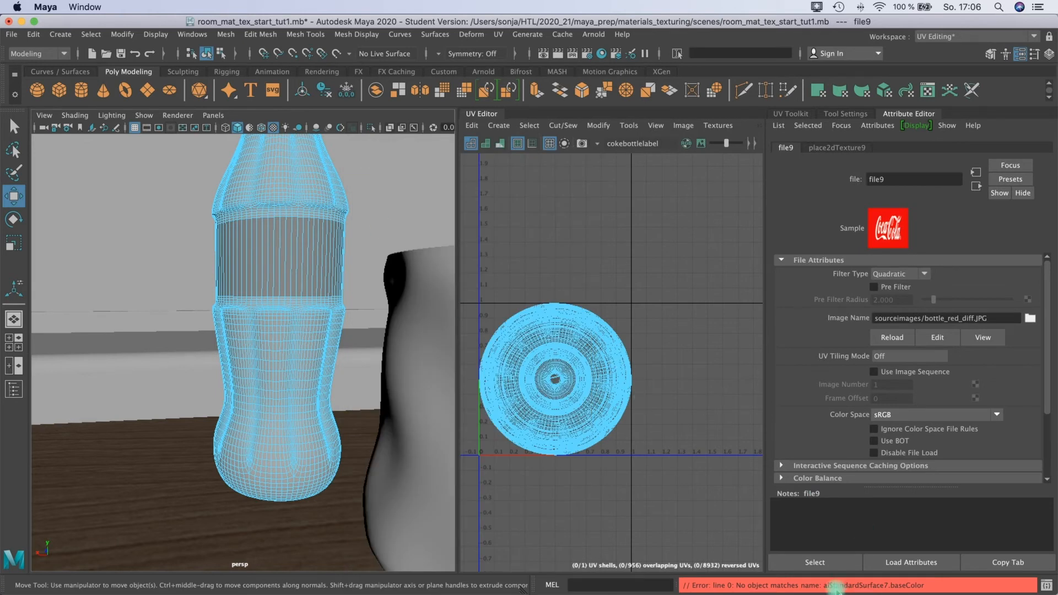
Turn on textured display in the viewport and reselect the faces of the bottle's label band
{"action": "middle_click_drag", "start_coordinate": [297, 278], "coordinate": [302, 287], "text": "alt"}
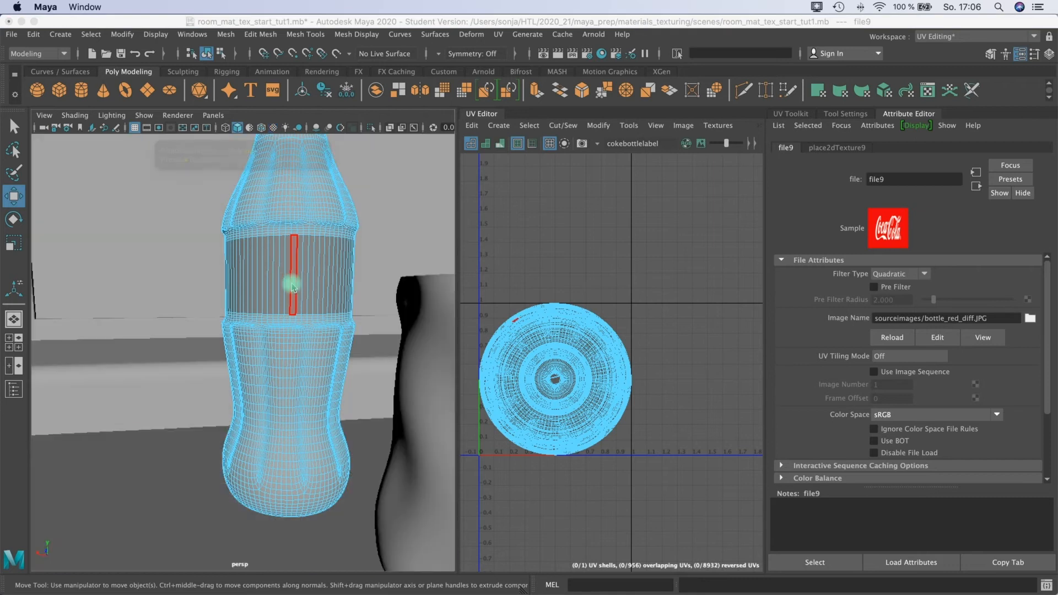
{"action": "key", "text": "6"}
{"action": "right_click_drag", "start_coordinate": [293, 287], "coordinate": [290, 315]}
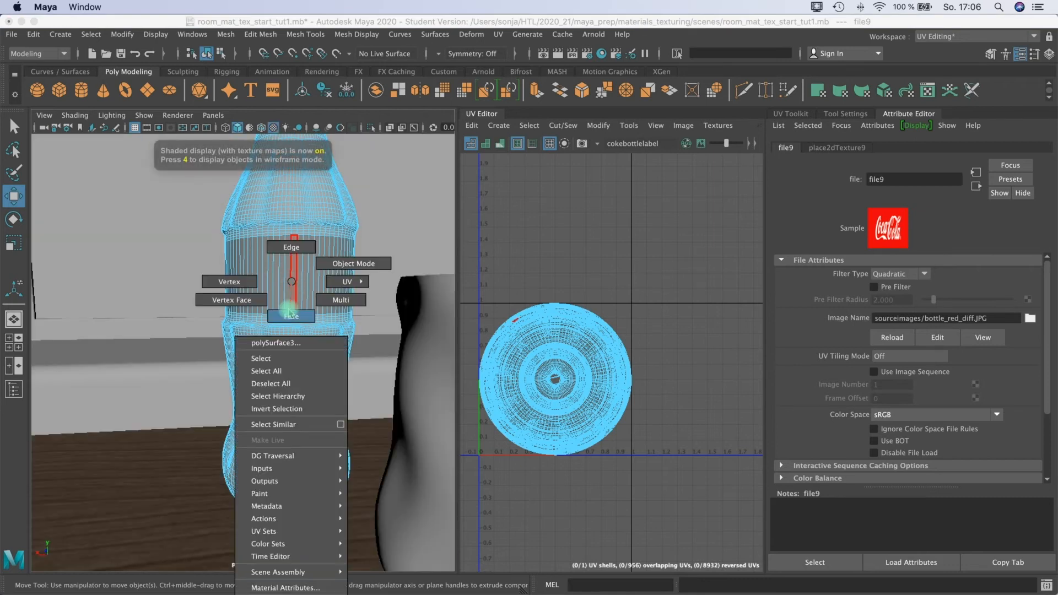
{"action": "left_click_drag", "start_coordinate": [213, 273], "coordinate": [366, 288]}
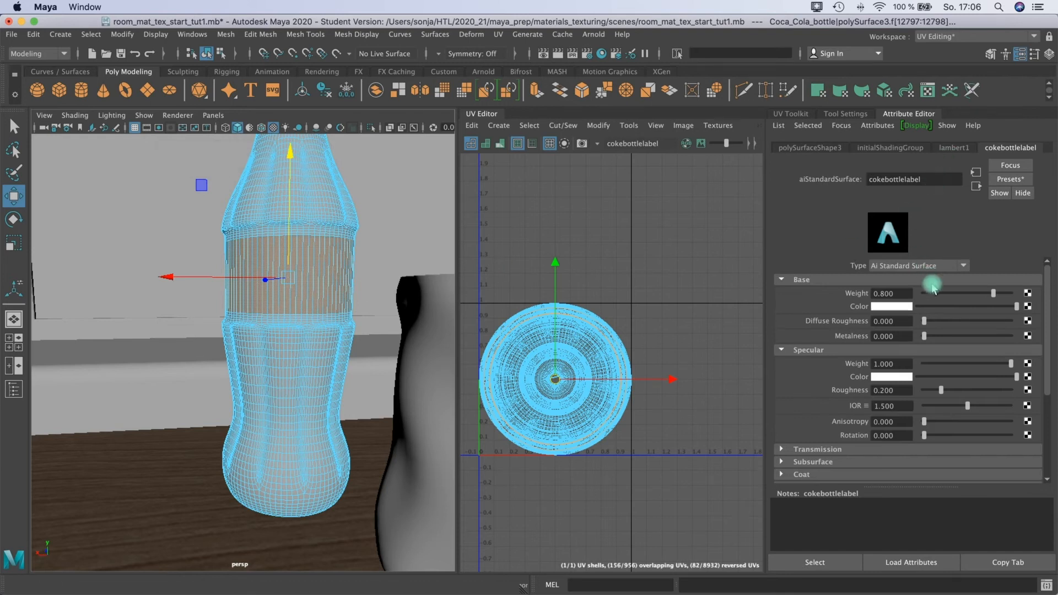
Connect a File texture to cokebottlelabel's base color and load bottle_red_diff.JPG into it
{"action": "left_click", "coordinate": [1024, 307]}
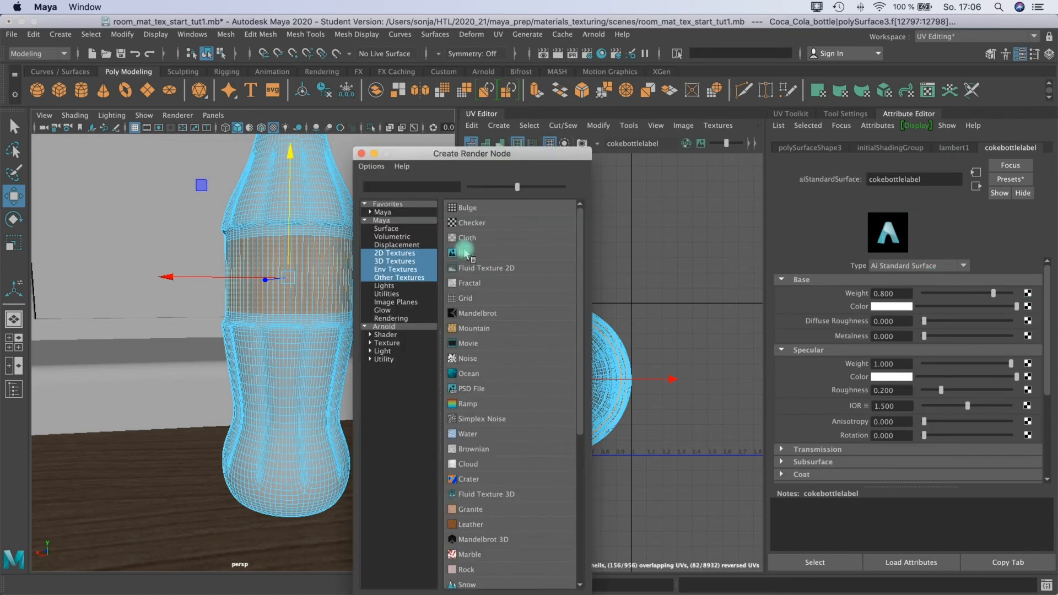
{"action": "left_click", "coordinate": [467, 268]}
{"action": "left_click", "coordinate": [1029, 317]}
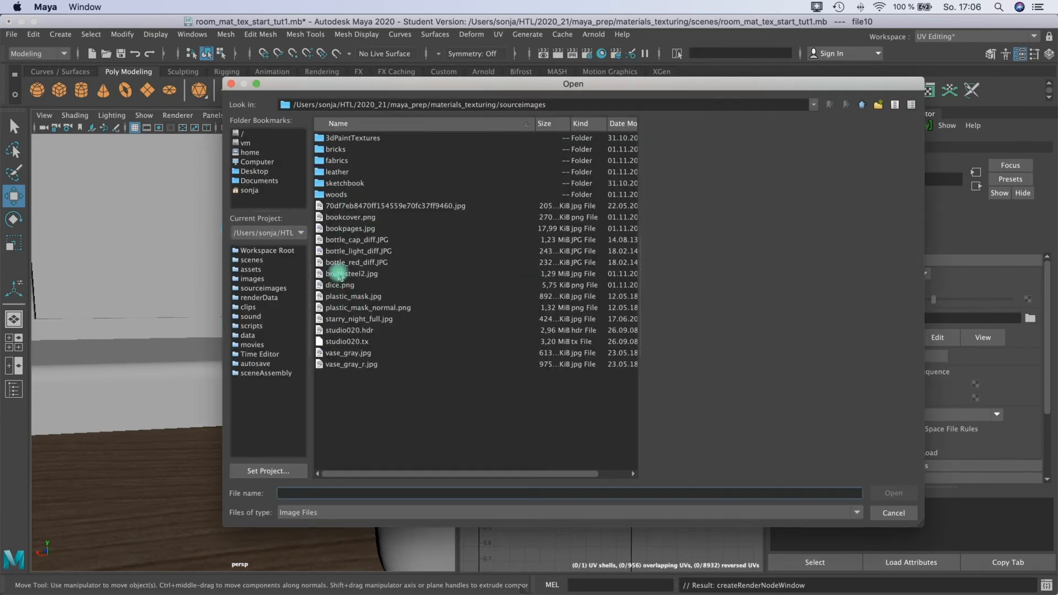
{"action": "left_click", "coordinate": [337, 263]}
{"action": "left_click", "coordinate": [893, 493]}
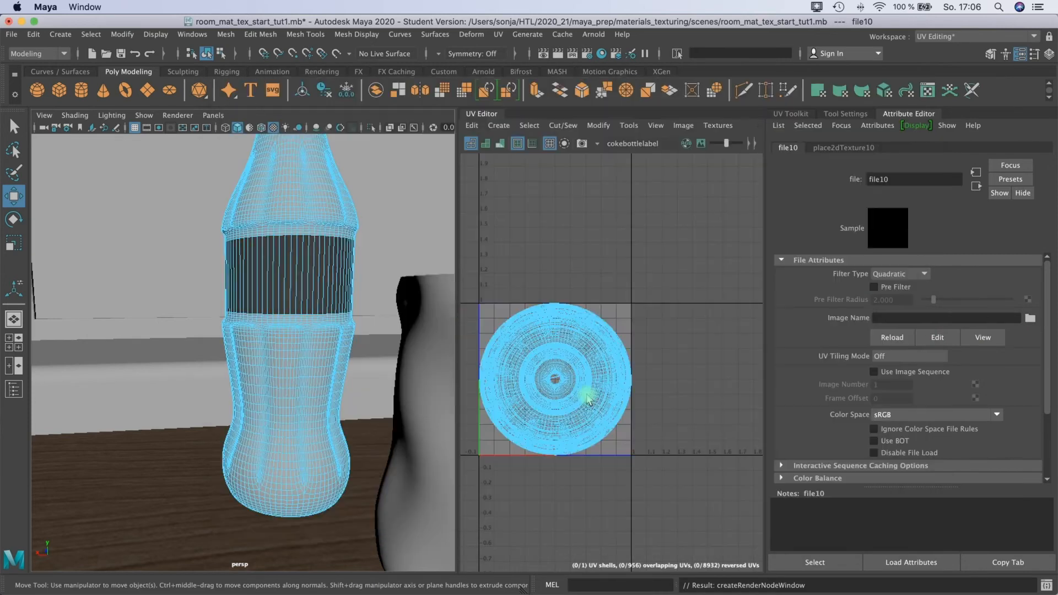
Select the label band's faces again and apply a cylindrical UV projection to them
{"action": "left_click_drag", "start_coordinate": [316, 305], "coordinate": [363, 364], "text": "alt"}
{"action": "right_click_drag", "start_coordinate": [232, 385], "coordinate": [284, 354], "text": "alt"}
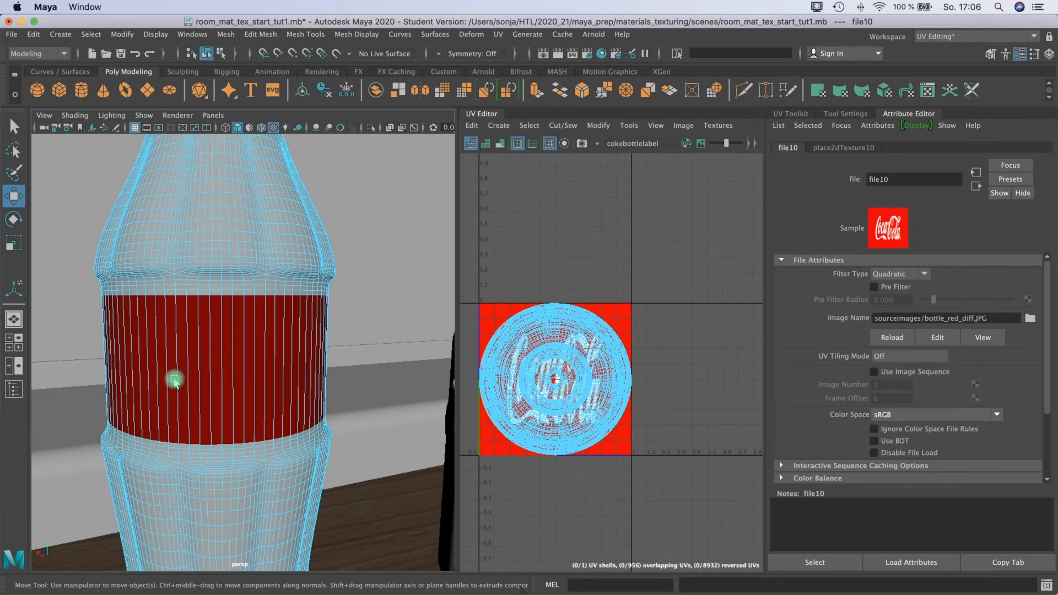
{"action": "right_click_drag", "start_coordinate": [168, 301], "coordinate": [108, 343]}
{"action": "left_click_drag", "start_coordinate": [108, 344], "coordinate": [337, 343]}
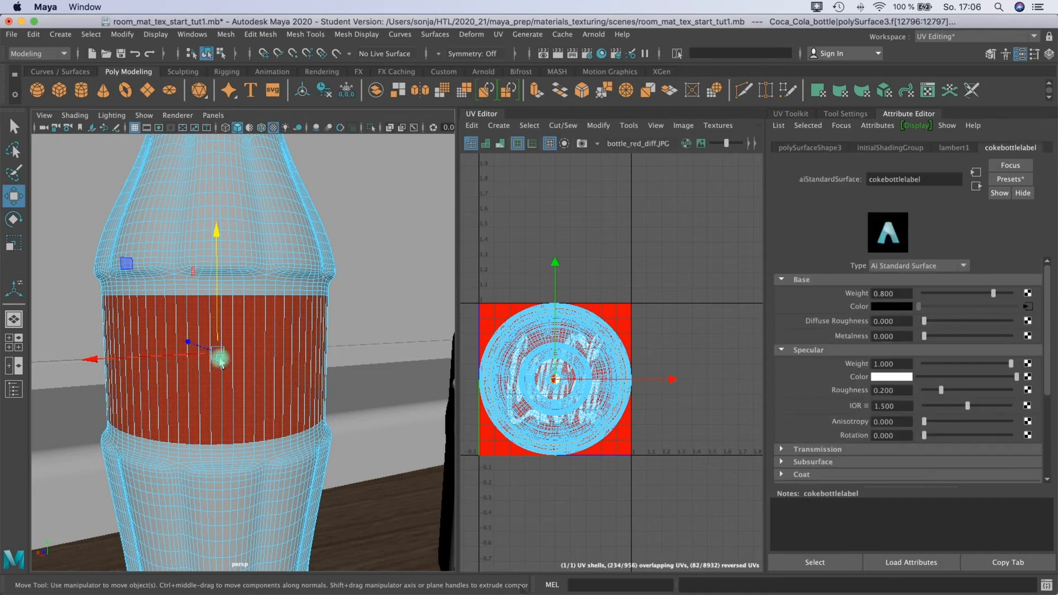
{"action": "left_click", "coordinate": [497, 35]}
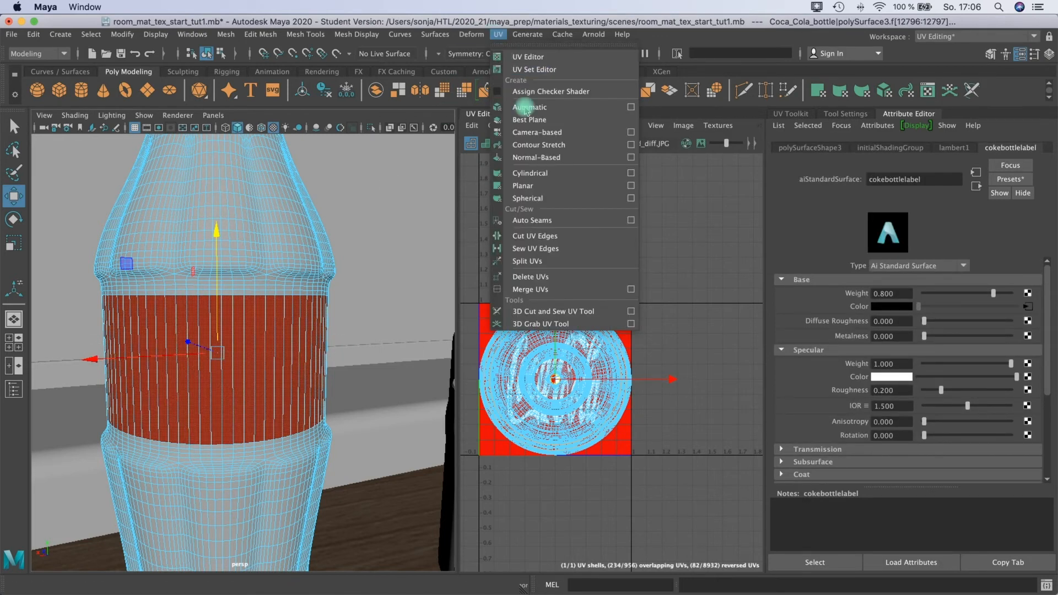
{"action": "left_click", "coordinate": [537, 174]}
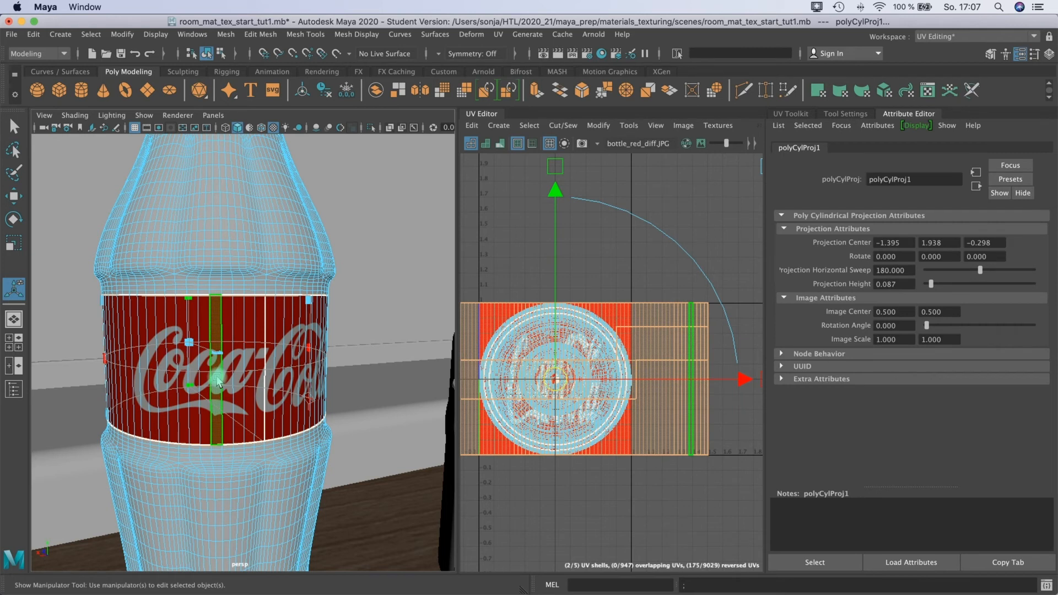
Scale the label's cylindrical projection vertically in the UV layout to an image scale of 0.981
{"action": "left_click_drag", "start_coordinate": [202, 396], "coordinate": [118, 388], "text": "alt"}
{"action": "middle_click_drag", "start_coordinate": [251, 380], "coordinate": [264, 379], "text": "alt"}
{"action": "left_click_drag", "start_coordinate": [263, 379], "coordinate": [479, 380], "text": "alt"}
{"action": "left_click_drag", "start_coordinate": [398, 378], "coordinate": [430, 363], "text": "alt"}
{"action": "left_click_drag", "start_coordinate": [556, 175], "coordinate": [555, 201]}
{"action": "left_click_drag", "start_coordinate": [582, 146], "coordinate": [560, 179]}
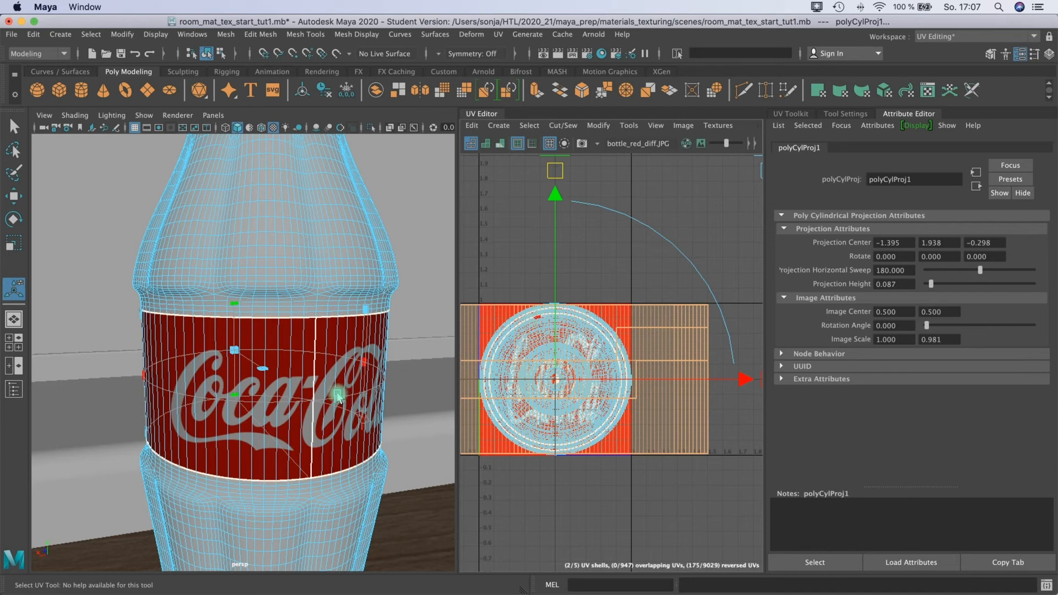
Select the metal shade of the desk lamp standing beside the Coca-Cola bottle
{"action": "scroll", "coordinate": [338, 395], "scroll_direction": "down", "scroll_amount": 5}
{"action": "left_click_drag", "start_coordinate": [281, 364], "coordinate": [296, 397], "text": "alt"}
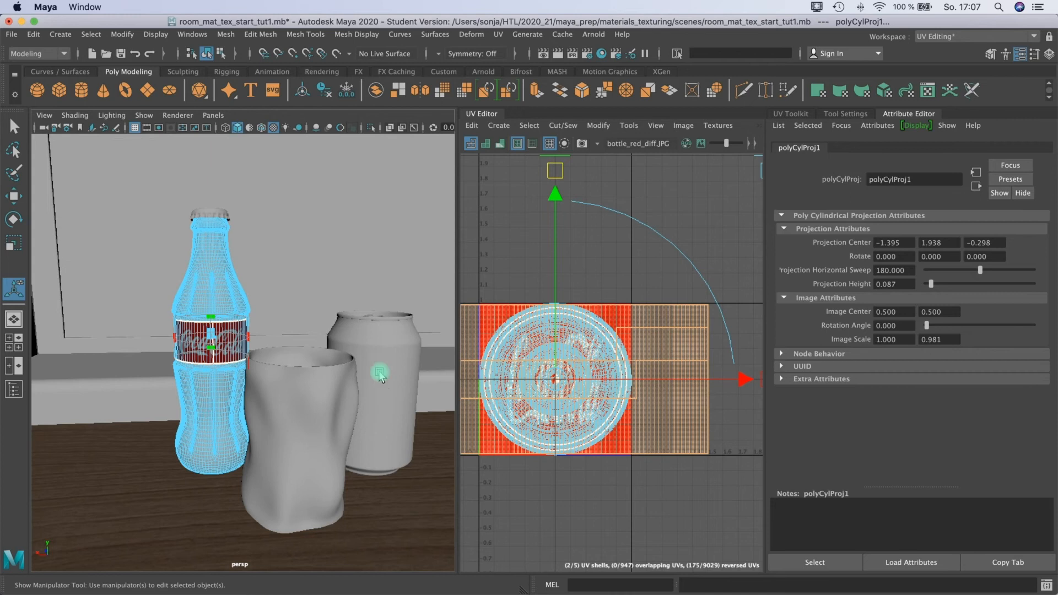
{"action": "middle_click_drag", "start_coordinate": [258, 393], "coordinate": [366, 405], "text": "alt"}
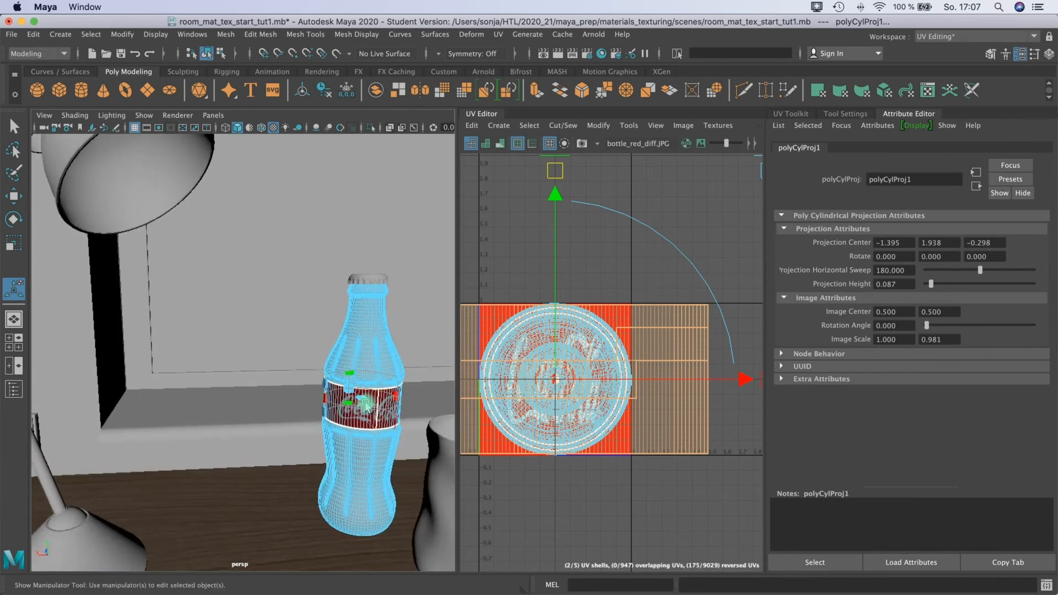
{"action": "middle_click_drag", "start_coordinate": [172, 254], "coordinate": [201, 270], "text": "alt"}
{"action": "left_click", "coordinate": [164, 199]}
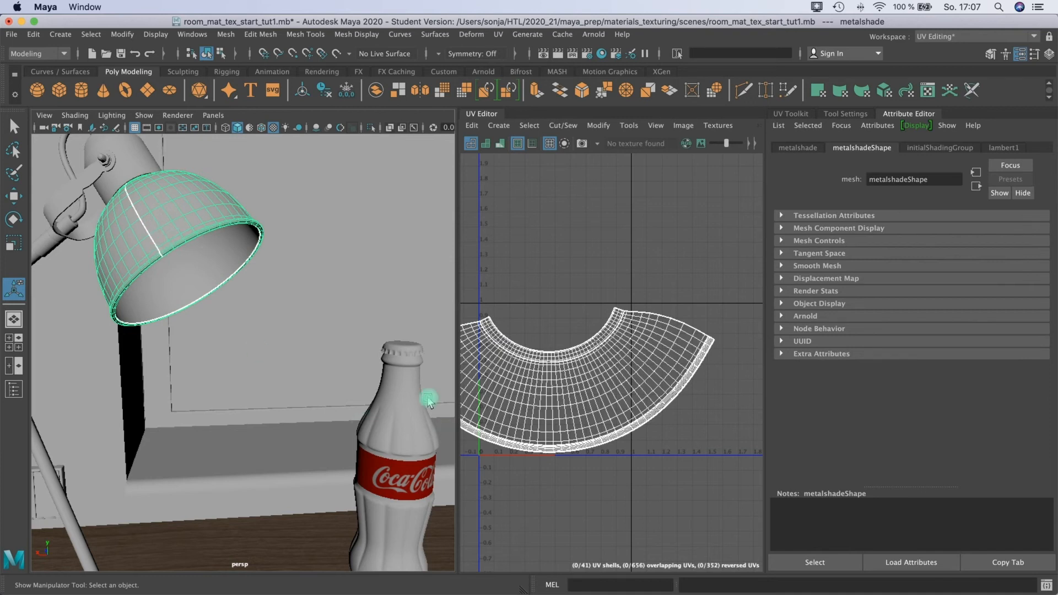
{"action": "middle_click_drag", "start_coordinate": [401, 446], "coordinate": [380, 437], "text": "alt"}
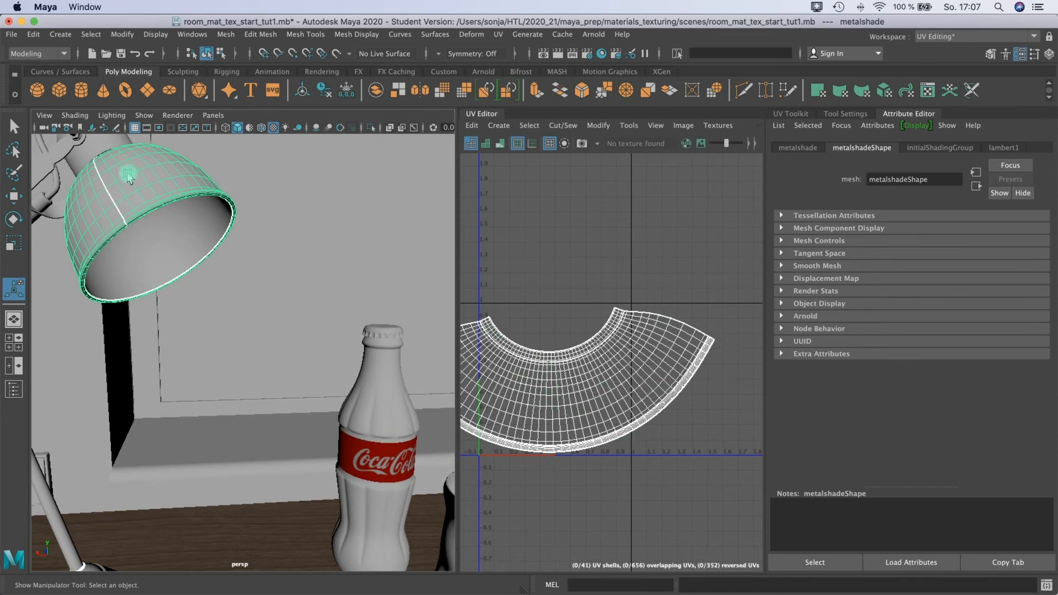
{"action": "middle_click_drag", "start_coordinate": [135, 167], "coordinate": [172, 180], "text": "alt"}
{"action": "right_click_drag", "start_coordinate": [173, 179], "coordinate": [231, 264], "text": "alt"}
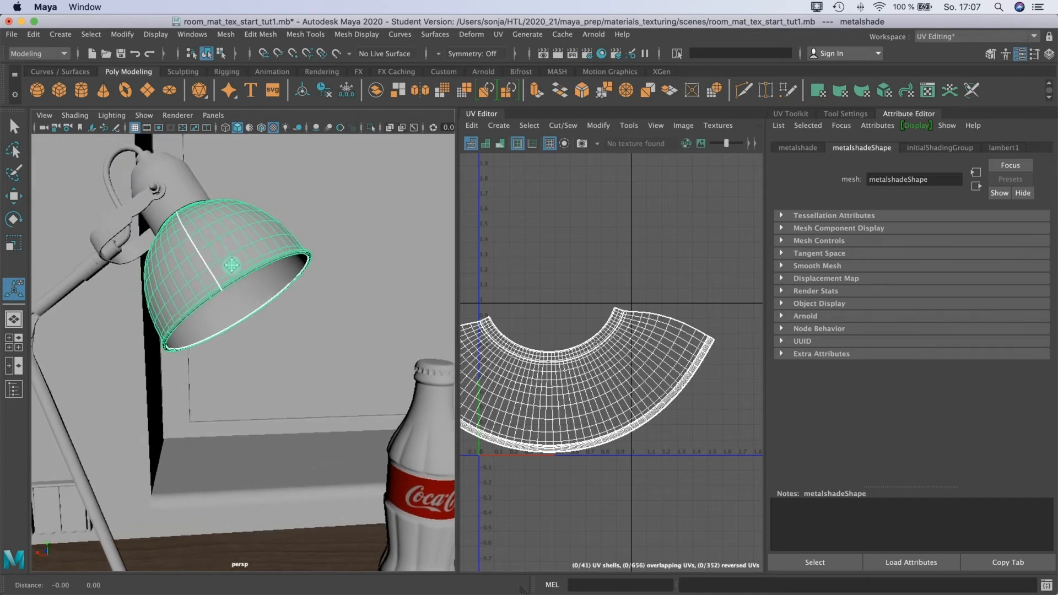
{"action": "middle_click_drag", "start_coordinate": [232, 264], "coordinate": [277, 255], "text": "alt"}
{"action": "right_click_drag", "start_coordinate": [277, 255], "coordinate": [319, 243], "text": "alt"}
{"action": "middle_click_drag", "start_coordinate": [319, 243], "coordinate": [276, 287], "text": "alt"}
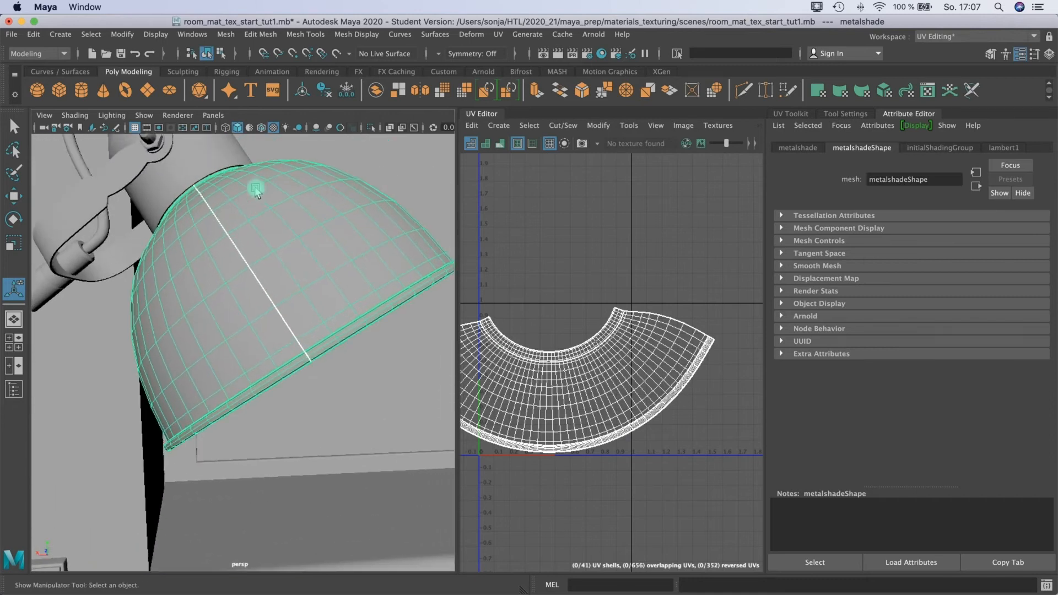
Assign the lamp's metal shade a new aiStandardSurface material and name it lampbrushed
{"action": "right_click", "coordinate": [258, 177]}
{"action": "right_click_drag", "start_coordinate": [259, 182], "coordinate": [278, 500]}
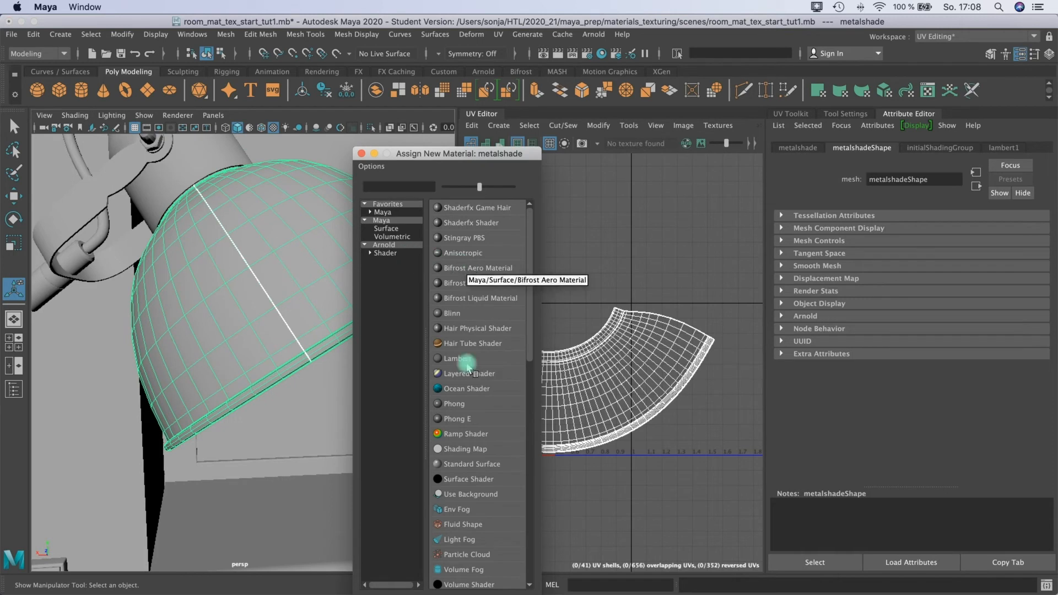
{"action": "left_click", "coordinate": [387, 254]}
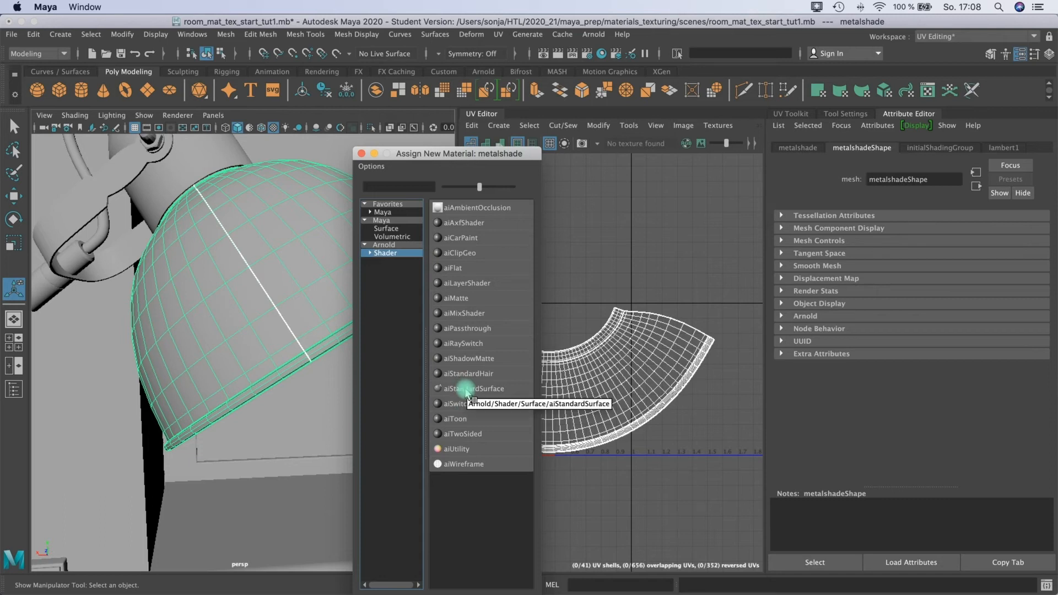
{"action": "left_click", "coordinate": [467, 389]}
{"action": "left_click", "coordinate": [930, 173]}
{"action": "left_click_drag", "start_coordinate": [941, 179], "coordinate": [863, 181]}
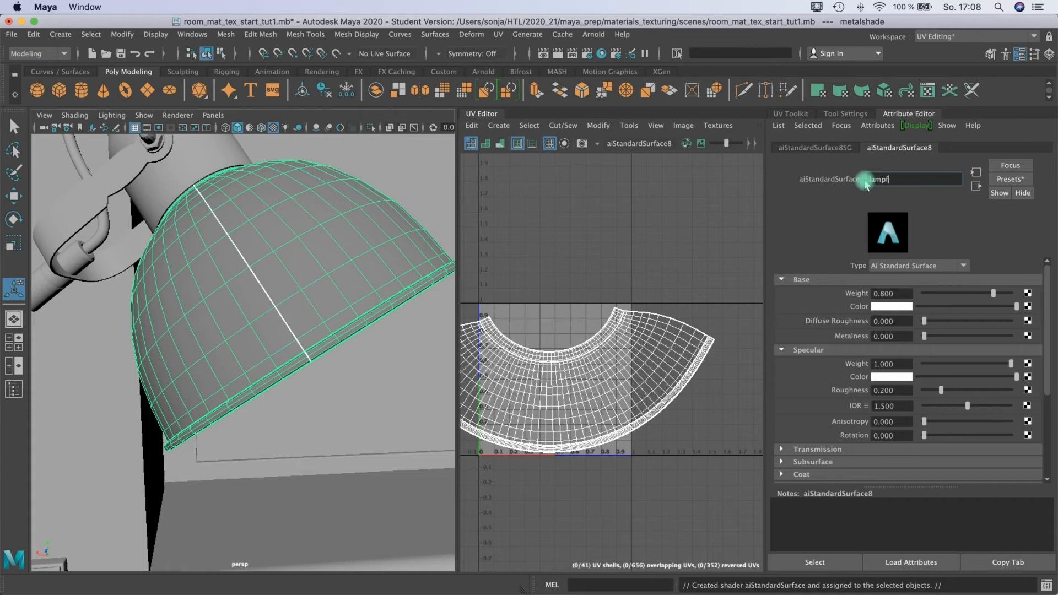
{"action": "key", "text": "Return"}
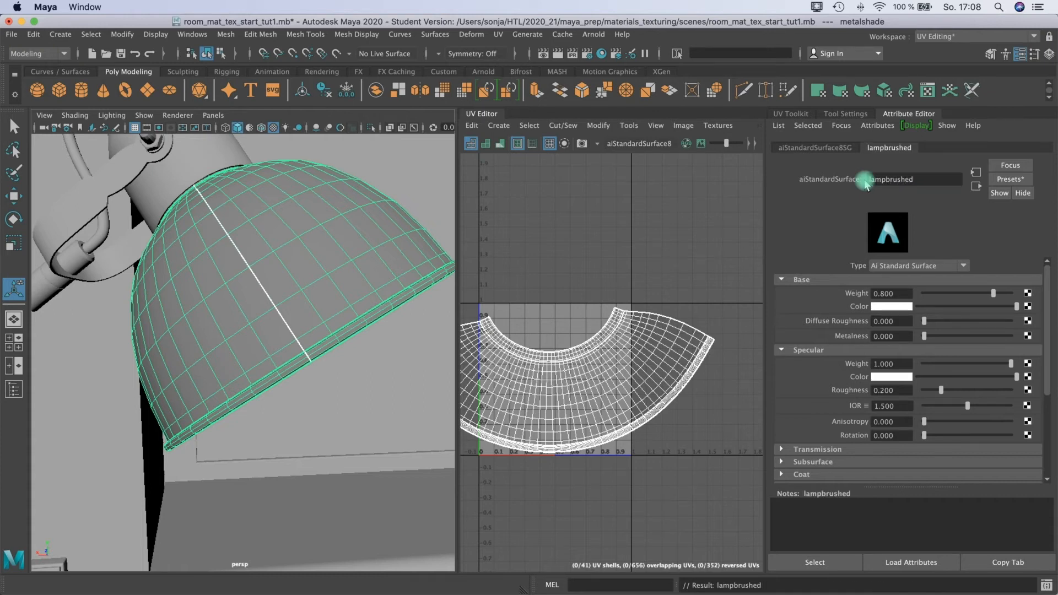
Map a file texture to the lampbrushed material's base color and load brushsteel2.jpg from the sourceimages folder
{"action": "left_click", "coordinate": [1026, 308]}
{"action": "left_click", "coordinate": [472, 255]}
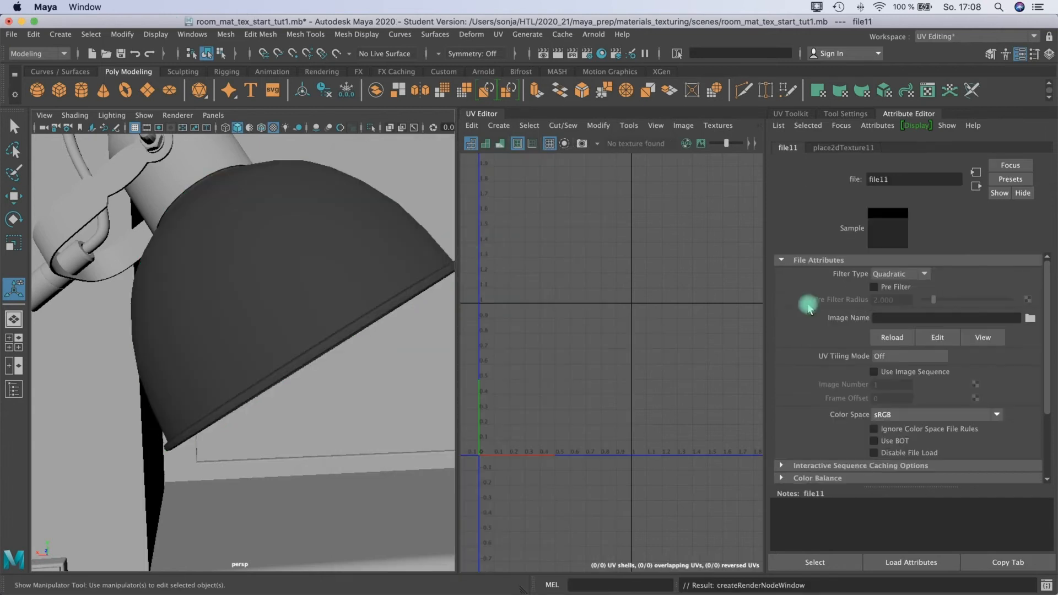
{"action": "left_click", "coordinate": [1028, 320]}
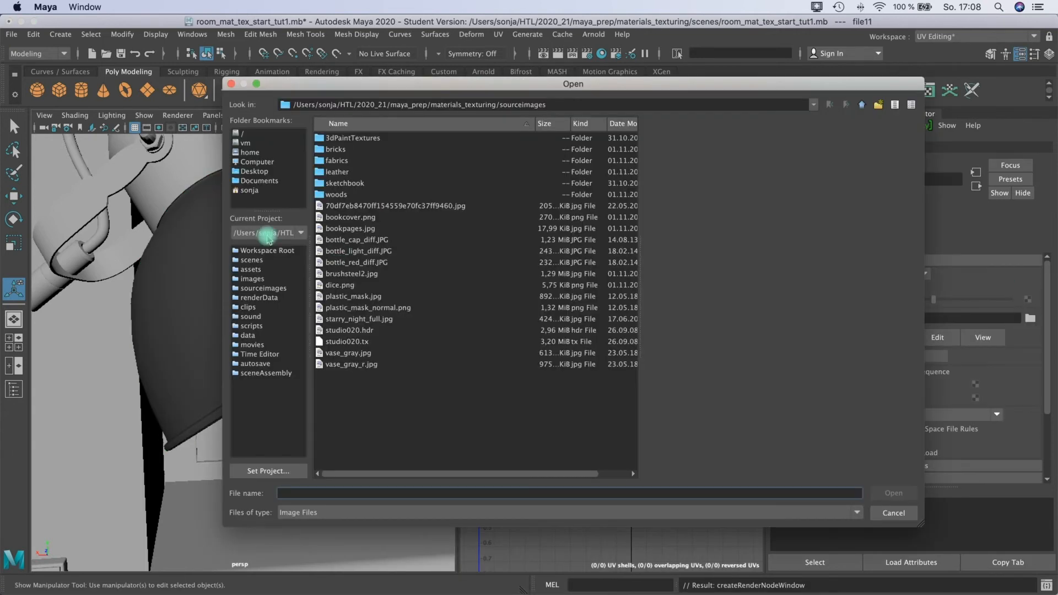
{"action": "left_click", "coordinate": [342, 274]}
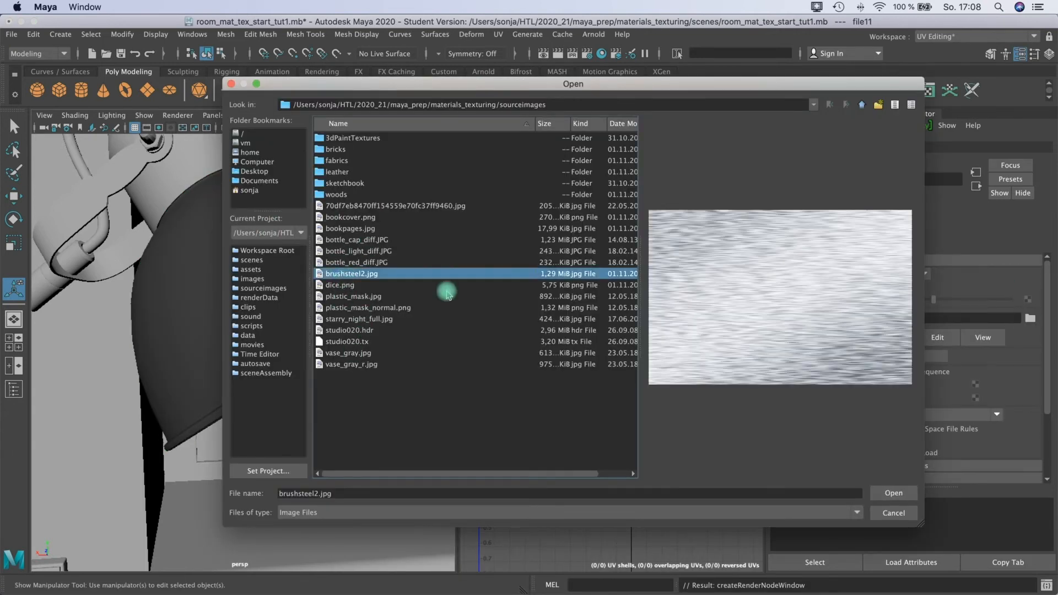
{"action": "left_click", "coordinate": [893, 493]}
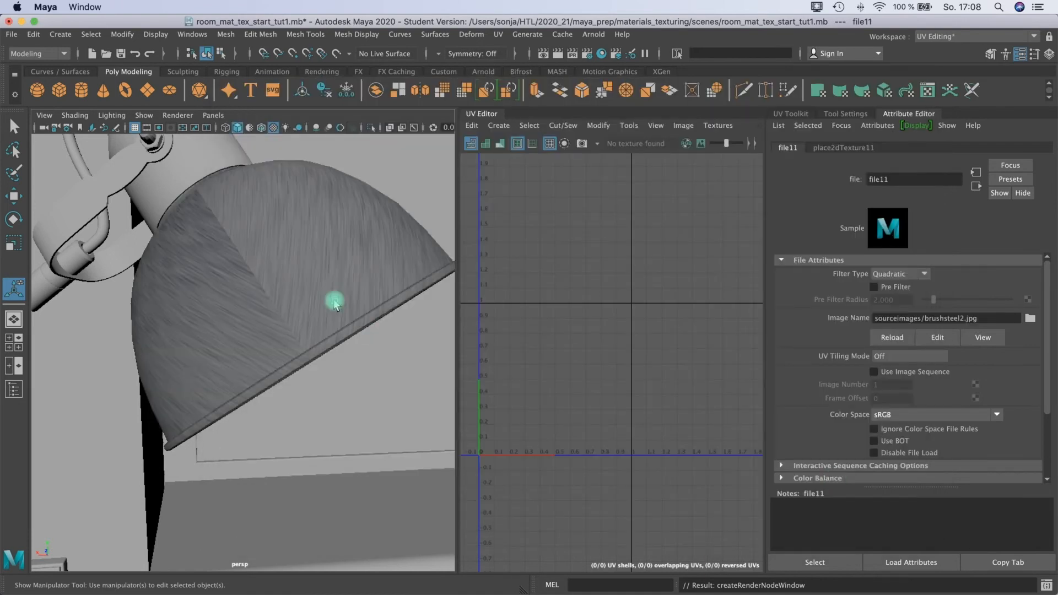
Select the metal lampshade and apply a cylindrical UV projection to it
{"action": "left_click_drag", "start_coordinate": [344, 300], "coordinate": [389, 302], "text": "alt"}
{"action": "left_click", "coordinate": [354, 265]}
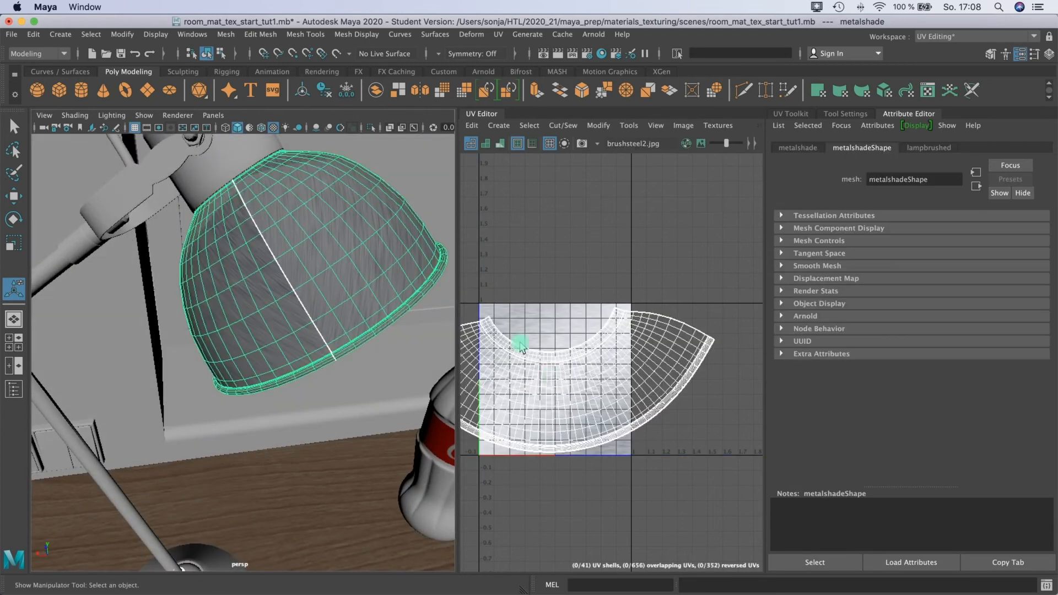
{"action": "middle_click_drag", "start_coordinate": [572, 373], "coordinate": [589, 382], "text": "alt"}
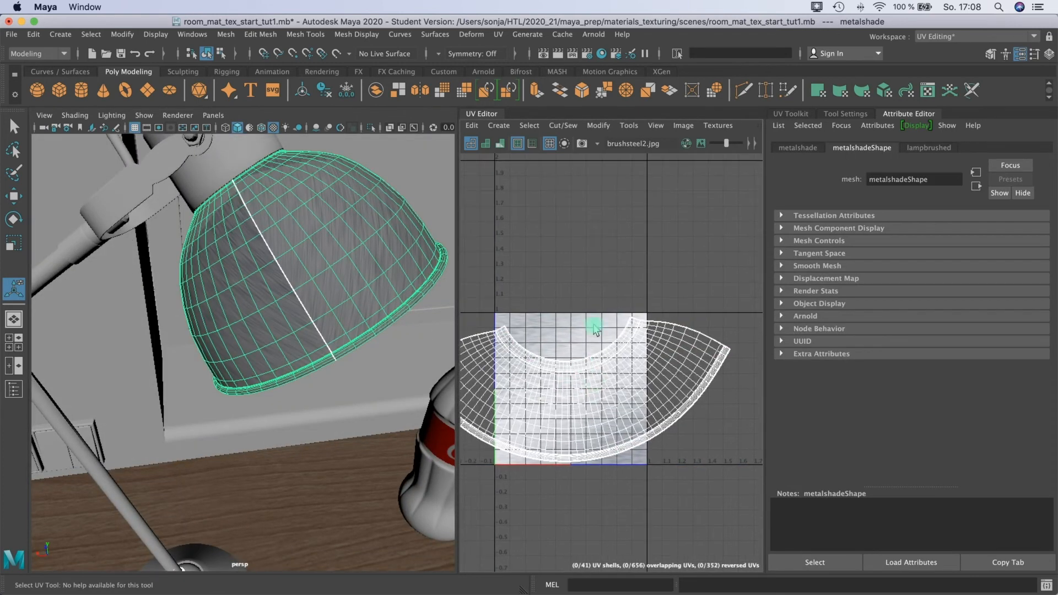
{"action": "left_click_drag", "start_coordinate": [333, 256], "coordinate": [312, 270], "text": "alt"}
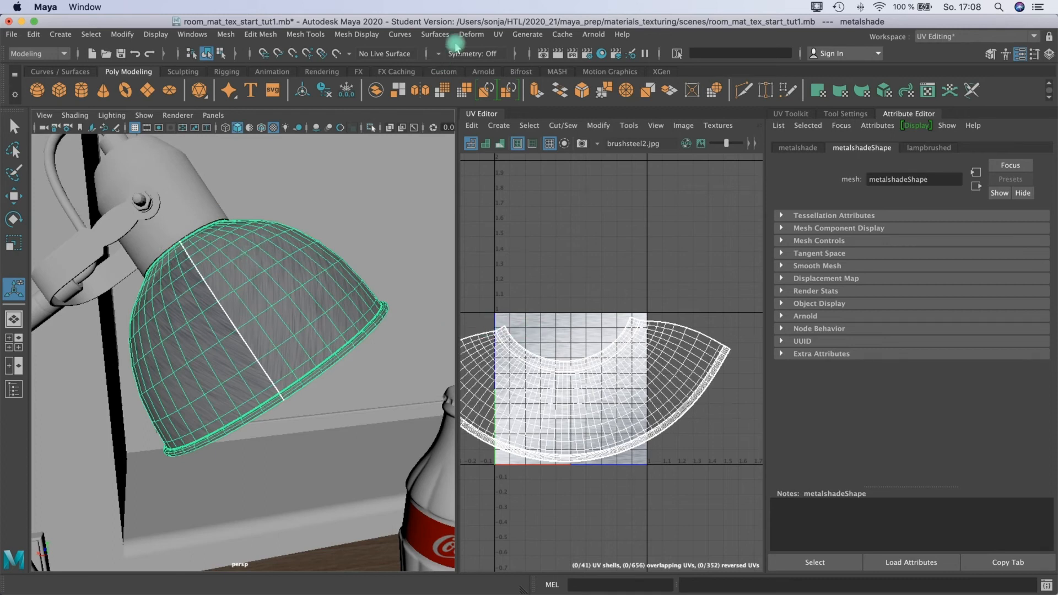
{"action": "left_click", "coordinate": [498, 34]}
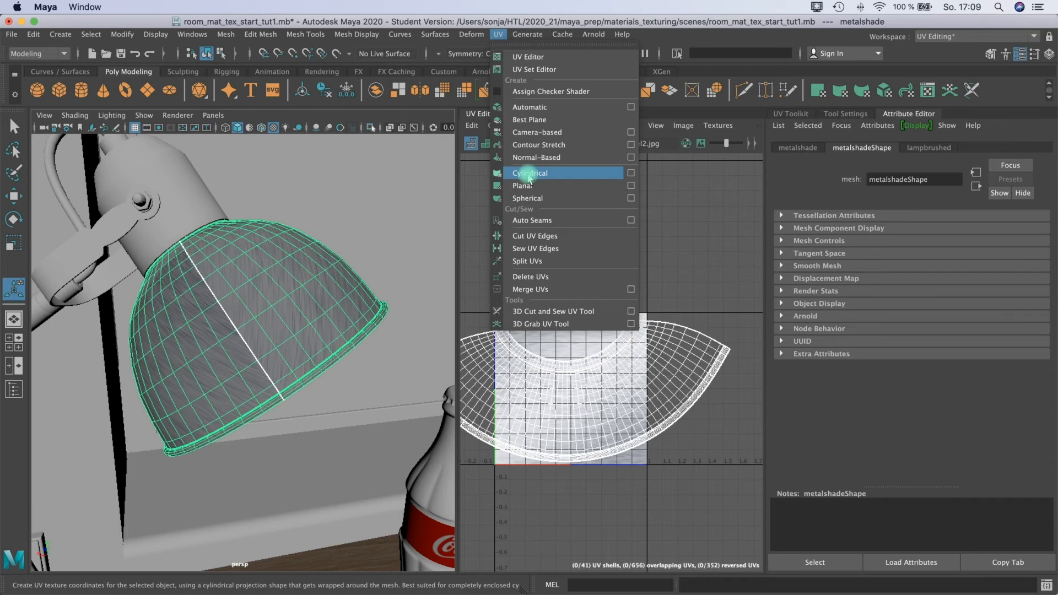
{"action": "left_click", "coordinate": [529, 174]}
Resize the lampshade's cylindrical projection to a height of about 0.363 and a horizontal sweep of about 294.475
{"action": "scroll", "coordinate": [275, 392], "scroll_direction": "down", "scroll_amount": 5}
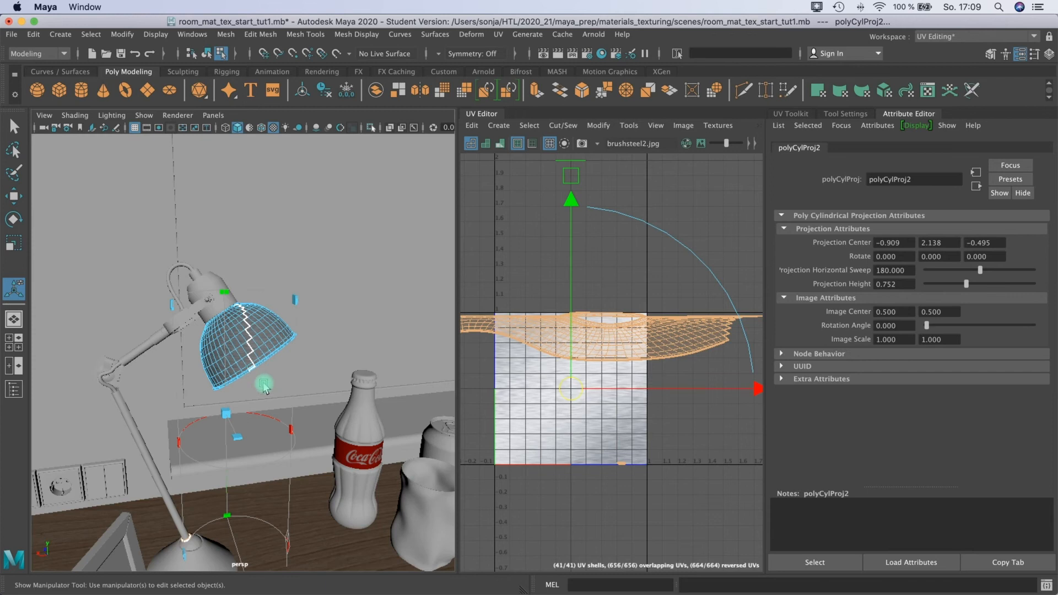
{"action": "middle_click_drag", "start_coordinate": [265, 357], "coordinate": [279, 313], "text": "alt"}
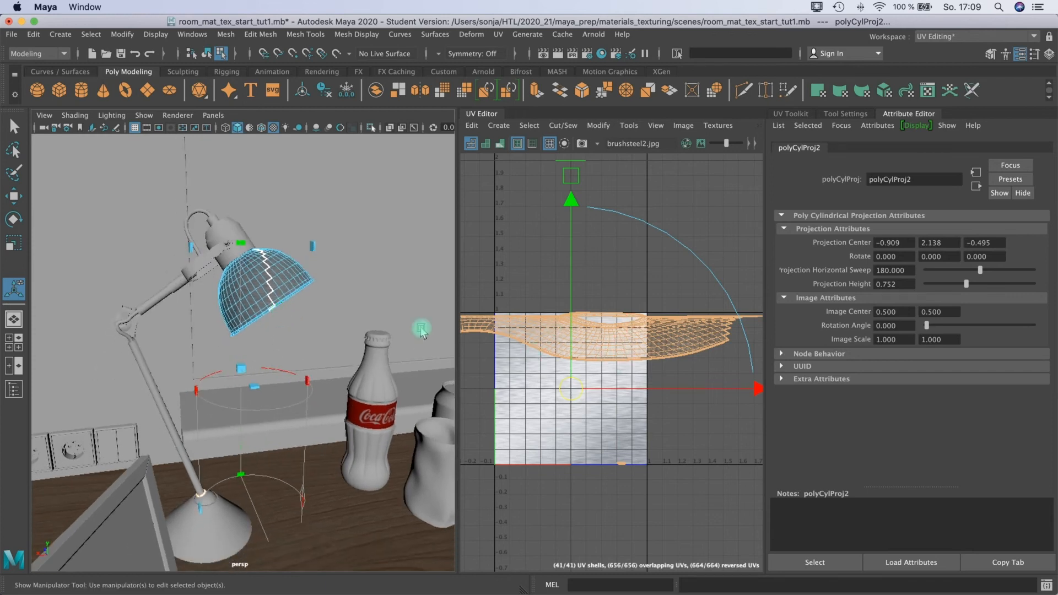
{"action": "left_click_drag", "start_coordinate": [285, 356], "coordinate": [193, 346], "text": "alt"}
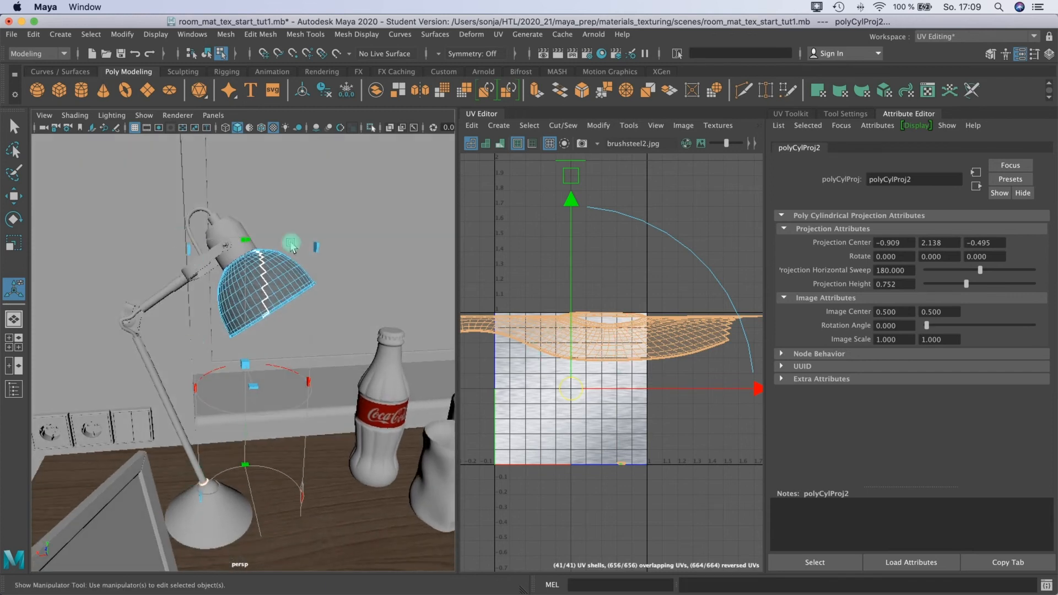
{"action": "left_click_drag", "start_coordinate": [265, 460], "coordinate": [267, 420], "text": "alt"}
{"action": "left_click_drag", "start_coordinate": [274, 496], "coordinate": [289, 523], "text": "alt"}
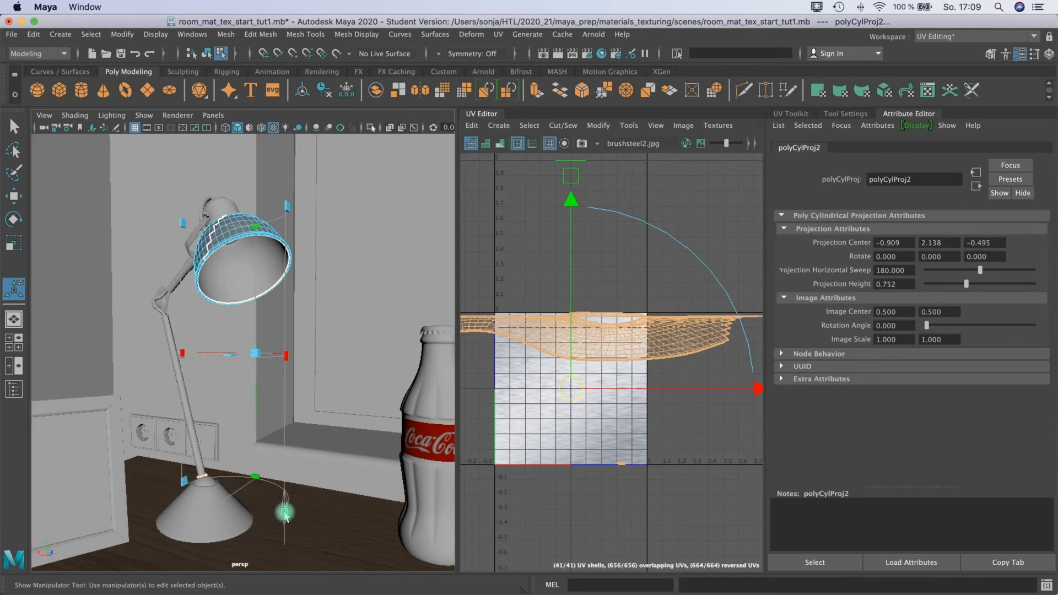
{"action": "left_click", "coordinate": [285, 514]}
{"action": "left_click", "coordinate": [285, 514]}
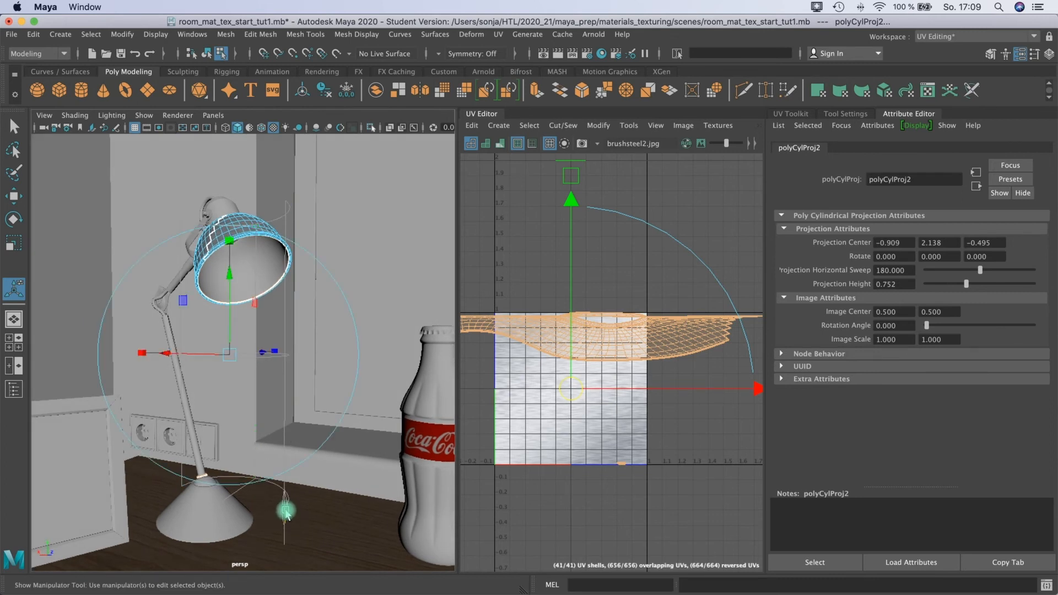
{"action": "left_click_drag", "start_coordinate": [257, 477], "coordinate": [270, 416]}
{"action": "mouse_move", "coordinate": [187, 298]}
{"action": "left_mouse_down"}
{"action": "mouse_move", "coordinate": [203, 298]}
{"action": "mouse_move", "coordinate": [157, 306]}
{"action": "mouse_move", "coordinate": [193, 295]}
{"action": "mouse_move", "coordinate": [178, 301]}
{"action": "left_mouse_up"}
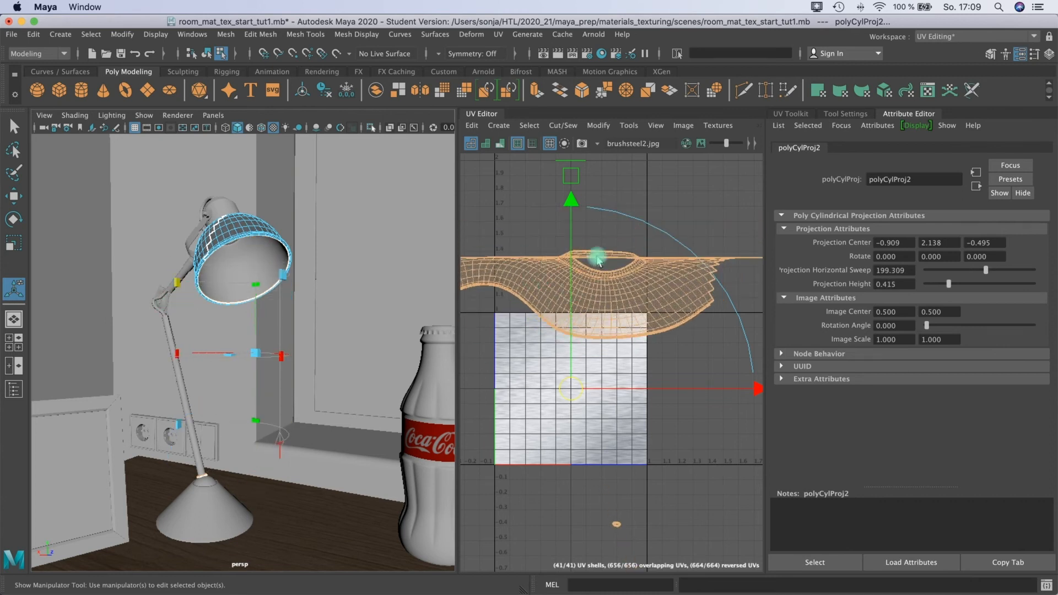
{"action": "left_click_drag", "start_coordinate": [281, 284], "coordinate": [238, 408]}
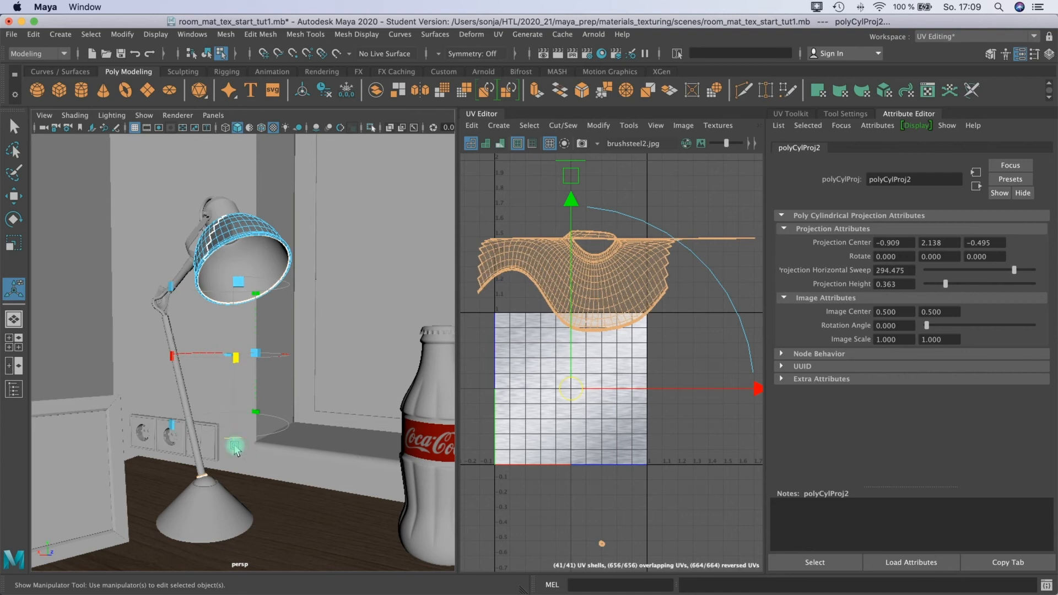
Tilt the cylindrical projection towards the lampshade's angle, rotating it to about 22.651, 0, -35.589
{"action": "left_click", "coordinate": [234, 446]}
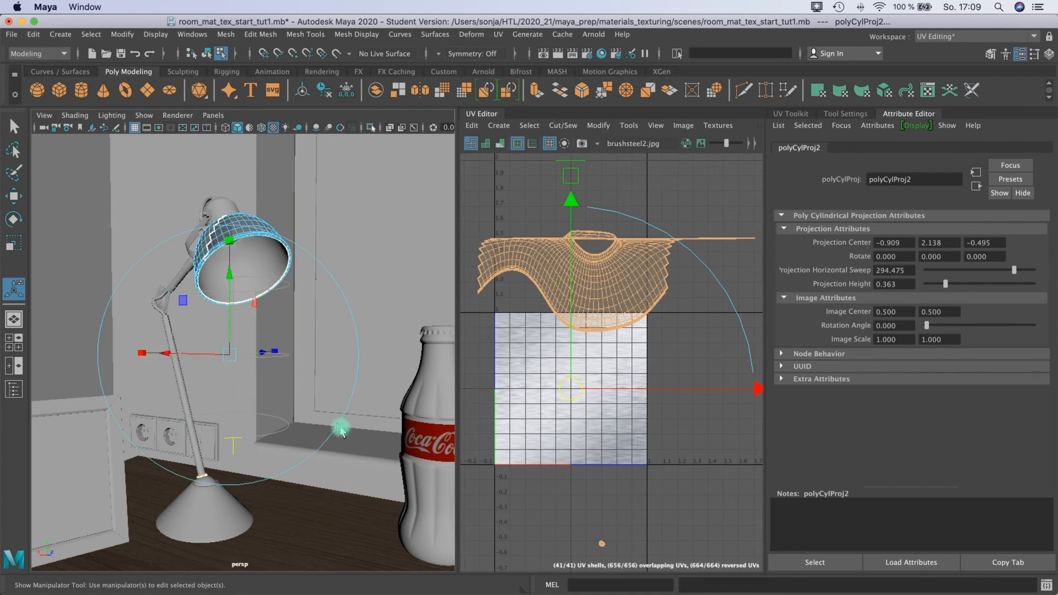
{"action": "left_click", "coordinate": [353, 392]}
{"action": "mouse_move", "coordinate": [334, 338]}
{"action": "left_mouse_down"}
{"action": "mouse_move", "coordinate": [312, 319]}
{"action": "mouse_move", "coordinate": [331, 333]}
{"action": "mouse_move", "coordinate": [223, 334]}
{"action": "left_mouse_up"}
{"action": "left_click_drag", "start_coordinate": [315, 283], "coordinate": [238, 256]}
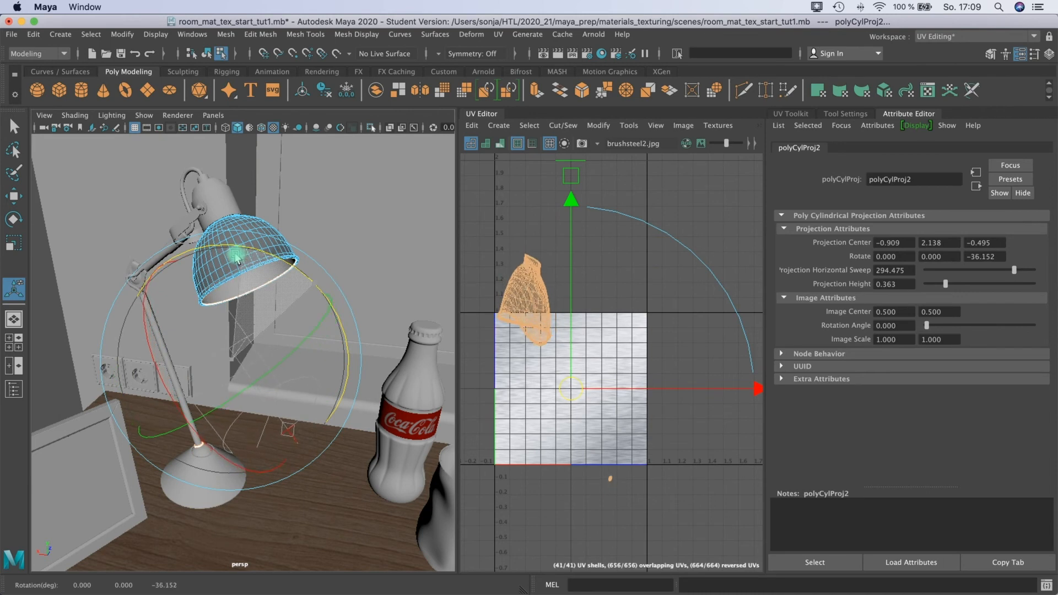
{"action": "left_click_drag", "start_coordinate": [152, 361], "coordinate": [157, 312]}
{"action": "key", "text": "w"}
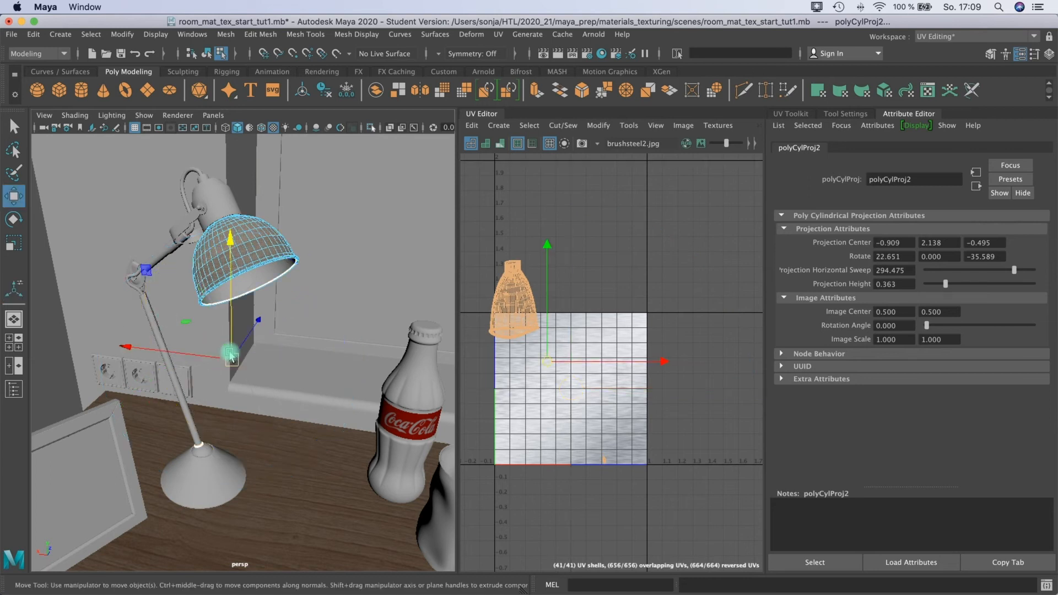
{"action": "key", "text": "t"}
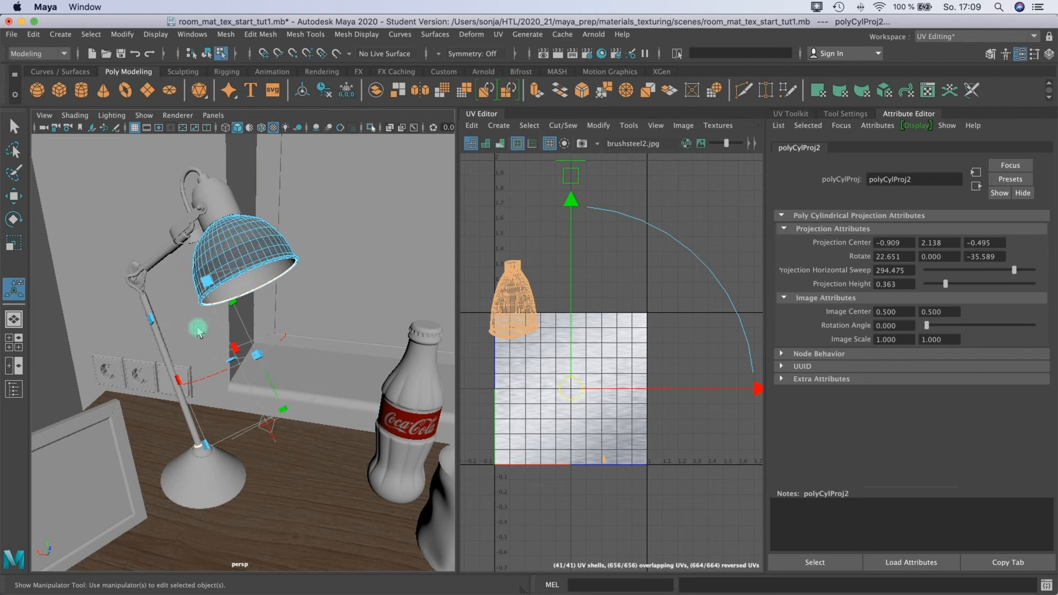
Move the projection onto the lampshade, centered at about -0.893, 2.387, -0.466, and rotate it to about 18.756, 5.118, -28.792
{"action": "left_click", "coordinate": [269, 429]}
{"action": "left_click_drag", "start_coordinate": [202, 296], "coordinate": [177, 304]}
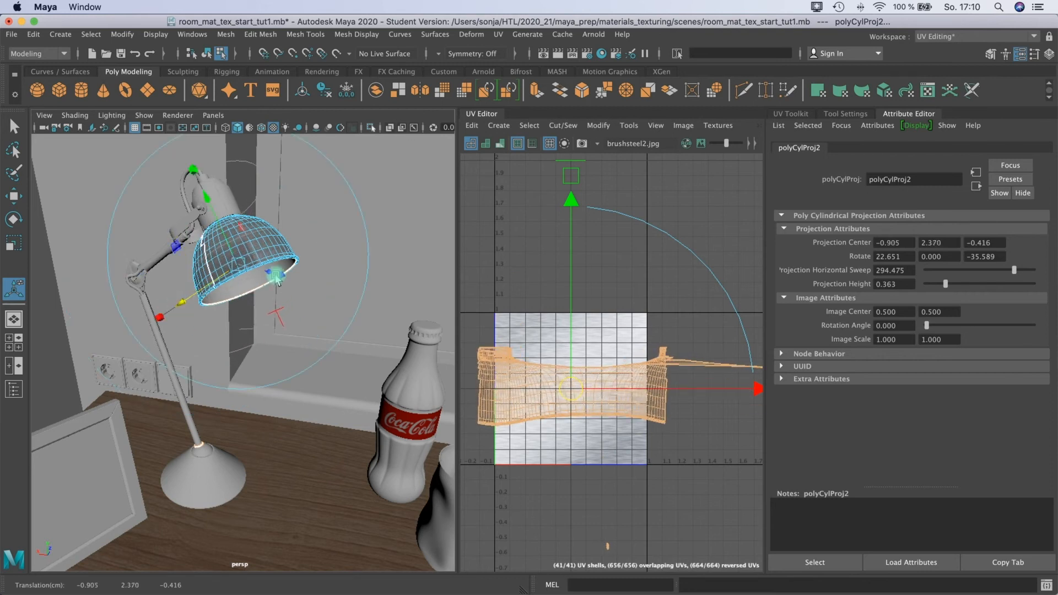
{"action": "left_click_drag", "start_coordinate": [283, 279], "coordinate": [244, 259], "text": "alt"}
{"action": "left_click", "coordinate": [240, 146]}
{"action": "left_click_drag", "start_coordinate": [246, 155], "coordinate": [272, 167]}
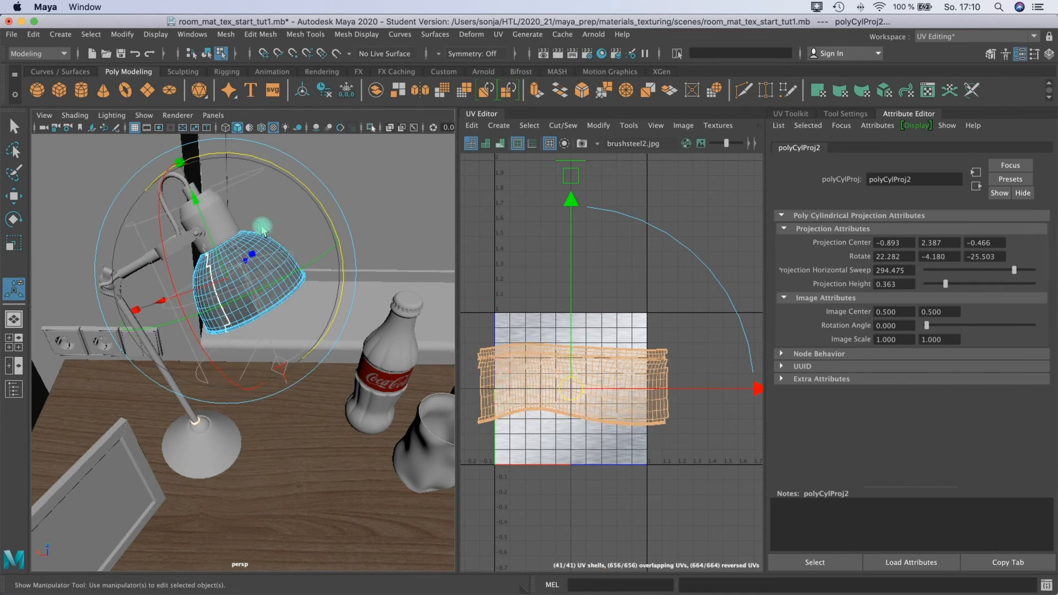
{"action": "left_click_drag", "start_coordinate": [284, 185], "coordinate": [178, 244]}
{"action": "left_click_drag", "start_coordinate": [255, 322], "coordinate": [288, 314], "text": "alt"}
{"action": "left_click_drag", "start_coordinate": [266, 354], "coordinate": [289, 331]}
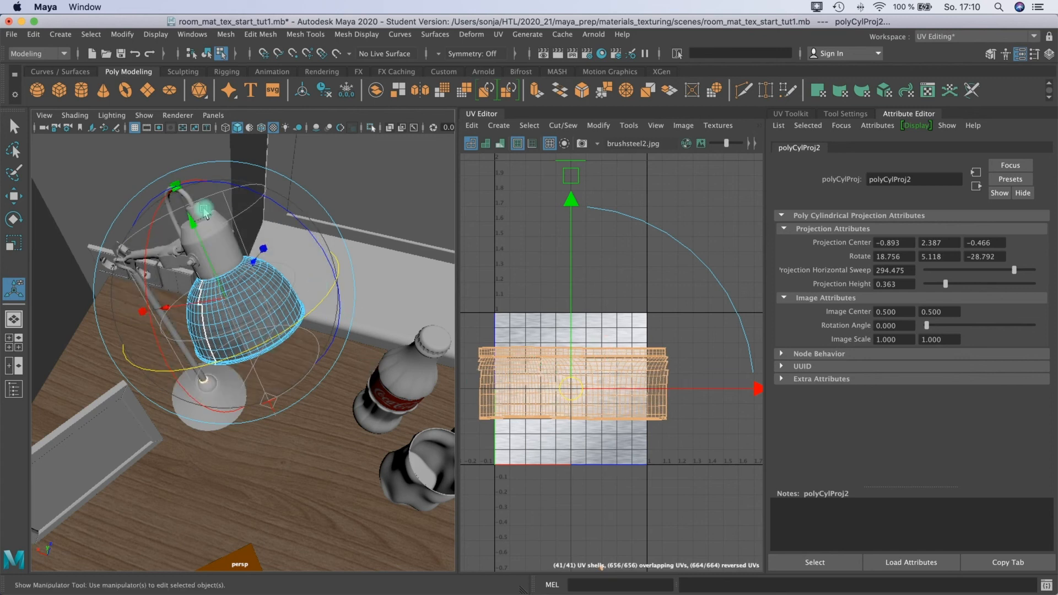
Turn the cylindrical projection around the lampshade and fine-tune its rotation to about 161.186, -9.076, -208.384
{"action": "left_click", "coordinate": [234, 321]}
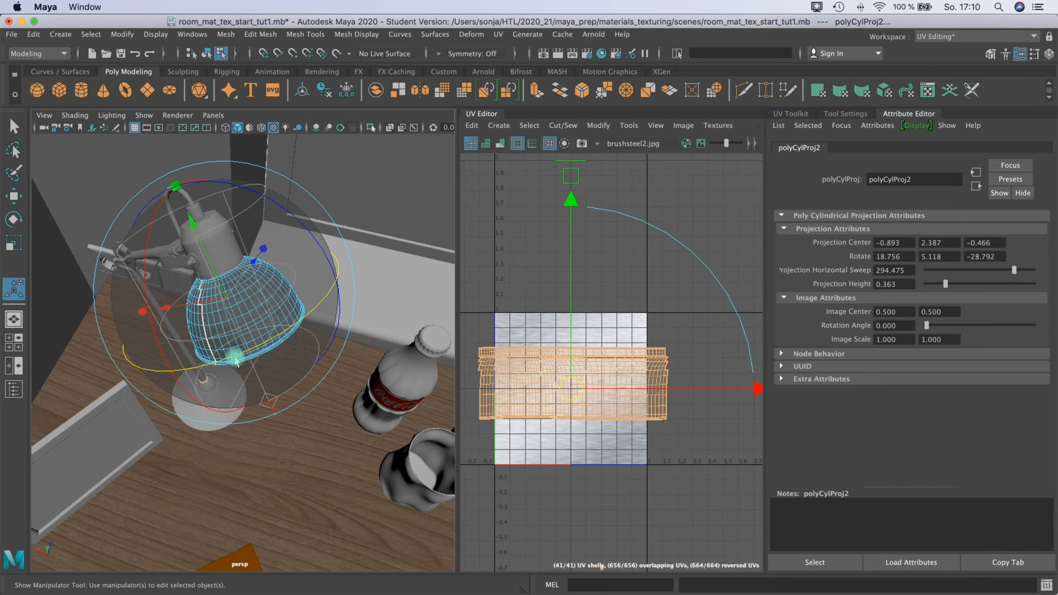
{"action": "left_click_drag", "start_coordinate": [236, 340], "coordinate": [223, 301], "text": "alt"}
{"action": "left_click_drag", "start_coordinate": [334, 255], "coordinate": [149, 364]}
{"action": "left_click_drag", "start_coordinate": [383, 319], "coordinate": [168, 382], "text": "alt"}
{"action": "left_click_drag", "start_coordinate": [308, 273], "coordinate": [262, 292], "text": "alt"}
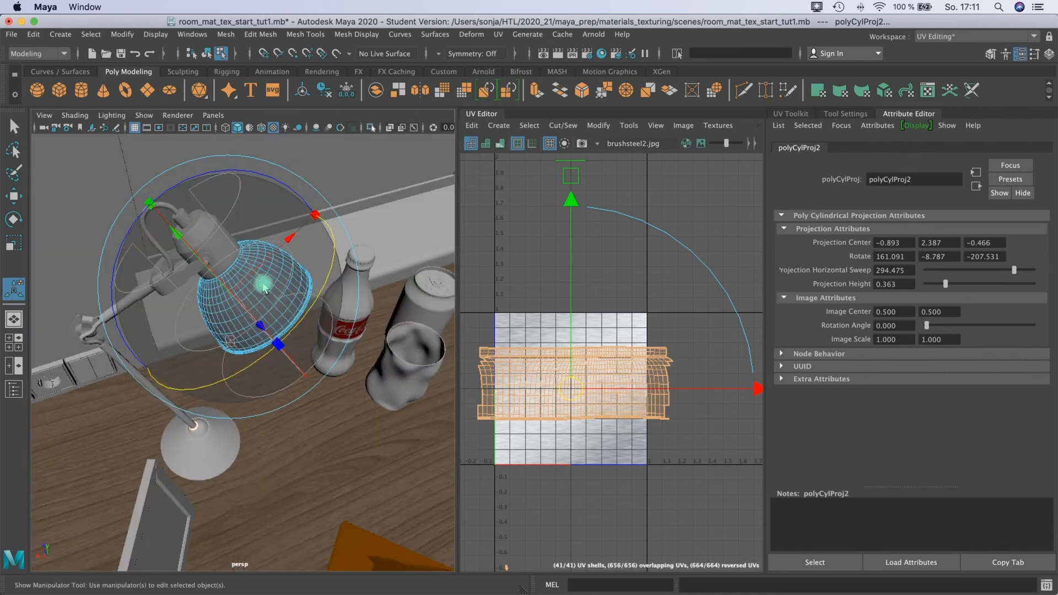
{"action": "left_click_drag", "start_coordinate": [214, 189], "coordinate": [189, 182]}
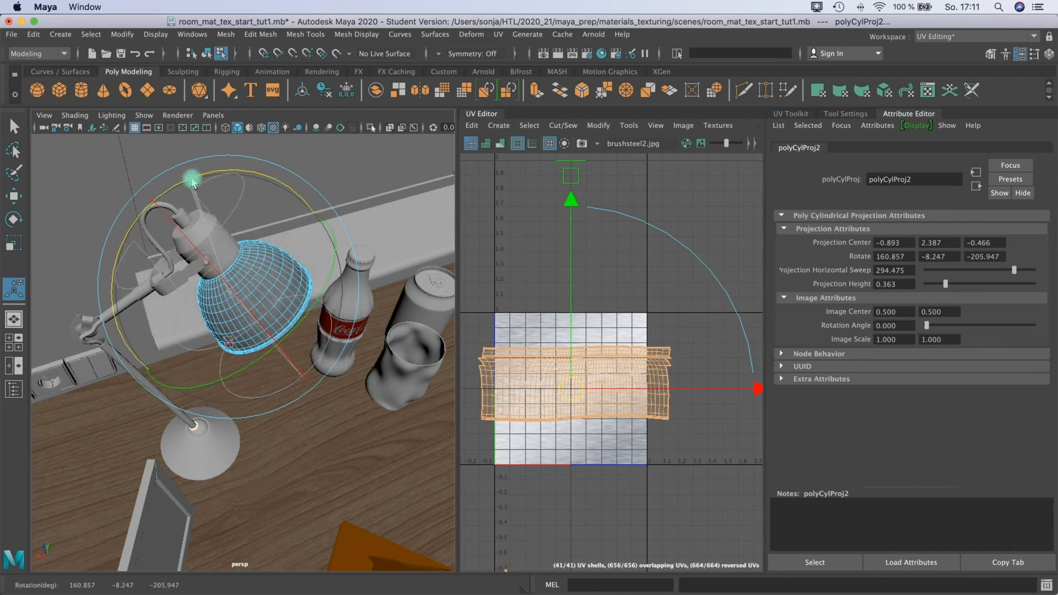
{"action": "left_click_drag", "start_coordinate": [169, 219], "coordinate": [169, 220]}
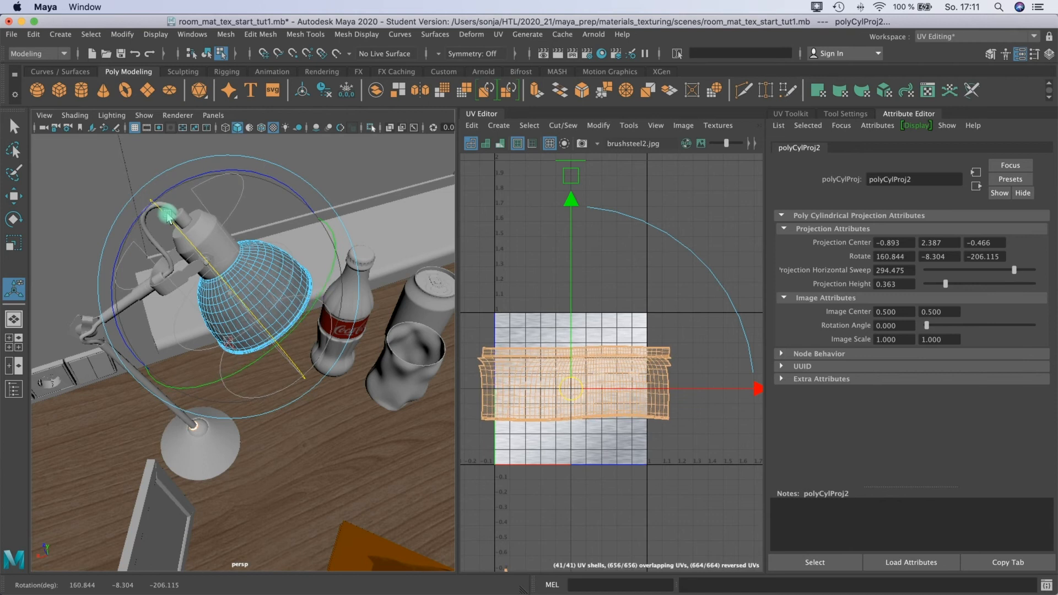
{"action": "left_click_drag", "start_coordinate": [208, 188], "coordinate": [203, 177]}
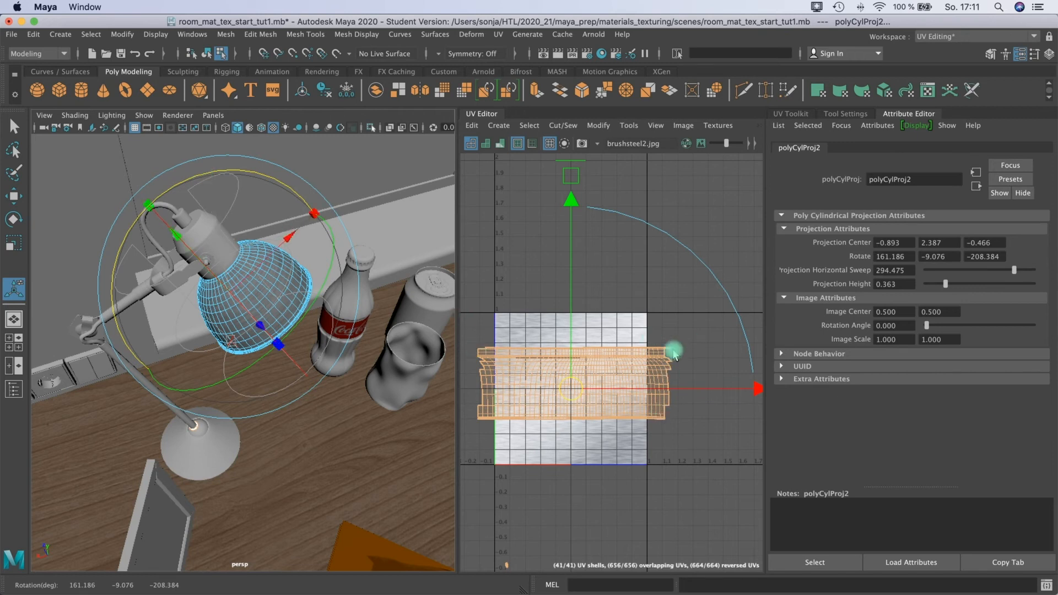
Scale the lampshade's UV projection to an image scale of 1.597 by 0.672 and check the brushed texture on the shade
{"action": "left_click_drag", "start_coordinate": [219, 244], "coordinate": [237, 286], "text": "alt"}
{"action": "right_click_drag", "start_coordinate": [237, 286], "coordinate": [291, 314], "text": "alt"}
{"action": "key", "text": "f"}
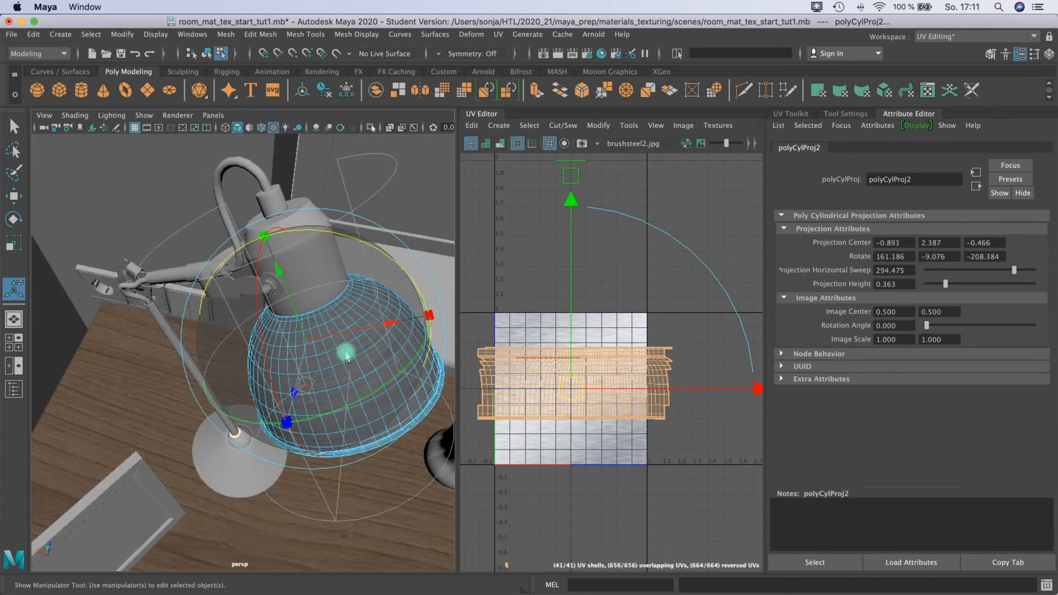
{"action": "middle_click_drag", "start_coordinate": [347, 355], "coordinate": [302, 322], "text": "alt"}
{"action": "right_click_drag", "start_coordinate": [321, 329], "coordinate": [364, 314], "text": "alt"}
{"action": "middle_click_drag", "start_coordinate": [363, 314], "coordinate": [343, 309], "text": "alt"}
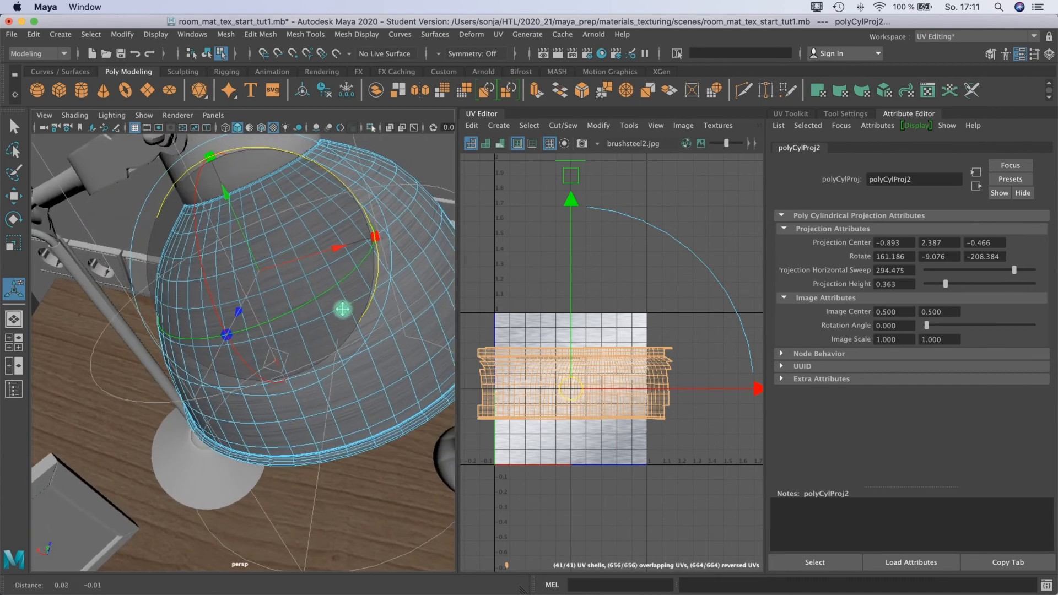
{"action": "left_click_drag", "start_coordinate": [343, 309], "coordinate": [307, 248], "text": "alt"}
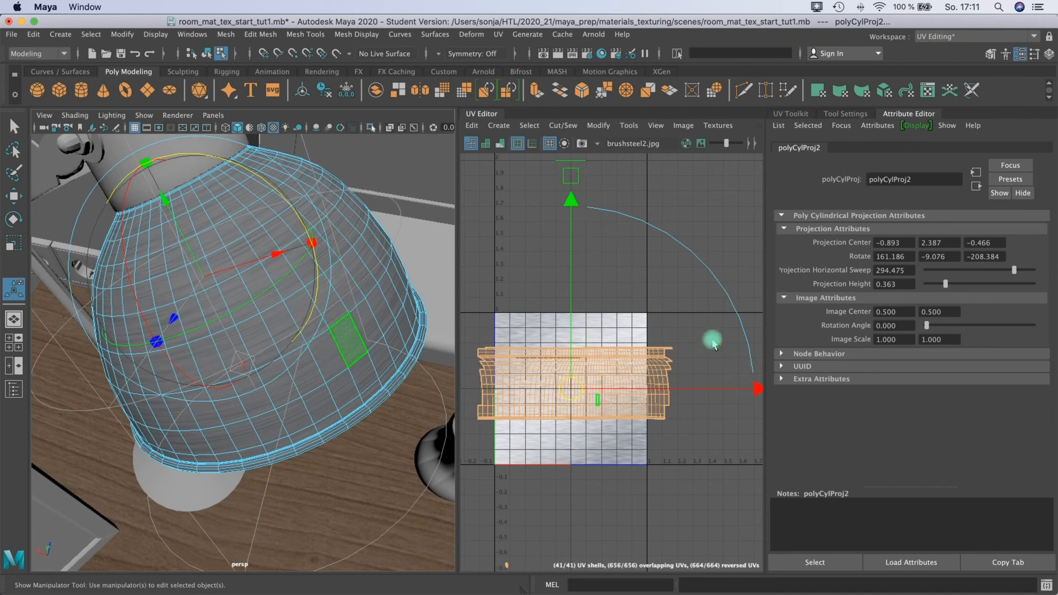
{"action": "left_click_drag", "start_coordinate": [576, 182], "coordinate": [594, 266]}
{"action": "scroll", "coordinate": [702, 424], "scroll_direction": "down", "scroll_amount": 4}
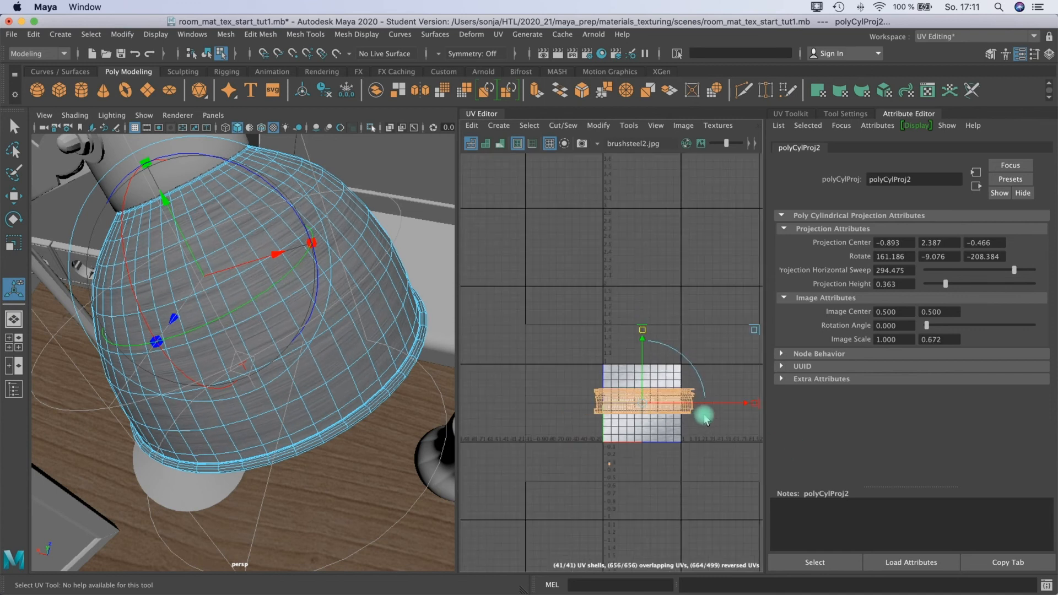
{"action": "left_click_drag", "start_coordinate": [755, 407], "coordinate": [816, 380]}
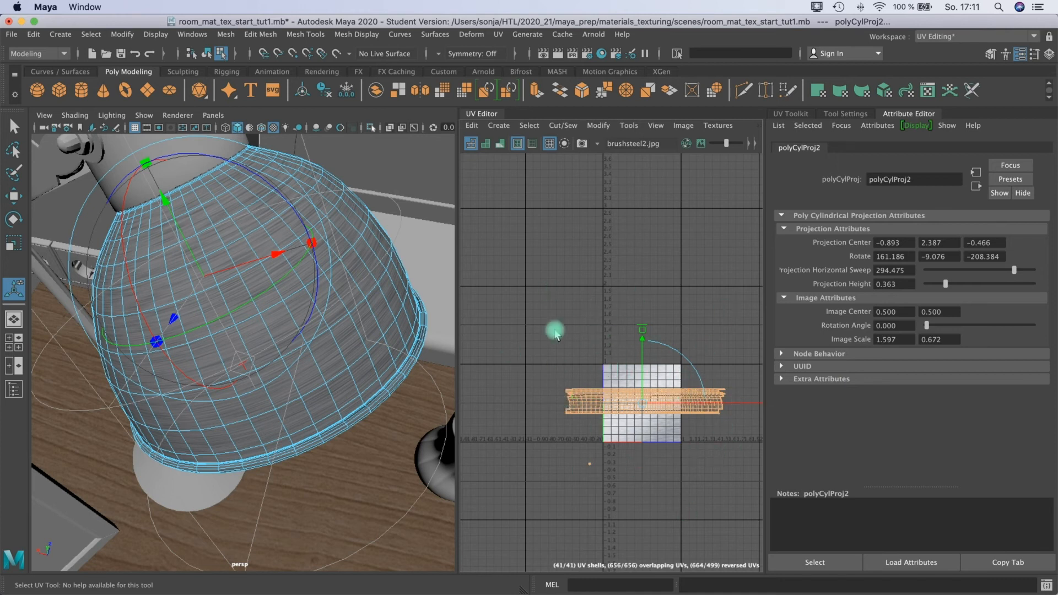
{"action": "mouse_move", "coordinate": [323, 328]}
{"action": "left_mouse_down", "text": "alt"}
{"action": "mouse_move", "coordinate": [347, 317]}
{"action": "mouse_move", "coordinate": [314, 328]}
{"action": "left_mouse_up", "text": "alt"}
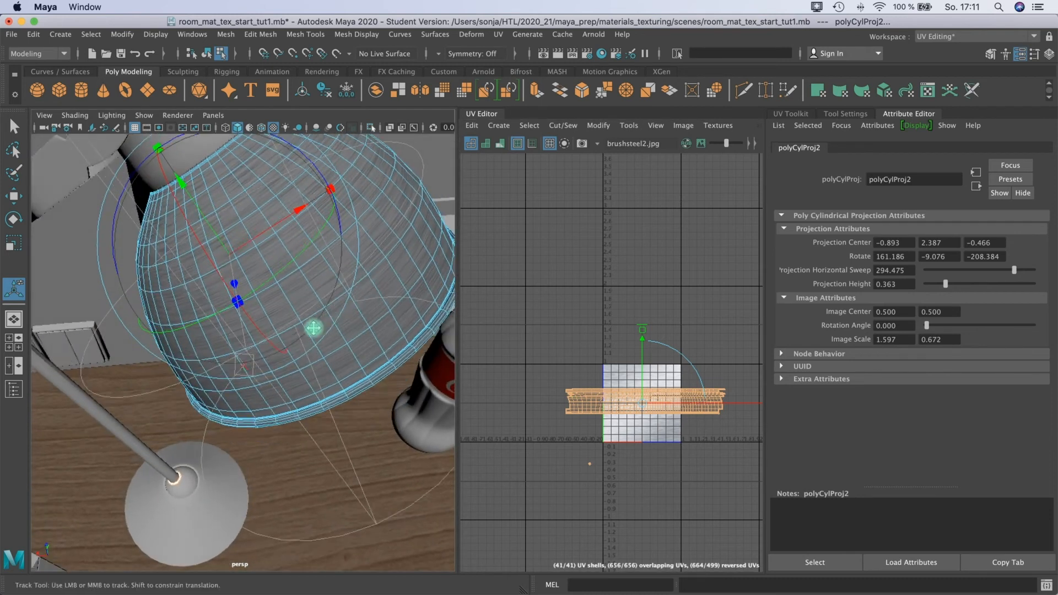
{"action": "middle_click_drag", "start_coordinate": [314, 328], "coordinate": [237, 352], "text": "alt"}
{"action": "middle_click_drag", "start_coordinate": [613, 419], "coordinate": [583, 424], "text": "alt"}
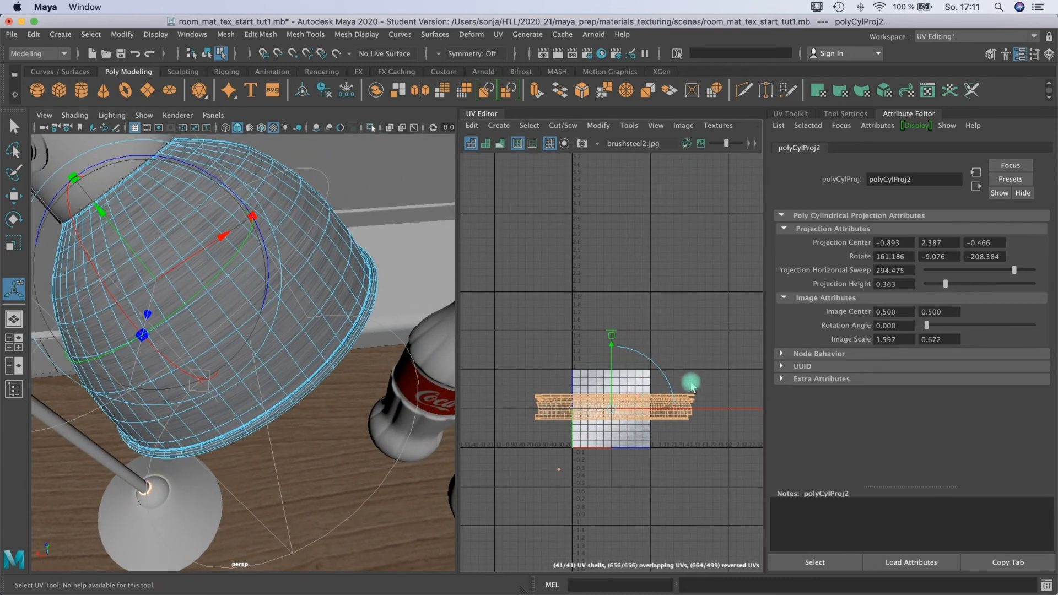
{"action": "left_click_drag", "start_coordinate": [265, 322], "coordinate": [294, 325], "text": "alt"}
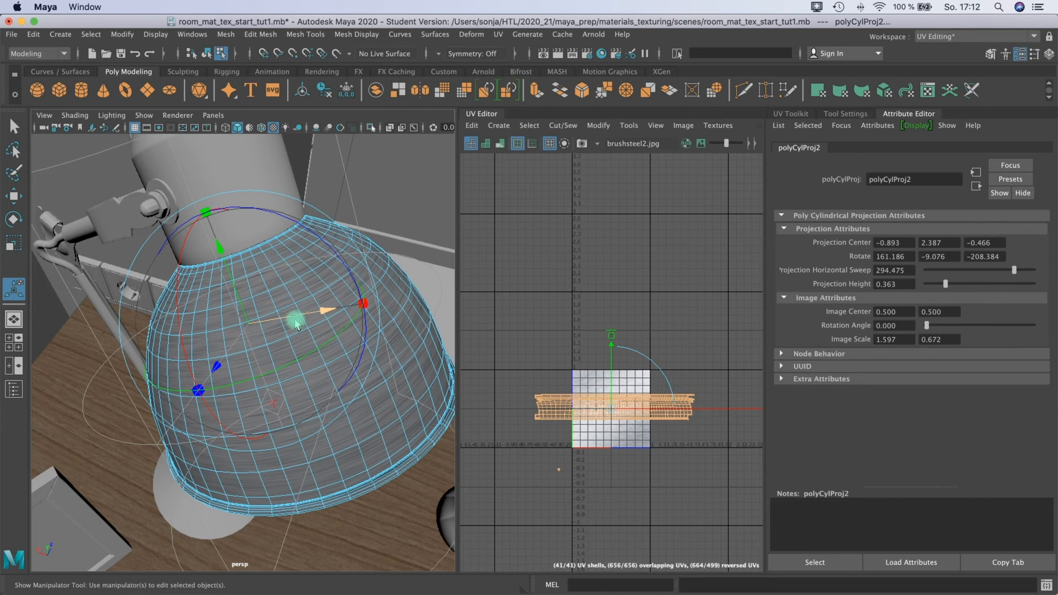
Return from the projection manipulator to object mode with the whole lampshade selected and save the scene
{"action": "left_click_drag", "start_coordinate": [296, 324], "coordinate": [301, 302], "text": "alt"}
{"action": "right_click", "coordinate": [297, 296]}
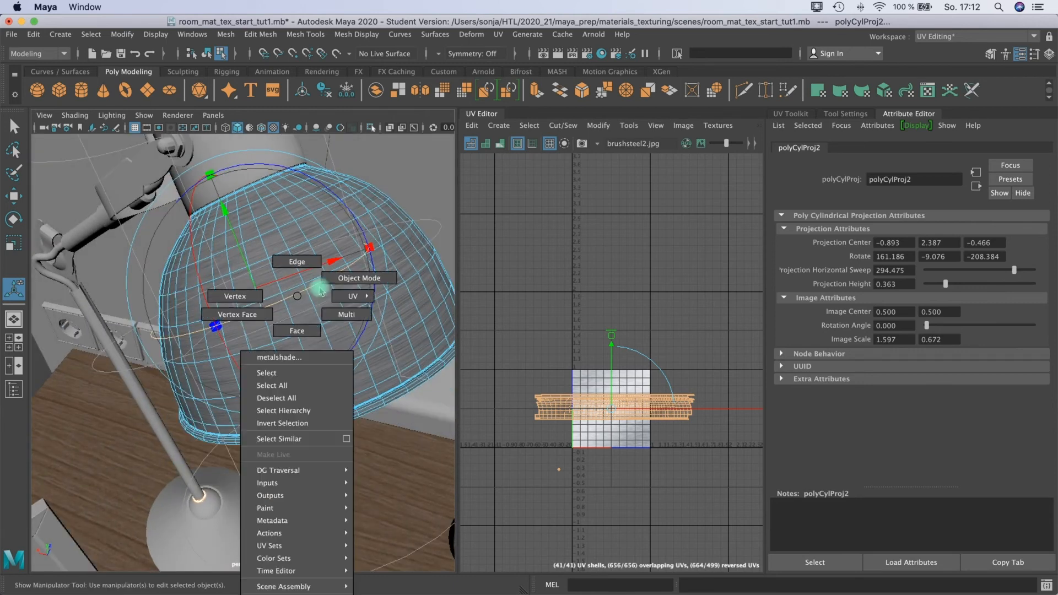
{"action": "left_click", "coordinate": [328, 286]}
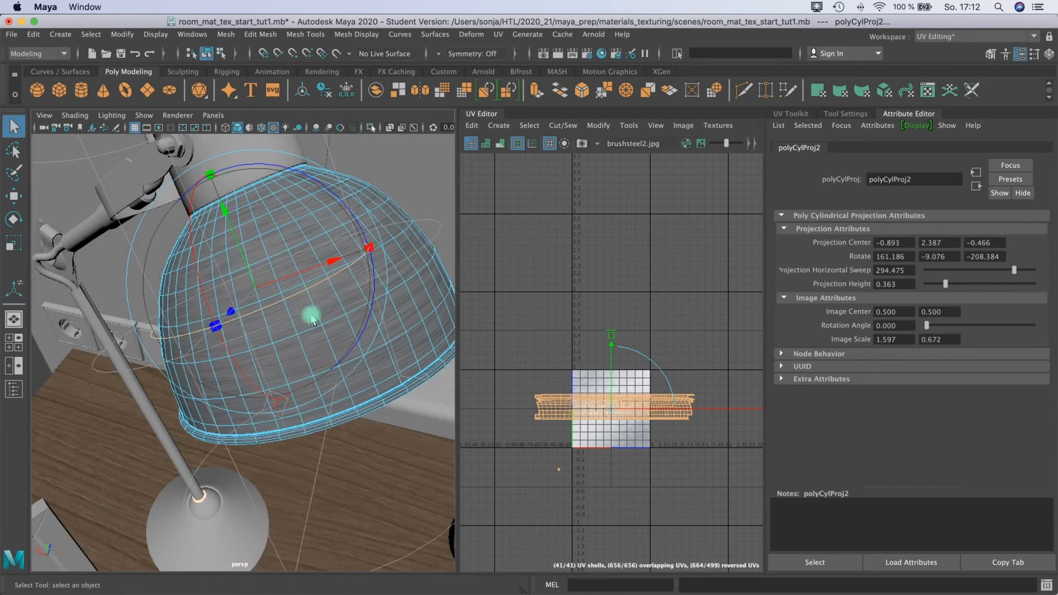
{"action": "key", "text": "q"}
{"action": "scroll", "coordinate": [621, 449], "scroll_direction": "up", "scroll_amount": 4}
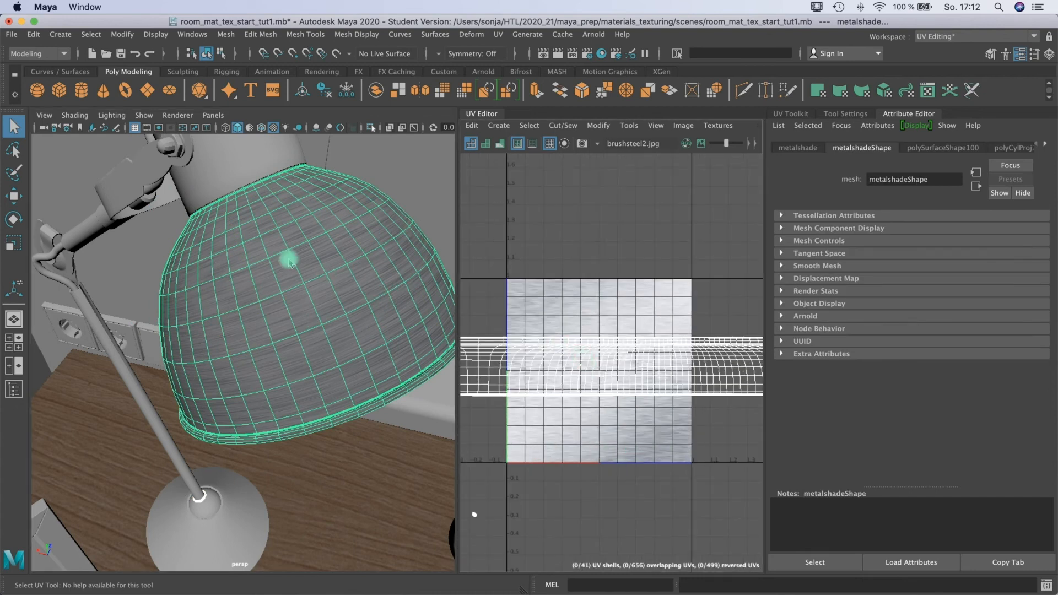
{"action": "key", "text": "super+s"}
Select the lampshade's main UV shell and try to straighten its UVs along U from the UV Toolkit
{"action": "left_click", "coordinate": [507, 351]}
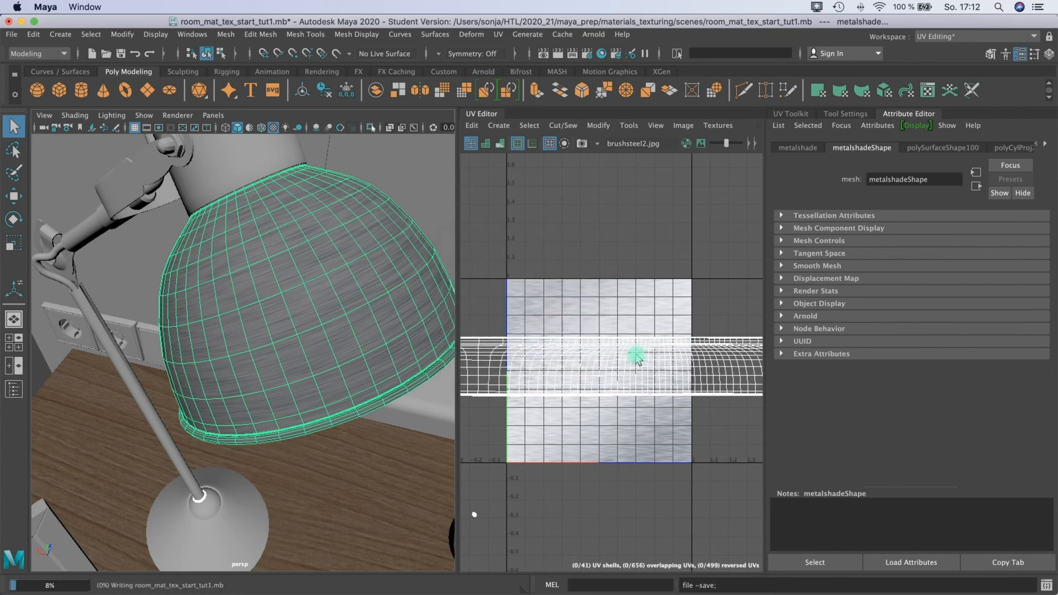
{"action": "right_click_drag", "start_coordinate": [636, 352], "coordinate": [596, 352]}
{"action": "left_click", "coordinate": [598, 361]}
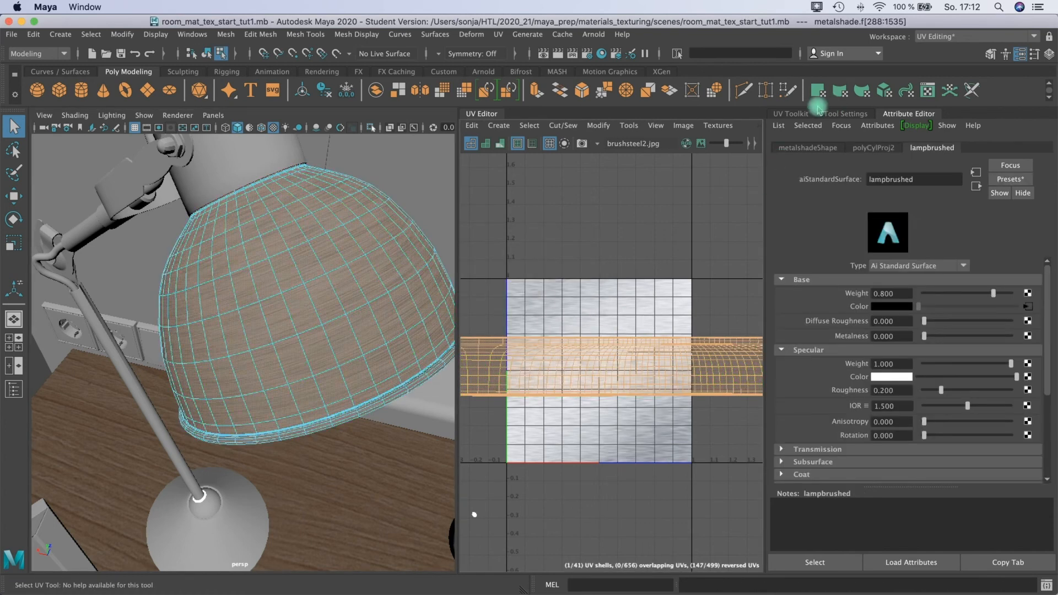
{"action": "left_click", "coordinate": [796, 114]}
{"action": "left_click", "coordinate": [772, 380]}
{"action": "left_click", "coordinate": [910, 298]}
{"action": "left_click", "coordinate": [659, 392]}
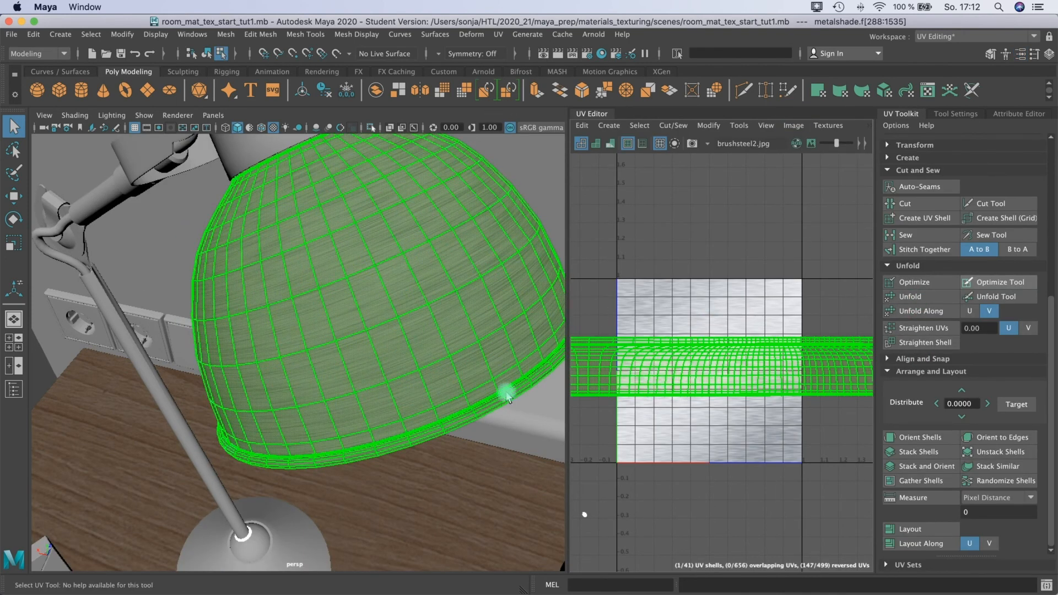
{"action": "left_click_drag", "start_coordinate": [392, 299], "coordinate": [366, 307], "text": "alt"}
{"action": "left_click", "coordinate": [738, 383]}
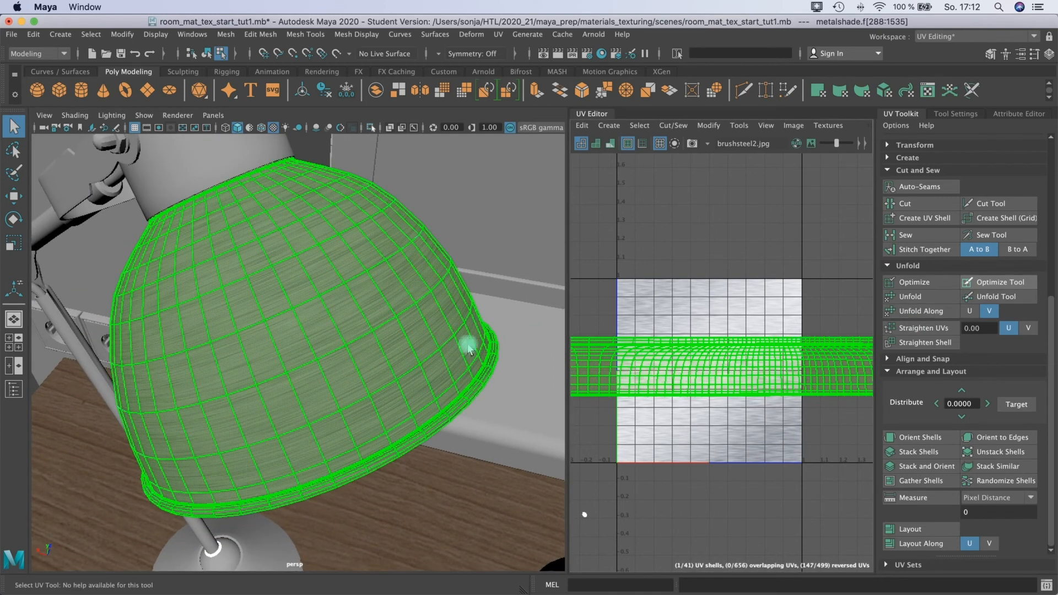
{"action": "left_click", "coordinate": [911, 328]}
Reselect the lampshade's UV shell and try Straighten UVs along U again, followed by Straighten Shell
{"action": "right_click_drag", "start_coordinate": [289, 274], "coordinate": [232, 273]}
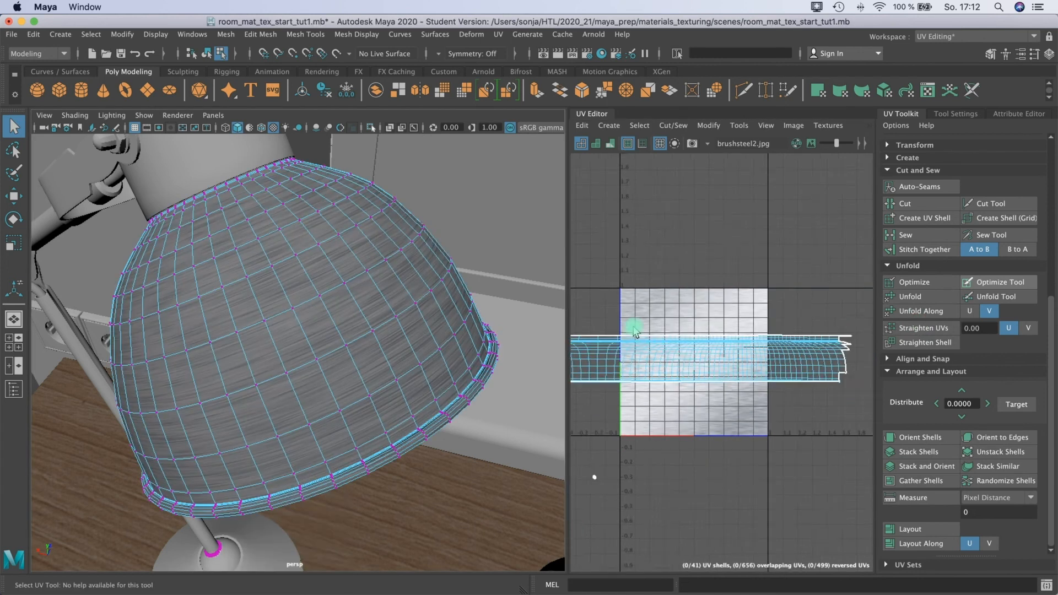
{"action": "scroll", "coordinate": [636, 330], "scroll_direction": "down", "scroll_amount": 3}
{"action": "right_click_drag", "start_coordinate": [645, 349], "coordinate": [590, 332]}
{"action": "left_click_drag", "start_coordinate": [573, 319], "coordinate": [785, 367]}
{"action": "scroll", "coordinate": [741, 361], "scroll_direction": "up", "scroll_amount": 8}
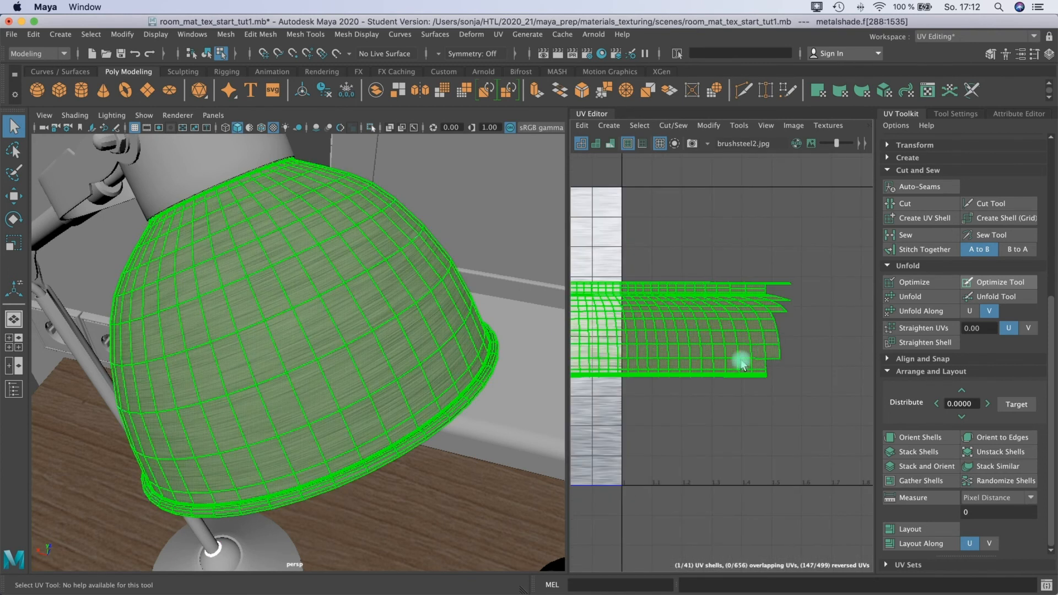
{"action": "left_click", "coordinate": [909, 328]}
{"action": "left_click", "coordinate": [670, 434]}
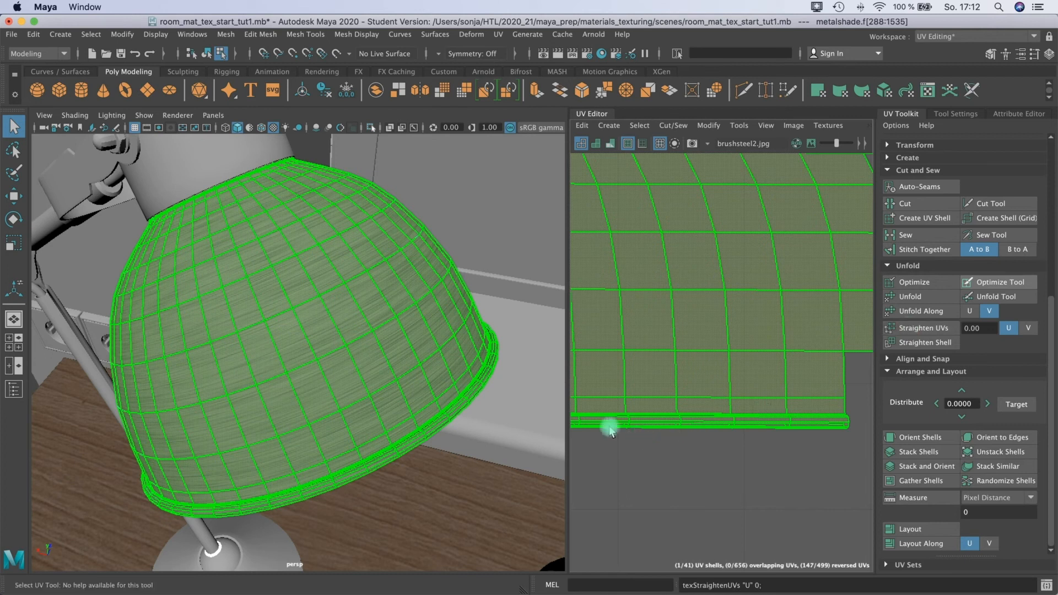
{"action": "left_click", "coordinate": [910, 343]}
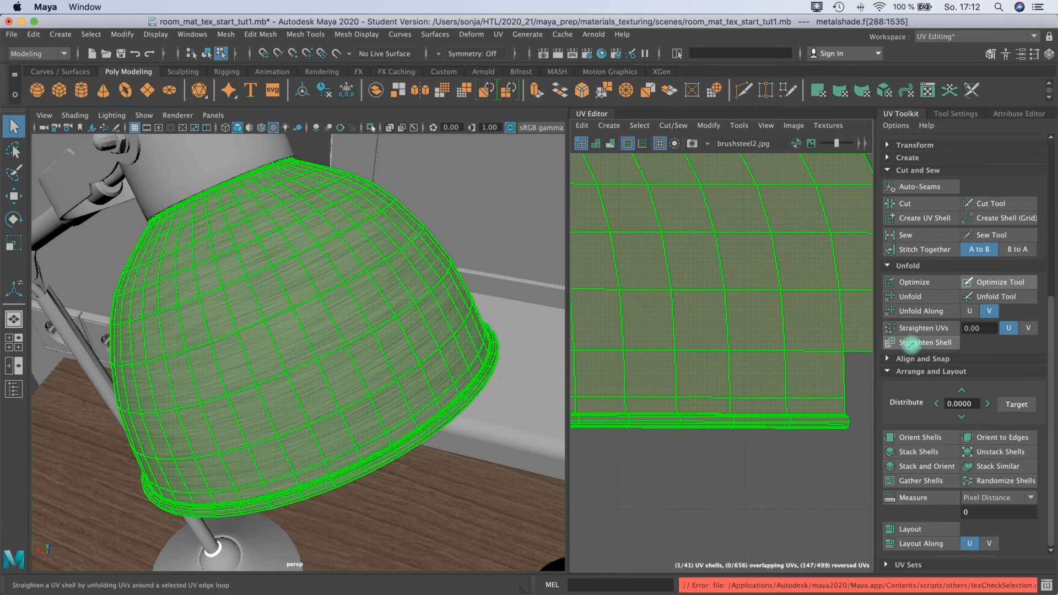
Unfold the lampshade's UV shell and check in object mode how the brushed texture runs across the shade
{"action": "left_click", "coordinate": [921, 299]}
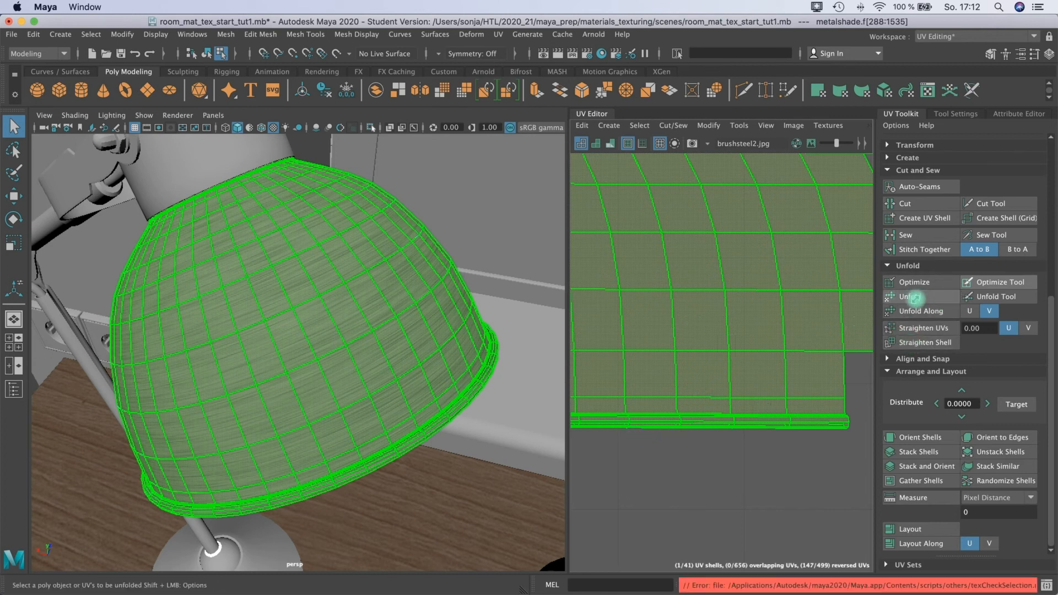
{"action": "left_click", "coordinate": [691, 332]}
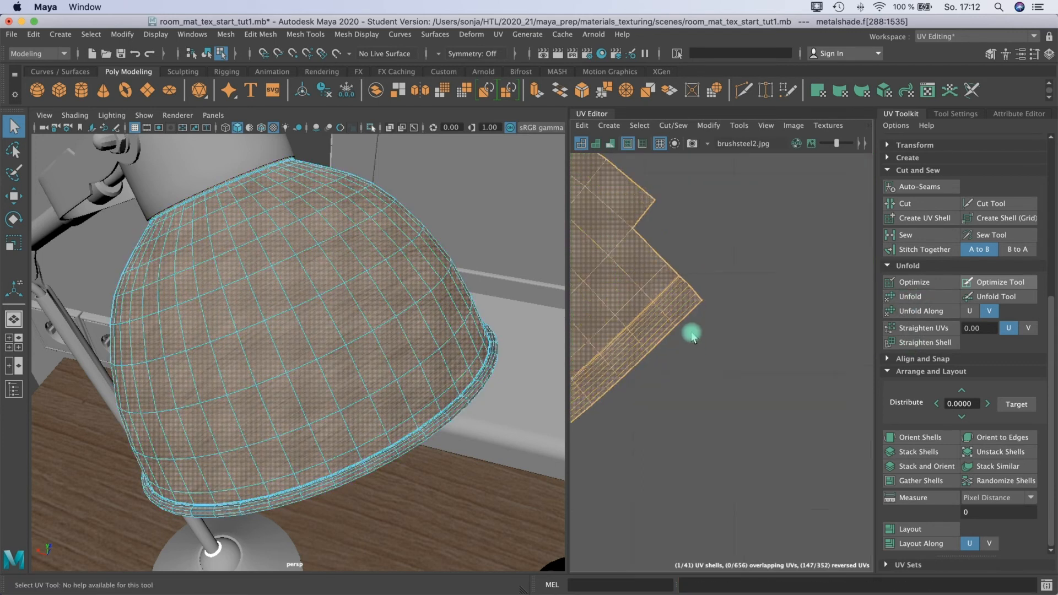
{"action": "left_click", "coordinate": [669, 332]}
{"action": "middle_click_drag", "start_coordinate": [664, 325], "coordinate": [733, 311], "text": "alt"}
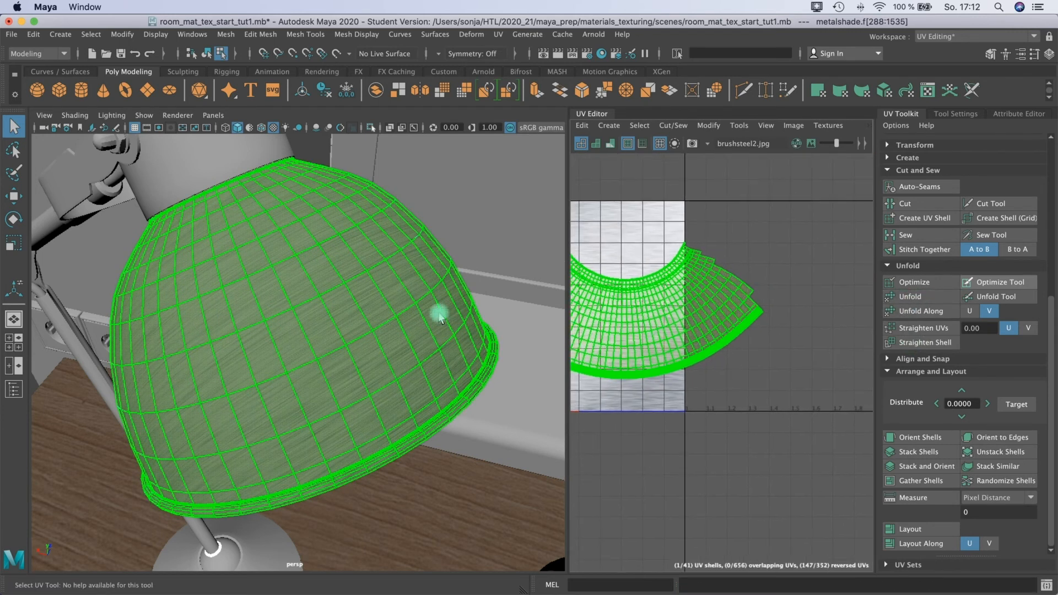
{"action": "left_click_drag", "start_coordinate": [284, 291], "coordinate": [314, 359], "text": "alt"}
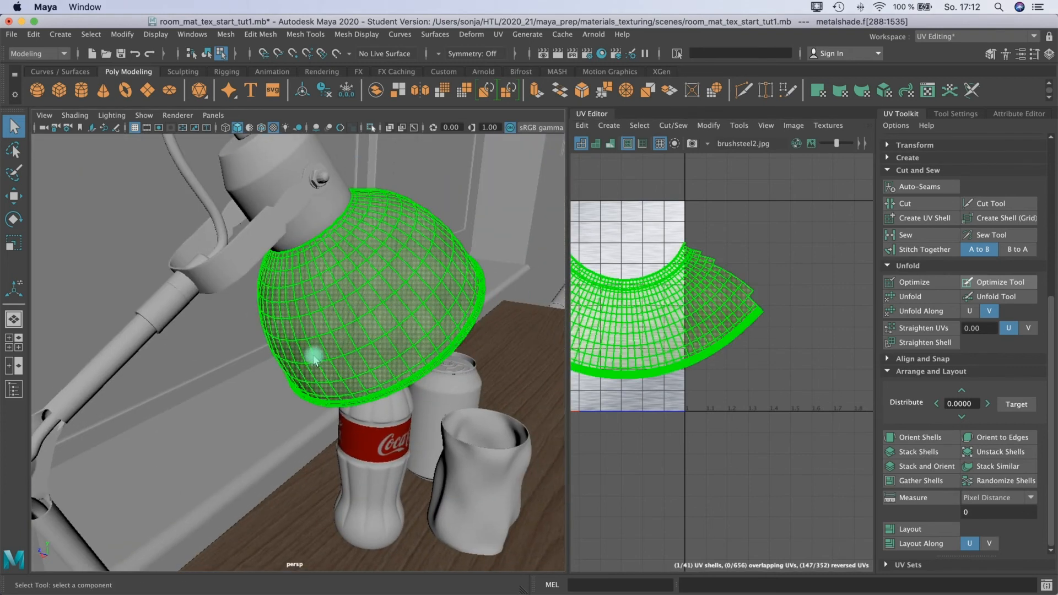
{"action": "left_click", "coordinate": [755, 322]}
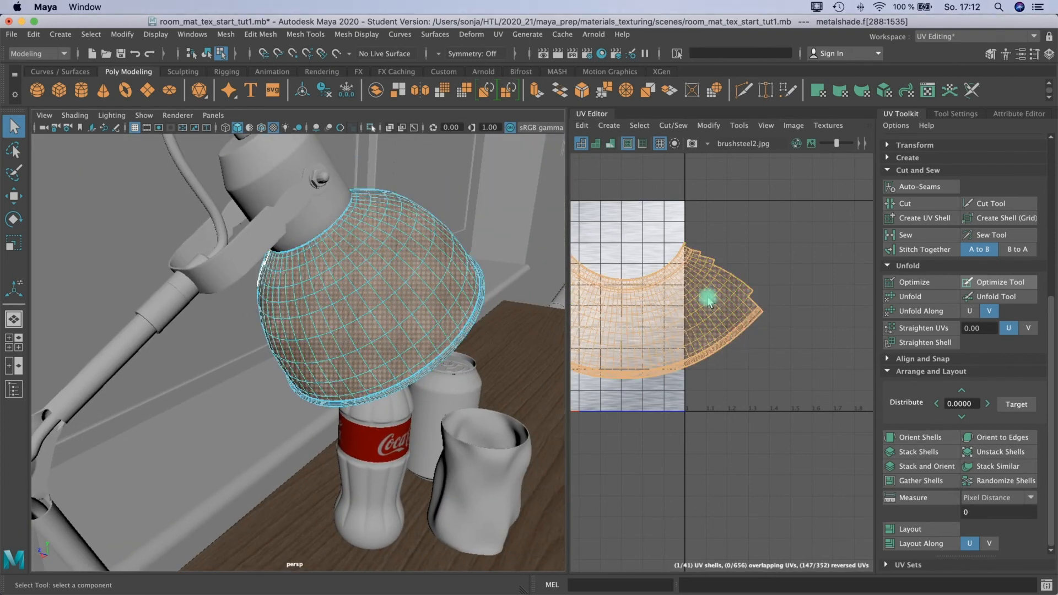
{"action": "right_click_drag", "start_coordinate": [721, 307], "coordinate": [771, 302]}
{"action": "right_click_drag", "start_coordinate": [426, 262], "coordinate": [441, 255]}
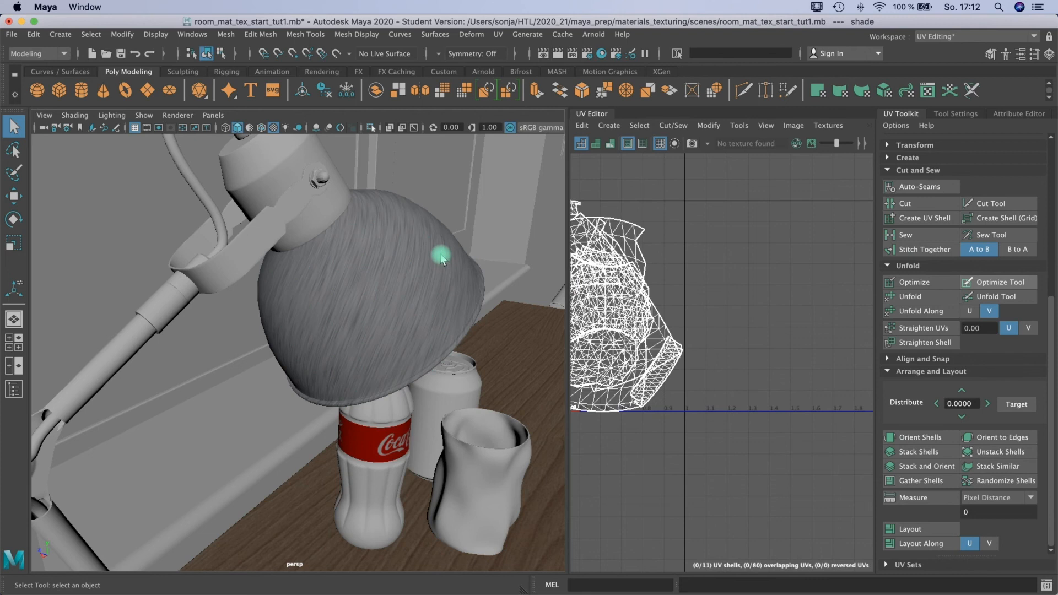
{"action": "left_click", "coordinate": [410, 279]}
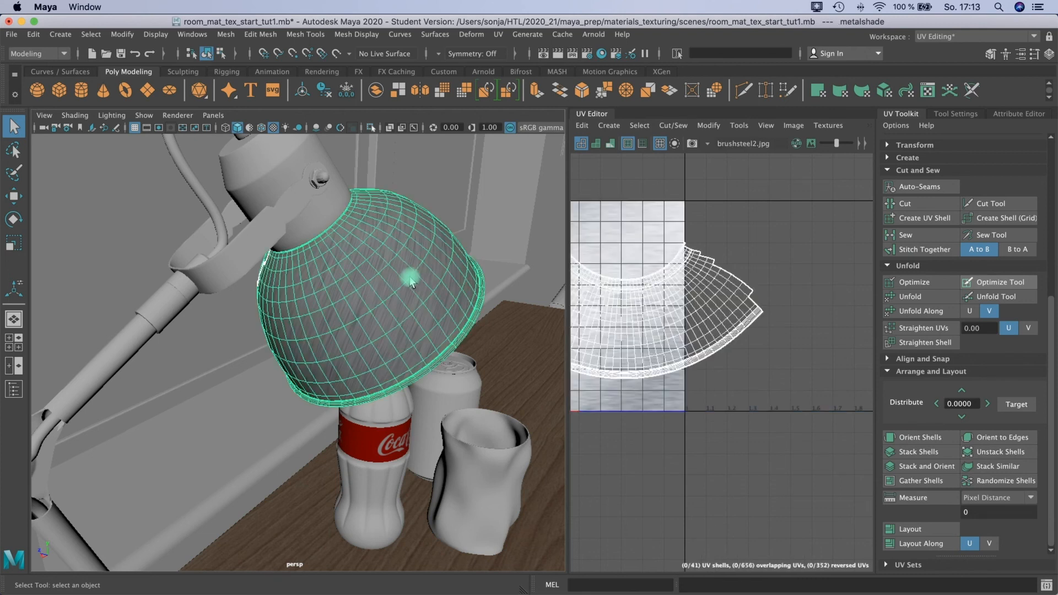
Undo the unfold of the lampshade's UV shell and look over the shade and its UV layout
{"action": "key", "text": "ctrl+z"}
{"action": "key", "text": "ctrl+z"}
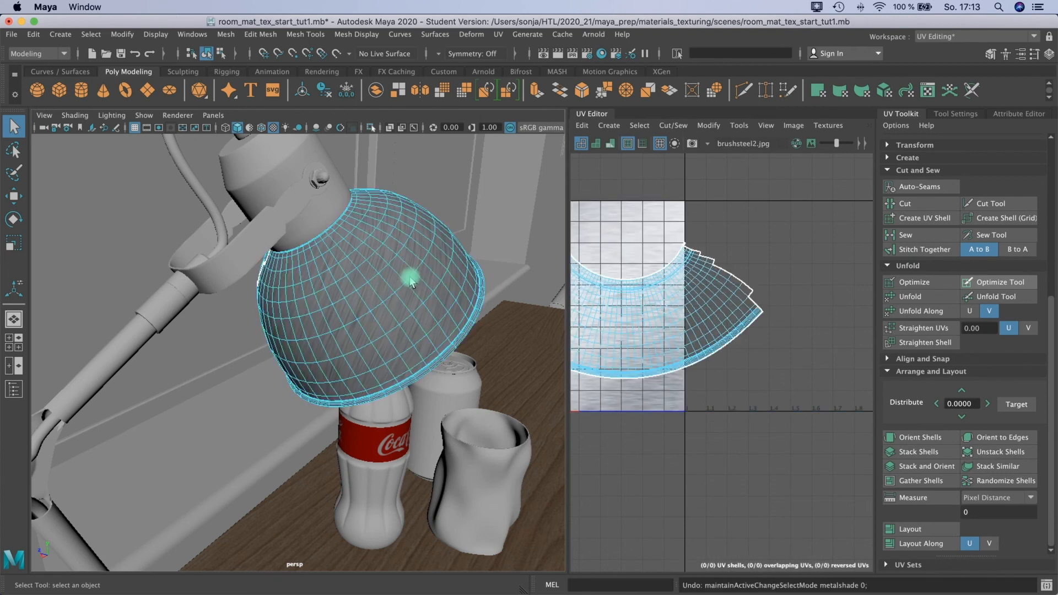
{"action": "key", "text": "ctrl+z"}
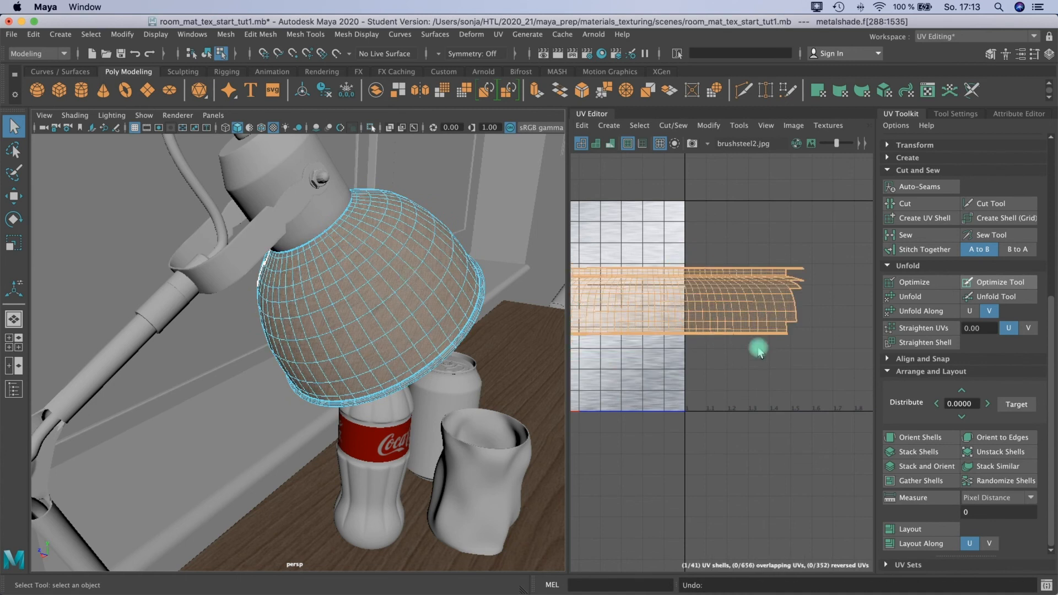
{"action": "left_click_drag", "start_coordinate": [361, 314], "coordinate": [326, 315], "text": "alt"}
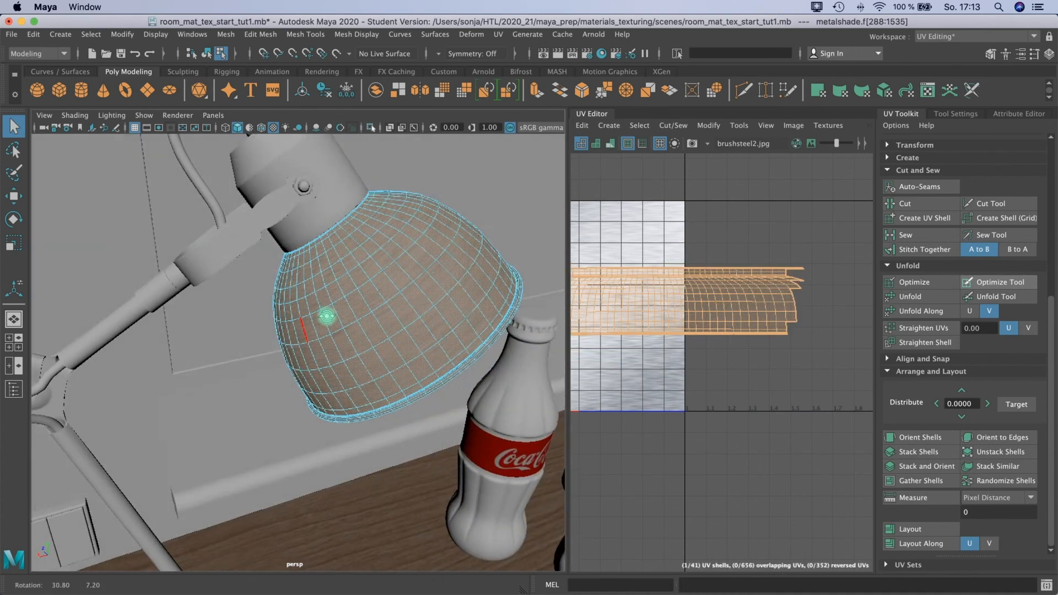
{"action": "middle_click_drag", "start_coordinate": [739, 284], "coordinate": [712, 283], "text": "alt"}
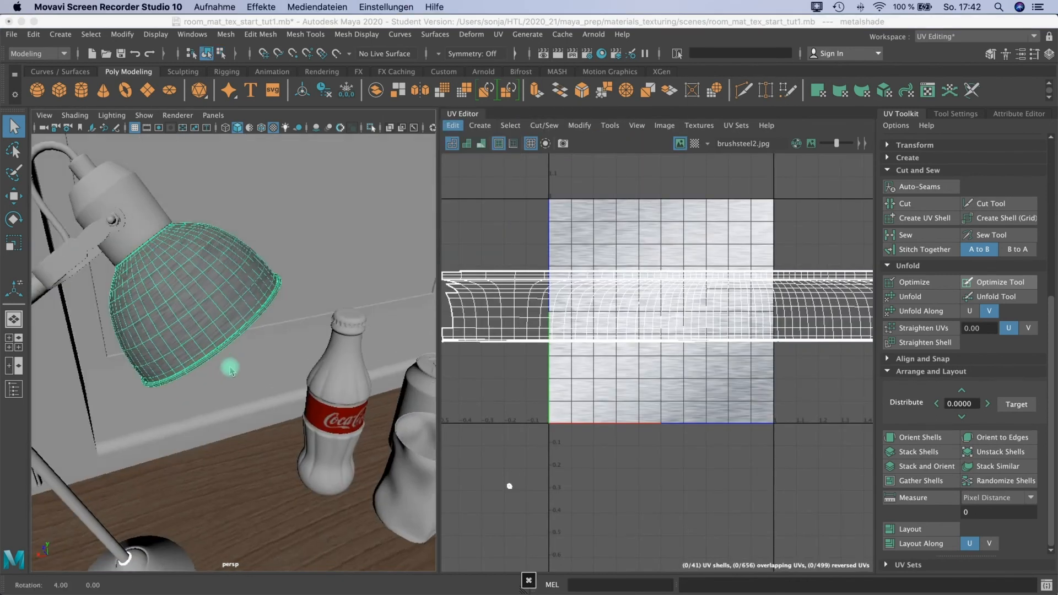
Select the Coca-Cola bottle's cap and assign it a new aiStandardSurface material
{"action": "middle_click_drag", "start_coordinate": [229, 432], "coordinate": [185, 361], "text": "alt"}
{"action": "scroll", "coordinate": [283, 366], "scroll_direction": "up", "scroll_amount": 5}
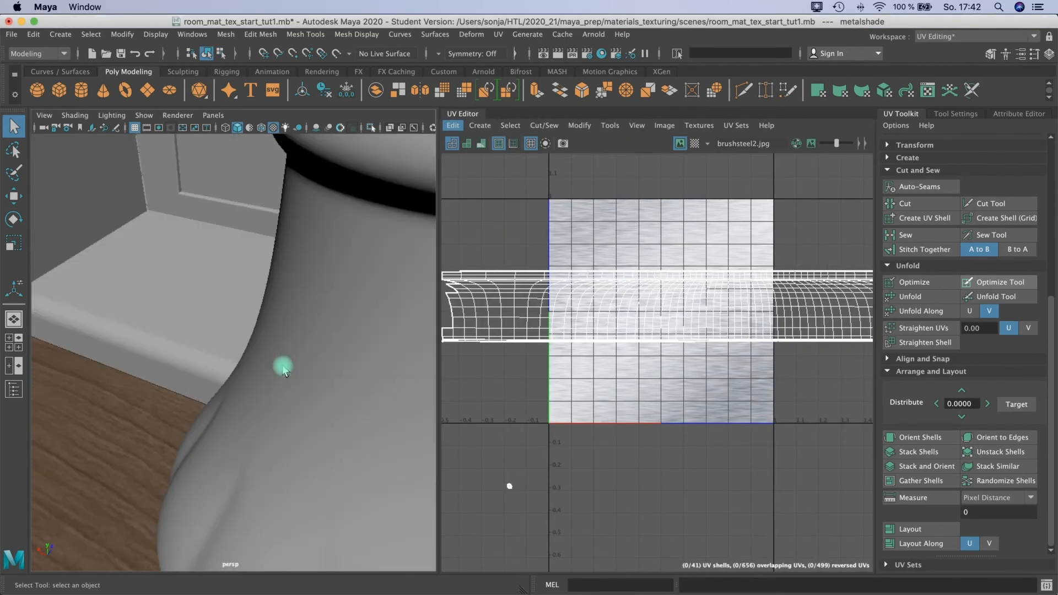
{"action": "scroll", "coordinate": [300, 350], "scroll_direction": "down", "scroll_amount": 5}
{"action": "middle_click_drag", "start_coordinate": [300, 350], "coordinate": [299, 395], "text": "alt"}
{"action": "right_click_drag", "start_coordinate": [305, 352], "coordinate": [350, 350], "text": "alt"}
{"action": "middle_click_drag", "start_coordinate": [312, 333], "coordinate": [222, 276], "text": "alt"}
{"action": "right_click_drag", "start_coordinate": [222, 277], "coordinate": [306, 289], "text": "alt"}
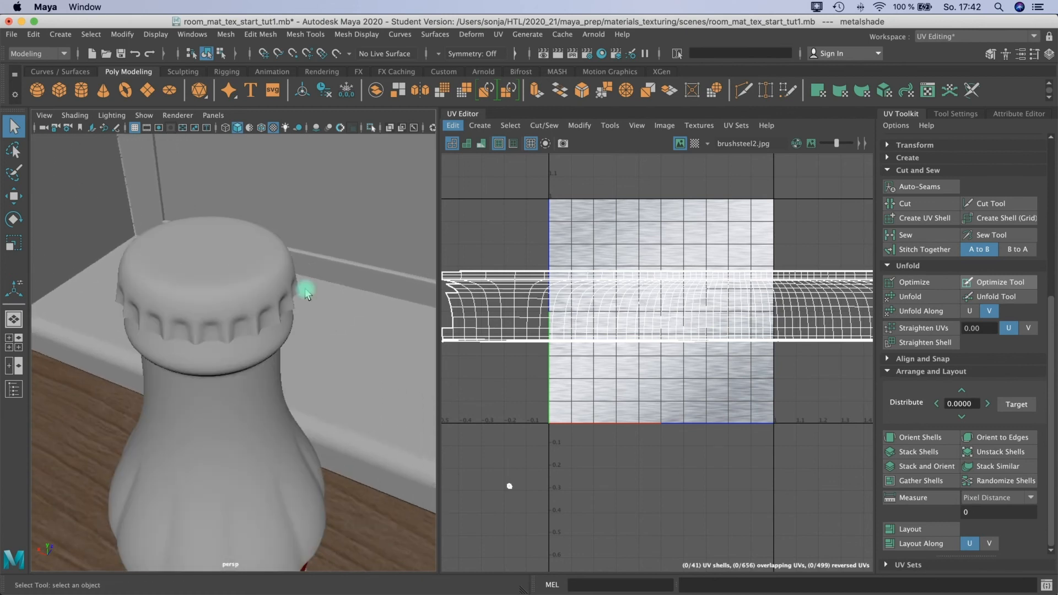
{"action": "left_click", "coordinate": [237, 257]}
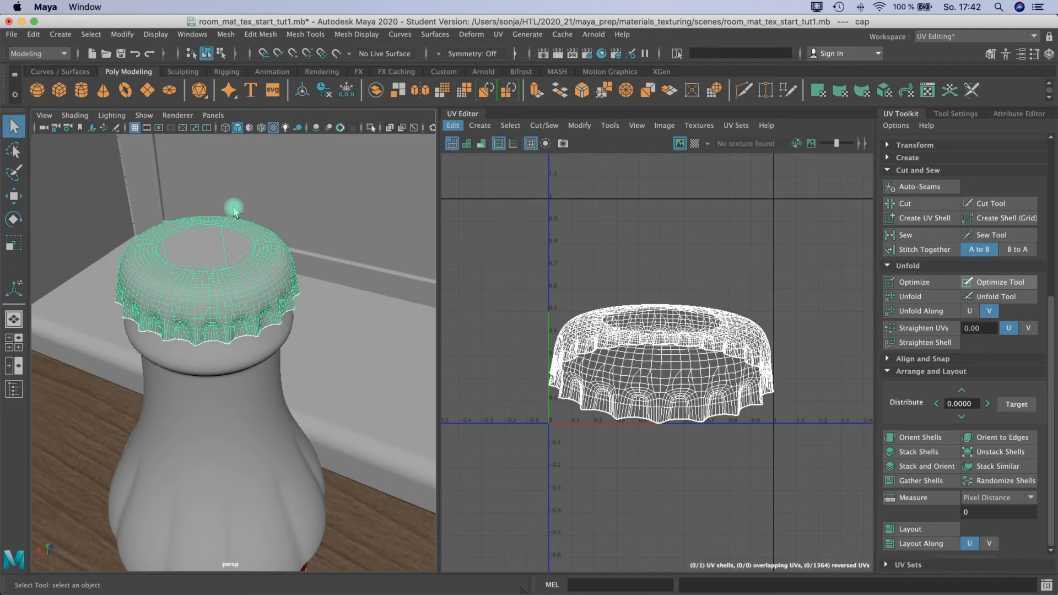
{"action": "left_click_drag", "start_coordinate": [238, 226], "coordinate": [255, 184], "text": "alt"}
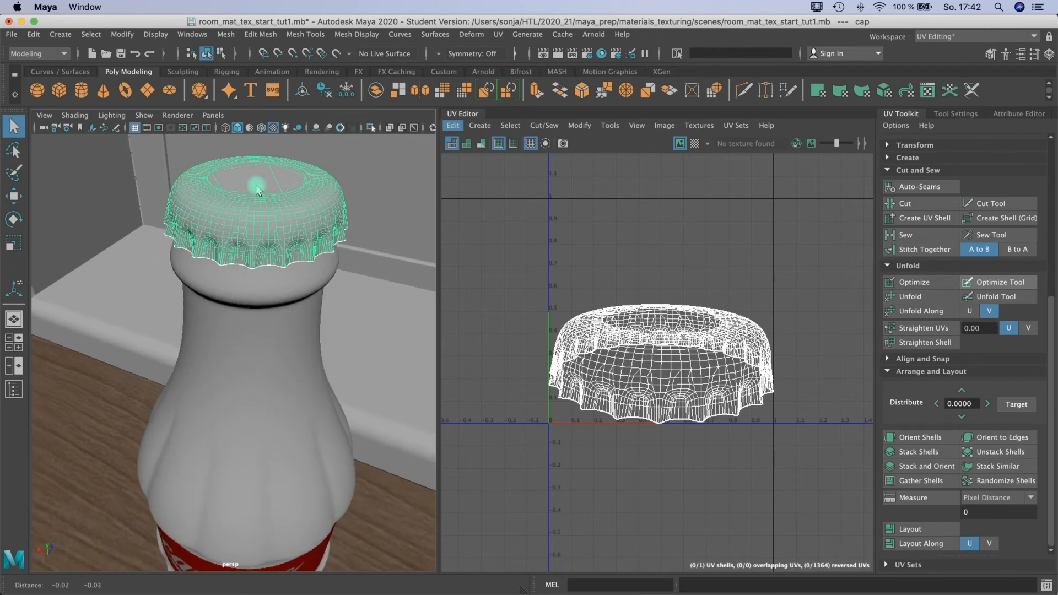
{"action": "right_click_drag", "start_coordinate": [257, 175], "coordinate": [281, 498]}
{"action": "left_click", "coordinate": [390, 256]}
{"action": "left_click", "coordinate": [469, 359]}
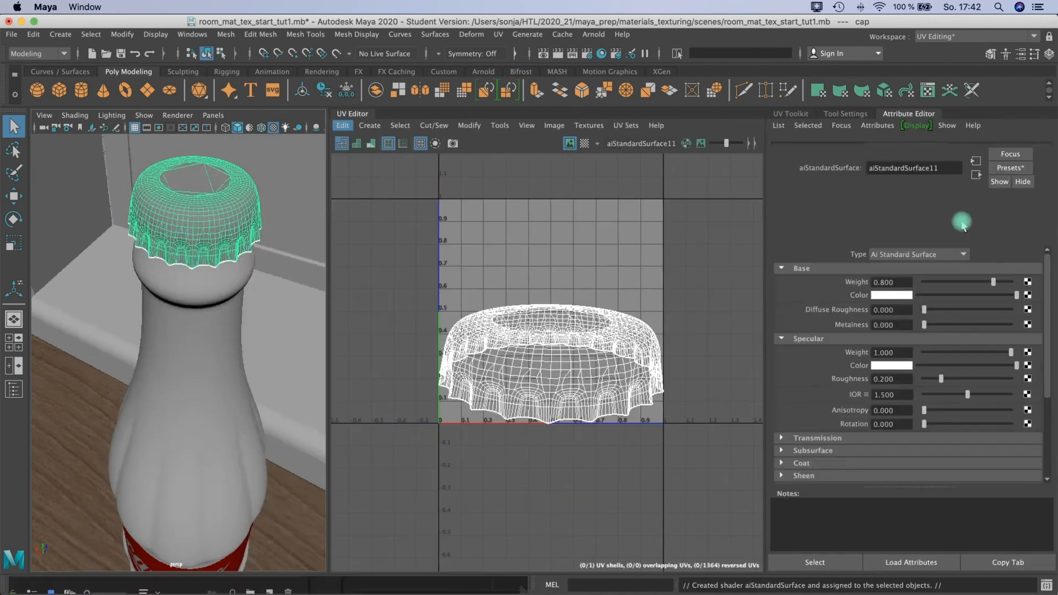
Rename the bottle cap's new material to cap
{"action": "left_click", "coordinate": [1043, 144]}
{"action": "left_click", "coordinate": [1014, 146]}
{"action": "left_click_drag", "start_coordinate": [938, 180], "coordinate": [864, 175]}
{"action": "type", "text": "cap"}
{"action": "key", "text": "Return"}
Connect a file texture to the cap material's base color and load bottle_cap_diff.JPG from sourceimages
{"action": "left_click", "coordinate": [1030, 309]}
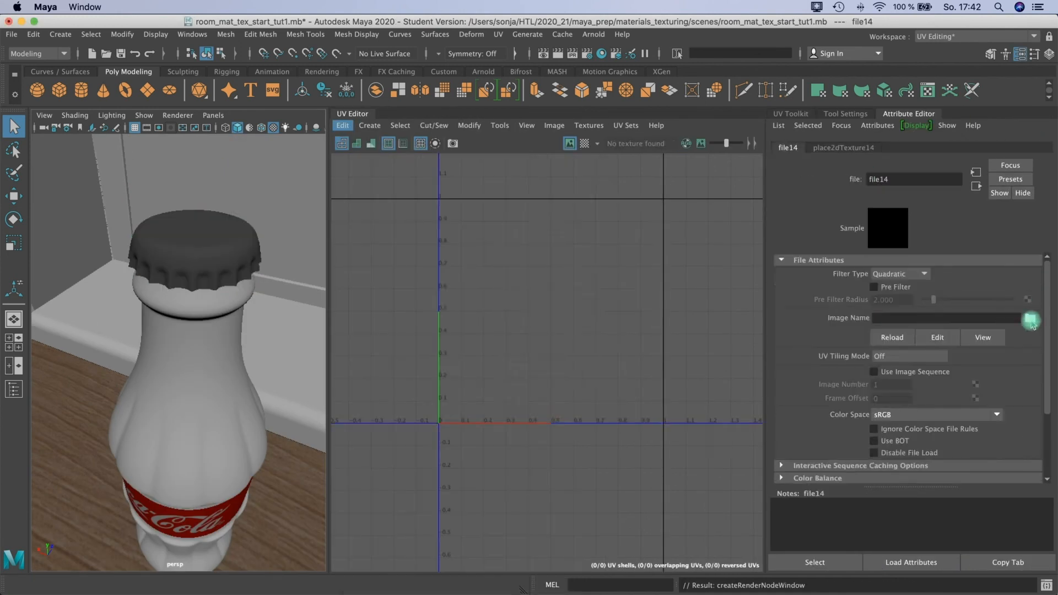
{"action": "left_click", "coordinate": [1030, 318]}
{"action": "left_click", "coordinate": [861, 104]}
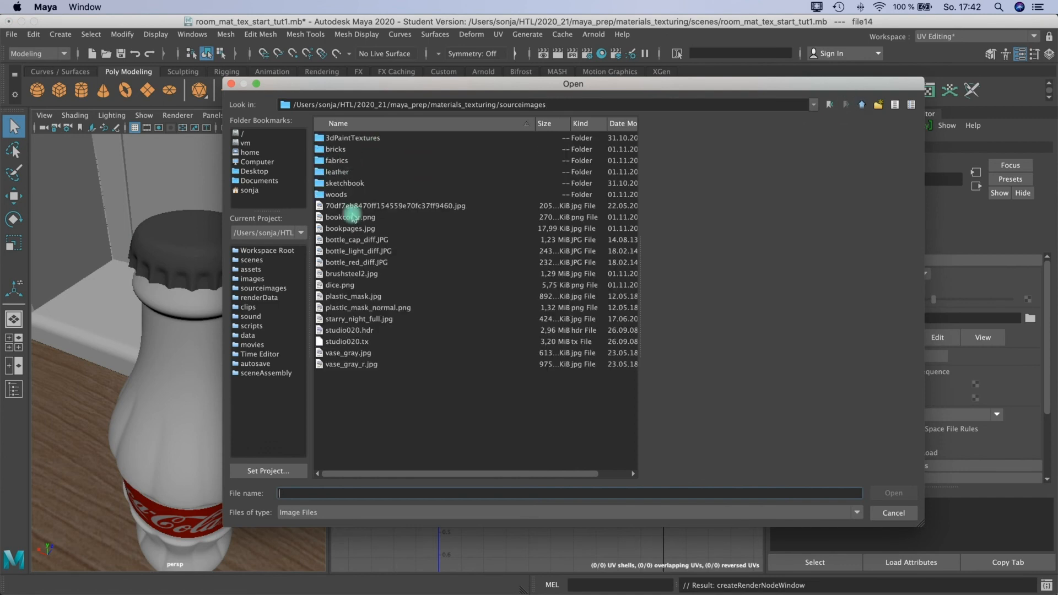
{"action": "left_click", "coordinate": [342, 264]}
{"action": "left_click", "coordinate": [339, 252]}
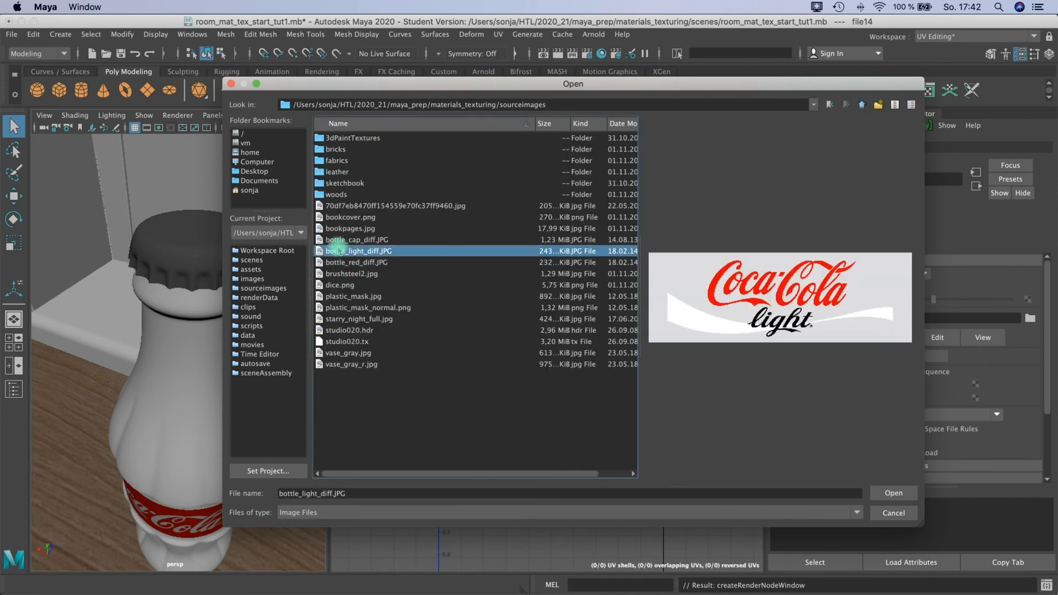
{"action": "left_click", "coordinate": [338, 240]}
{"action": "left_click", "coordinate": [893, 494]}
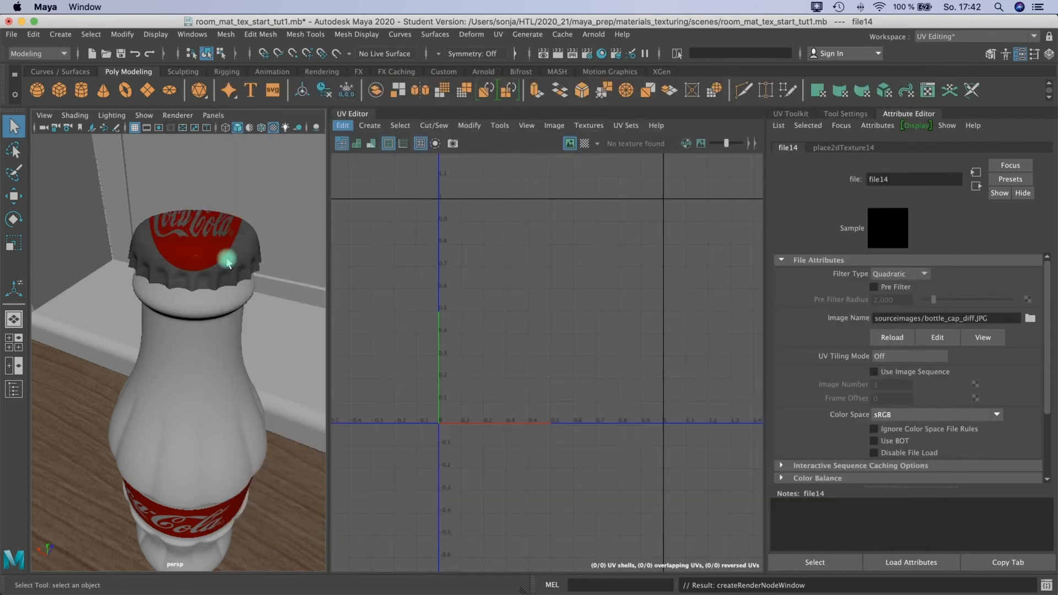
Apply a camera-based UV projection to the bottle cap from the top view
{"action": "left_click", "coordinate": [205, 243]}
{"action": "left_click_drag", "start_coordinate": [246, 282], "coordinate": [173, 274], "text": "alt"}
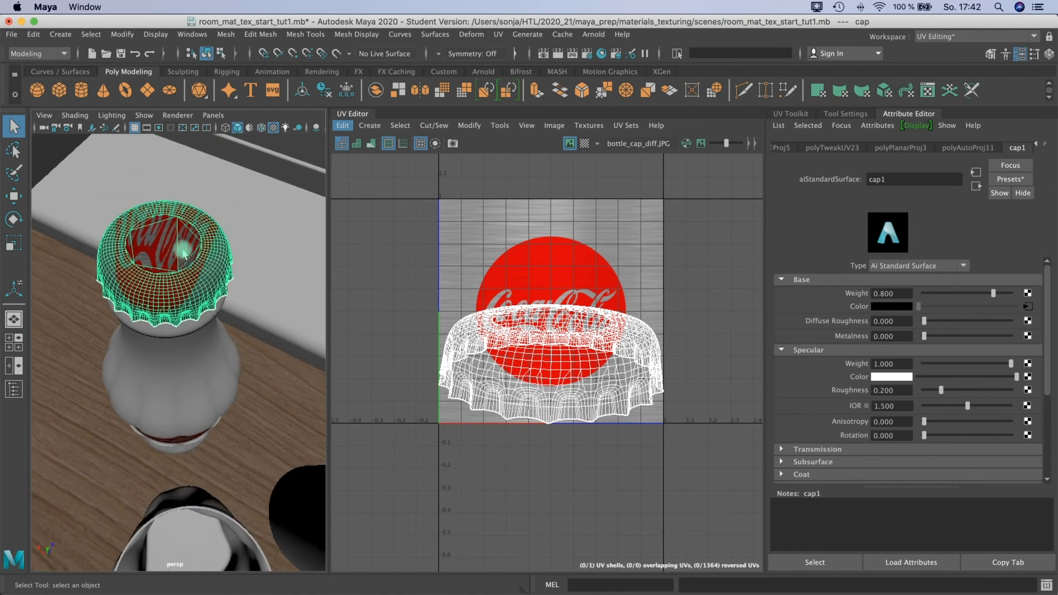
{"action": "left_click", "coordinate": [14, 343]}
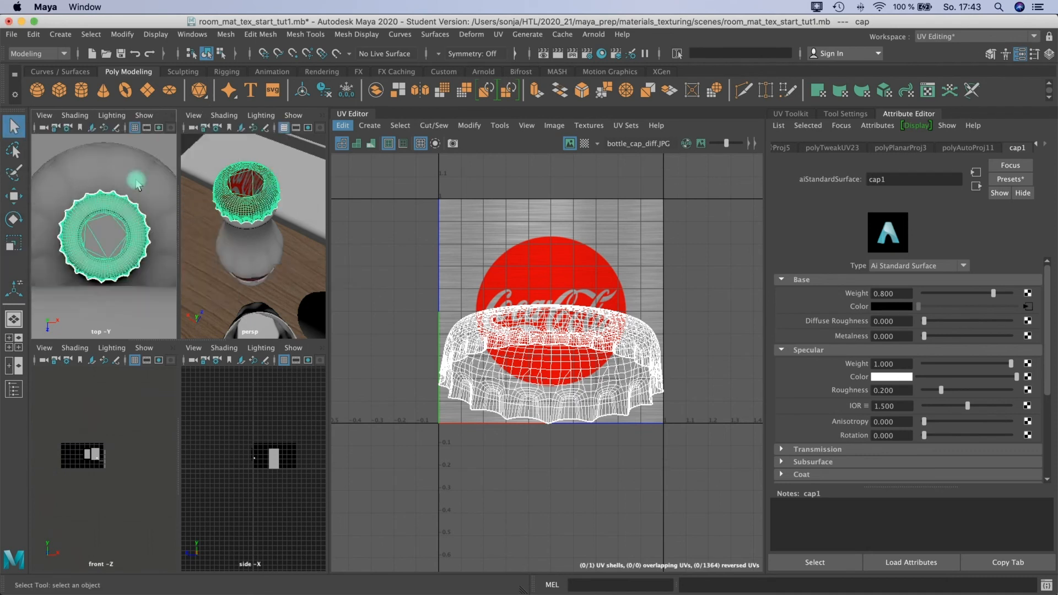
{"action": "key", "text": "space"}
{"action": "middle_click_drag", "start_coordinate": [178, 291], "coordinate": [180, 282], "text": "alt"}
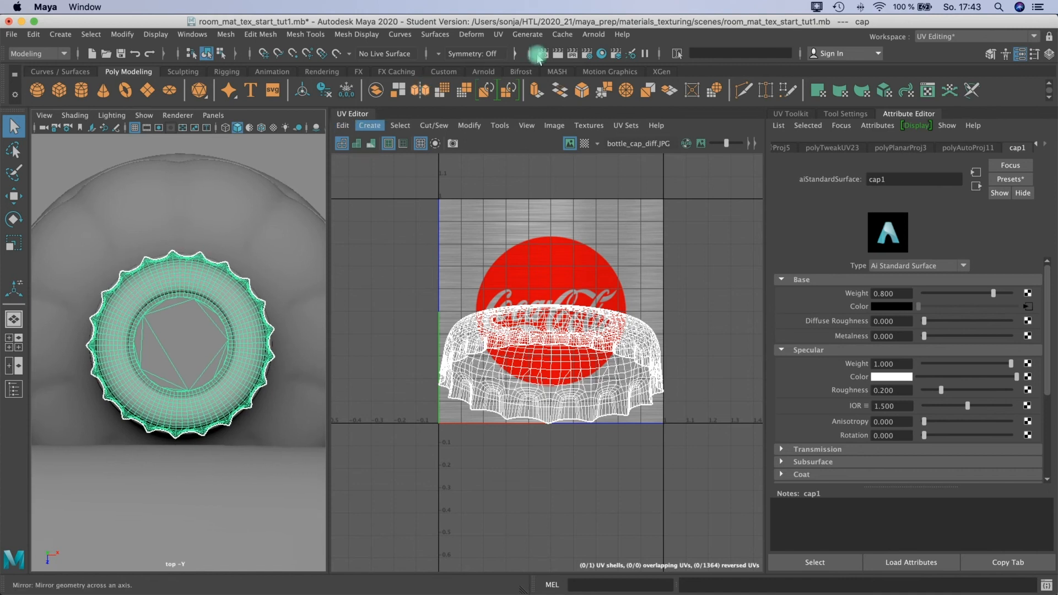
{"action": "left_click", "coordinate": [498, 34]}
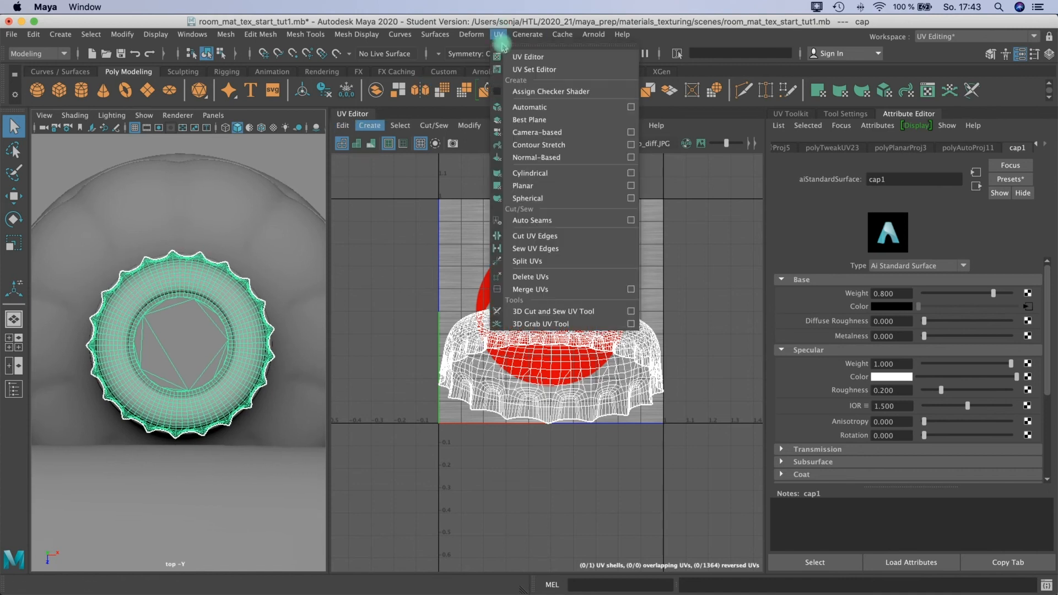
{"action": "left_click", "coordinate": [530, 133]}
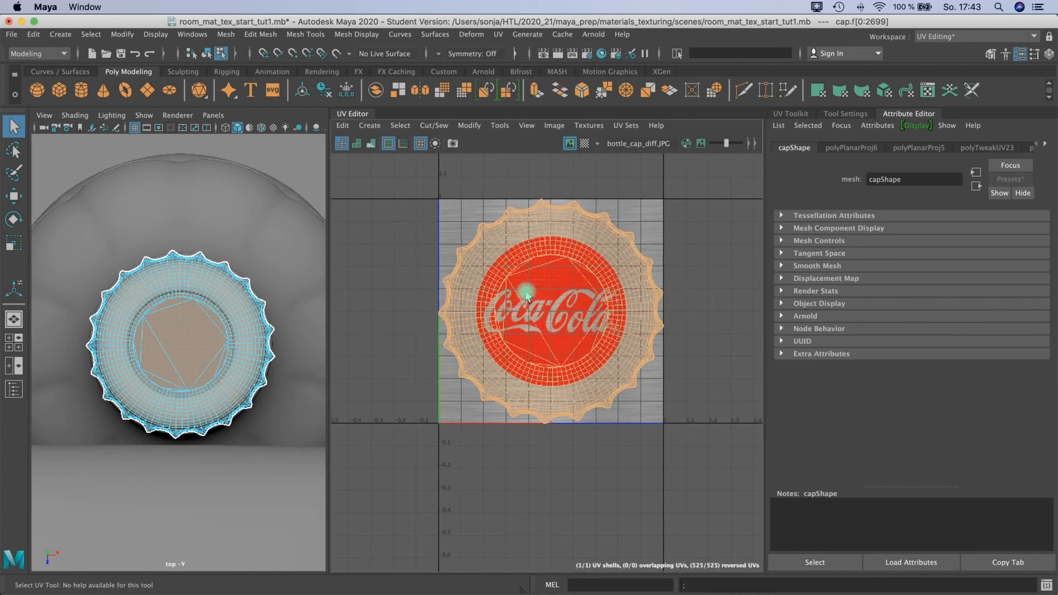
Return to the perspective view and display the checker map on the bottle cap to examine its UV distortion
{"action": "key", "text": "space"}
{"action": "key", "text": "space"}
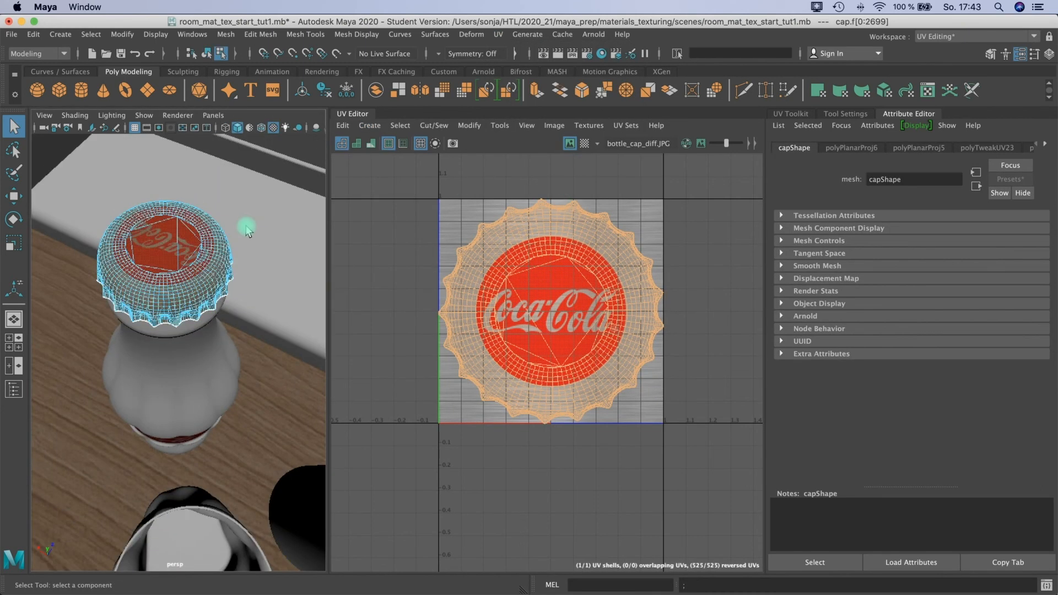
{"action": "left_click_drag", "start_coordinate": [216, 263], "coordinate": [177, 250], "text": "alt"}
{"action": "middle_click_drag", "start_coordinate": [177, 250], "coordinate": [202, 275], "text": "alt"}
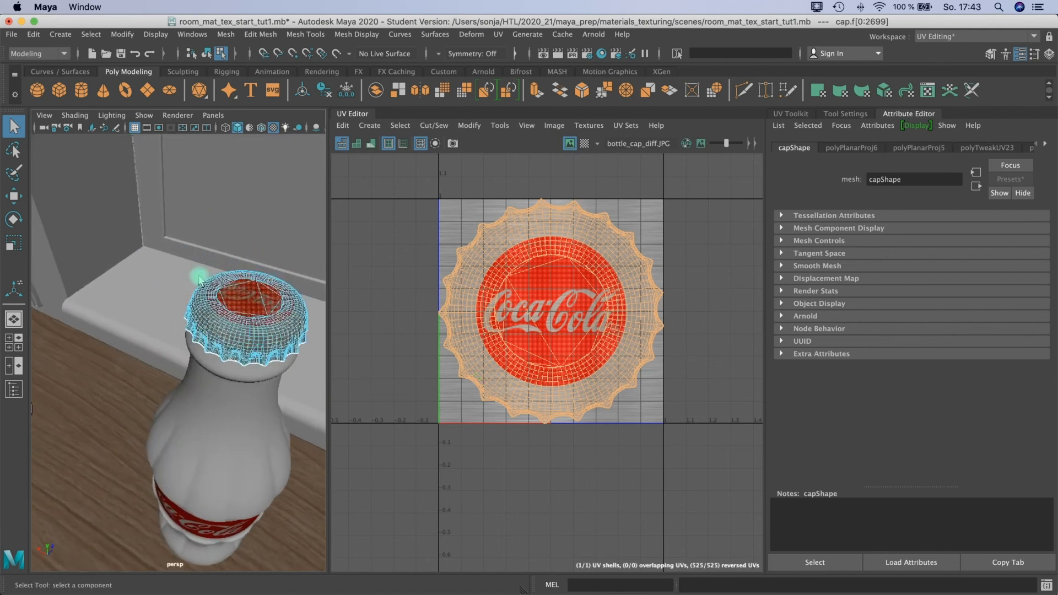
{"action": "scroll", "coordinate": [207, 296], "scroll_direction": "up", "scroll_amount": 3}
{"action": "right_click_drag", "start_coordinate": [208, 296], "coordinate": [135, 304], "text": "alt"}
{"action": "middle_click_drag", "start_coordinate": [135, 304], "coordinate": [155, 297], "text": "alt"}
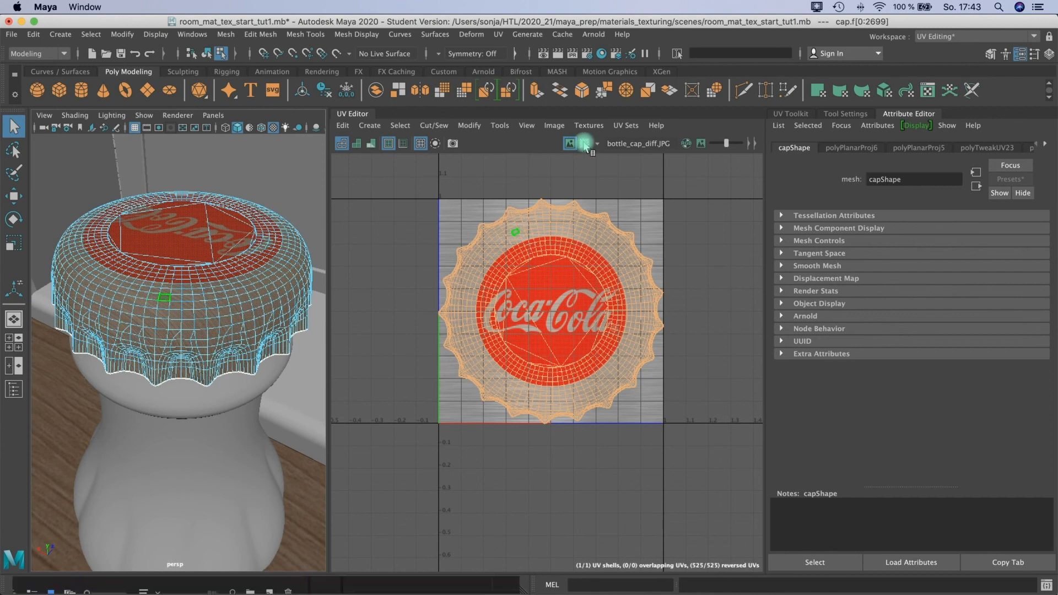
{"action": "left_click", "coordinate": [585, 143]}
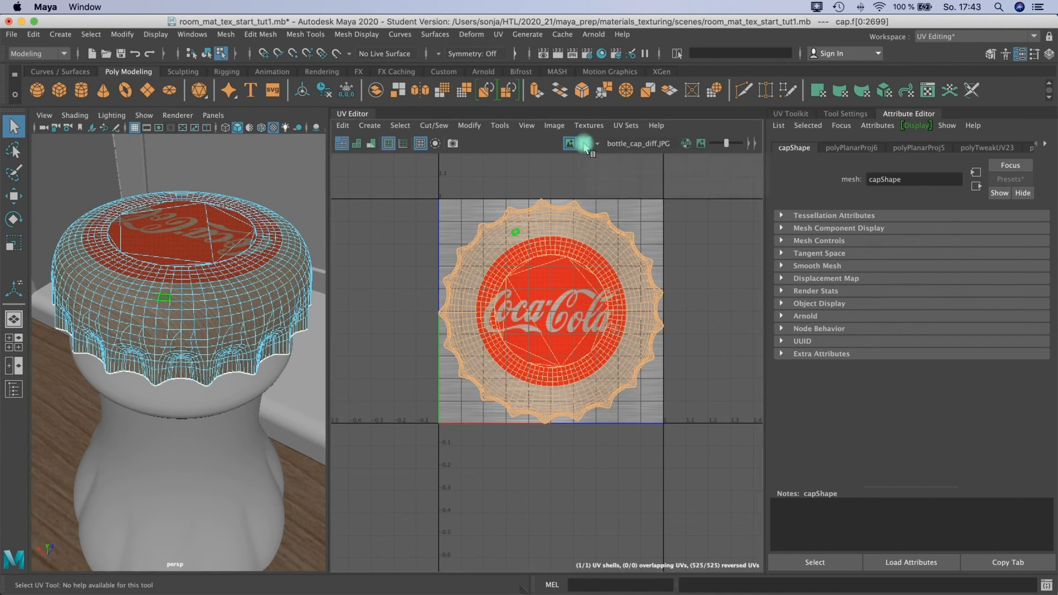
{"action": "right_click_drag", "start_coordinate": [185, 301], "coordinate": [255, 197]}
{"action": "left_click", "coordinate": [259, 188]}
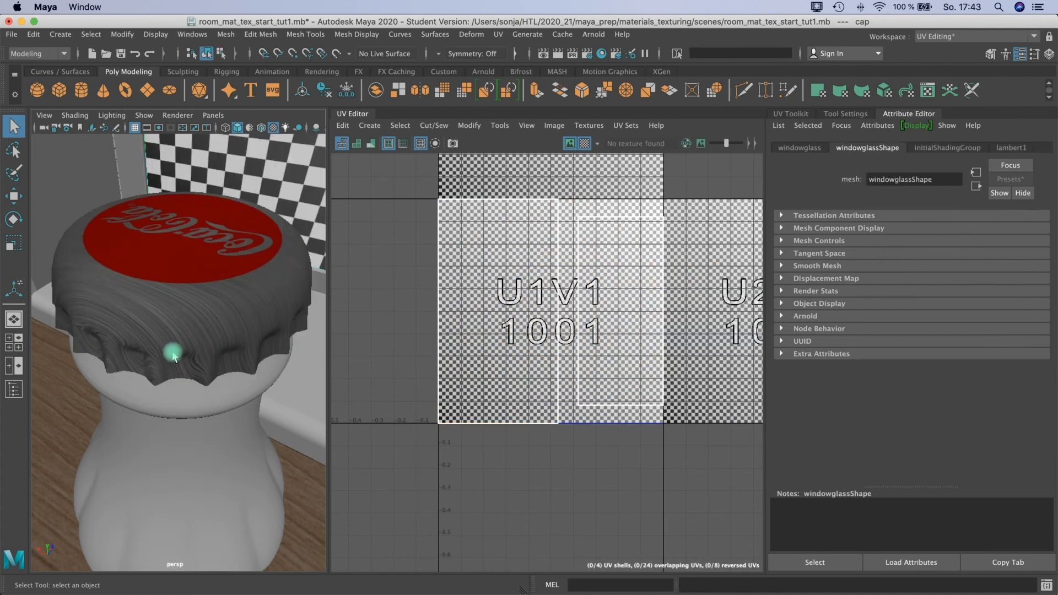
{"action": "left_click", "coordinate": [155, 360]}
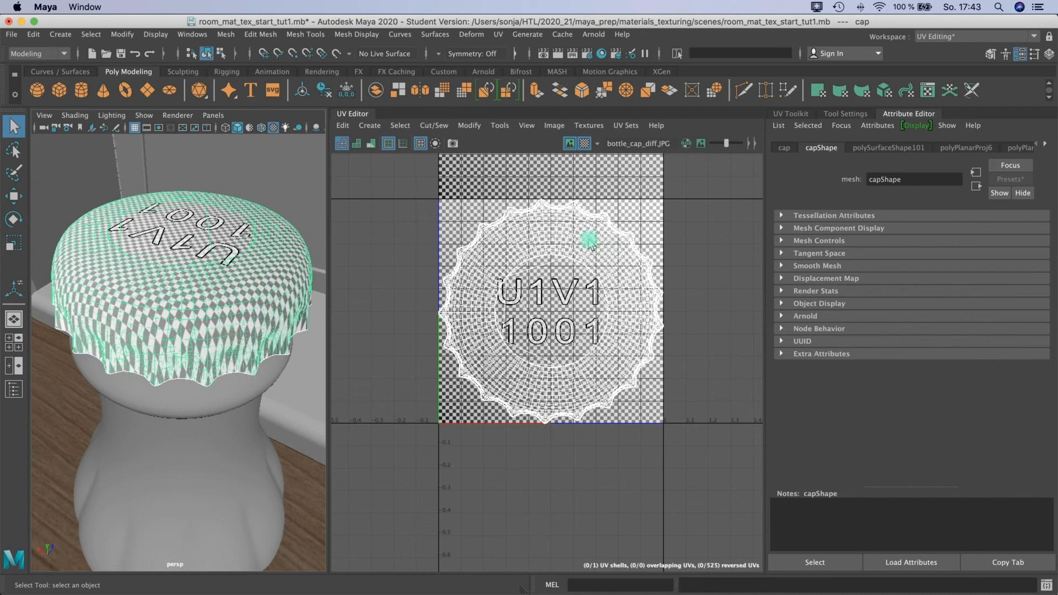
Select the cap's whole UV shell and unfold it
{"action": "right_click_drag", "start_coordinate": [496, 250], "coordinate": [430, 229]}
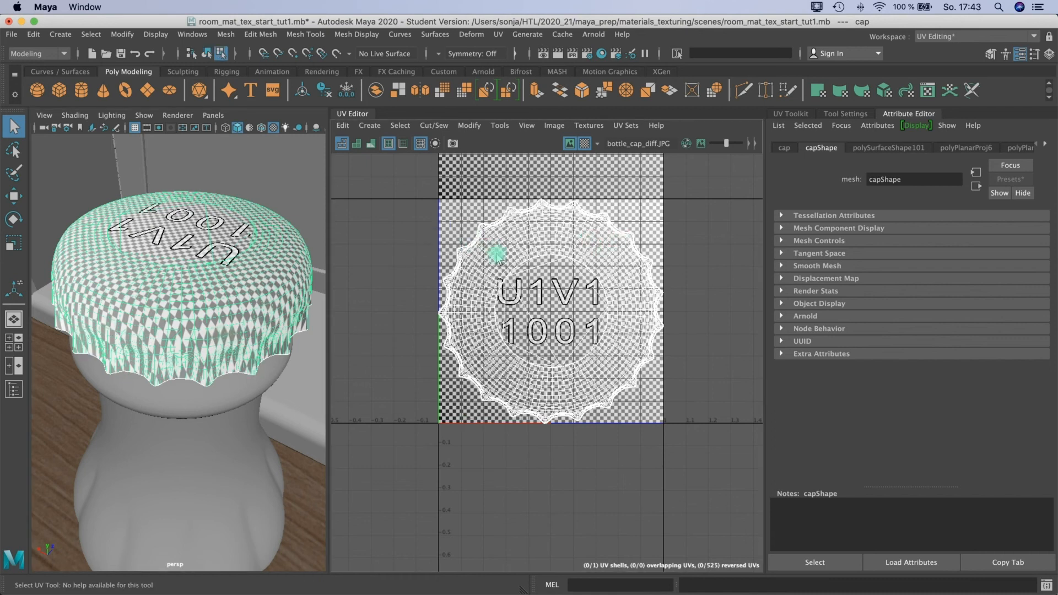
{"action": "left_click", "coordinate": [509, 270]}
{"action": "left_click", "coordinate": [590, 386]}
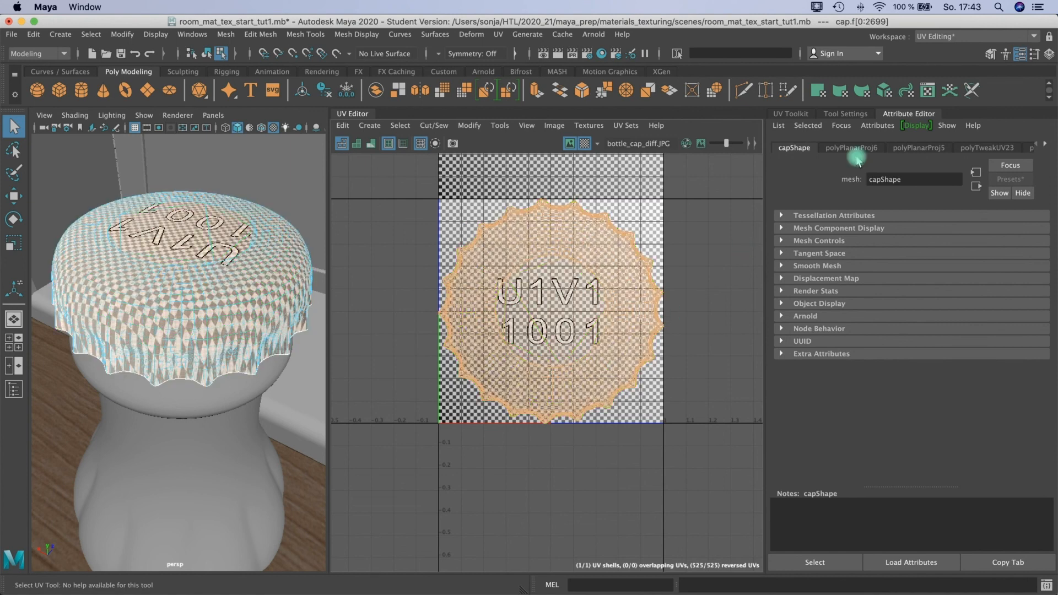
{"action": "left_click", "coordinate": [794, 113]}
{"action": "left_click", "coordinate": [908, 296]}
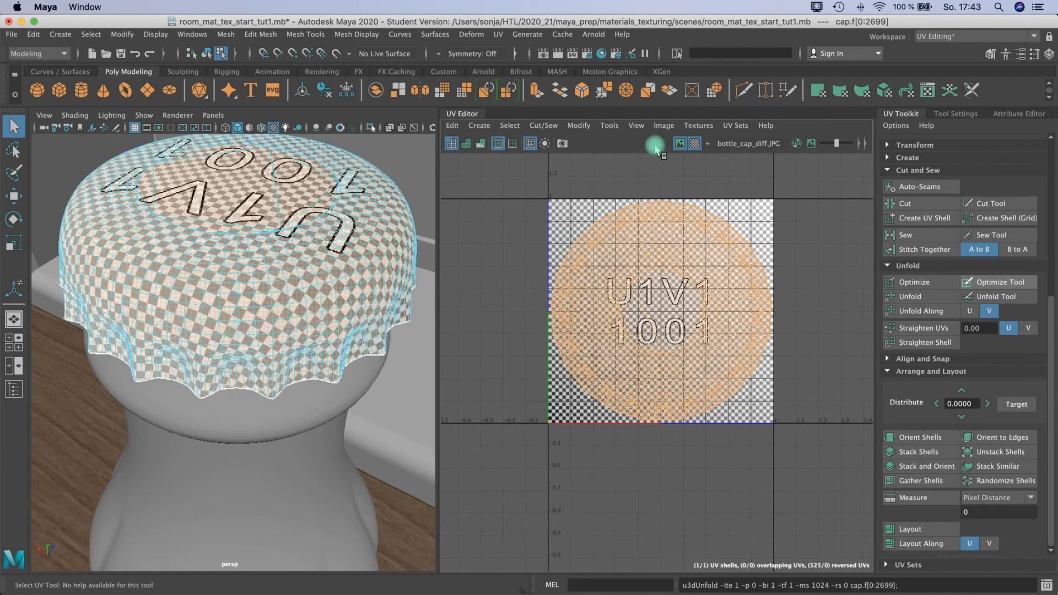
Turn off the checker map and reselect the cap to compare its unfolded UVs with the Coca-Cola image
{"action": "left_click", "coordinate": [695, 143]}
{"action": "right_click_drag", "start_coordinate": [259, 300], "coordinate": [320, 283]}
{"action": "left_click", "coordinate": [400, 169]}
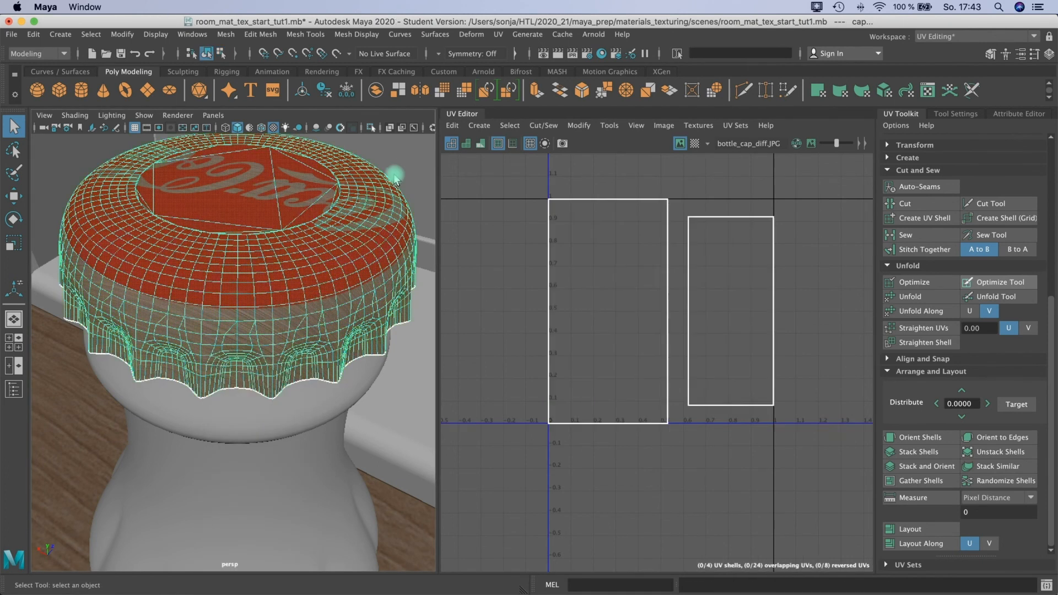
{"action": "left_click", "coordinate": [295, 245]}
{"action": "left_click", "coordinate": [677, 318]}
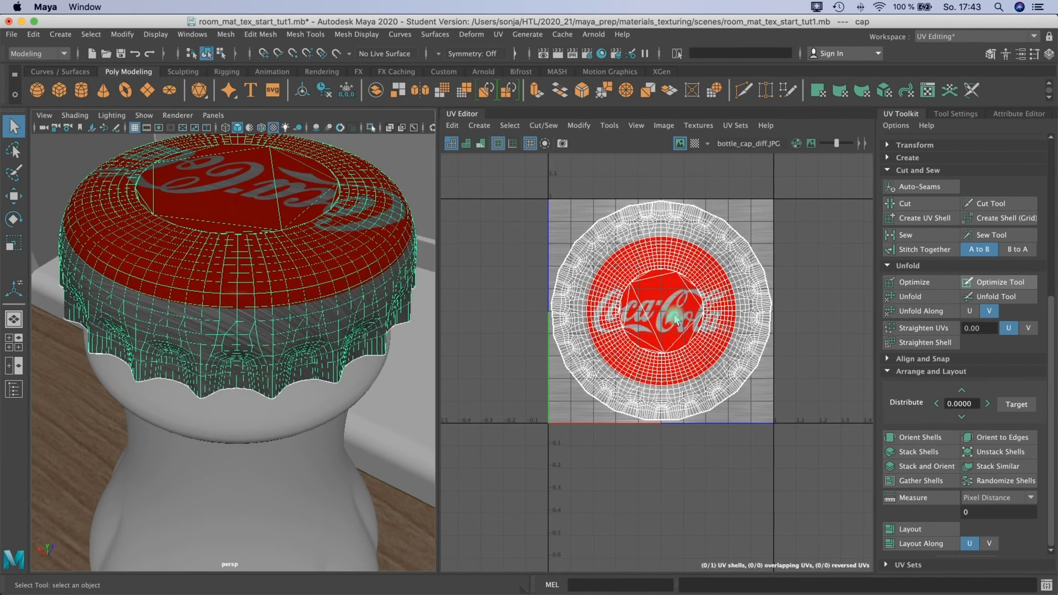
Scale up the cap's UV shell around its center until the red Coca-Cola circle covers only the cap's top, and inspect the result
{"action": "right_click", "coordinate": [658, 248]}
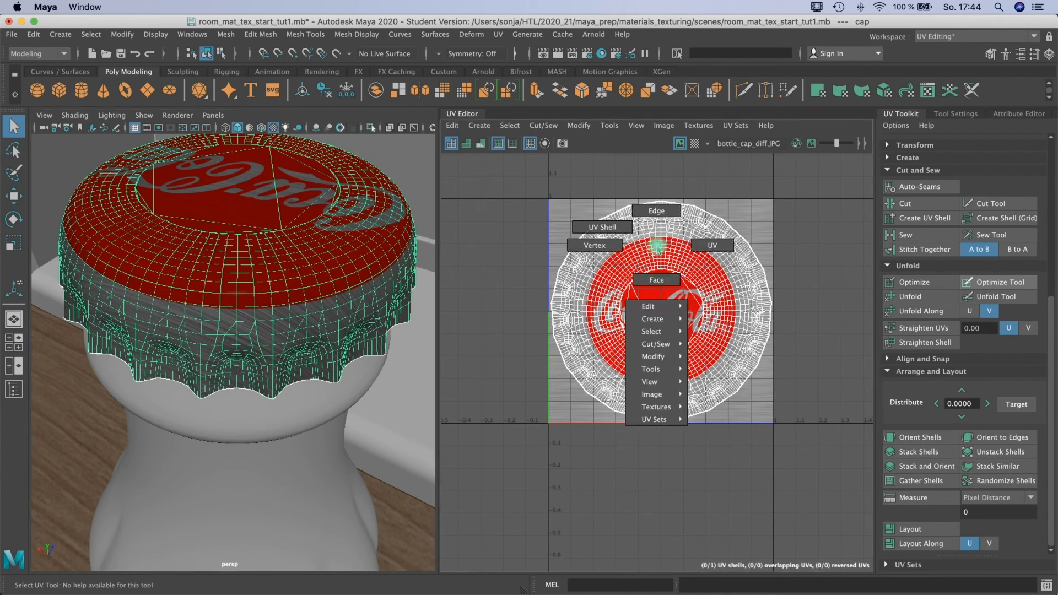
{"action": "right_click_drag", "start_coordinate": [639, 240], "coordinate": [619, 226]}
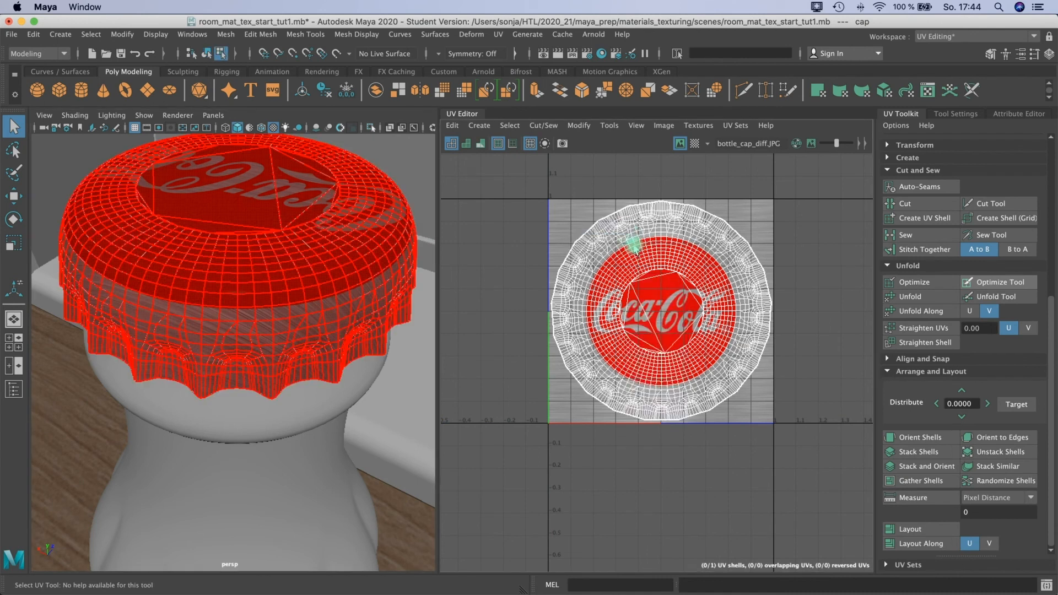
{"action": "left_click", "coordinate": [647, 318]}
{"action": "key", "text": "r"}
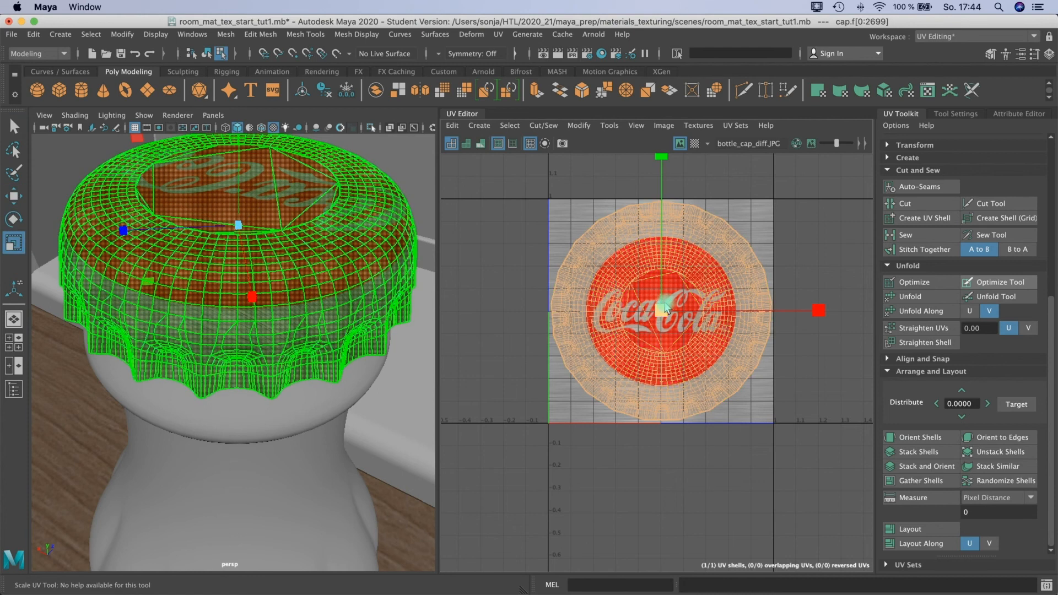
{"action": "middle_click_drag", "start_coordinate": [673, 304], "coordinate": [693, 306]}
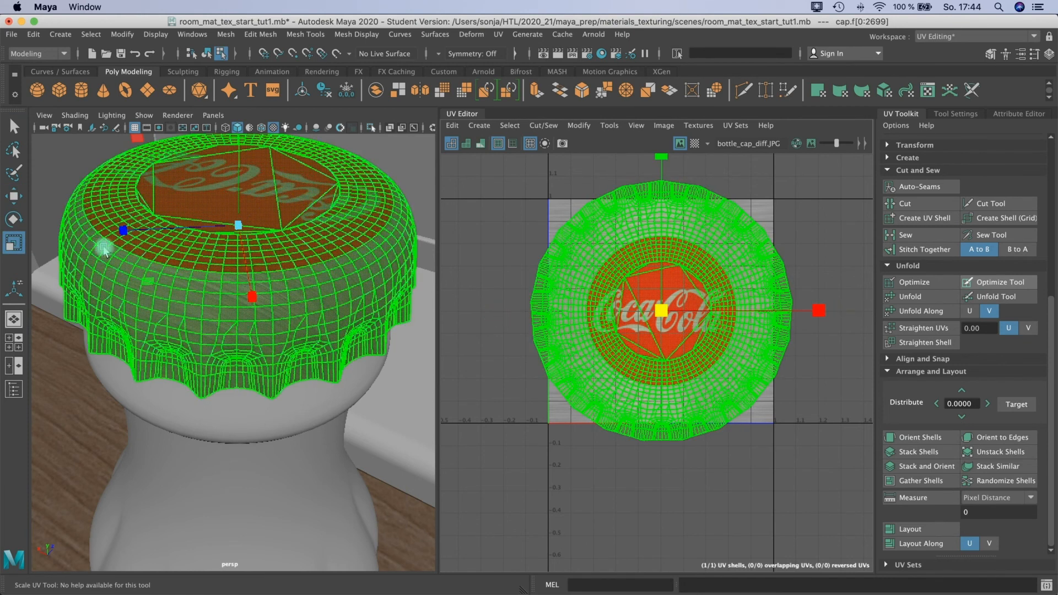
{"action": "mouse_move", "coordinate": [661, 309]}
{"action": "left_mouse_down"}
{"action": "mouse_move", "coordinate": [743, 295]}
{"action": "mouse_move", "coordinate": [668, 308]}
{"action": "mouse_move", "coordinate": [685, 201]}
{"action": "mouse_move", "coordinate": [655, 308]}
{"action": "mouse_move", "coordinate": [667, 307]}
{"action": "mouse_move", "coordinate": [634, 326]}
{"action": "mouse_move", "coordinate": [661, 310]}
{"action": "mouse_move", "coordinate": [642, 317]}
{"action": "left_mouse_up"}
{"action": "left_click", "coordinate": [384, 307]}
{"action": "left_click", "coordinate": [795, 209]}
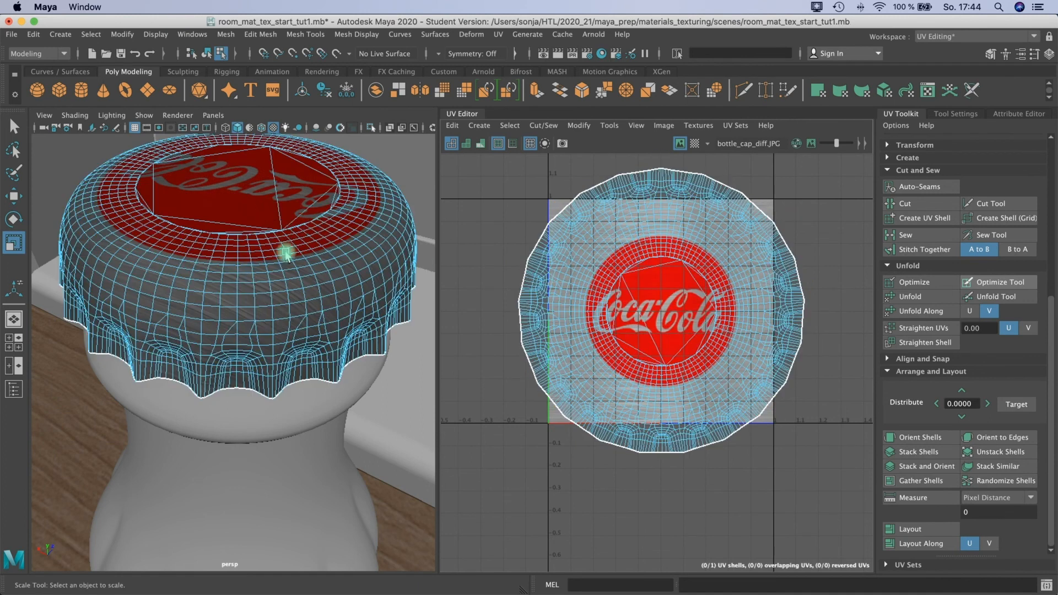
{"action": "left_click_drag", "start_coordinate": [298, 276], "coordinate": [294, 276], "text": "alt"}
{"action": "middle_click_drag", "start_coordinate": [150, 352], "coordinate": [232, 290], "text": "alt"}
{"action": "right_click_drag", "start_coordinate": [232, 291], "coordinate": [307, 200]}
{"action": "left_click", "coordinate": [295, 331]}
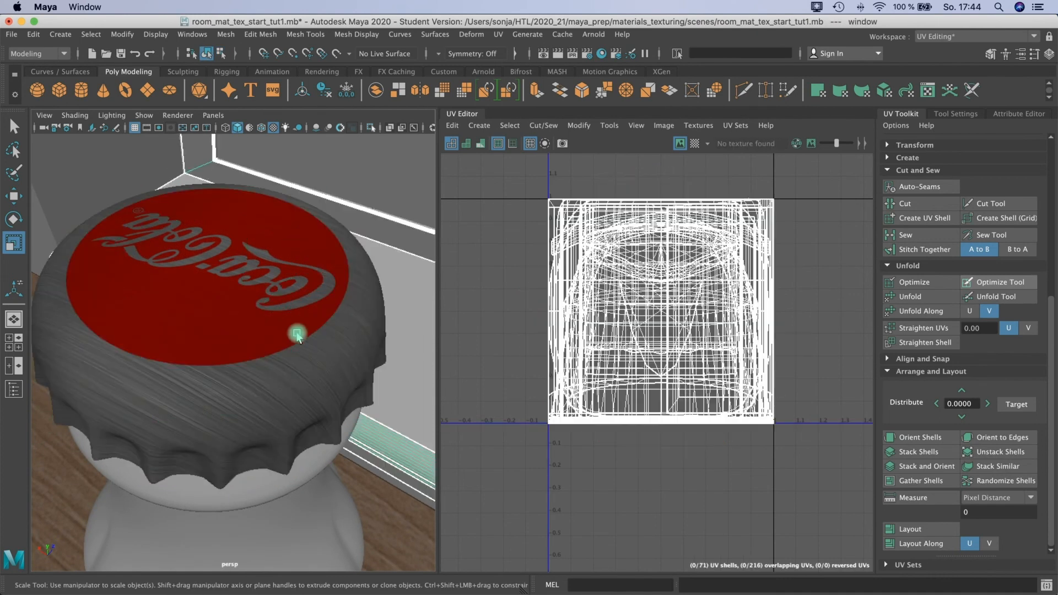
Select the picture inside the wall frame above the sofa and assign it a new aiStandardSurface material
{"action": "scroll", "coordinate": [298, 338], "scroll_direction": "down", "scroll_amount": 5}
{"action": "middle_click_drag", "start_coordinate": [253, 397], "coordinate": [209, 485], "text": "alt"}
{"action": "scroll", "coordinate": [227, 387], "scroll_direction": "down", "scroll_amount": 4}
{"action": "scroll", "coordinate": [226, 387], "scroll_direction": "down", "scroll_amount": 10}
{"action": "scroll", "coordinate": [214, 407], "scroll_direction": "up", "scroll_amount": 3}
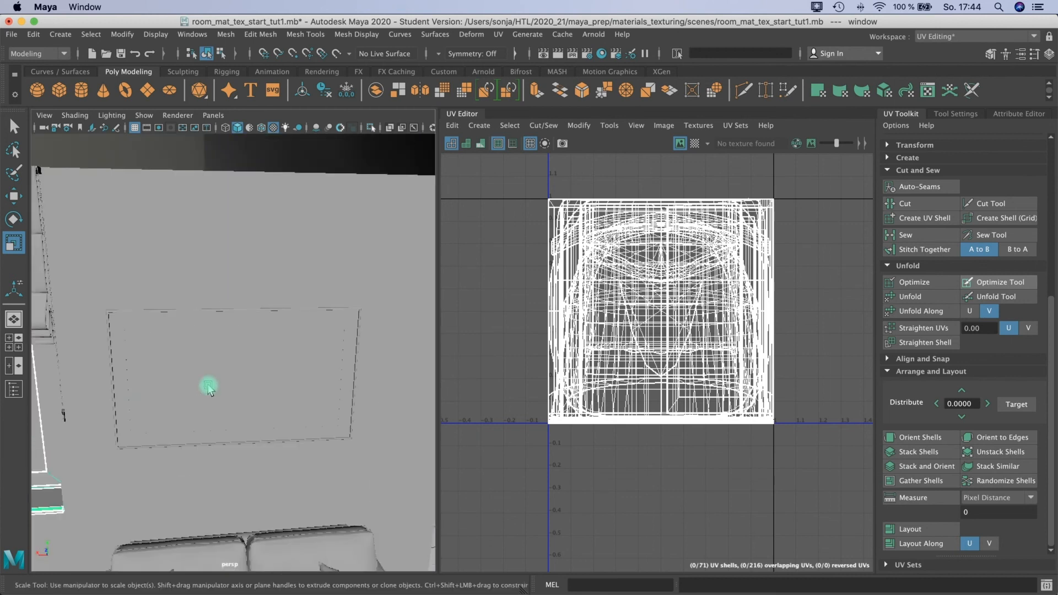
{"action": "left_click", "coordinate": [208, 385]}
{"action": "mouse_move", "coordinate": [230, 346]}
{"action": "left_mouse_down", "text": "alt"}
{"action": "mouse_move", "coordinate": [274, 355]}
{"action": "mouse_move", "coordinate": [276, 337]}
{"action": "mouse_move", "coordinate": [204, 363]}
{"action": "mouse_move", "coordinate": [265, 345]}
{"action": "mouse_move", "coordinate": [236, 338]}
{"action": "mouse_move", "coordinate": [220, 314]}
{"action": "mouse_move", "coordinate": [244, 385]}
{"action": "mouse_move", "coordinate": [210, 348]}
{"action": "left_mouse_up", "text": "alt"}
{"action": "left_click", "coordinate": [165, 349]}
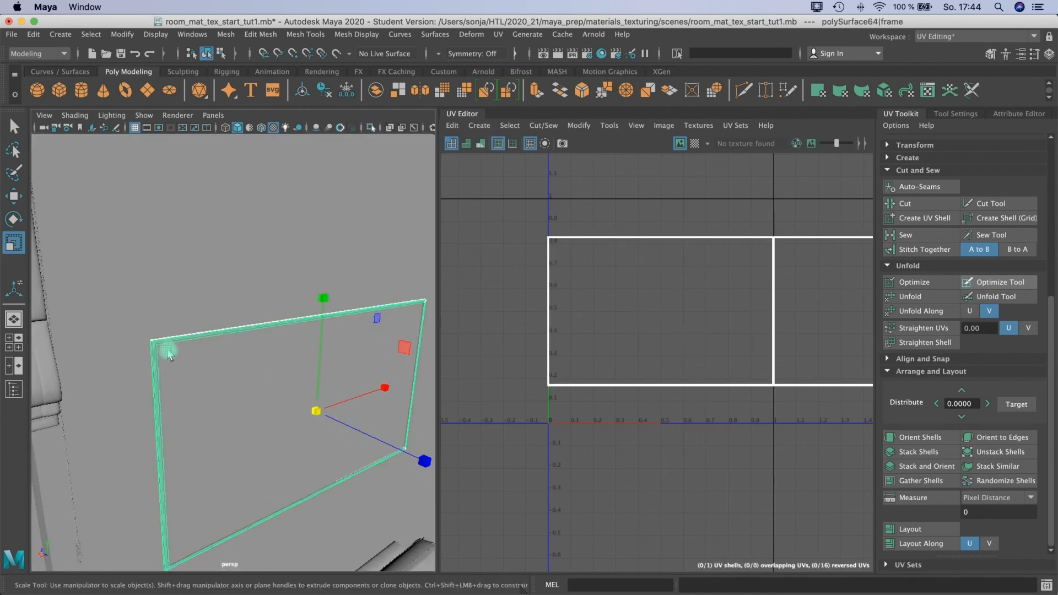
{"action": "left_click", "coordinate": [175, 373]}
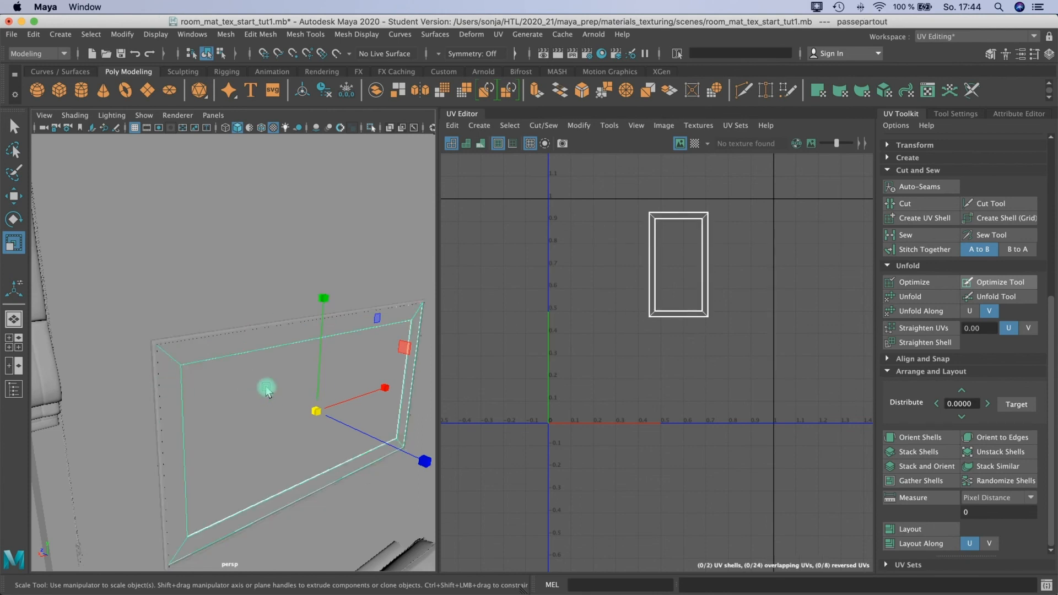
{"action": "left_click", "coordinate": [265, 386]}
{"action": "left_click_drag", "start_coordinate": [241, 409], "coordinate": [238, 384], "text": "alt"}
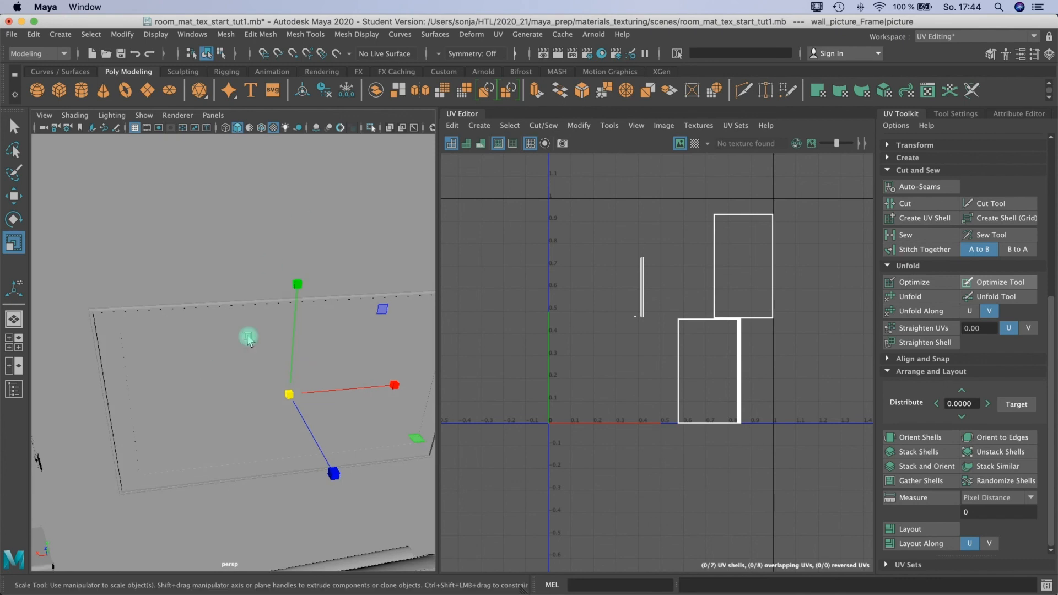
{"action": "left_click_drag", "start_coordinate": [271, 236], "coordinate": [258, 174], "text": "alt"}
{"action": "right_click_drag", "start_coordinate": [257, 174], "coordinate": [259, 495]}
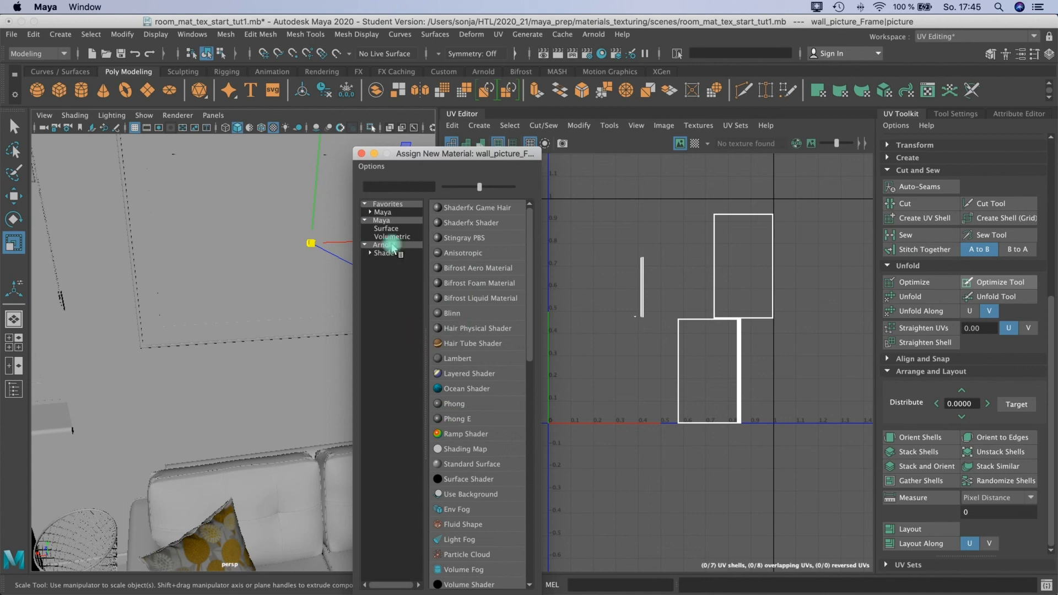
{"action": "left_click", "coordinate": [388, 252]}
{"action": "left_click", "coordinate": [472, 389]}
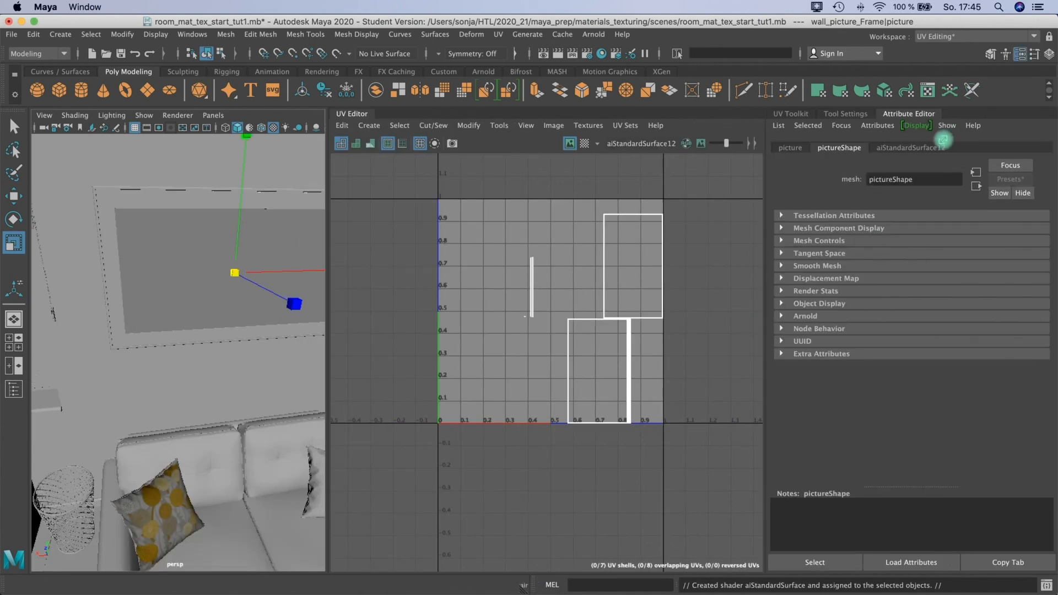
Connect a file texture to the picture material's base color, load starry_night_full.jpg from sourceimages, and show the picture's UVs over it
{"action": "left_click", "coordinate": [941, 145]}
{"action": "left_click", "coordinate": [1027, 307]}
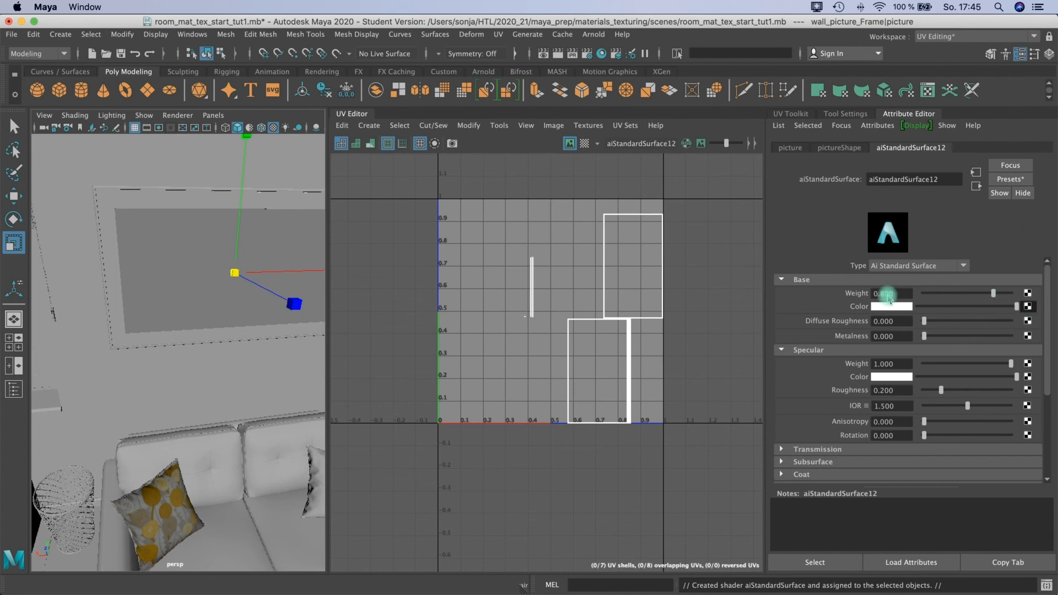
{"action": "left_click", "coordinate": [464, 252]}
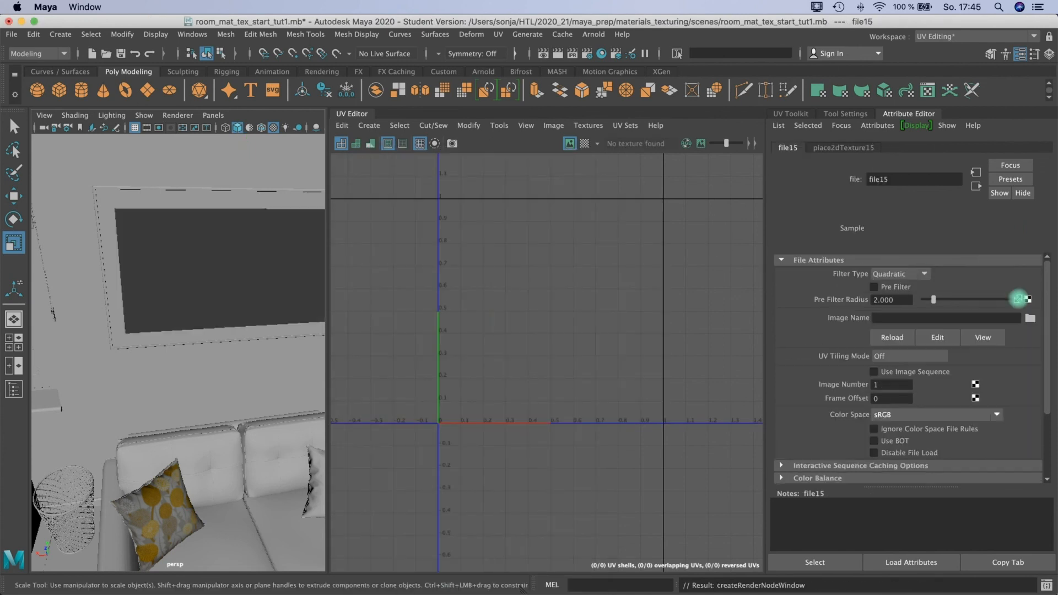
{"action": "left_click", "coordinate": [1030, 318]}
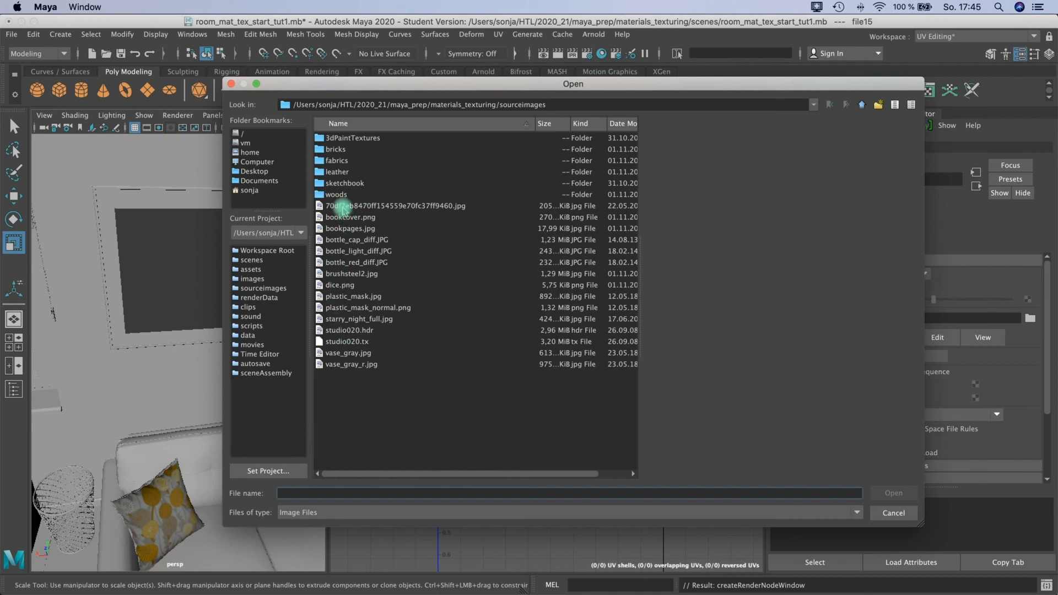
{"action": "left_click", "coordinate": [342, 207]}
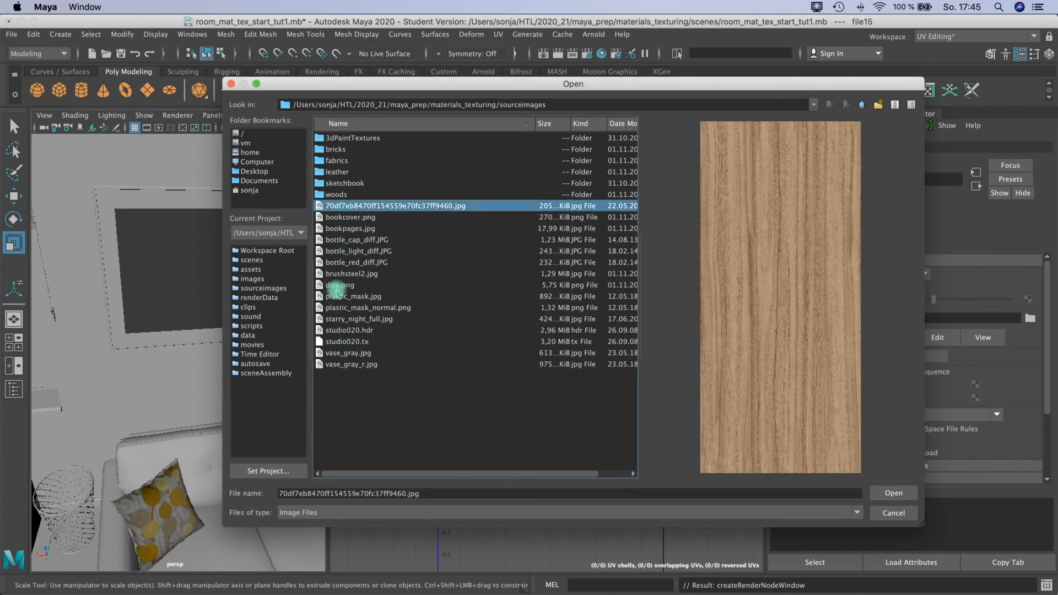
{"action": "left_click", "coordinate": [344, 319]}
{"action": "left_click", "coordinate": [890, 495]}
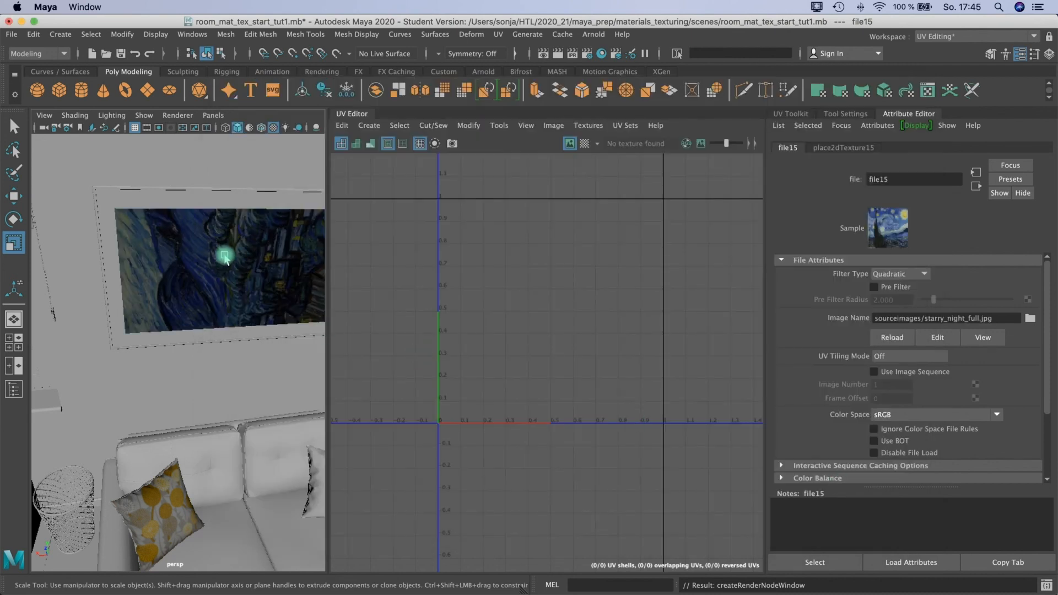
{"action": "left_click", "coordinate": [224, 258]}
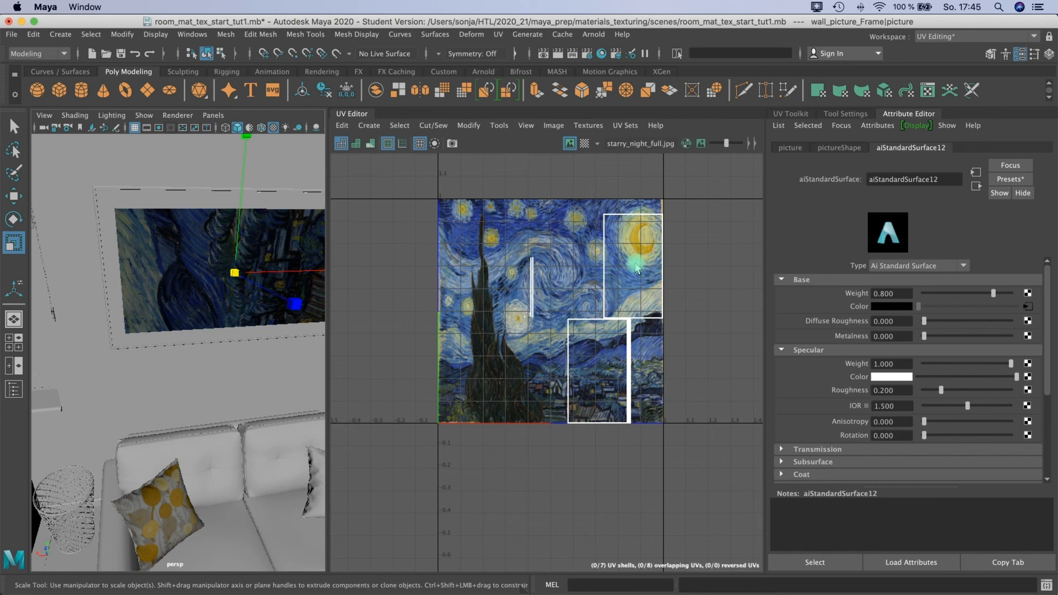
{"action": "mouse_move", "coordinate": [236, 310]}
{"action": "left_mouse_down", "text": "alt"}
{"action": "mouse_move", "coordinate": [206, 311]}
{"action": "mouse_move", "coordinate": [218, 314]}
{"action": "left_mouse_up", "text": "alt"}
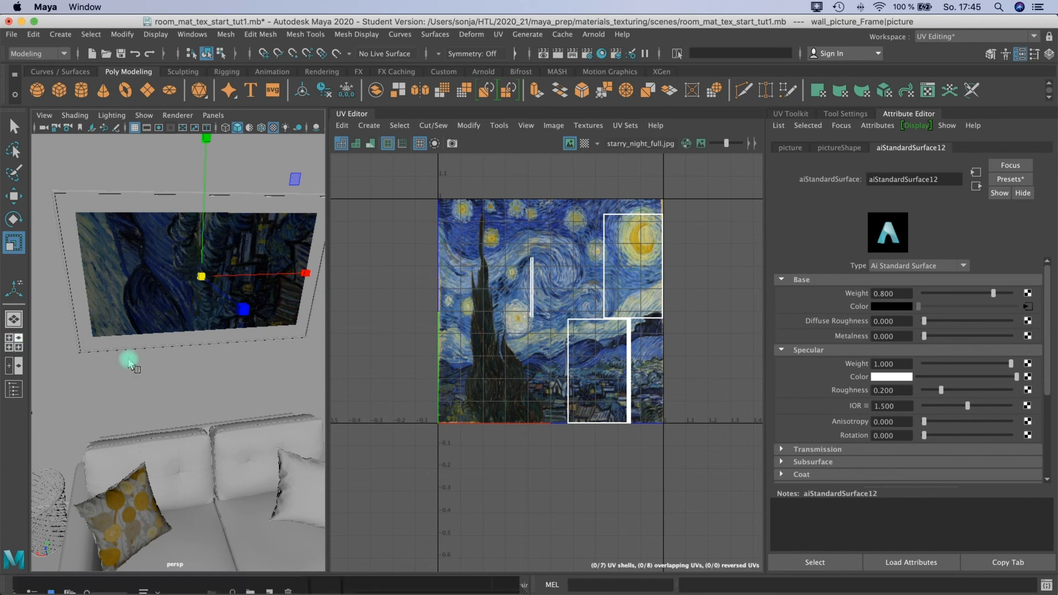
Project new UVs onto the wall picture with camera-based mapping from the front view
{"action": "key", "text": "space"}
{"action": "scroll", "coordinate": [100, 459], "scroll_direction": "up", "scroll_amount": 5}
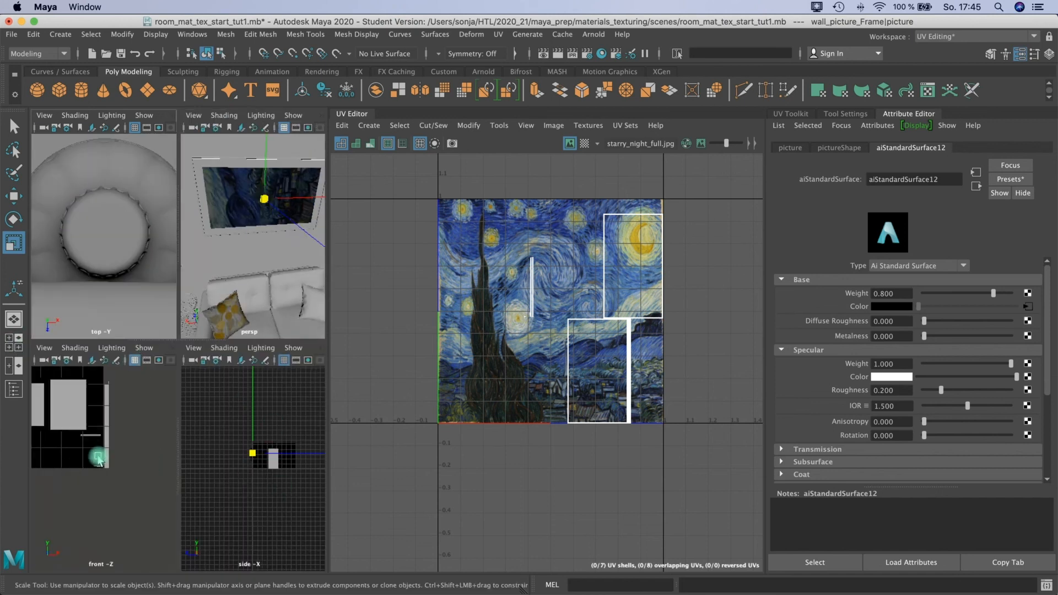
{"action": "scroll", "coordinate": [94, 438], "scroll_direction": "down", "scroll_amount": 4}
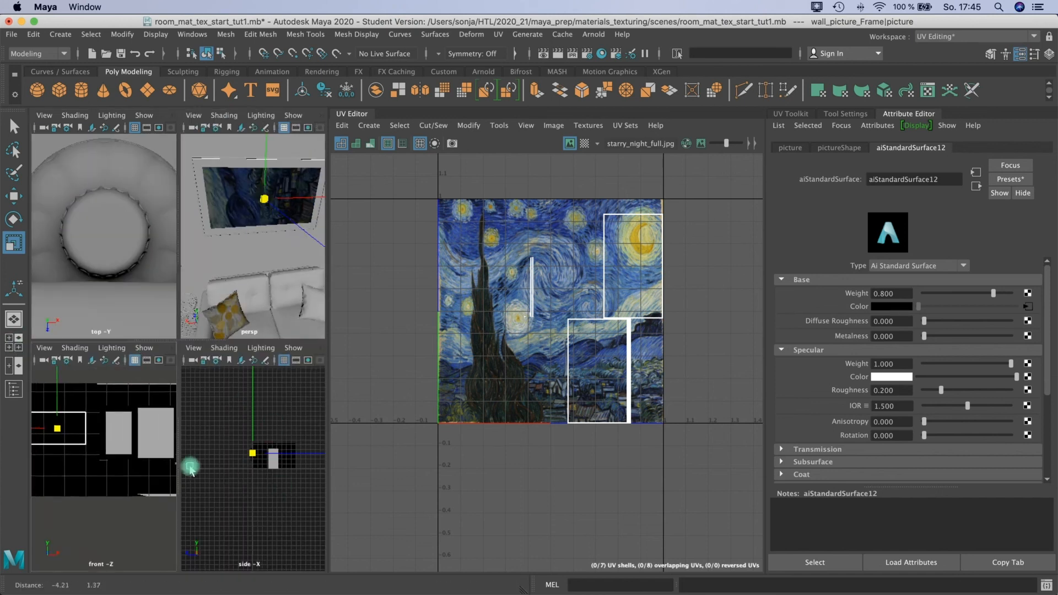
{"action": "scroll", "coordinate": [107, 439], "scroll_direction": "up", "scroll_amount": 2}
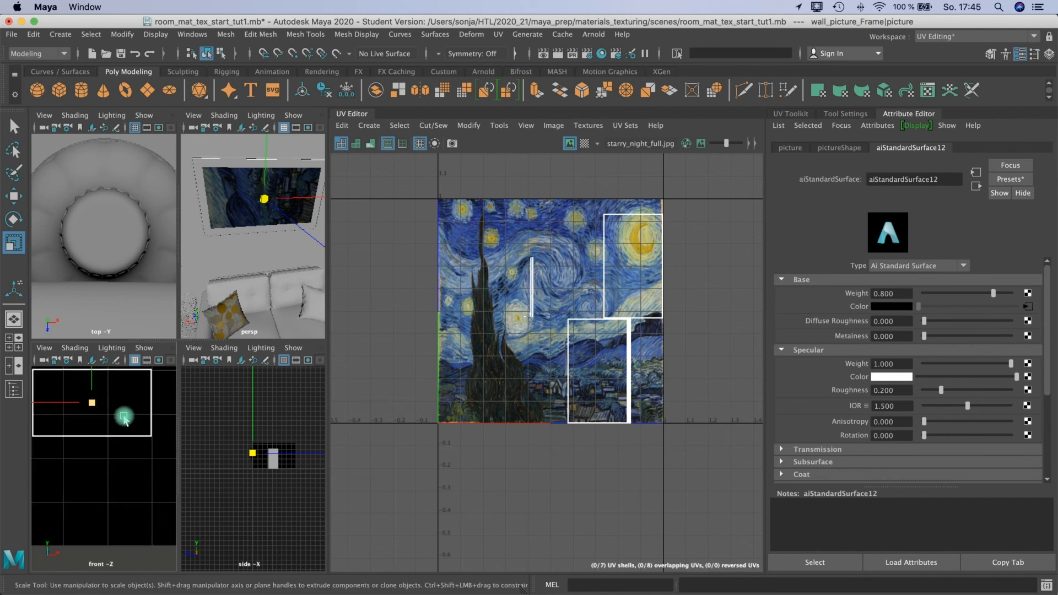
{"action": "middle_click_drag", "start_coordinate": [112, 414], "coordinate": [132, 434], "text": "alt"}
{"action": "key", "text": "space"}
{"action": "middle_click_drag", "start_coordinate": [188, 288], "coordinate": [172, 309], "text": "alt"}
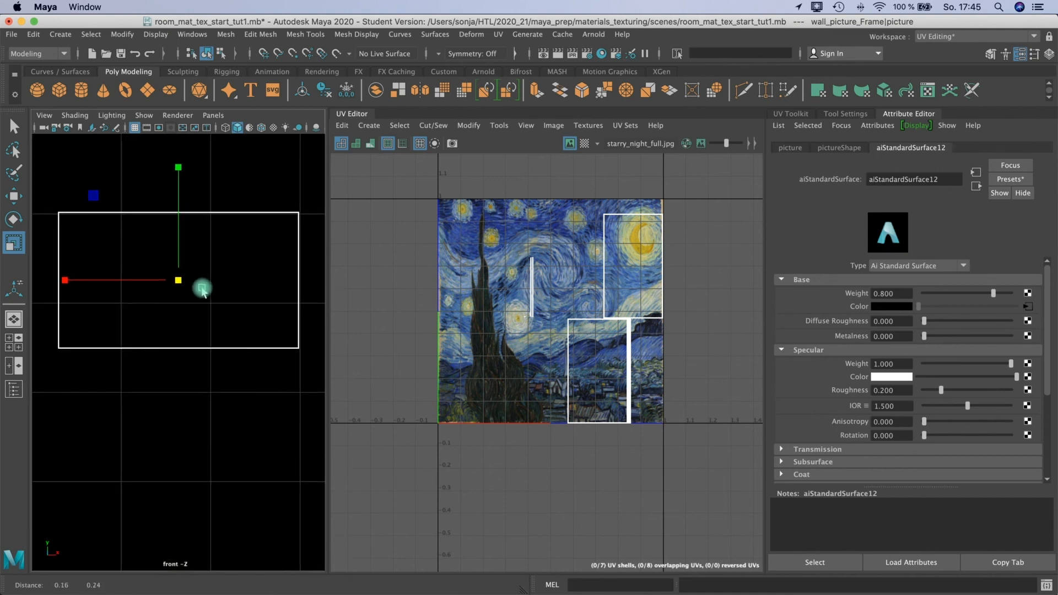
{"action": "left_click", "coordinate": [498, 34]}
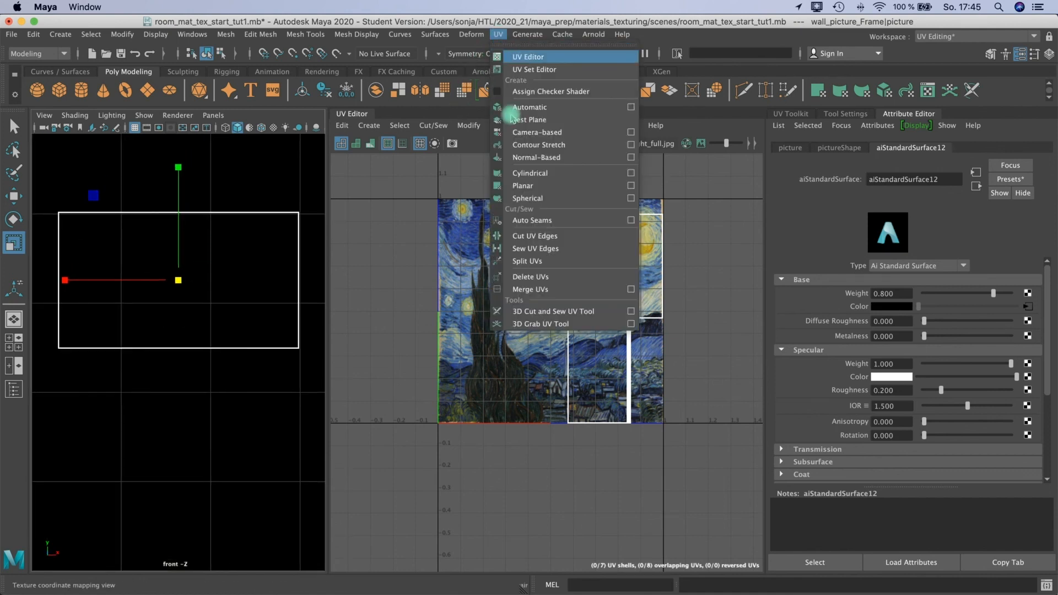
{"action": "left_click", "coordinate": [524, 133]}
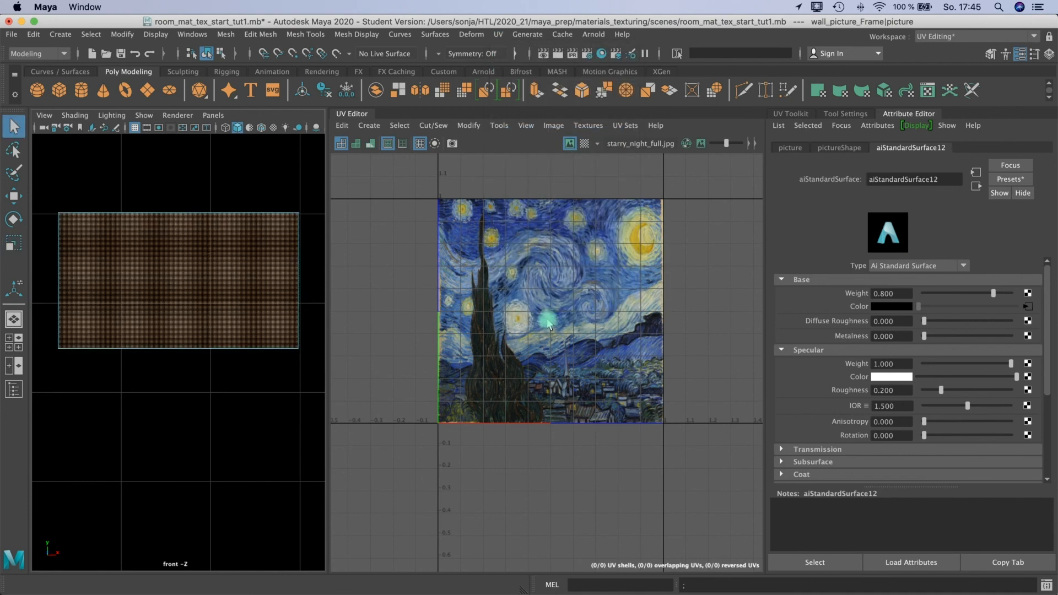
Check the remapped painting in the perspective view, return to object selection and select the picture
{"action": "key", "text": "space"}
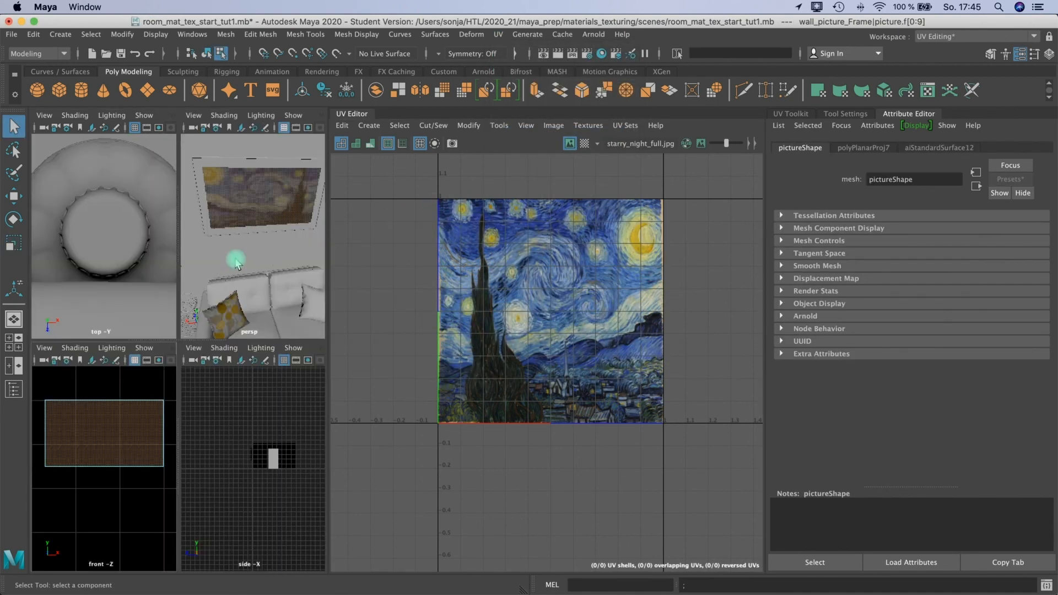
{"action": "key", "text": "space"}
{"action": "right_click_drag", "start_coordinate": [208, 272], "coordinate": [297, 204], "text": "alt"}
{"action": "middle_click_drag", "start_coordinate": [237, 336], "coordinate": [245, 314], "text": "alt"}
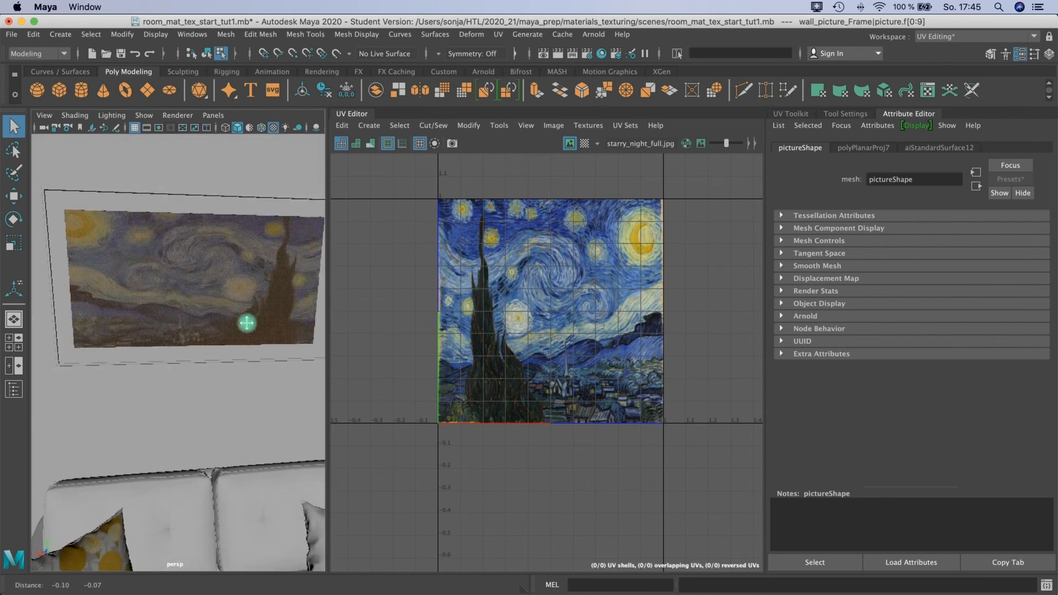
{"action": "left_click", "coordinate": [521, 264]}
{"action": "right_click_drag", "start_coordinate": [207, 246], "coordinate": [232, 246]}
{"action": "left_click", "coordinate": [160, 275]}
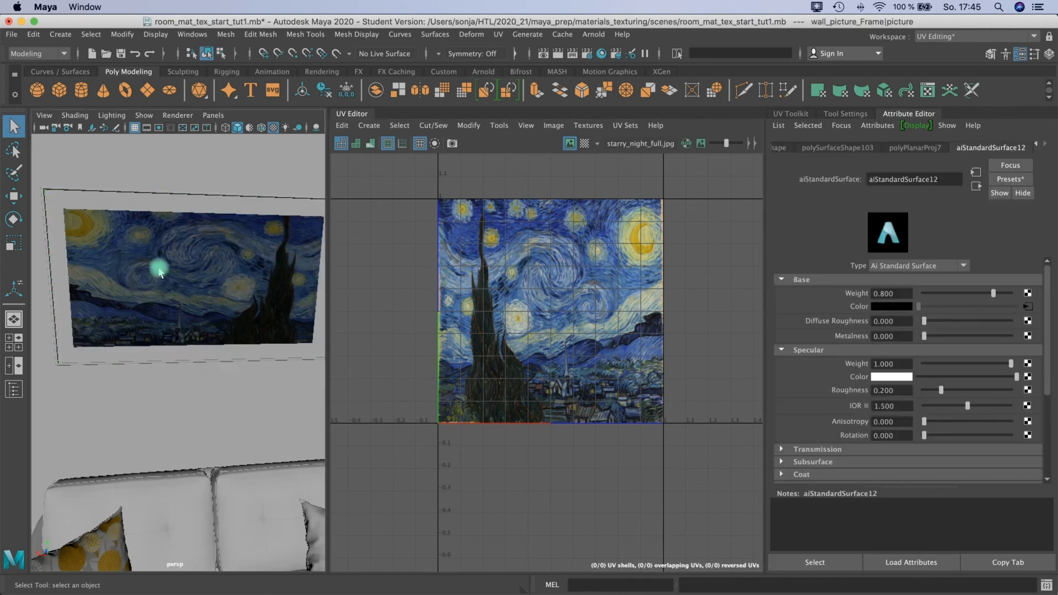
Scale the picture uniformly to about 0.907 so the painting fits the frame opening
{"action": "right_click_drag", "start_coordinate": [165, 277], "coordinate": [198, 265]}
{"action": "key", "text": "e"}
{"action": "key", "text": "r"}
{"action": "mouse_move", "coordinate": [198, 282]}
{"action": "left_mouse_down"}
{"action": "mouse_move", "coordinate": [173, 297]}
{"action": "mouse_move", "coordinate": [185, 297]}
{"action": "left_mouse_up"}
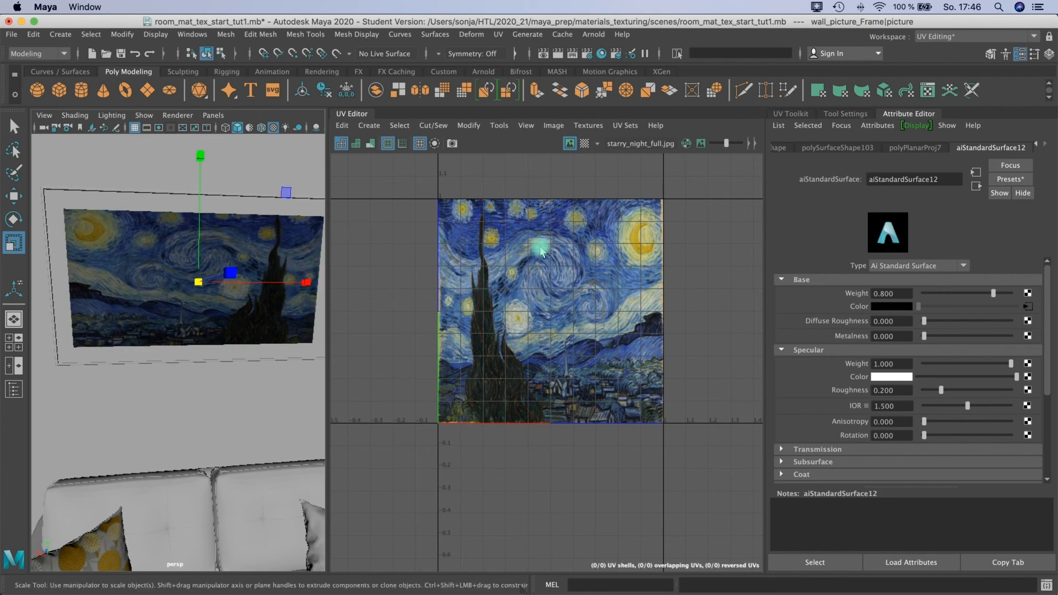
Rotate the picture 180 degrees around its Y axis to correct the mirrored painting
{"action": "left_click_drag", "start_coordinate": [276, 225], "coordinate": [271, 251], "text": "alt"}
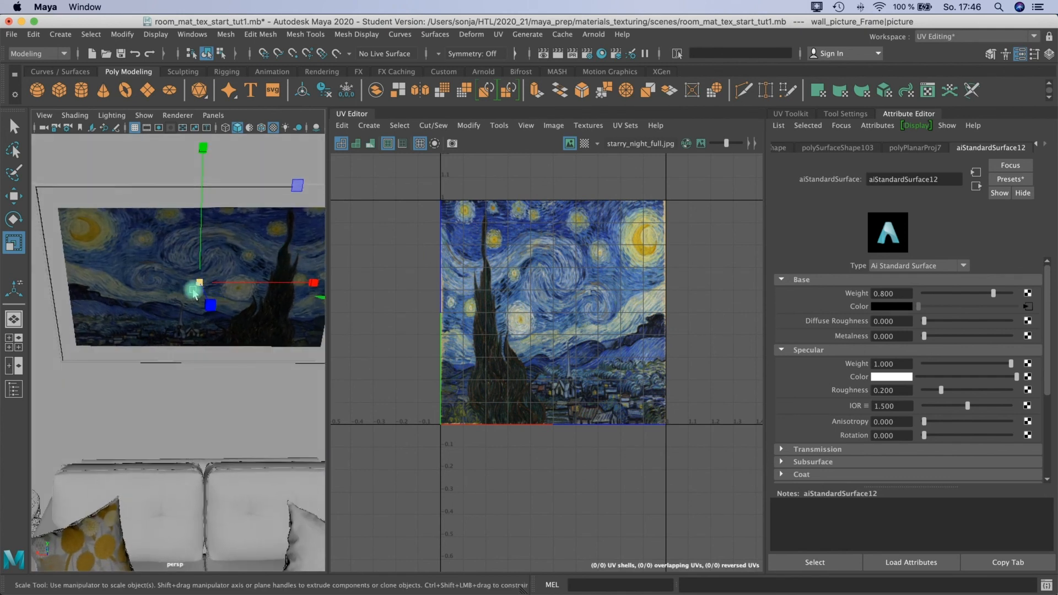
{"action": "key", "text": "w"}
{"action": "key", "text": "e"}
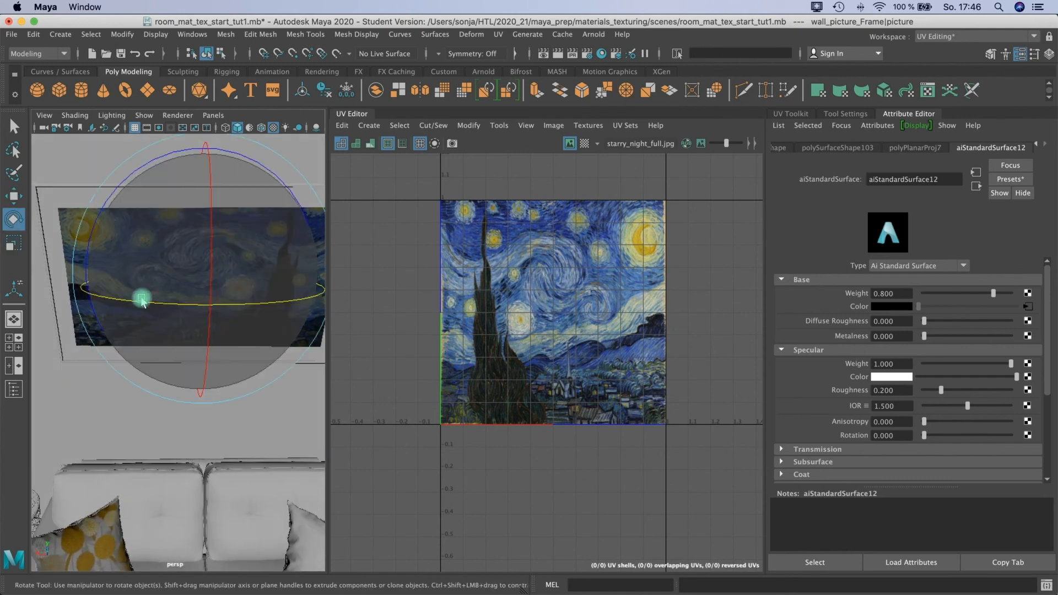
{"action": "left_click_drag", "start_coordinate": [117, 302], "coordinate": [173, 307]}
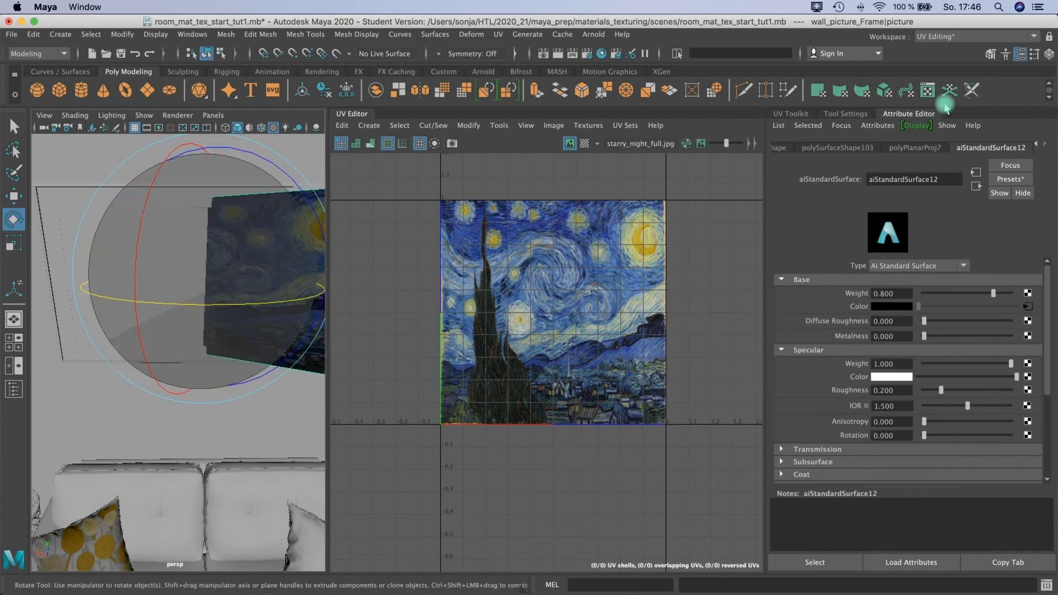
{"action": "left_click", "coordinate": [1048, 54]}
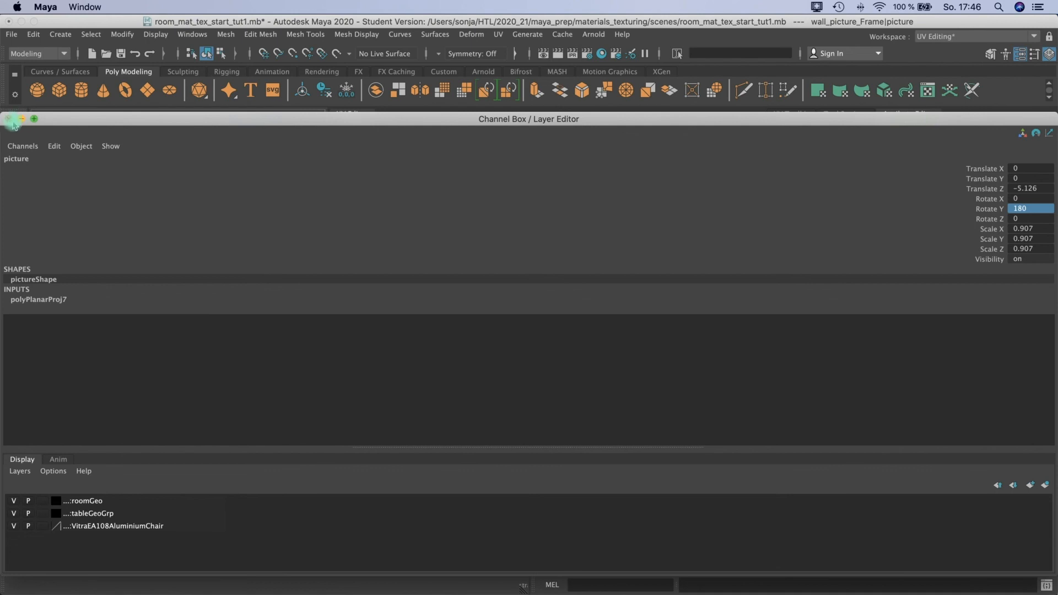
{"action": "left_click", "coordinate": [12, 122]}
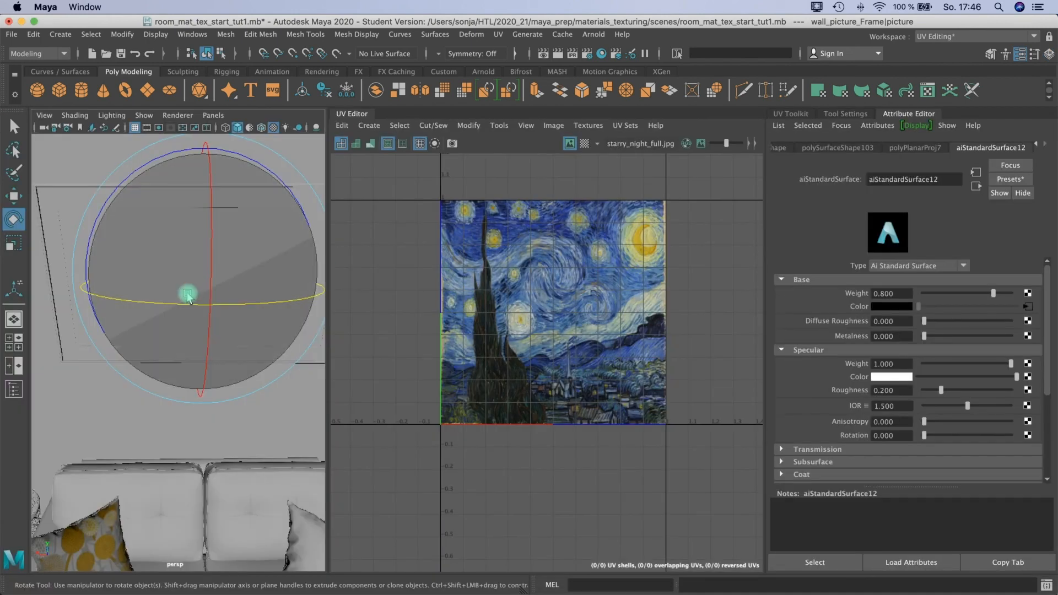
Move the rotated picture forward so it sits in front of the wall inside its frame
{"action": "key", "text": "w"}
{"action": "mouse_move", "coordinate": [193, 283]}
{"action": "left_mouse_down", "text": "alt"}
{"action": "mouse_move", "coordinate": [210, 309]}
{"action": "mouse_move", "coordinate": [187, 264]}
{"action": "left_mouse_up", "text": "alt"}
{"action": "mouse_move", "coordinate": [253, 309]}
{"action": "left_mouse_down", "text": "alt"}
{"action": "mouse_move", "coordinate": [220, 300]}
{"action": "mouse_move", "coordinate": [245, 291]}
{"action": "left_mouse_up", "text": "alt"}
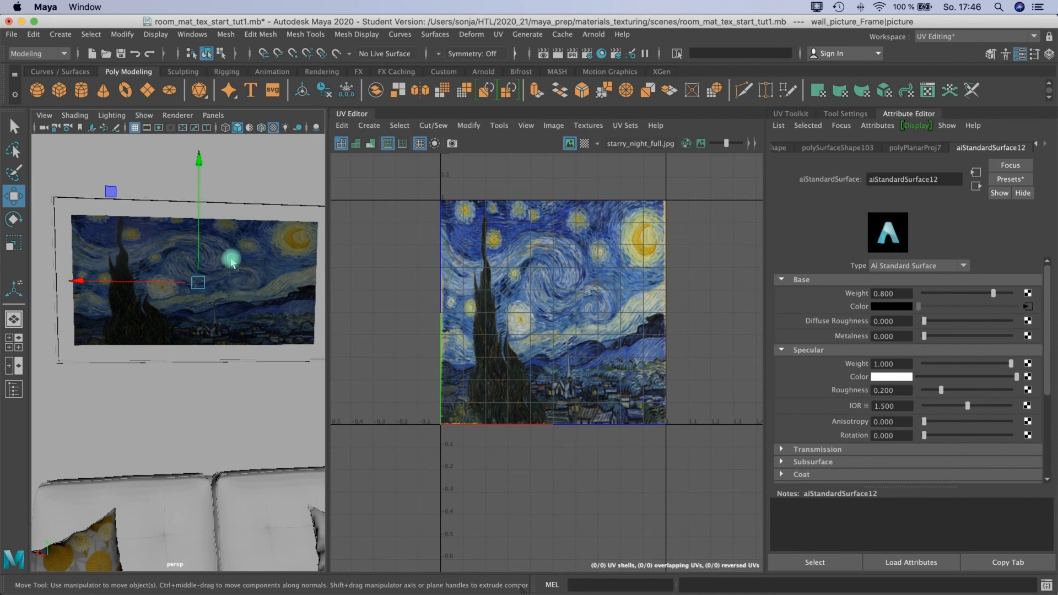
Inspect the framed painting from the side and from a distance toward the desk and blinds
{"action": "scroll", "coordinate": [231, 255], "scroll_direction": "down", "scroll_amount": 5}
{"action": "left_click_drag", "start_coordinate": [236, 320], "coordinate": [148, 335], "text": "alt"}
{"action": "middle_click_drag", "start_coordinate": [149, 335], "coordinate": [194, 302], "text": "alt"}
{"action": "scroll", "coordinate": [236, 345], "scroll_direction": "up", "scroll_amount": 4}
{"action": "right_click_drag", "start_coordinate": [193, 302], "coordinate": [302, 292], "text": "alt"}
{"action": "middle_click_drag", "start_coordinate": [183, 313], "coordinate": [133, 332], "text": "alt"}
{"action": "middle_click_drag", "start_coordinate": [83, 331], "coordinate": [194, 361], "text": "alt"}
{"action": "scroll", "coordinate": [146, 332], "scroll_direction": "down", "scroll_amount": 3}
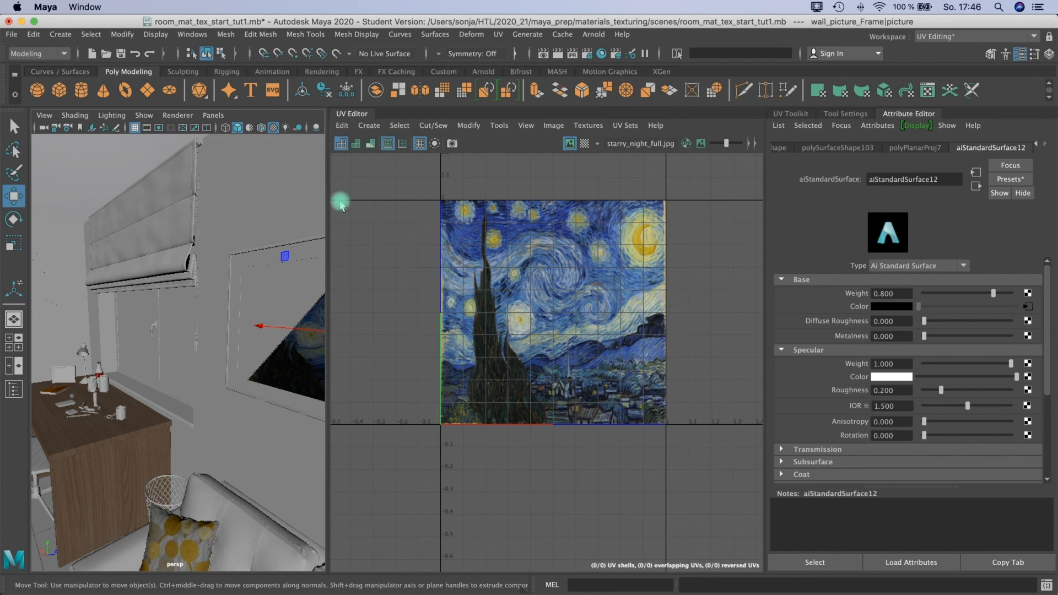
Widen the perspective viewport beside the UV Editor and frame the desk and chair area
{"action": "left_click_drag", "start_coordinate": [329, 218], "coordinate": [392, 215]}
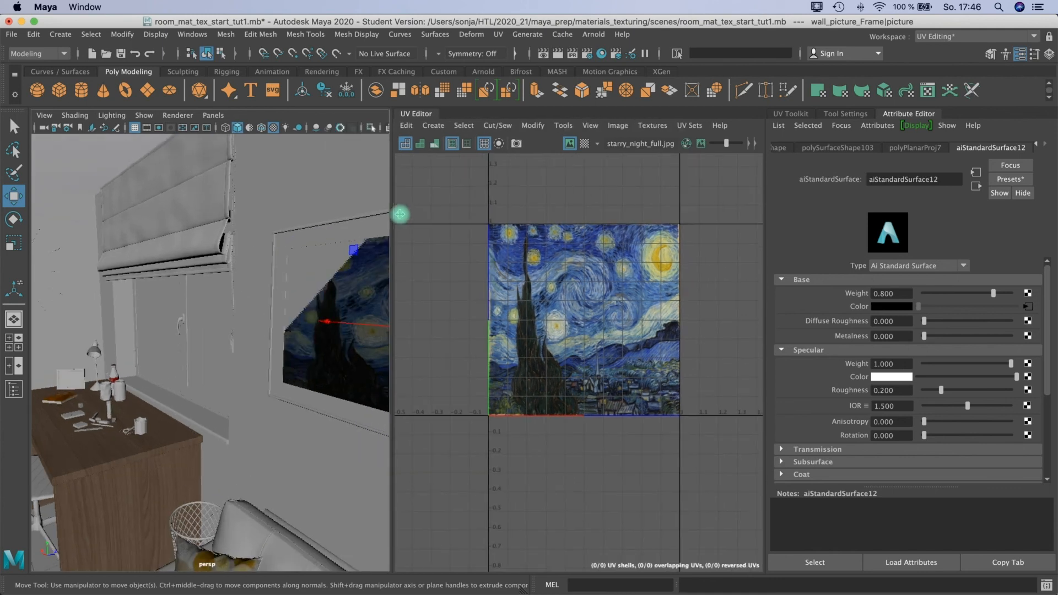
{"action": "left_click_drag", "start_coordinate": [165, 339], "coordinate": [217, 378], "text": "alt"}
{"action": "middle_click_drag", "start_coordinate": [217, 378], "coordinate": [209, 348], "text": "alt"}
Select the office chair's seat and the curved coffee table in turn to examine their UV layouts
{"action": "left_click", "coordinate": [100, 350]}
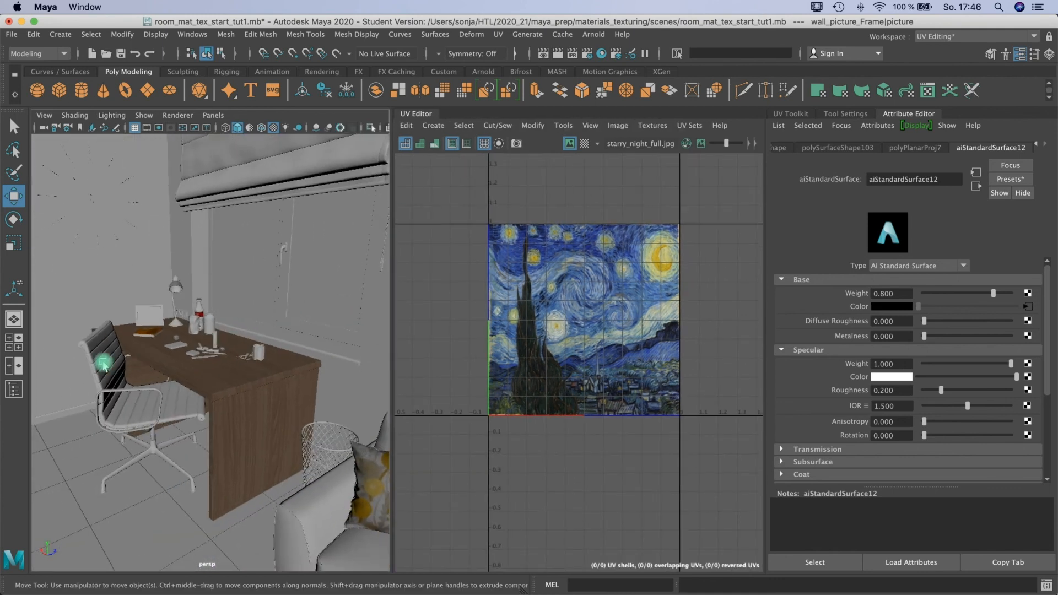
{"action": "middle_click_drag", "start_coordinate": [137, 398], "coordinate": [143, 226], "text": "alt"}
{"action": "middle_click_drag", "start_coordinate": [281, 395], "coordinate": [138, 273], "text": "alt"}
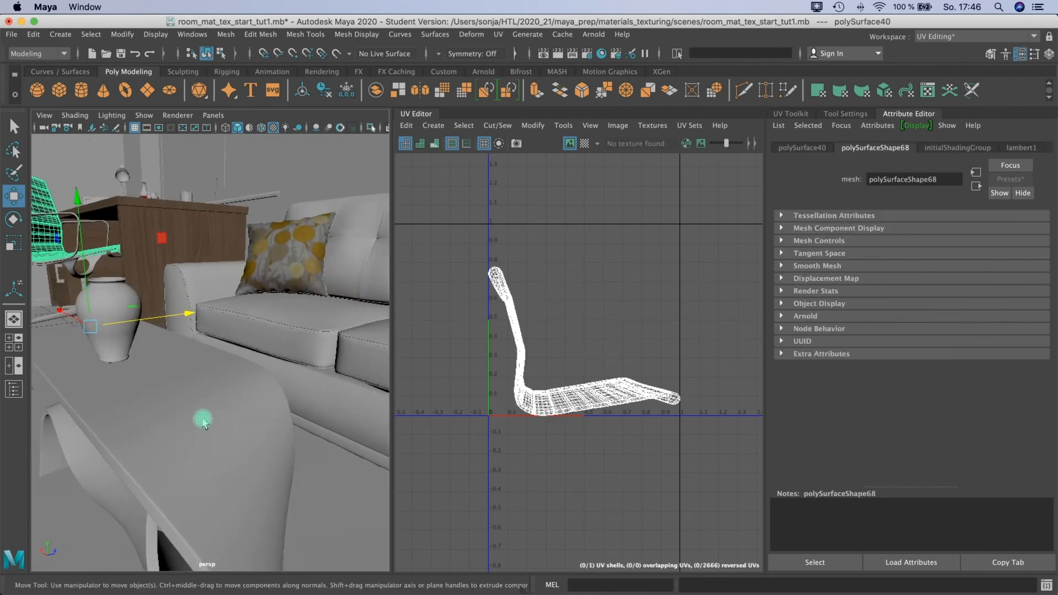
{"action": "left_click", "coordinate": [179, 444]}
{"action": "middle_click_drag", "start_coordinate": [184, 411], "coordinate": [215, 385], "text": "alt"}
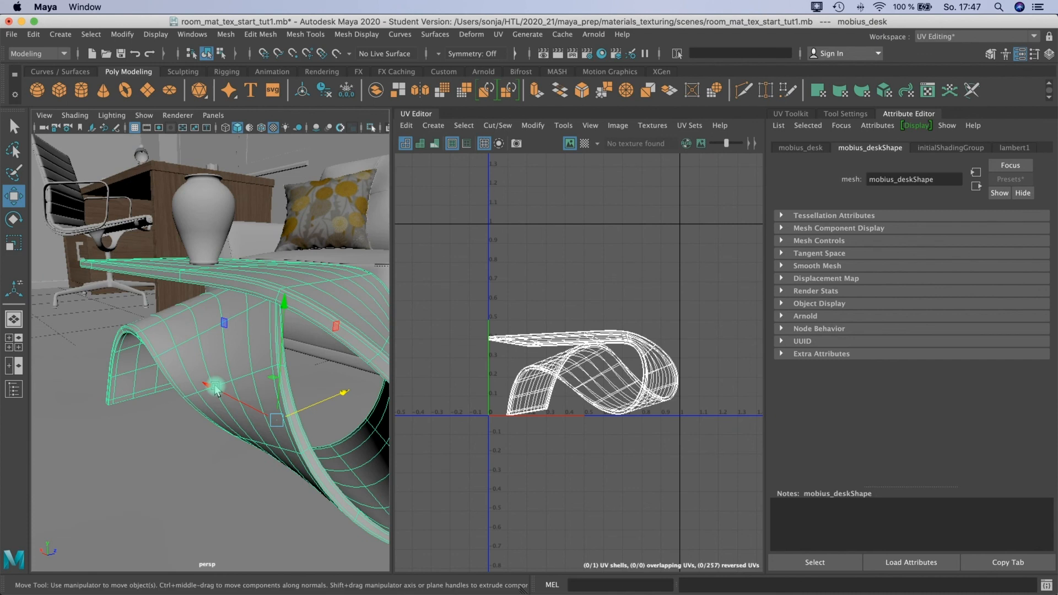